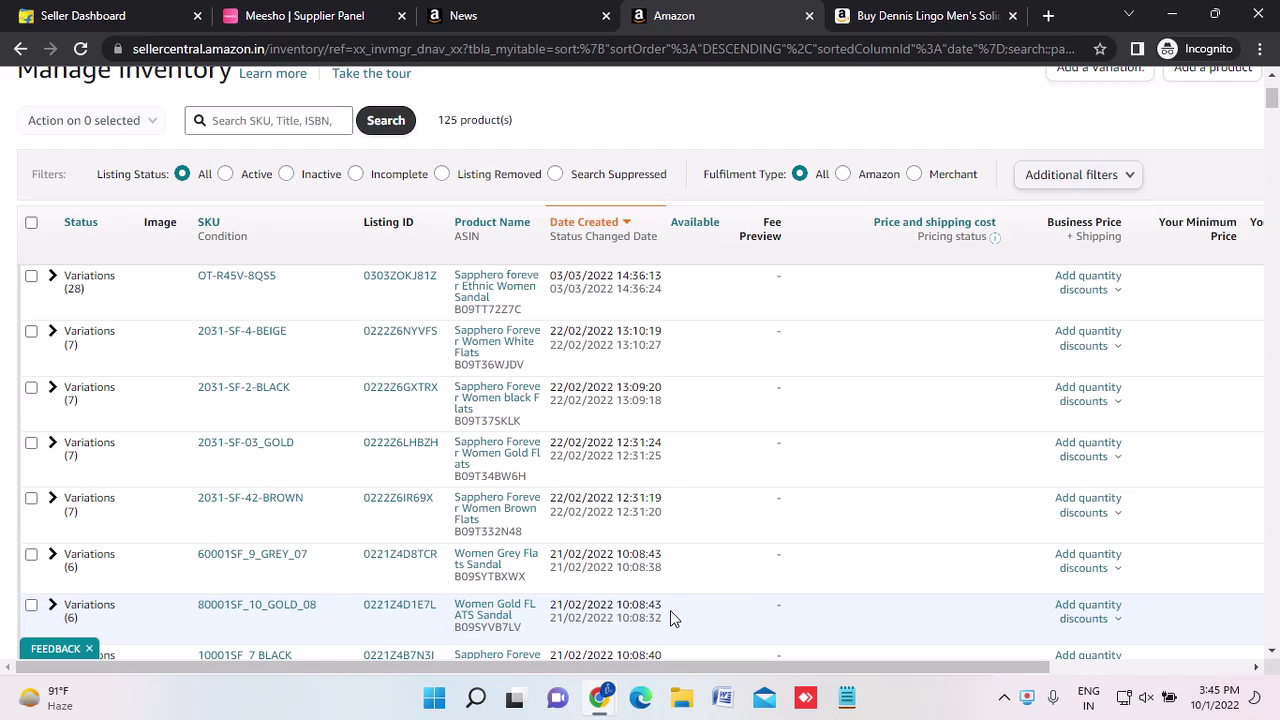
Examine the product listings in Manage Inventory, including their variations, availability and price columns.
scroll(672, 618, down, 6)
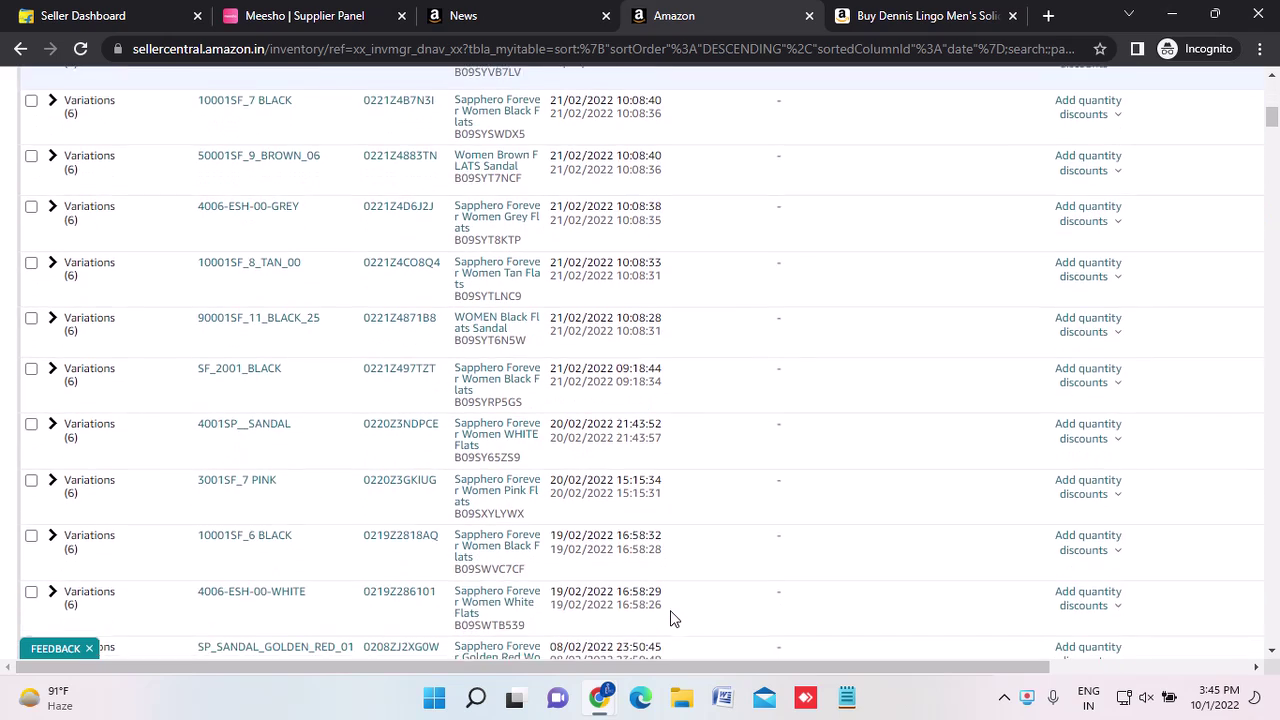
scroll(672, 618, down, 5)
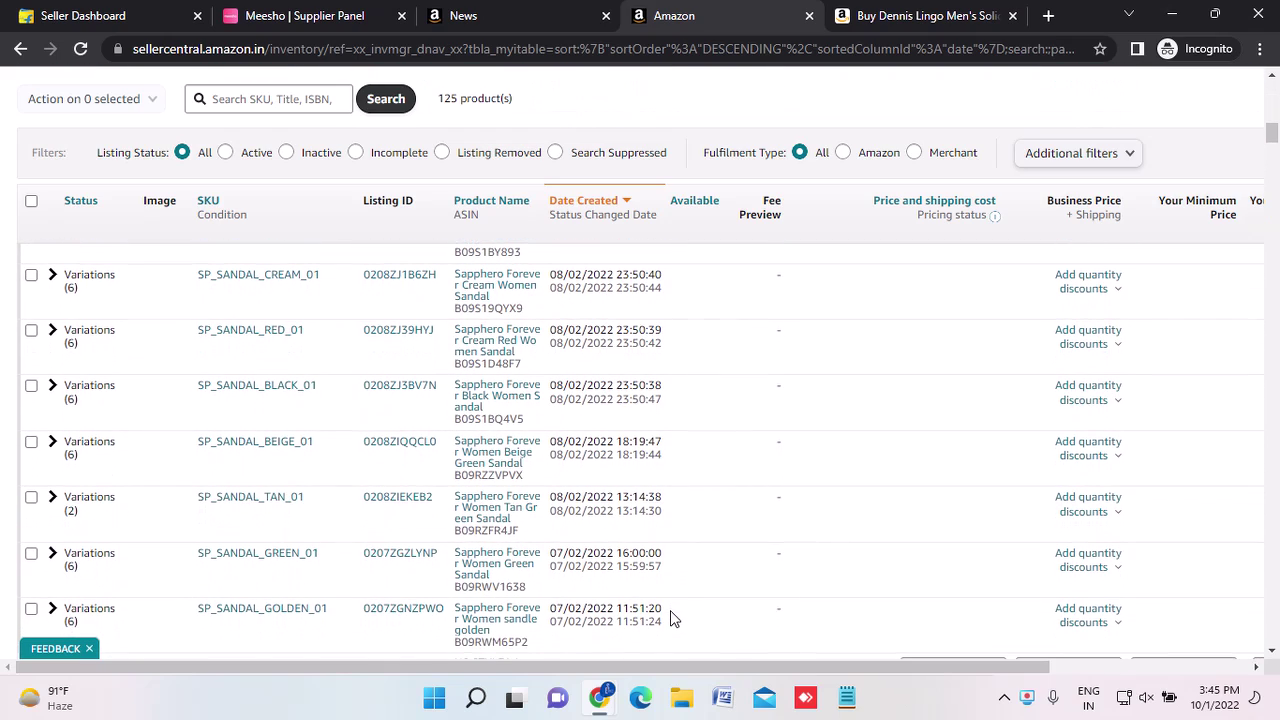
scroll(670, 618, down, 5)
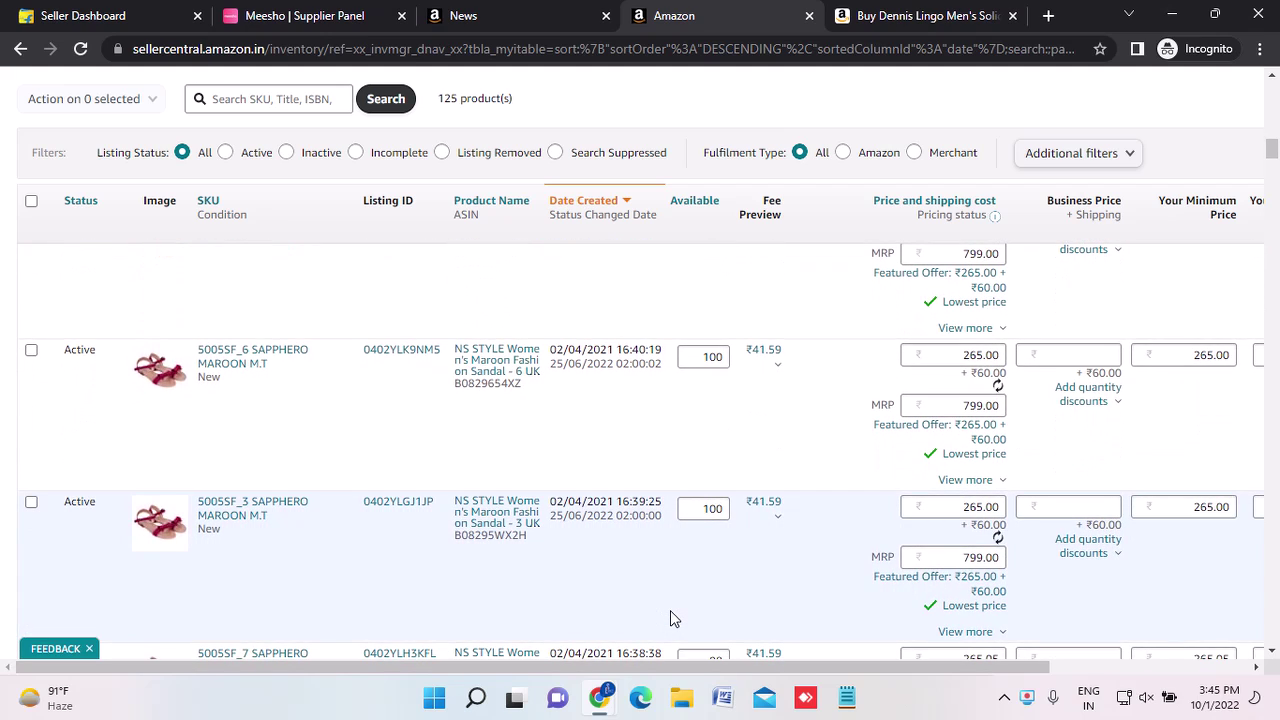
scroll(672, 618, down, 3)
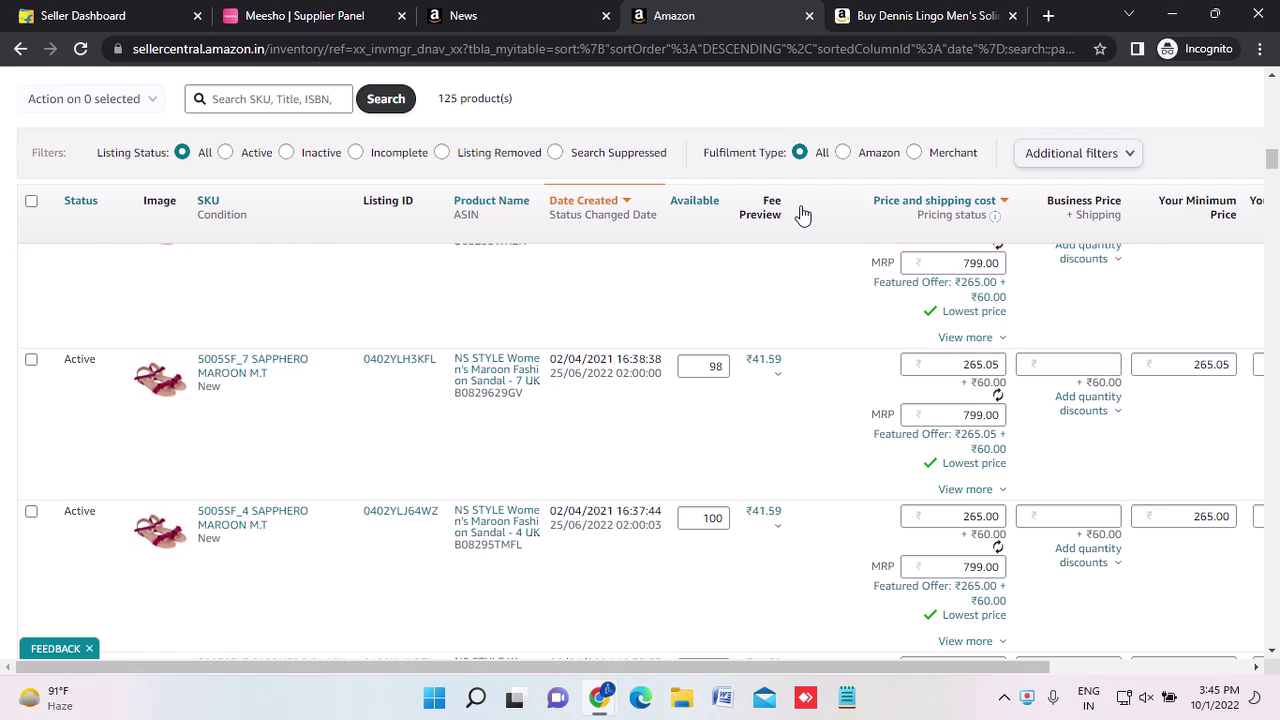
scroll(802, 215, up, 20)
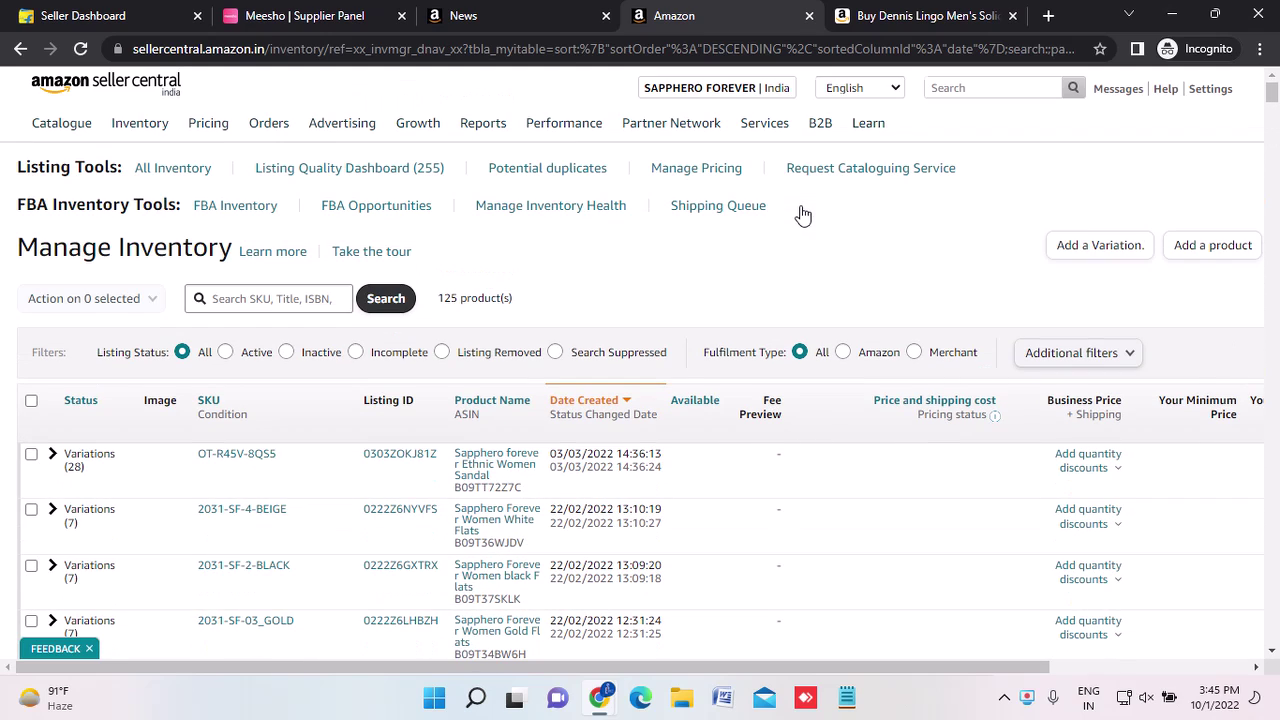
scroll(701, 279, down, 2)
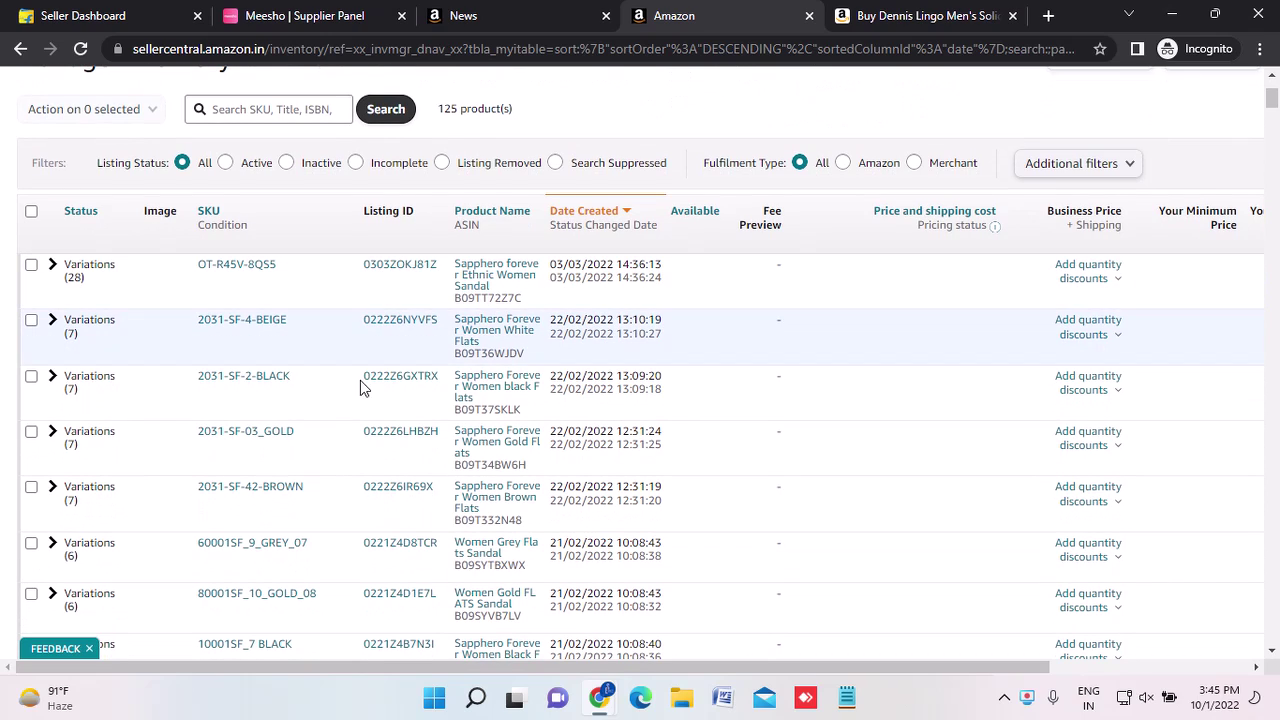
scroll(420, 557, down, 2)
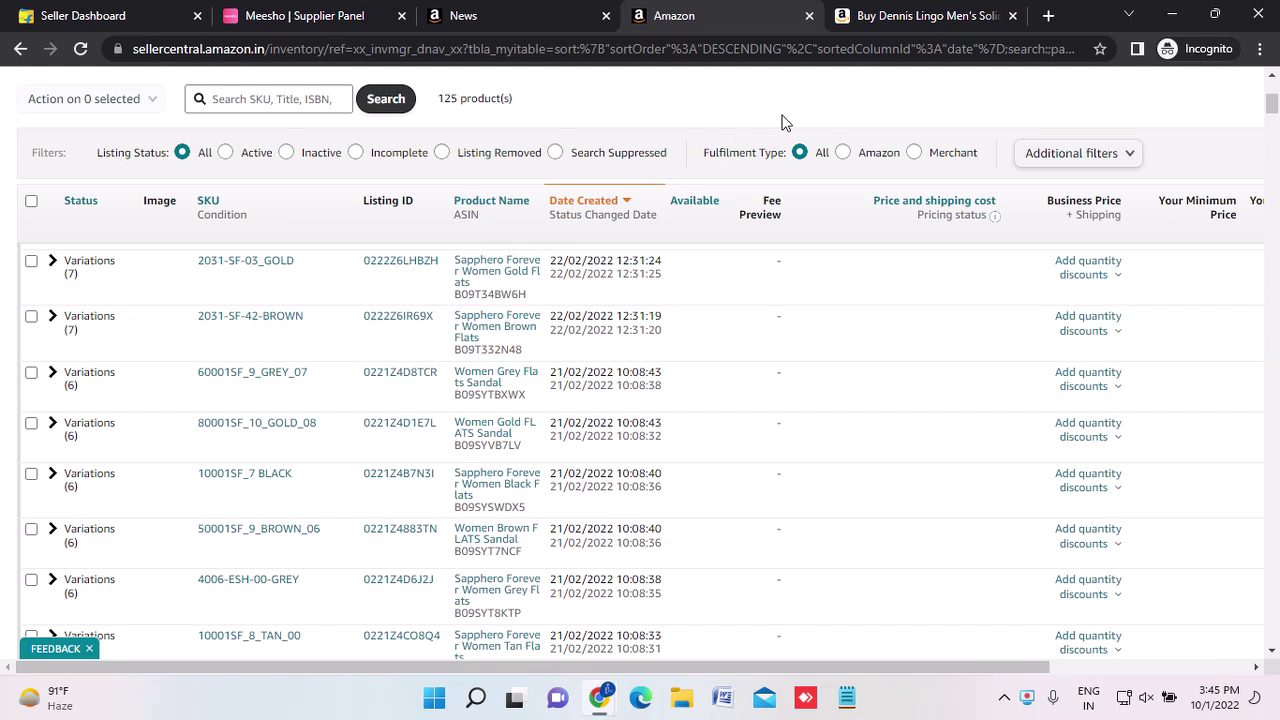
scroll(783, 122, up, 4)
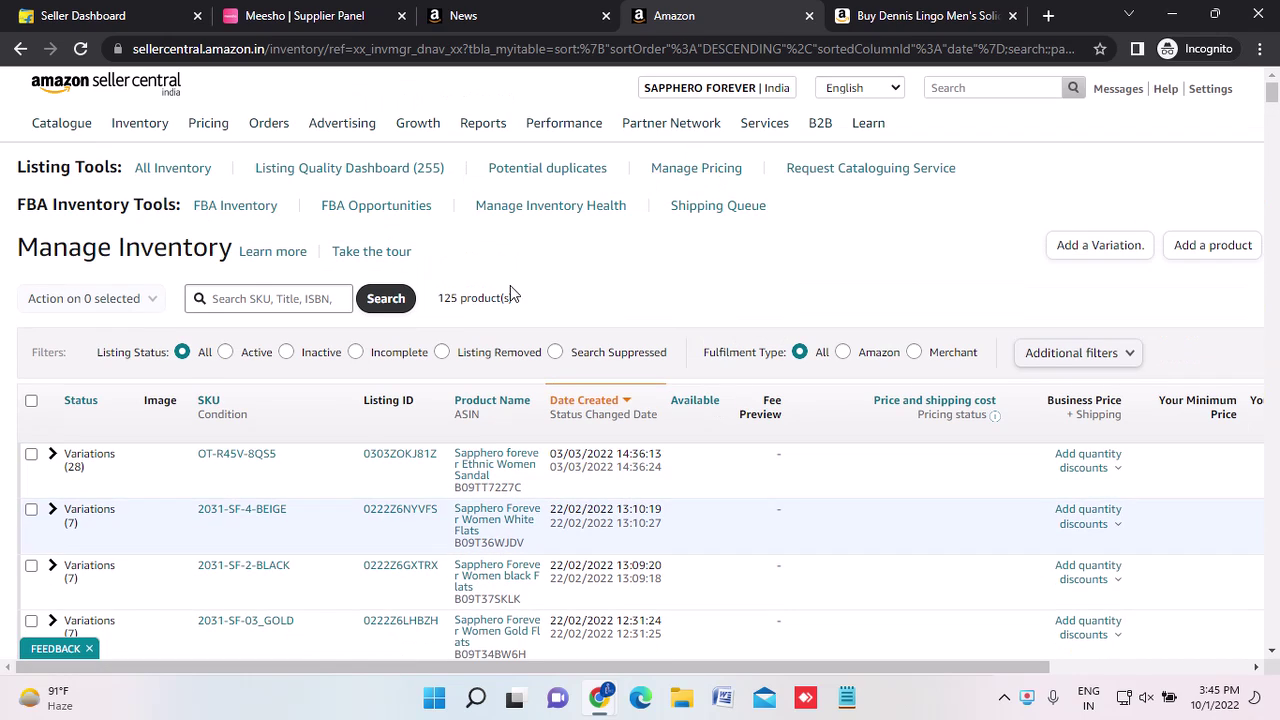
scroll(632, 290, down, 2)
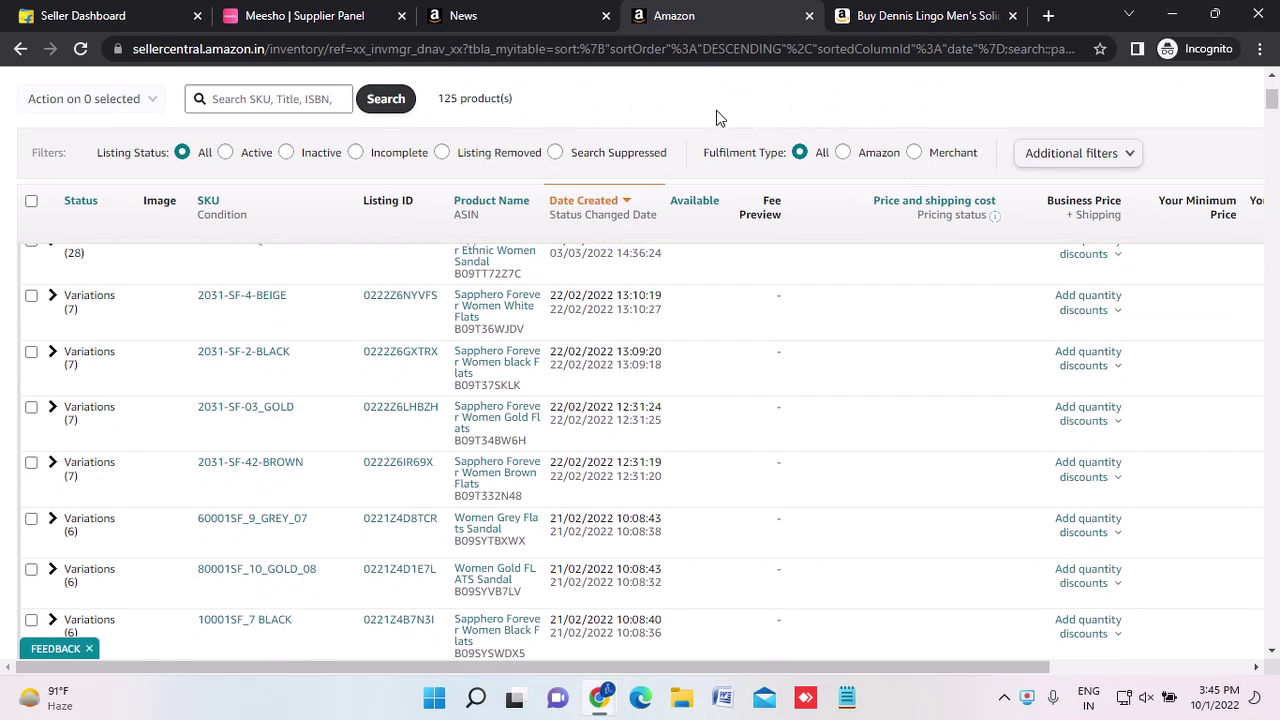
scroll(716, 118, up, 2)
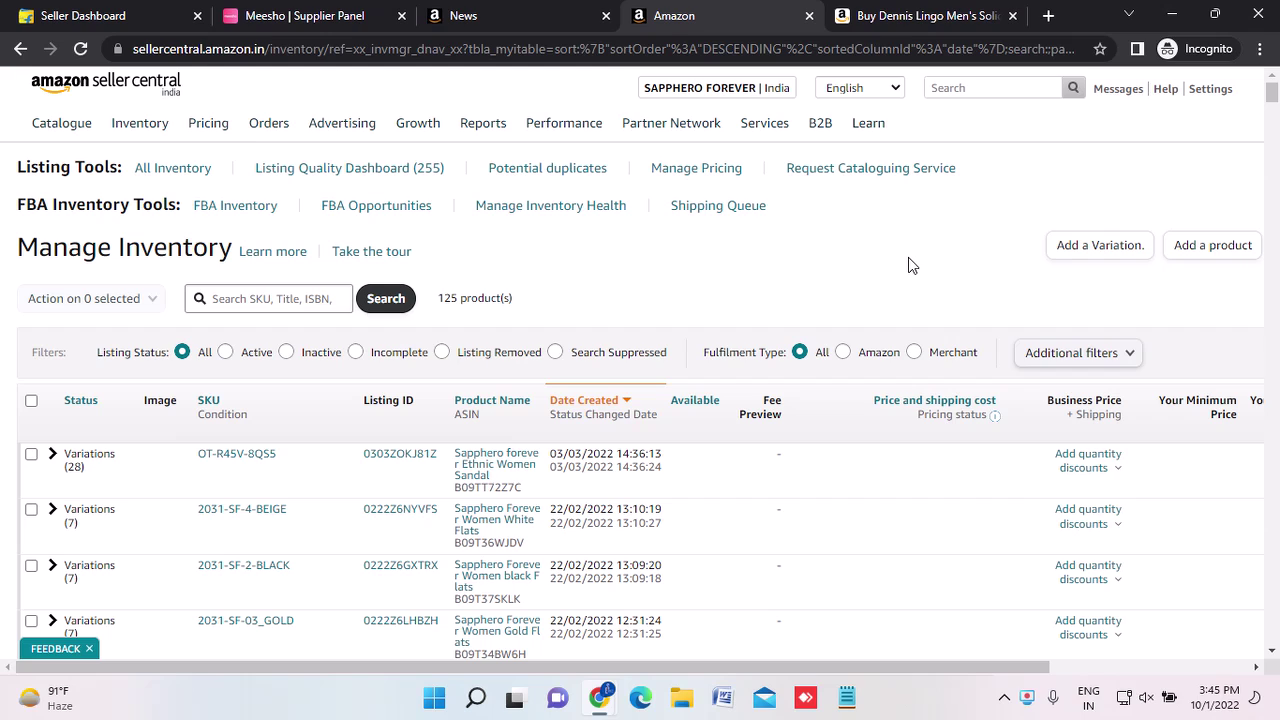
scroll(908, 265, down, 3)
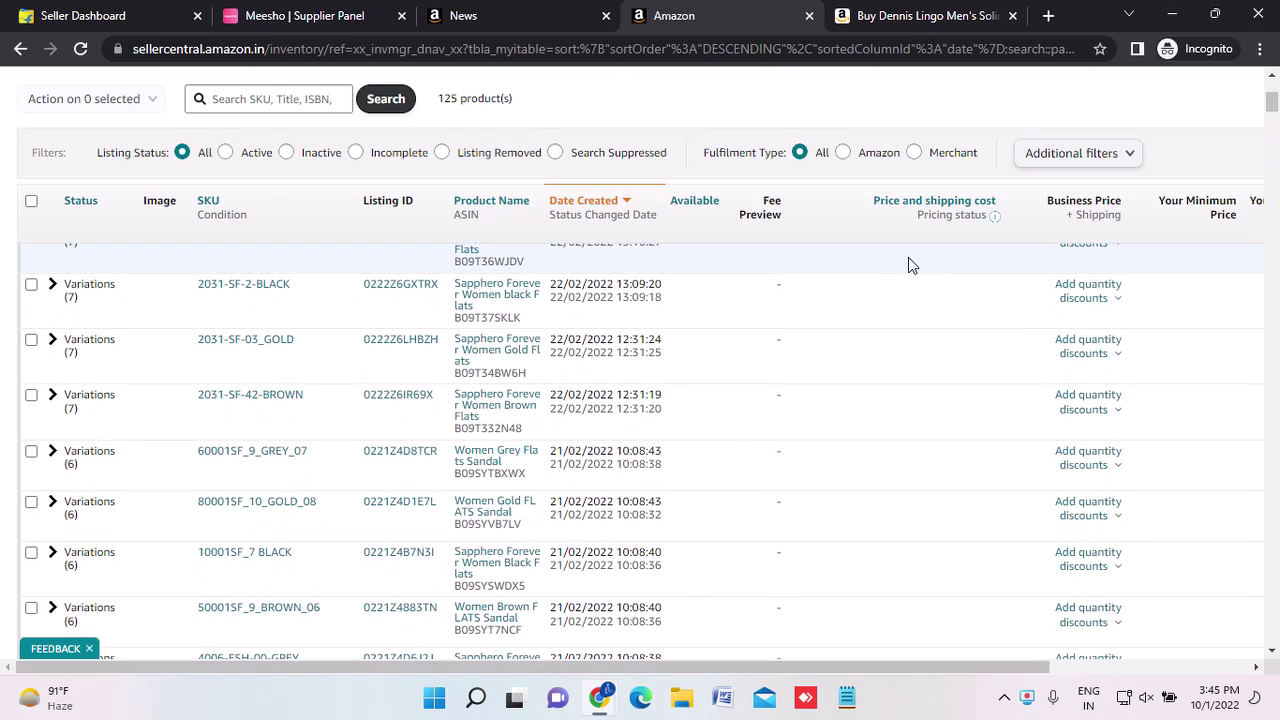
click(862, 214)
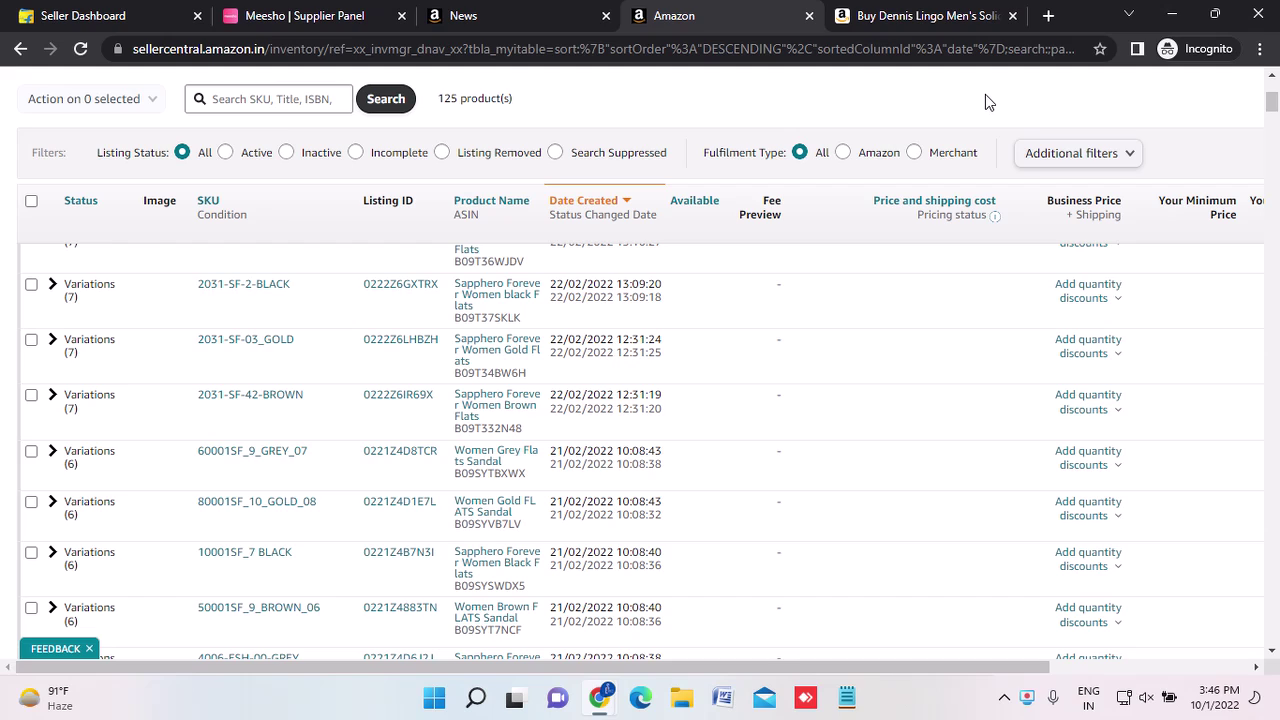
Search Seller Central for the suggested term "fba revenue calculator".
scroll(985, 94, up, 5)
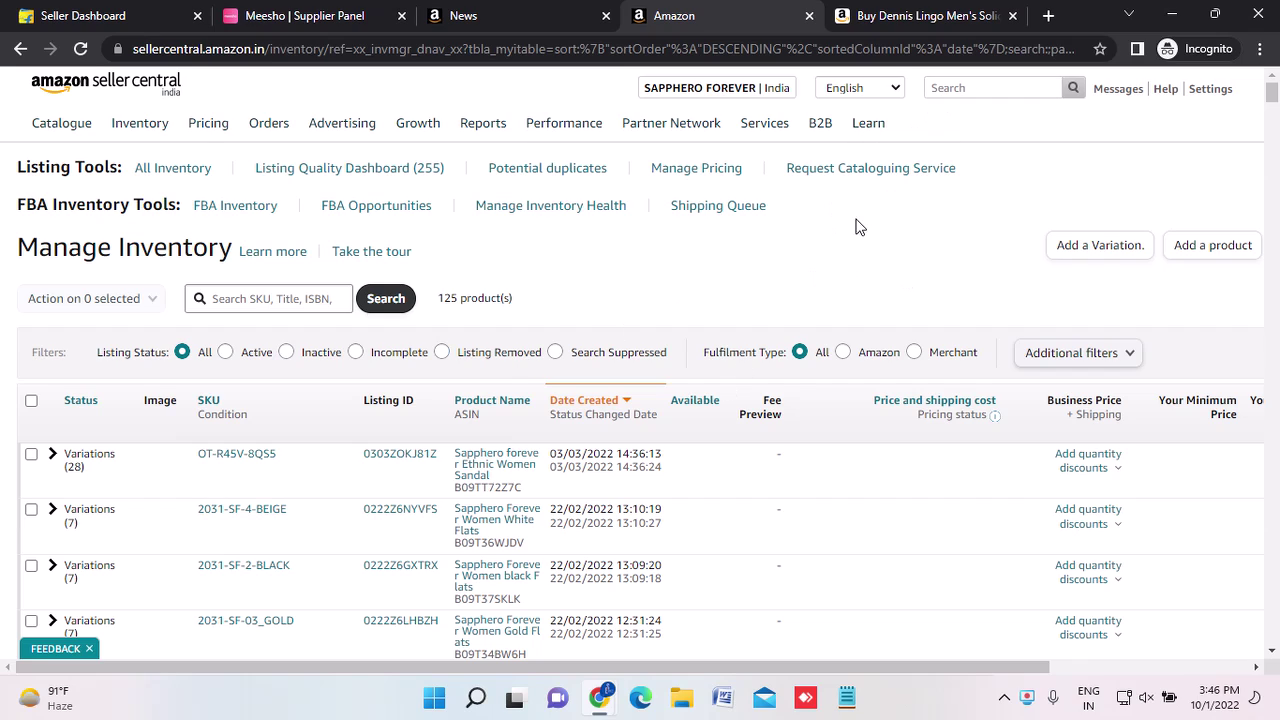
click(964, 88)
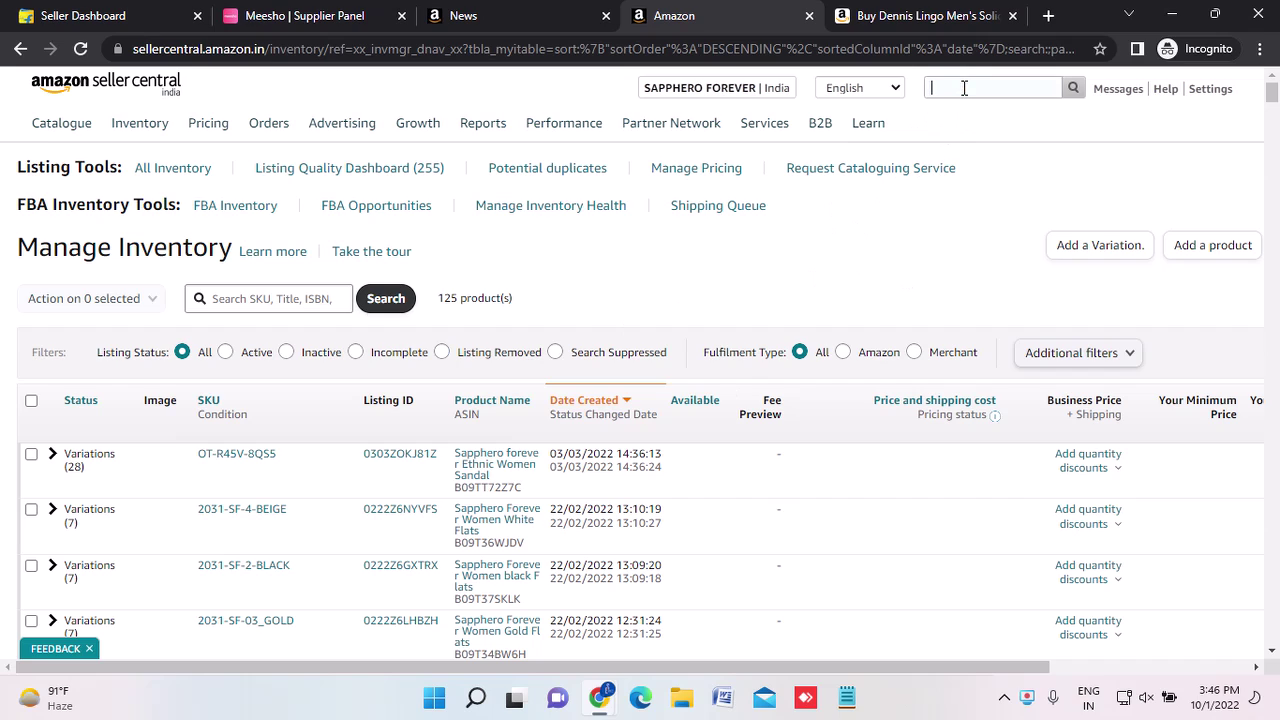
text(rev)
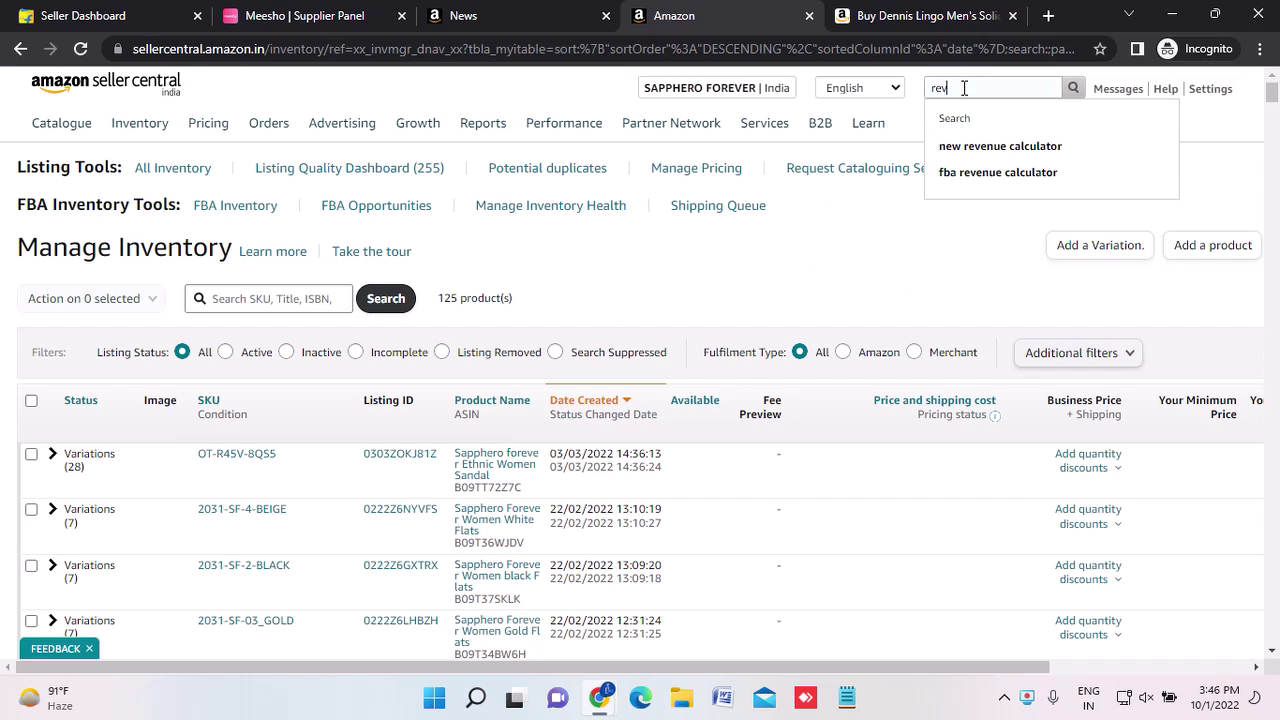
text(en)
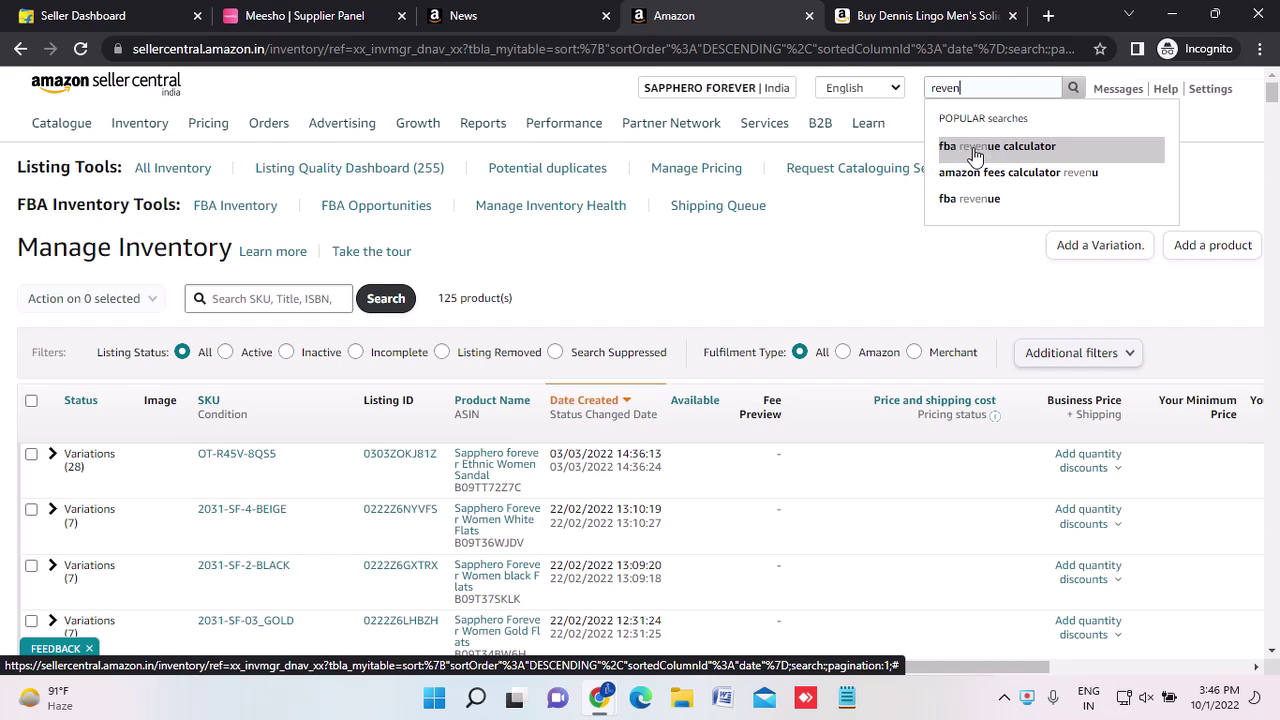
click(995, 155)
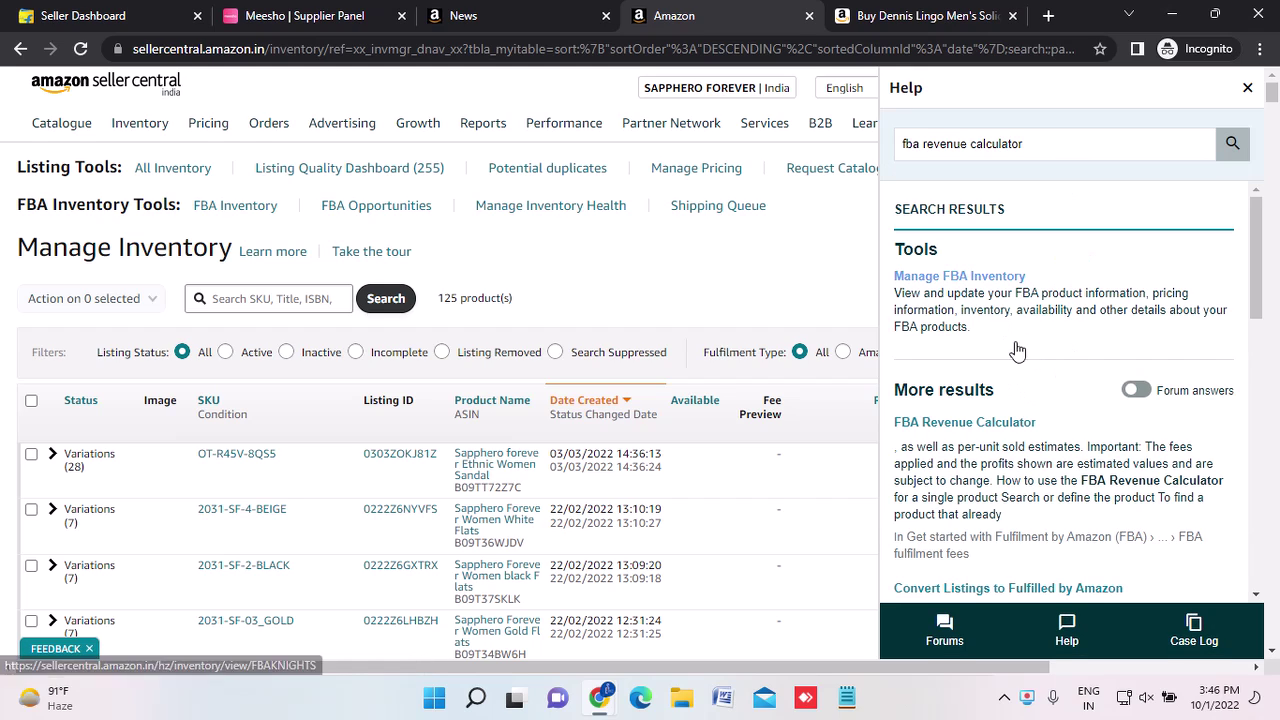
Open the FBA Revenue Calculator help article from the results and follow its link to the Revenue Calculator tool.
scroll(1049, 389, down, 1)
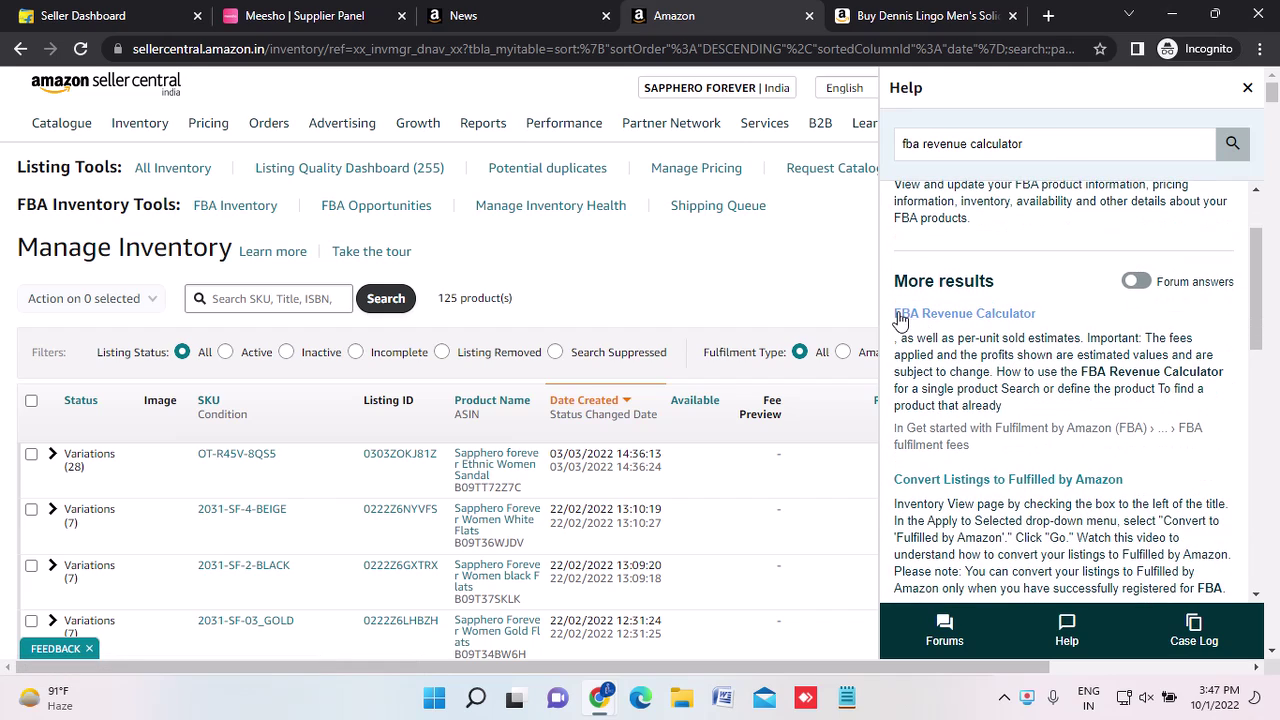
click(1004, 316)
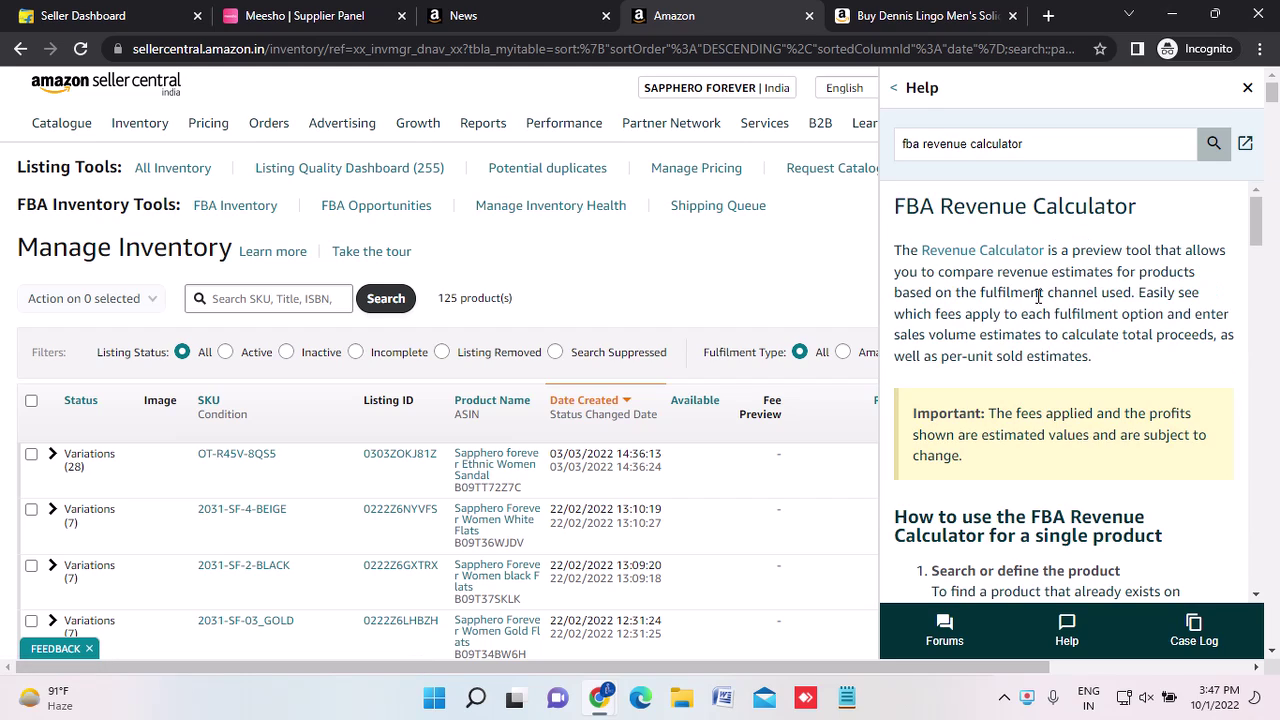
click(995, 258)
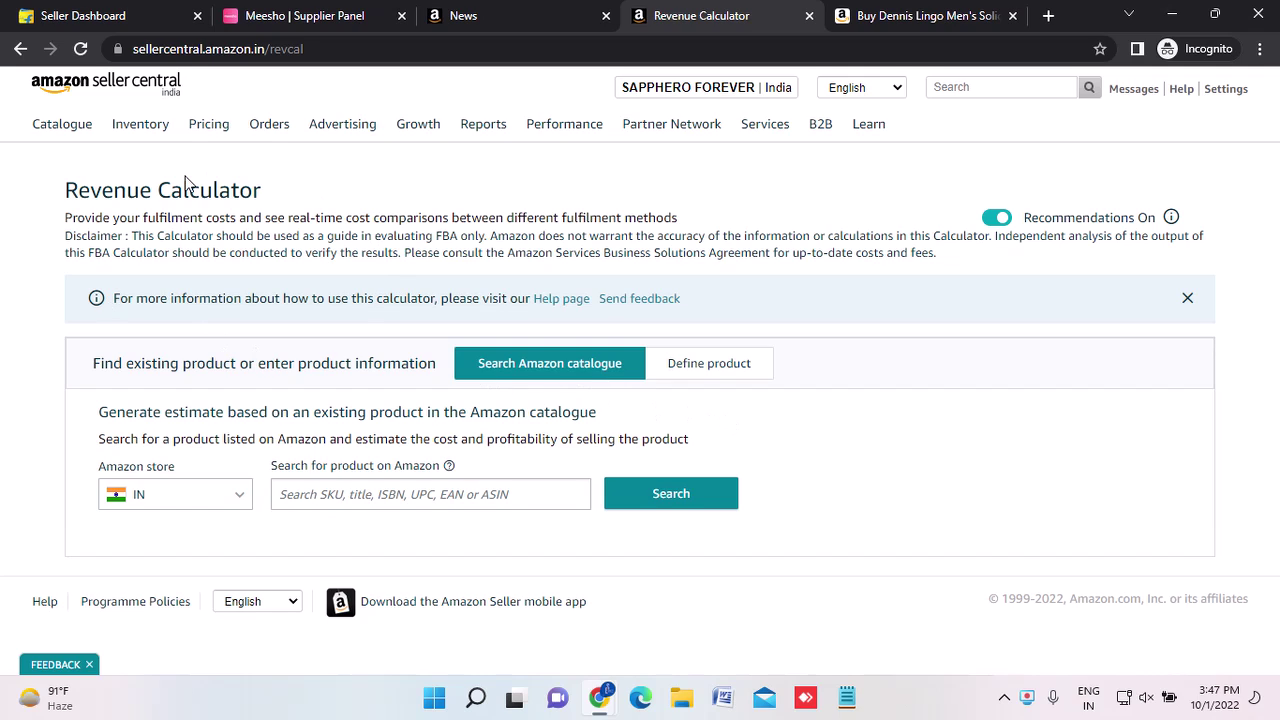
Review the Revenue Calculator's introduction and disclaimer, and compare its Define product and Search Amazon catalogue modes.
drag(77, 190, 269, 200)
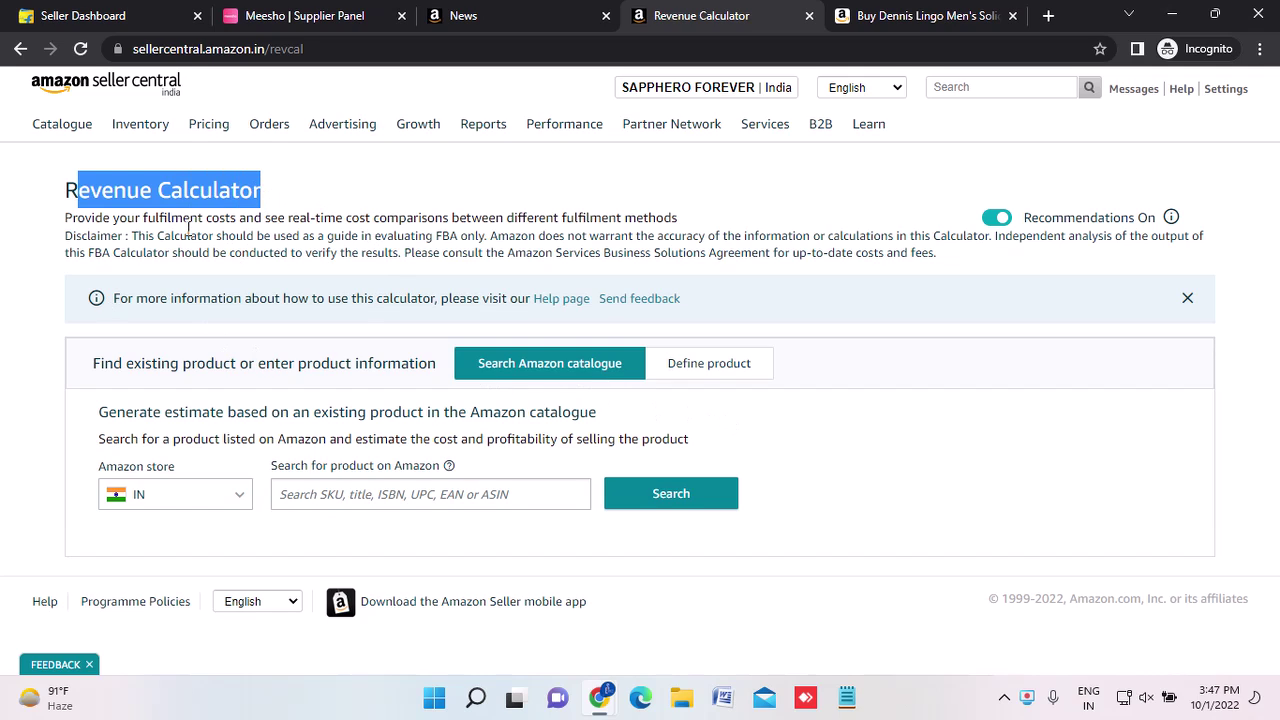
drag(168, 218, 571, 266)
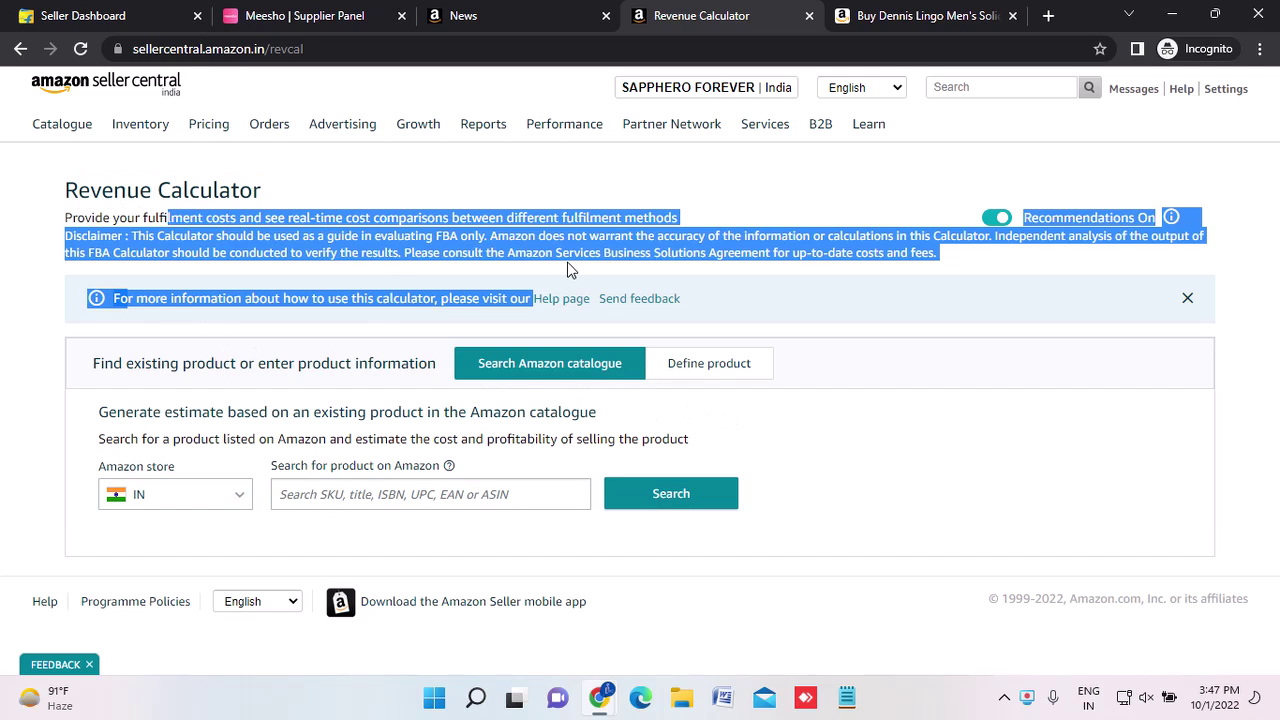
click(952, 253)
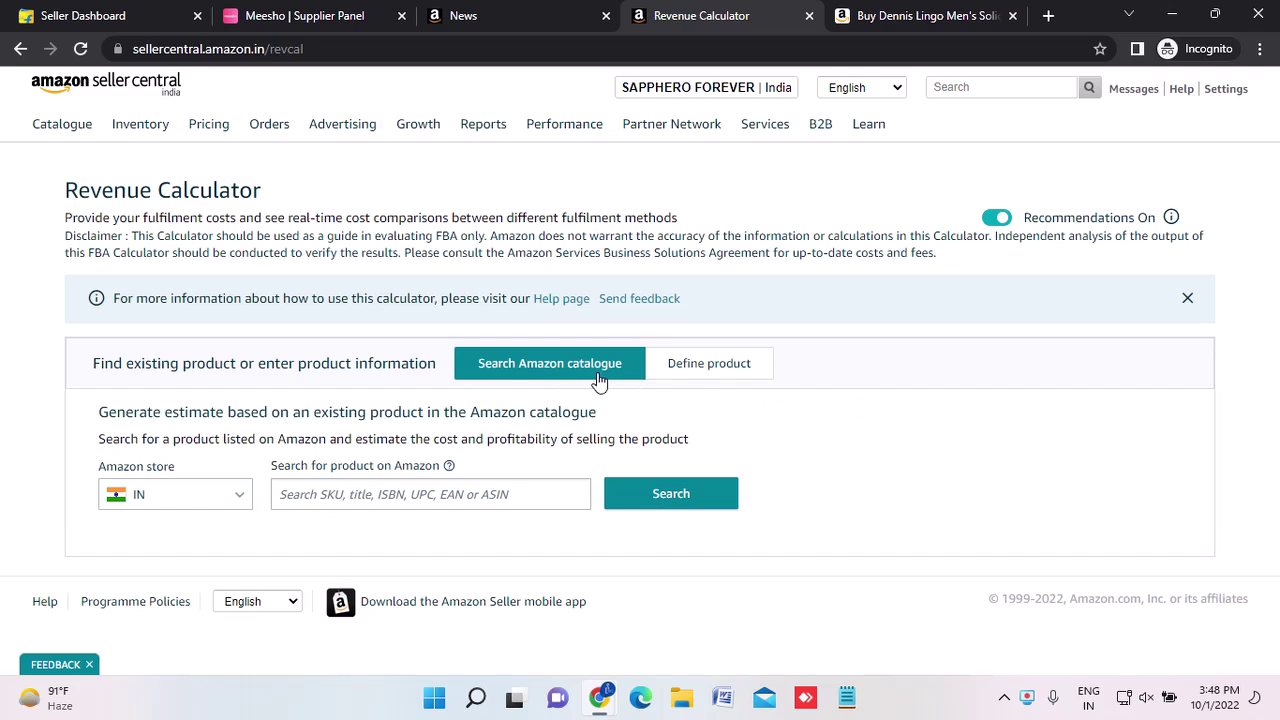
click(697, 385)
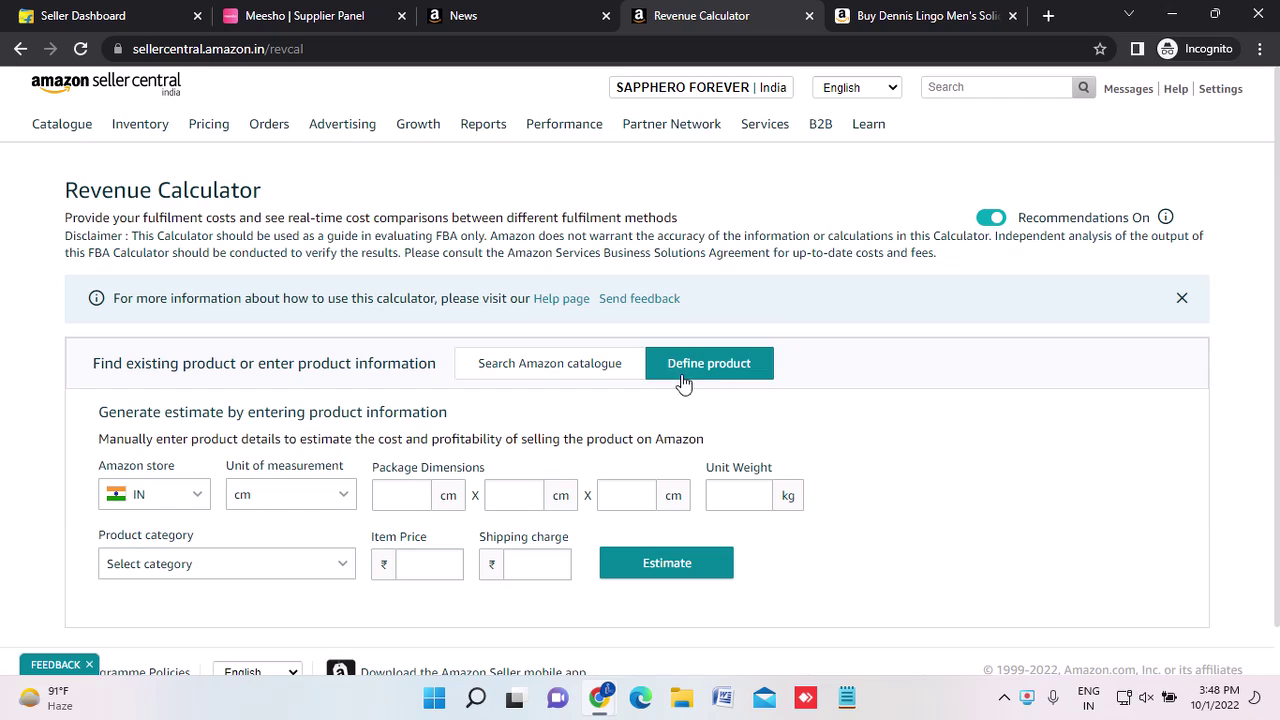
click(583, 368)
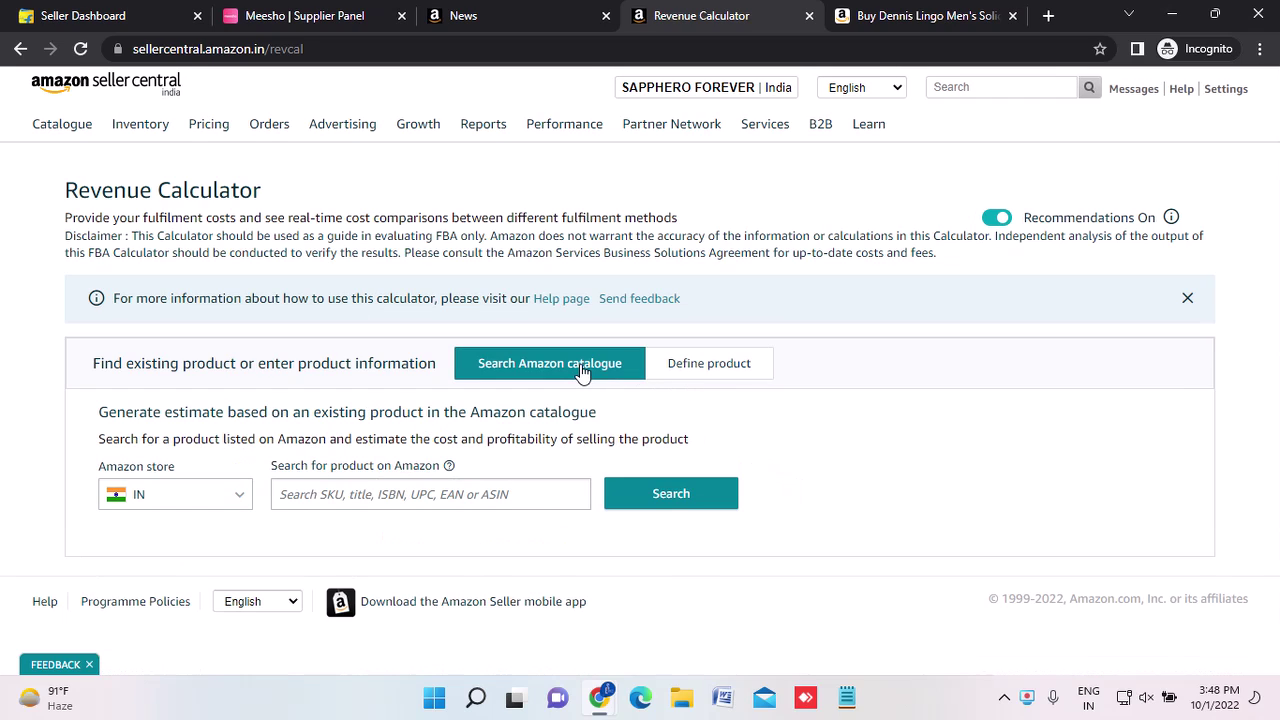
Open the Manage All Inventory page in a new browser tab and switch to it.
click(398, 494)
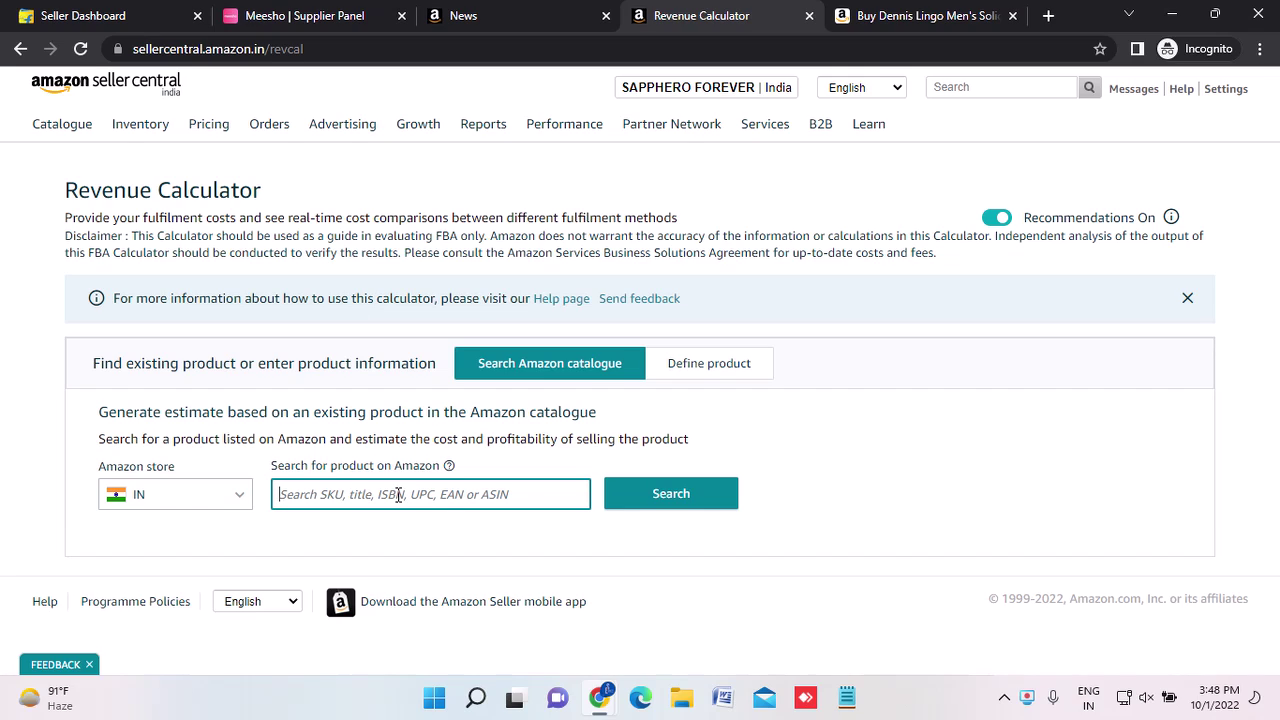
mouse_move(150, 135)
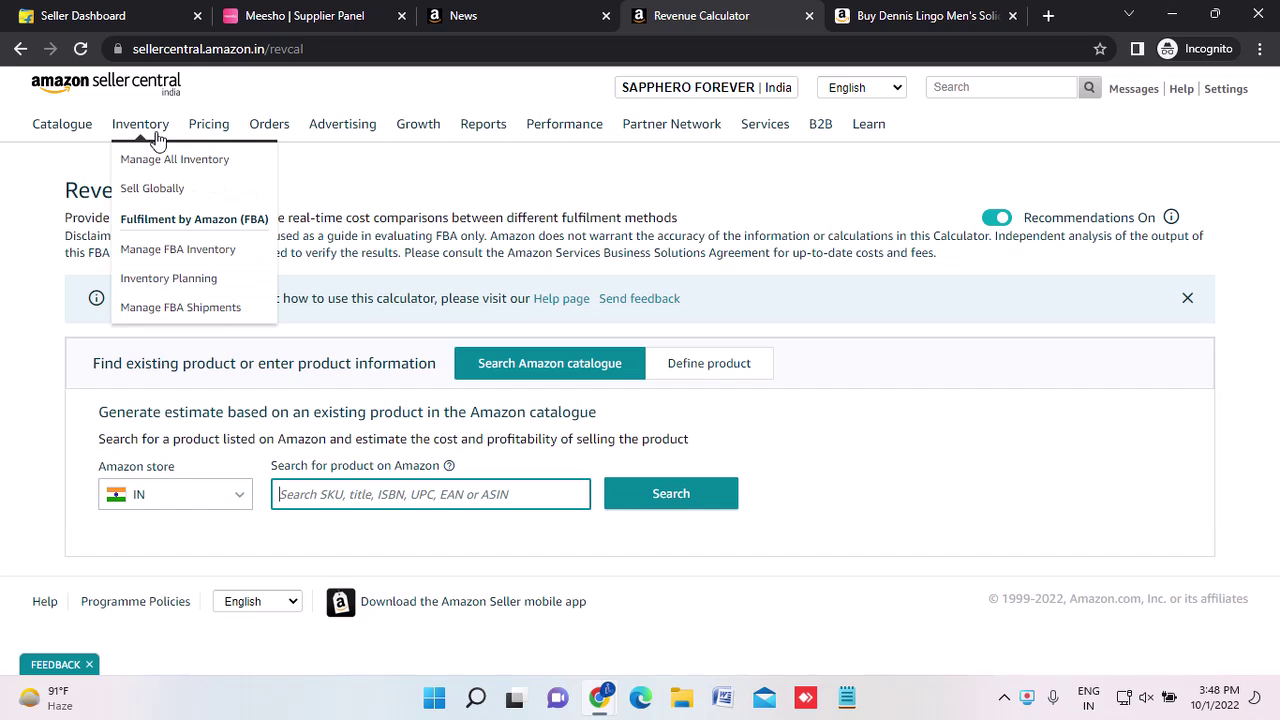
middle_click(160, 172)
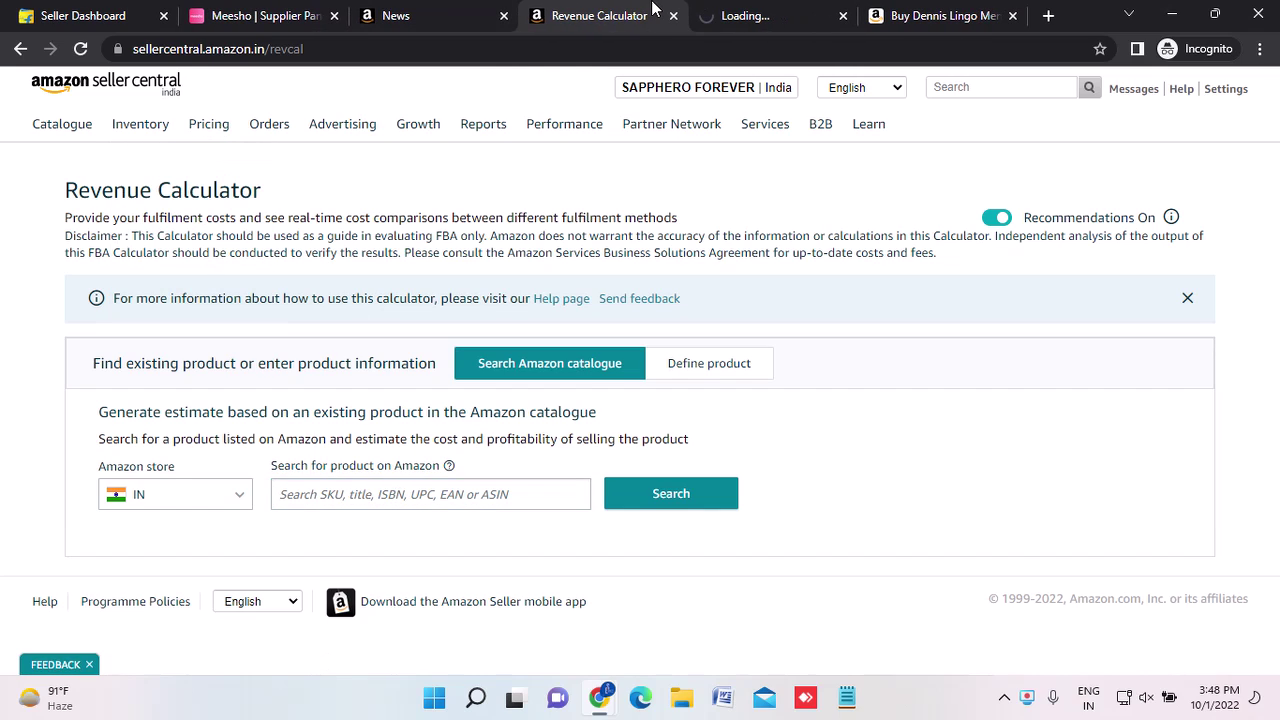
click(775, 12)
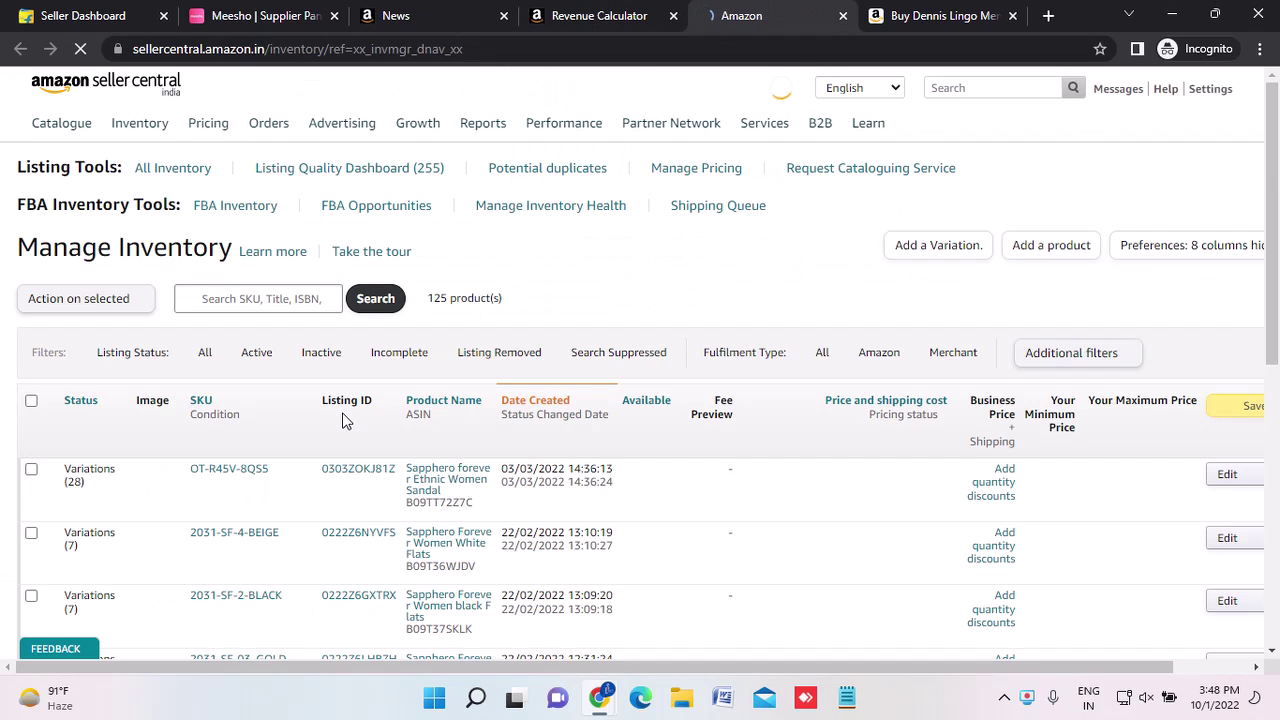
Expand the variations of OT-R45V-8QS5 and select the ASIN B09TT3VWQ3 of the SKU 500SF-RED-36.
scroll(342, 420, down, 1)
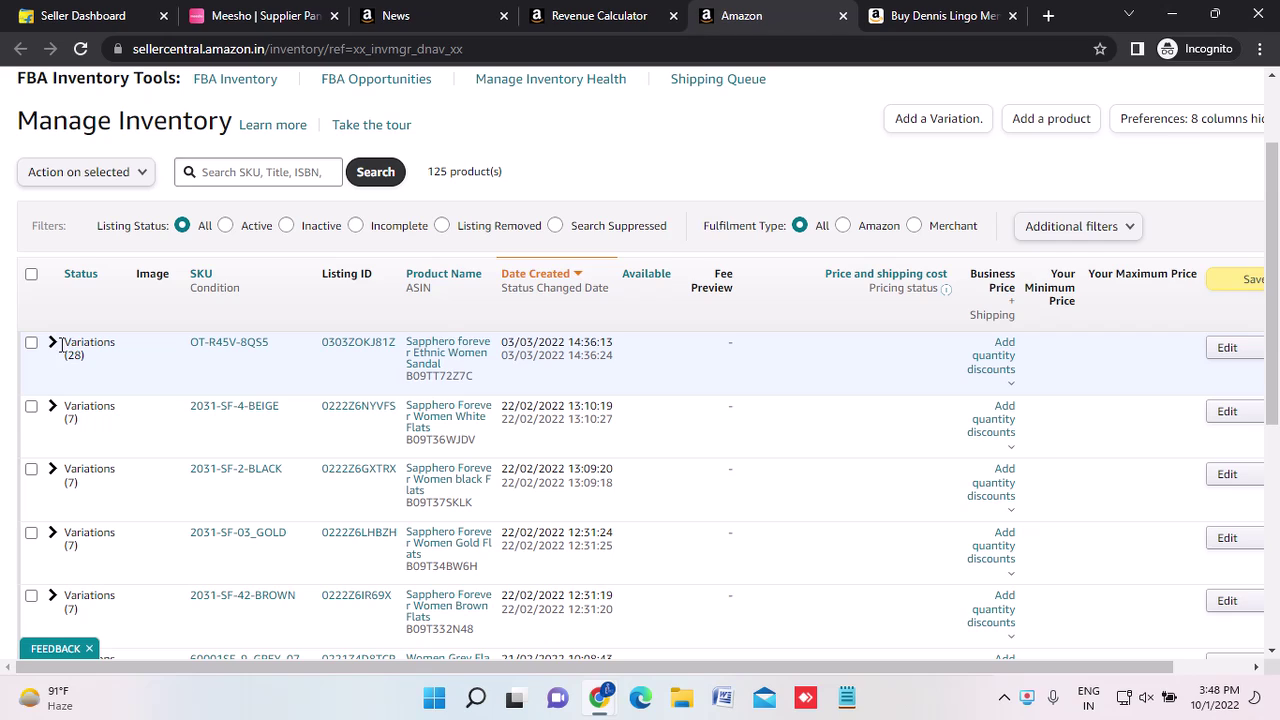
click(52, 346)
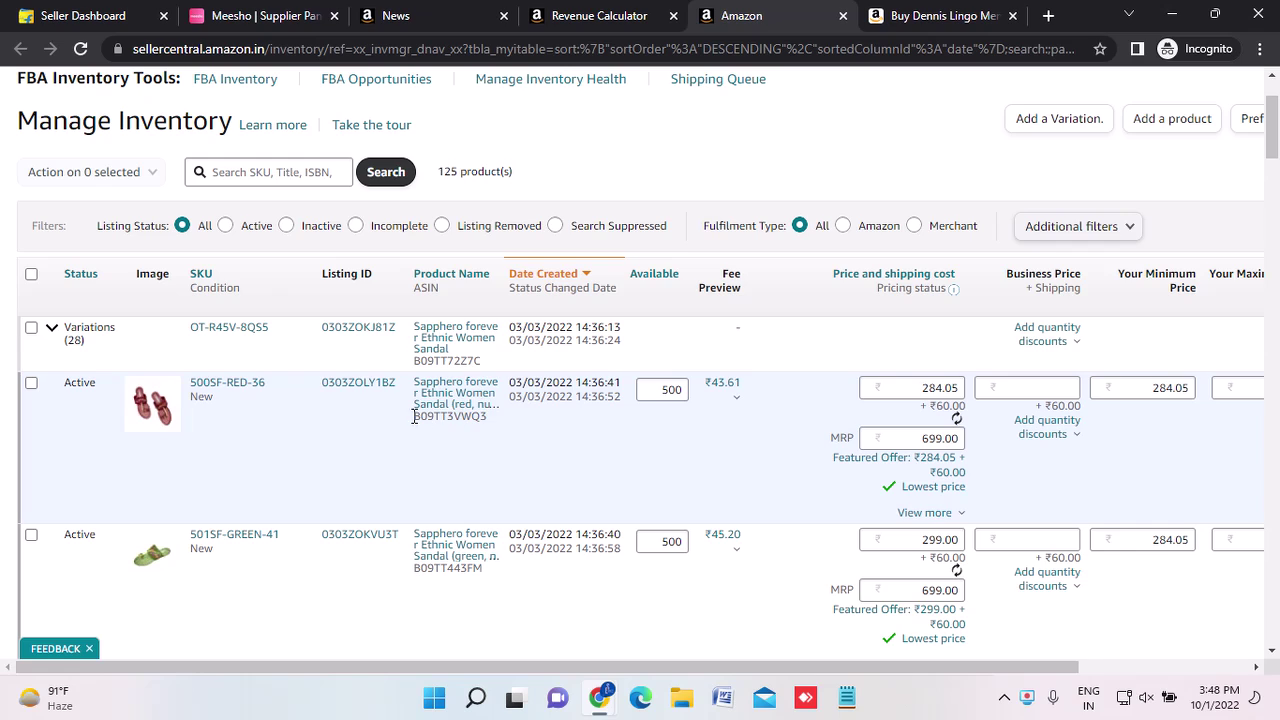
double_click(423, 417)
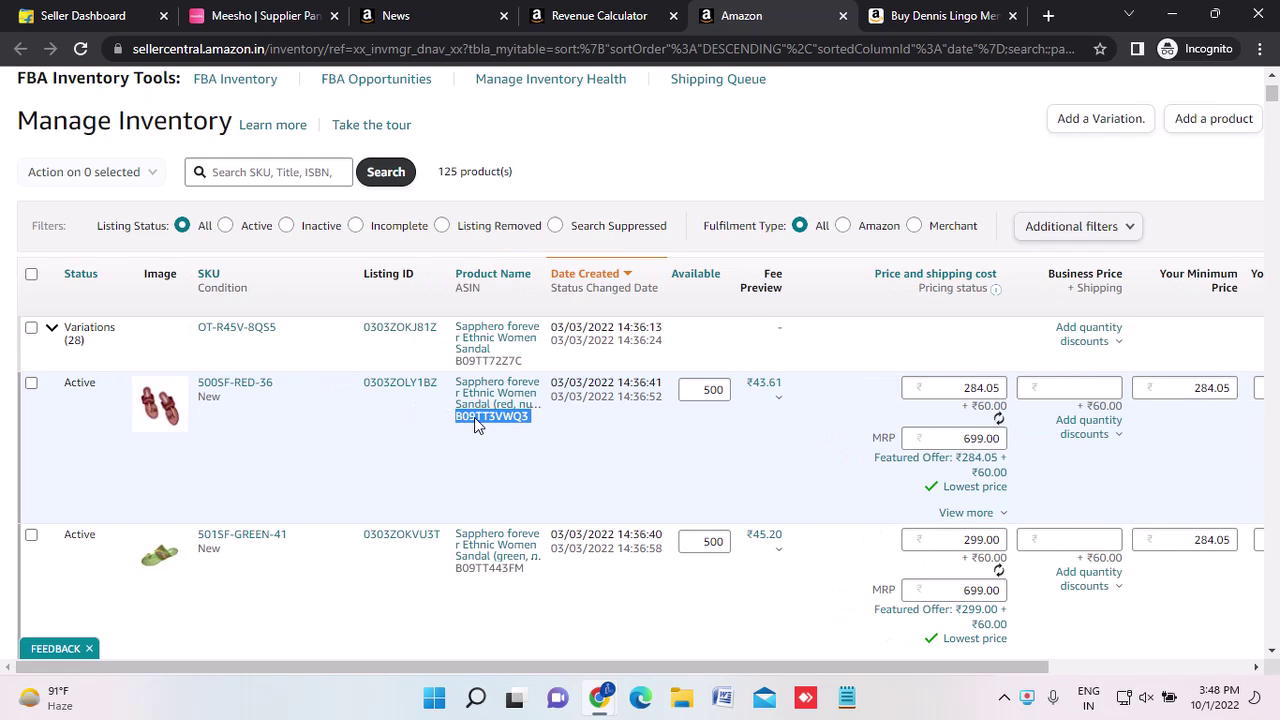
Return to the Revenue Calculator and activate its product search field.
click(938, 12)
click(600, 15)
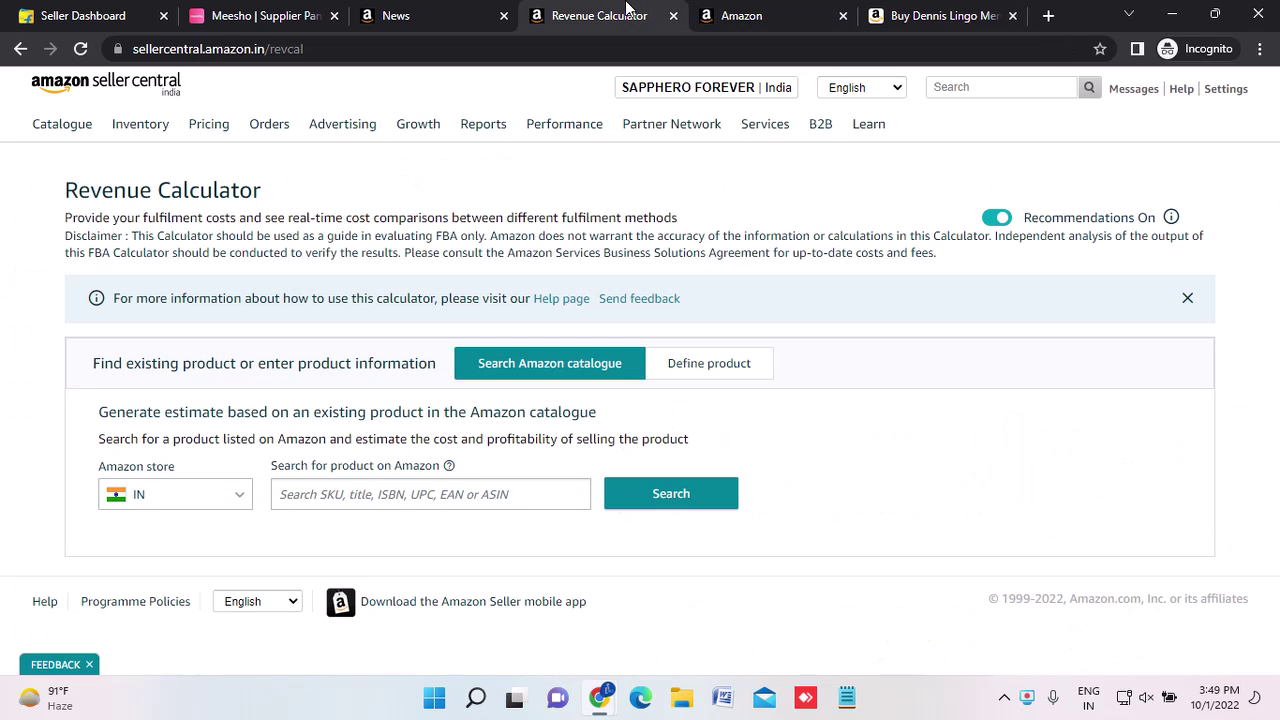
click(393, 498)
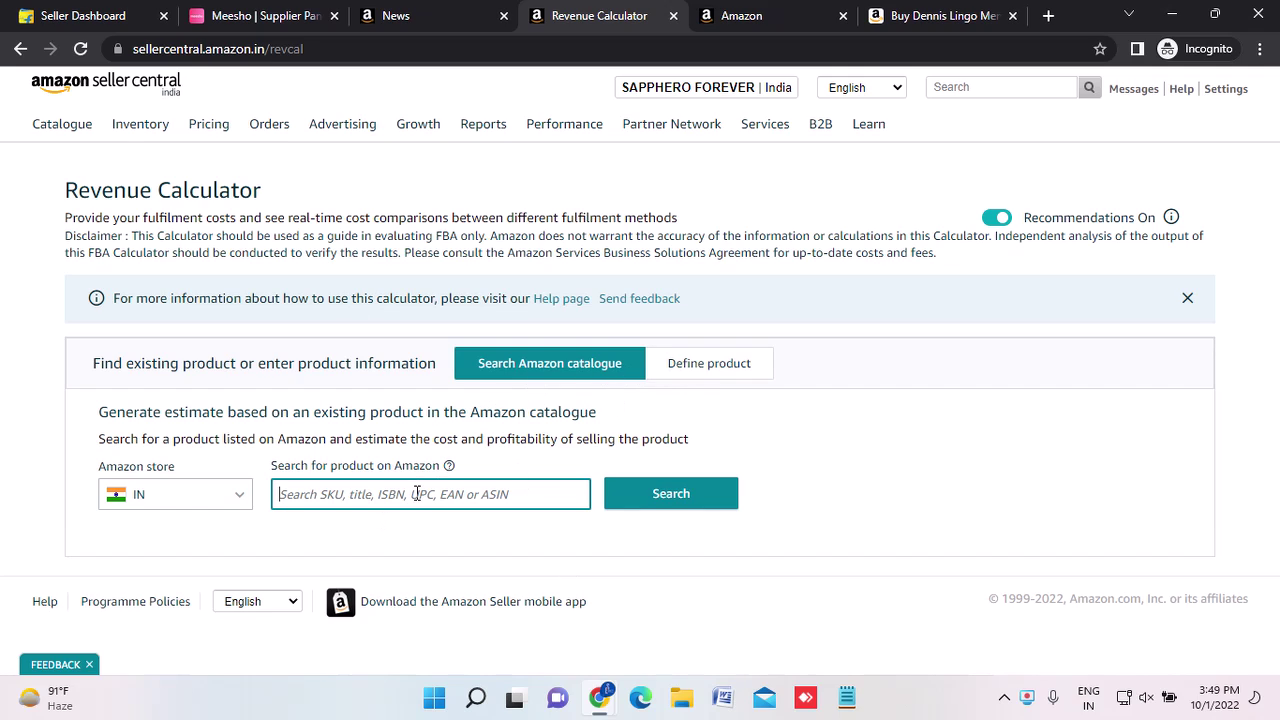
Switch to the Dennis Lingo Men Shirt page on amazon.in and find its Product details section.
click(799, 16)
click(940, 16)
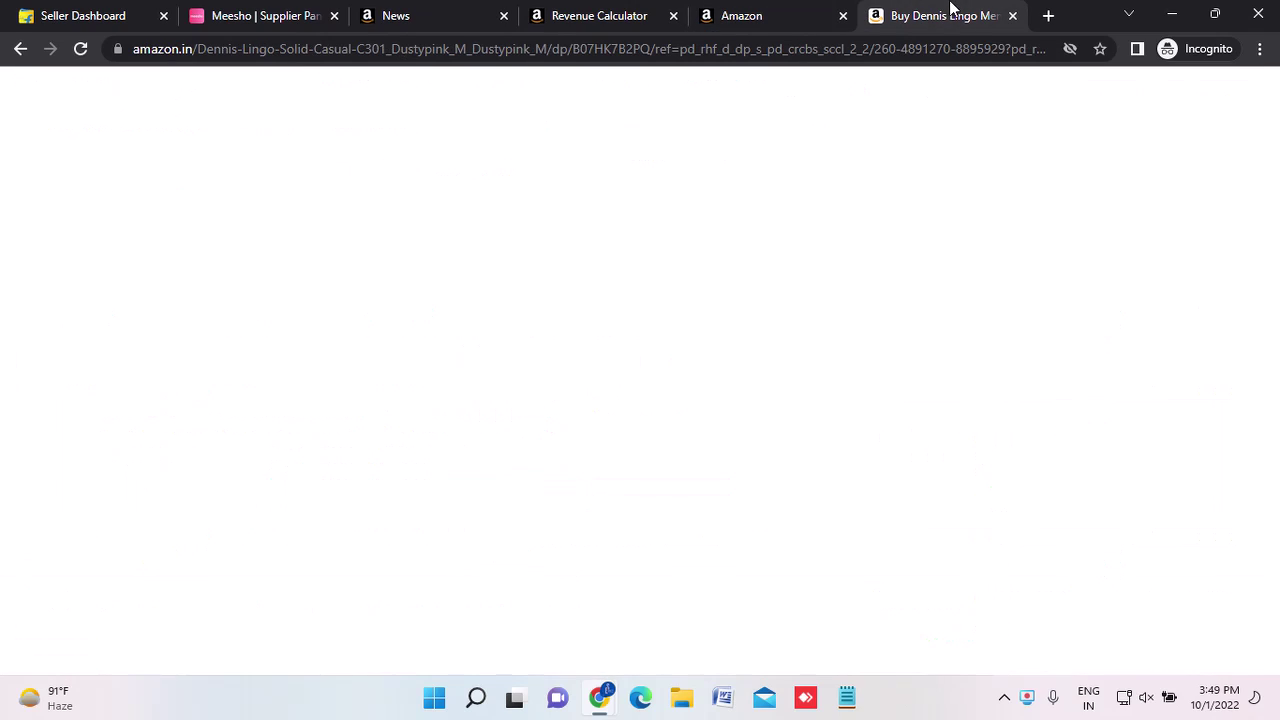
scroll(517, 518, down, 10)
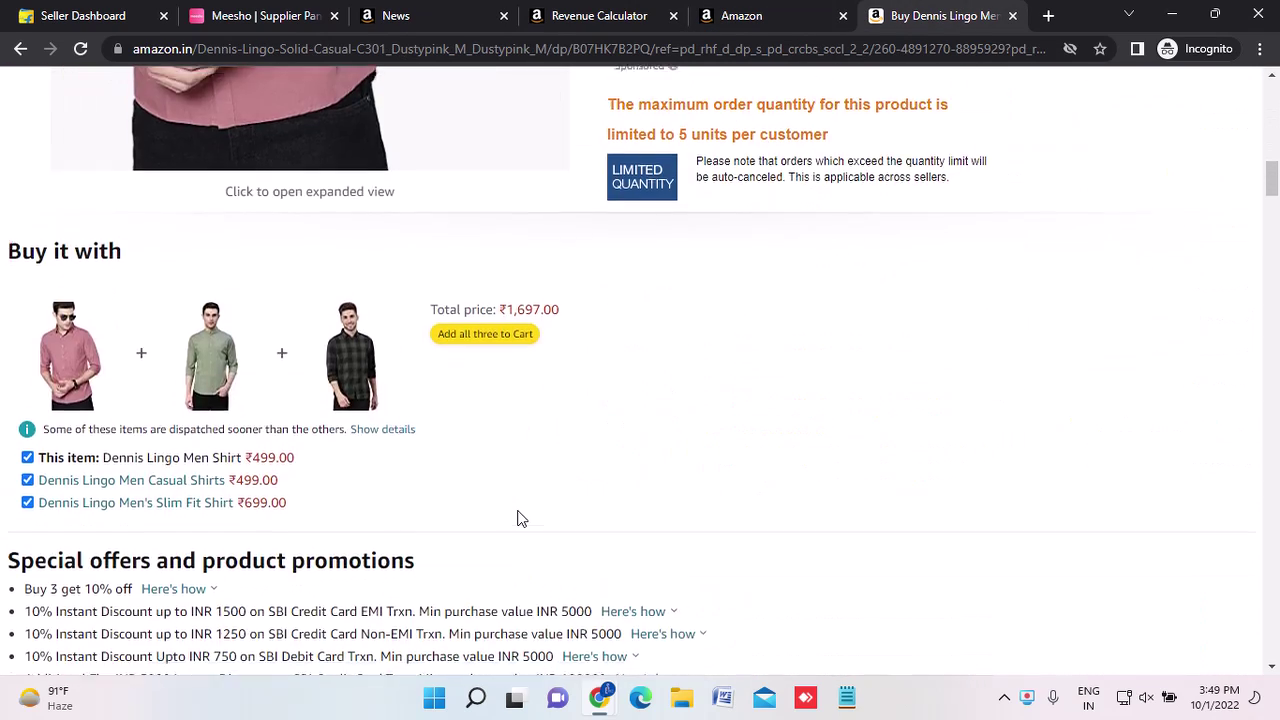
scroll(517, 518, up, 10)
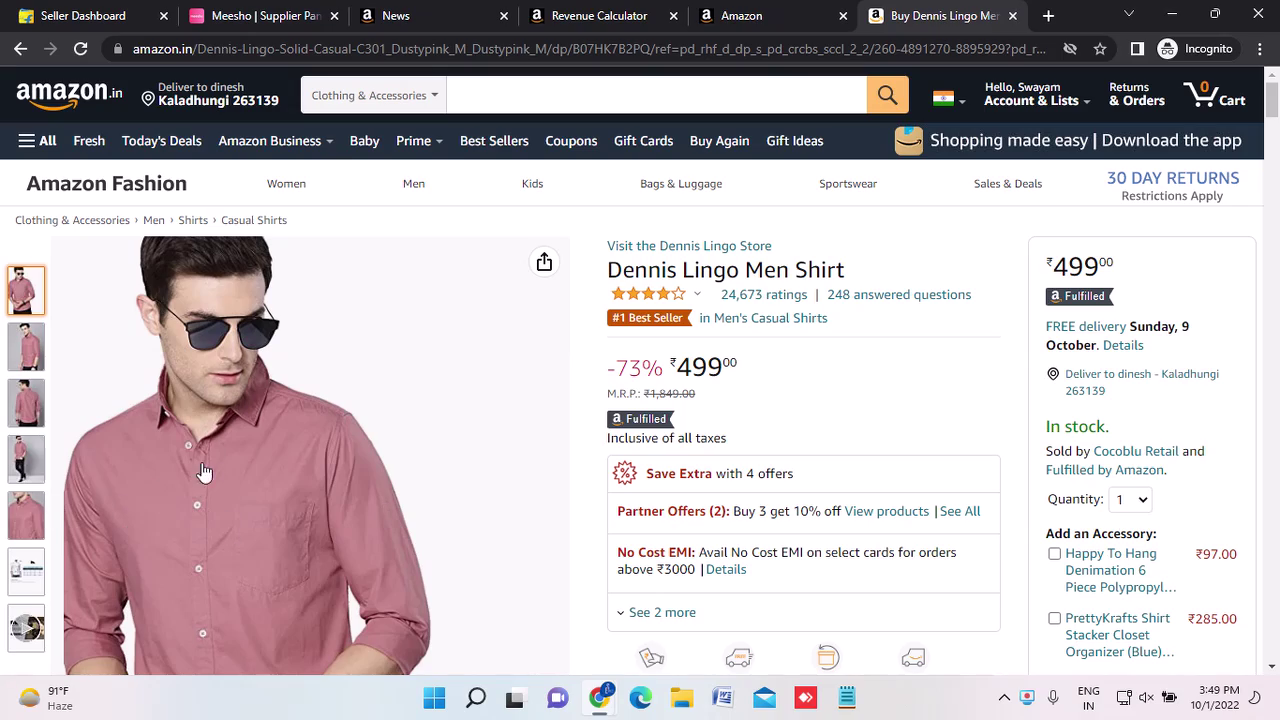
scroll(568, 484, down, 15)
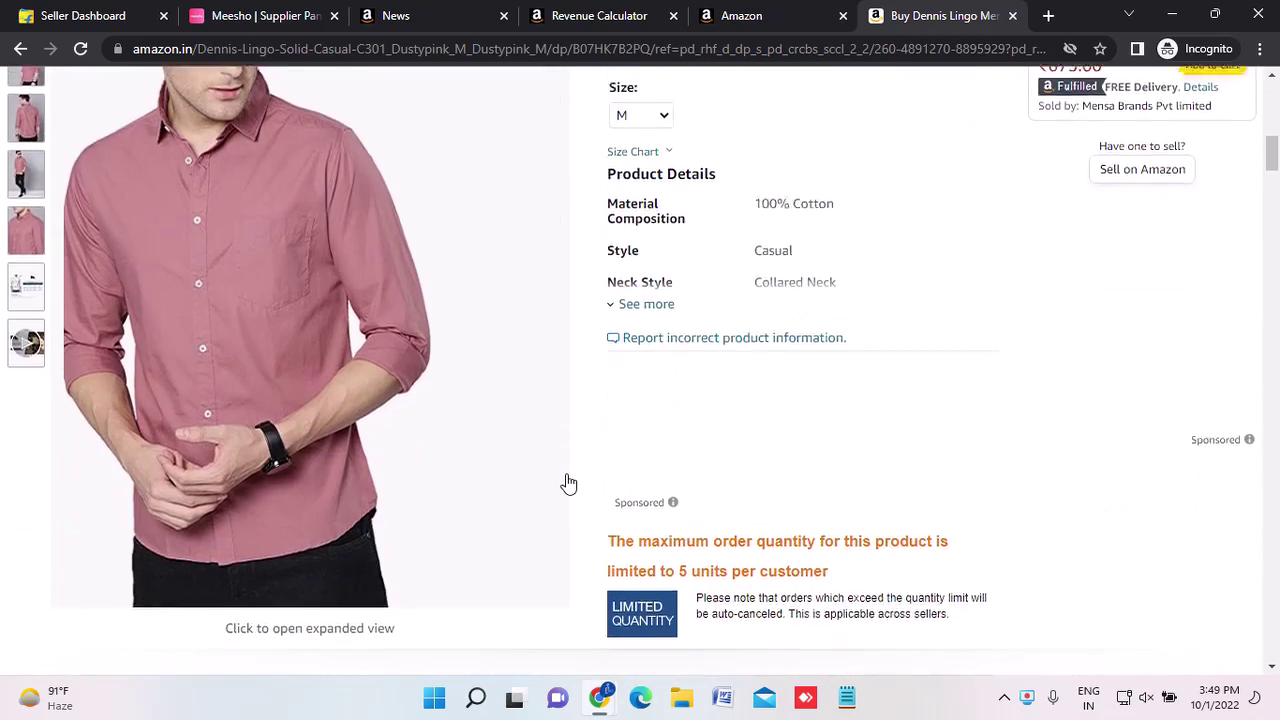
scroll(566, 482, down, 2)
scroll(566, 482, up, 12)
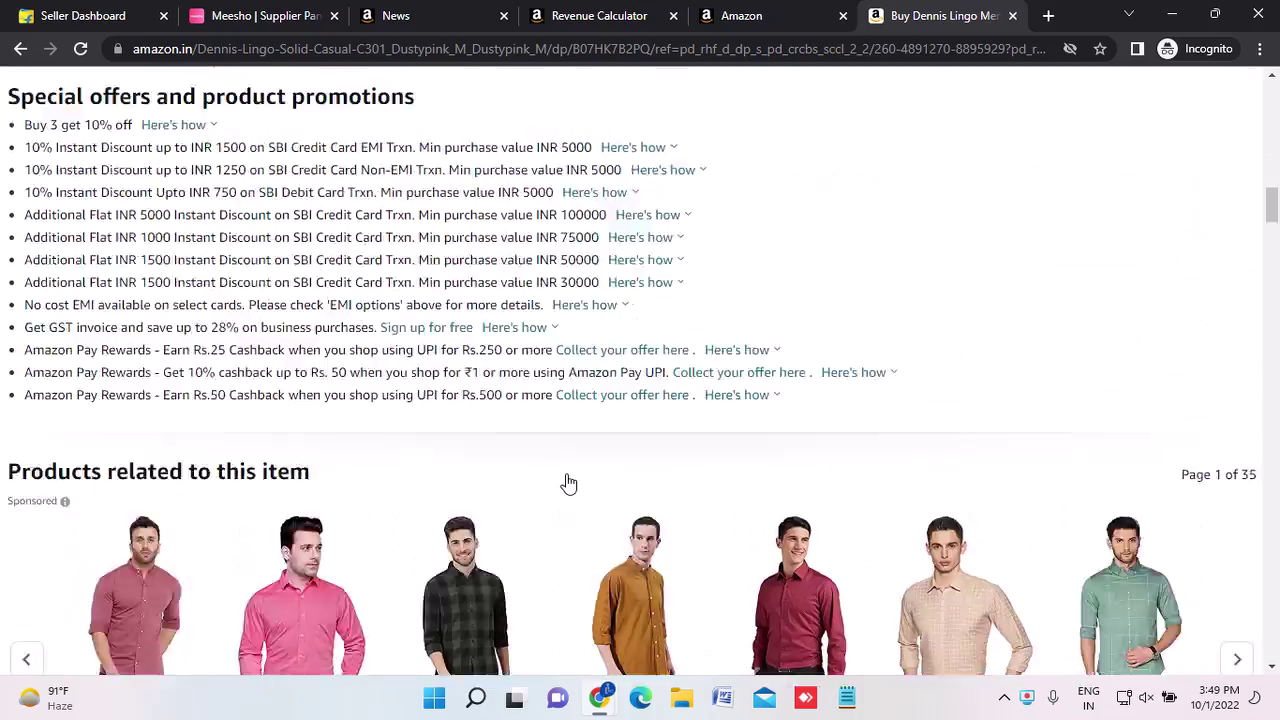
scroll(566, 483, down, 15)
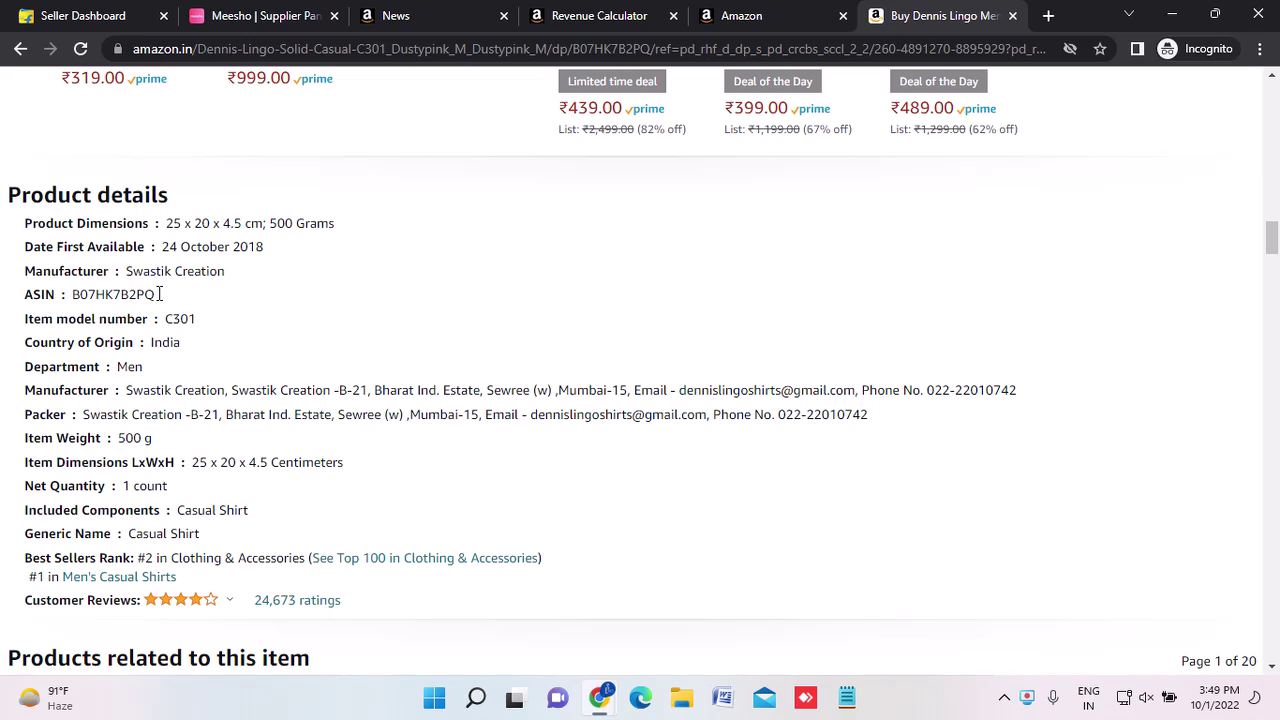
Copy the ASIN B07HK7B2PQ from the shirt's product details.
triple_click(72, 290)
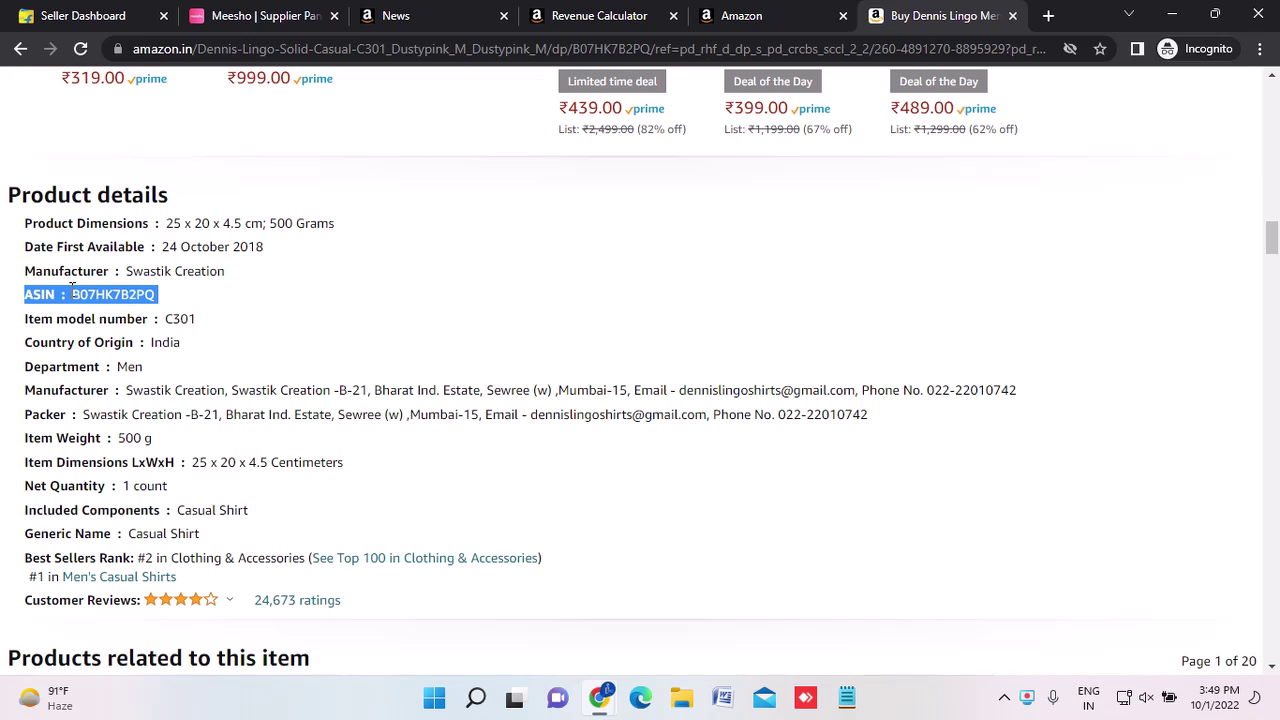
click(181, 297)
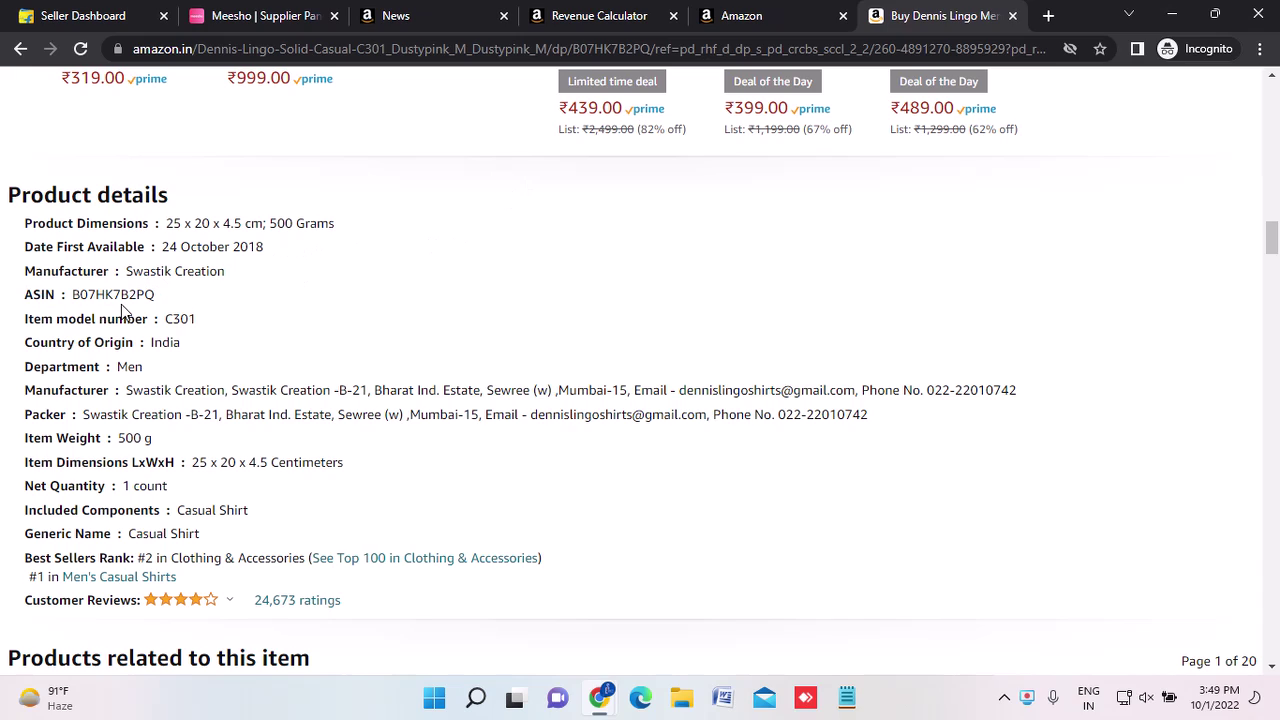
drag(74, 294, 170, 296)
key(ctrl+c)
Return to the Revenue Calculator and search the Amazon catalogue for the copied ASIN B07HK7B2PQ.
click(643, 13)
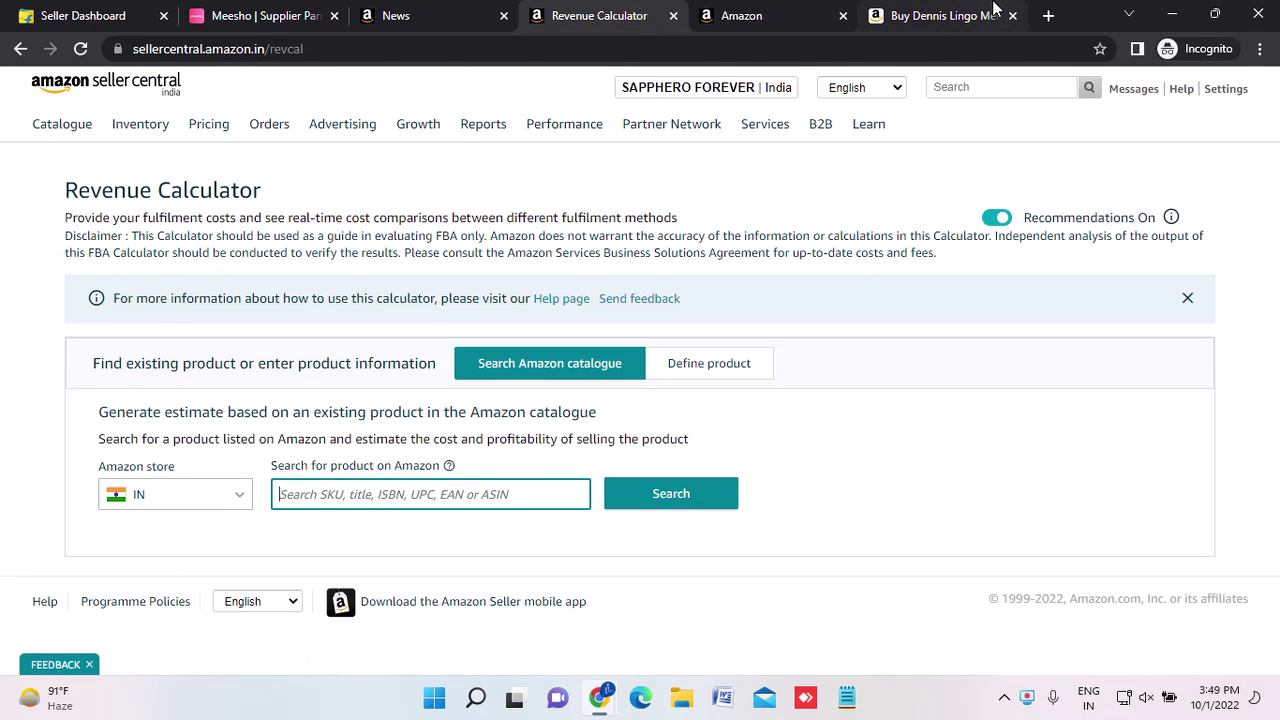
click(935, 18)
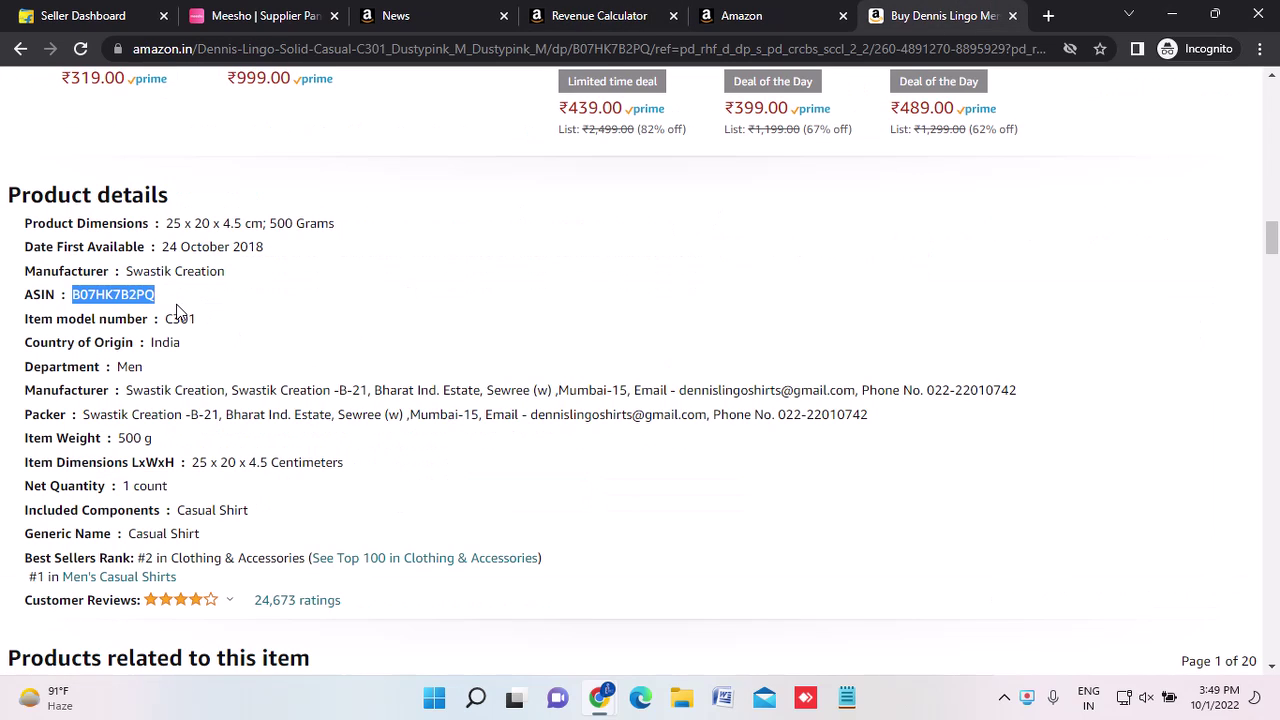
click(614, 12)
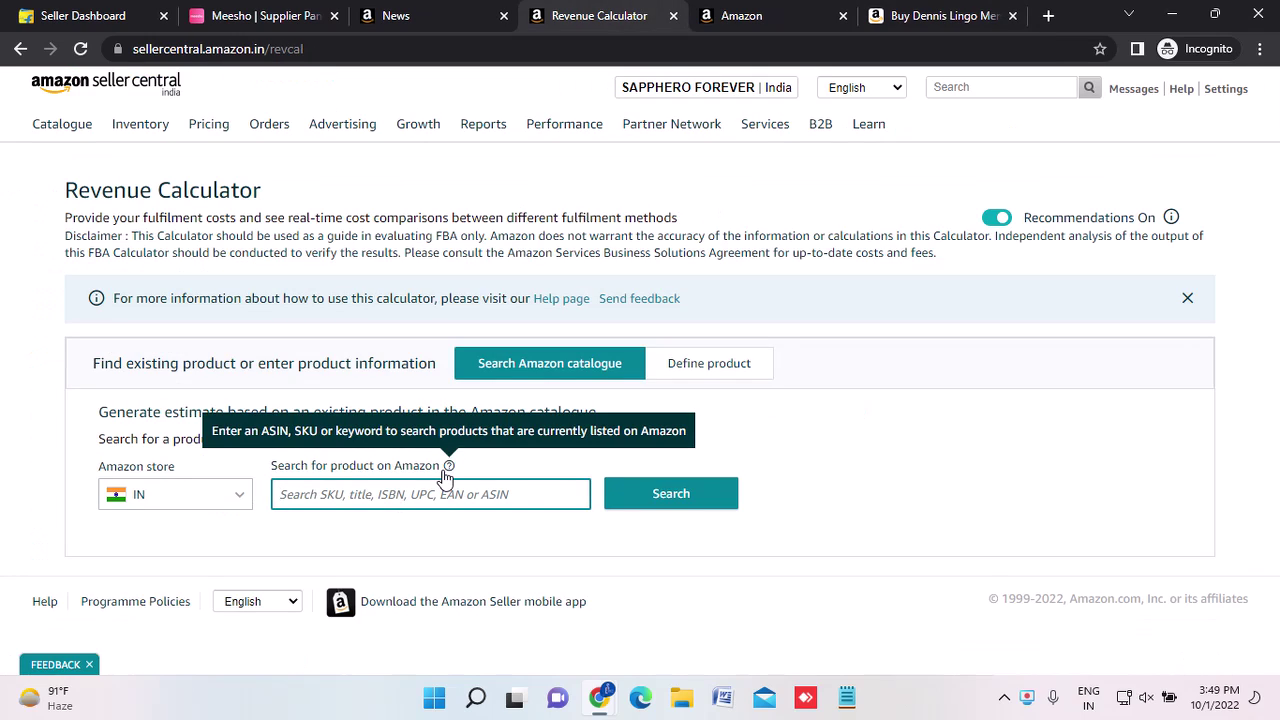
key(ctrl+v)
click(676, 511)
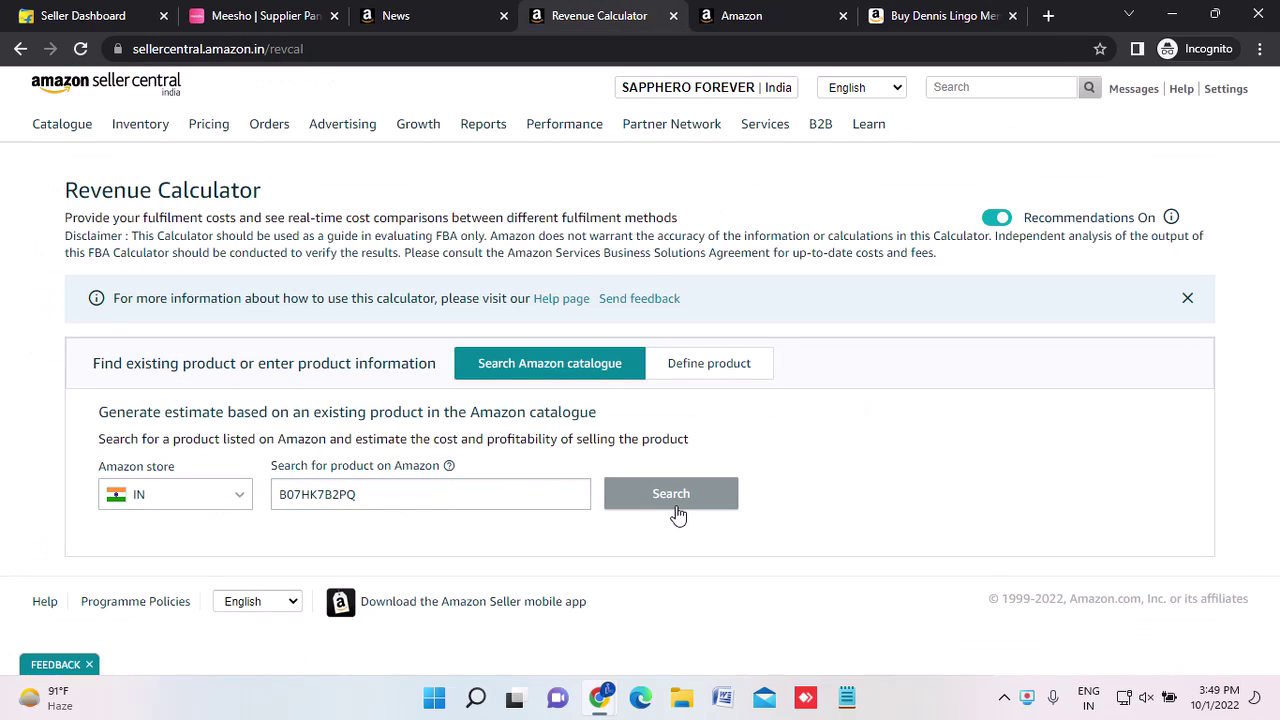
Examine the shirt's fees, fulfilment, storage and other costs under Amazon Fulfilment and Your Fulfilment.
scroll(676, 511, down, 2)
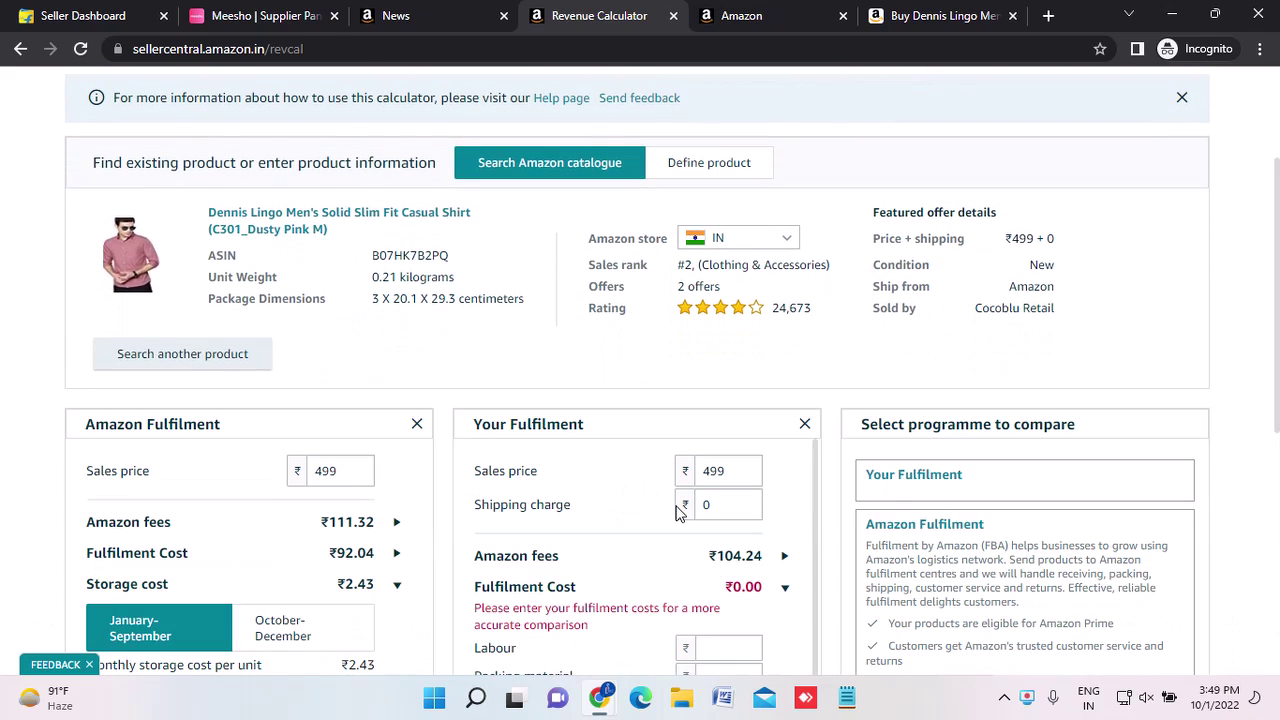
scroll(676, 511, down, 1)
scroll(676, 511, up, 1)
scroll(704, 351, down, 1)
scroll(704, 351, down, 2)
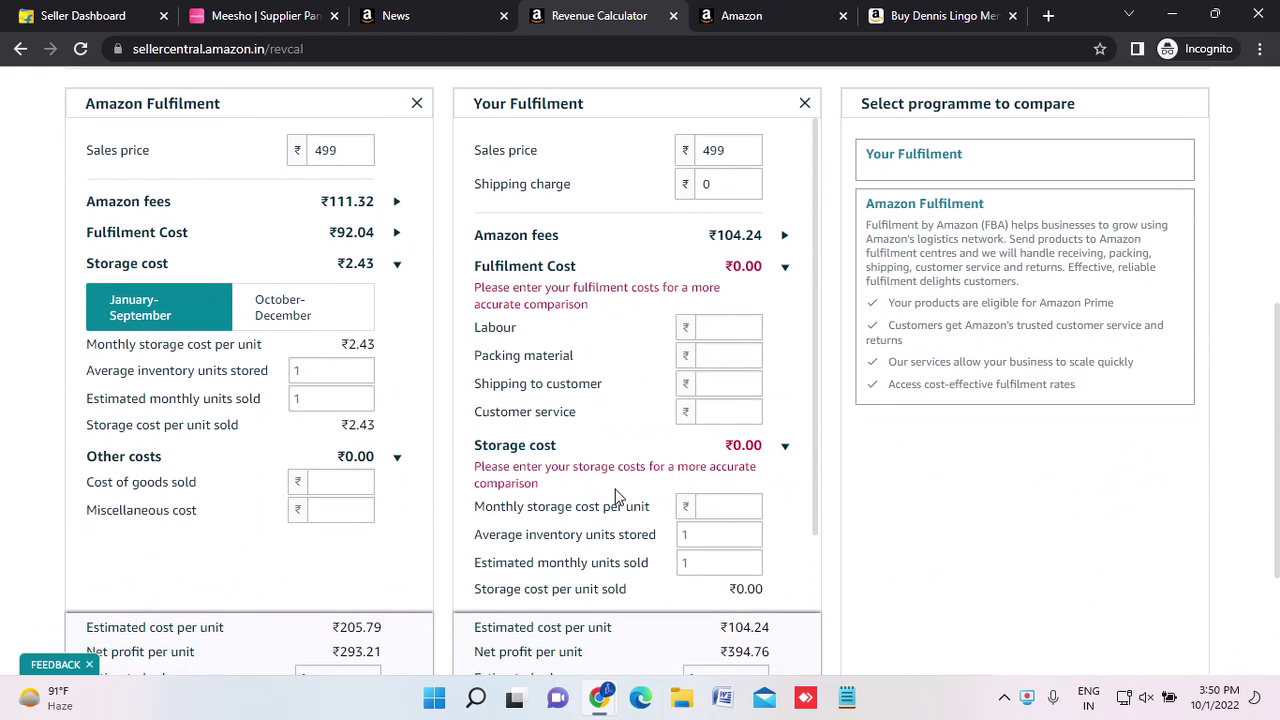
scroll(617, 497, up, 1)
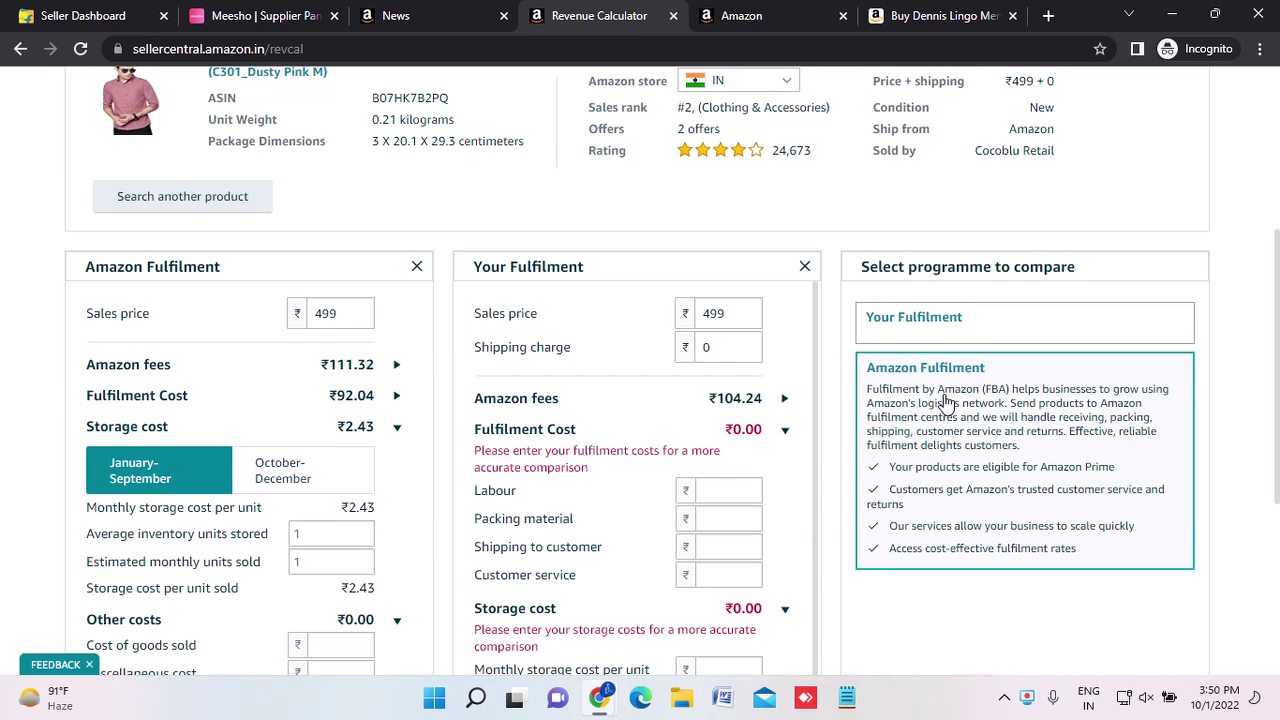
Add Your Fulfilment as a third programme to the comparison and remove that third column again.
click(927, 334)
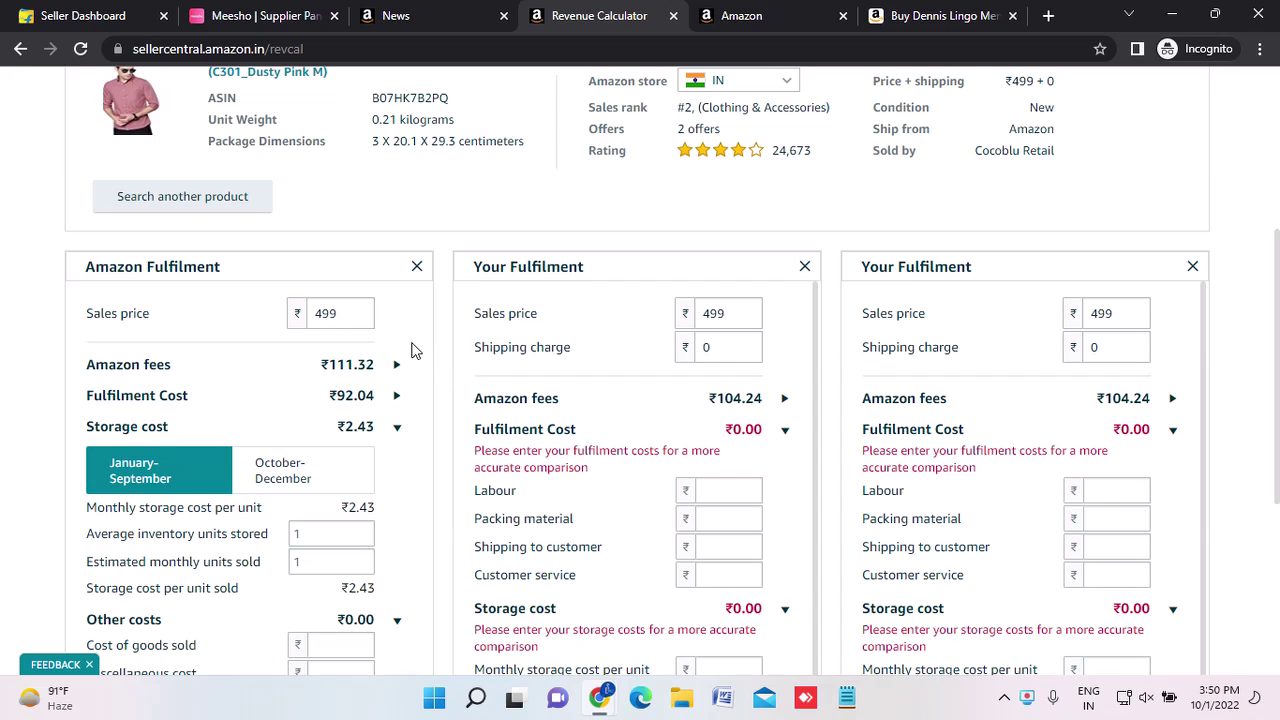
click(351, 313)
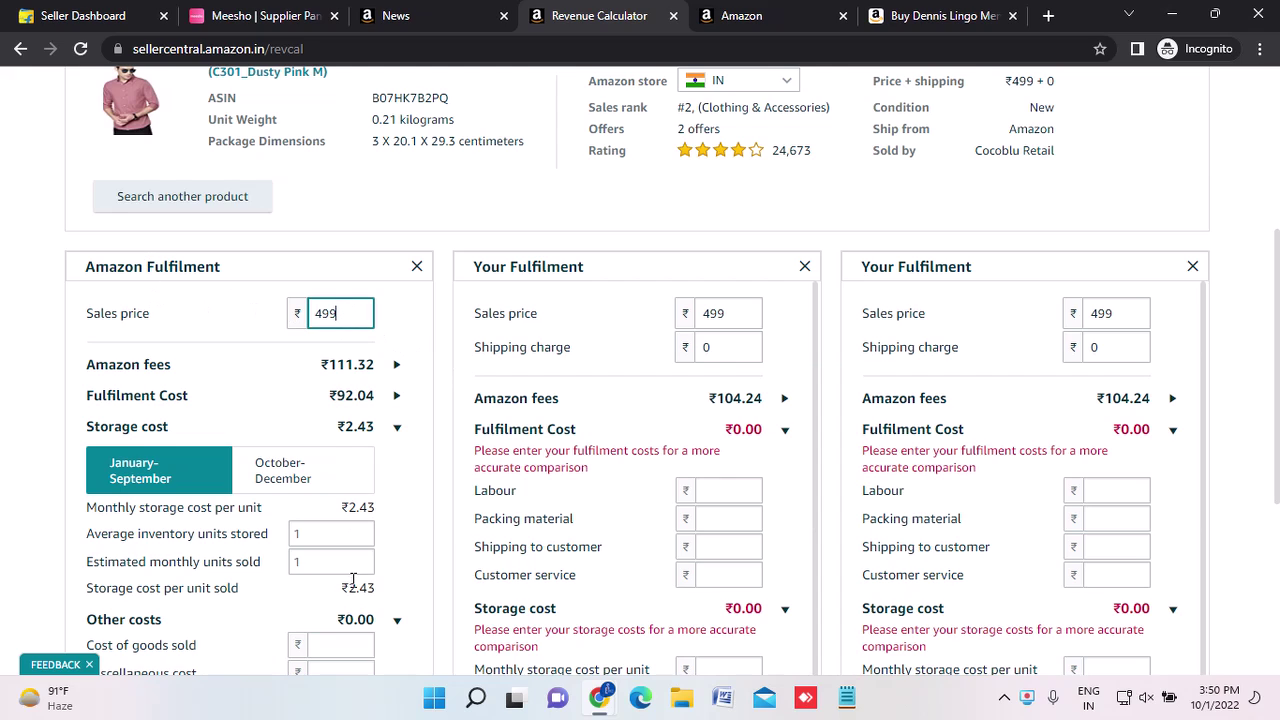
mouse_move(512, 310)
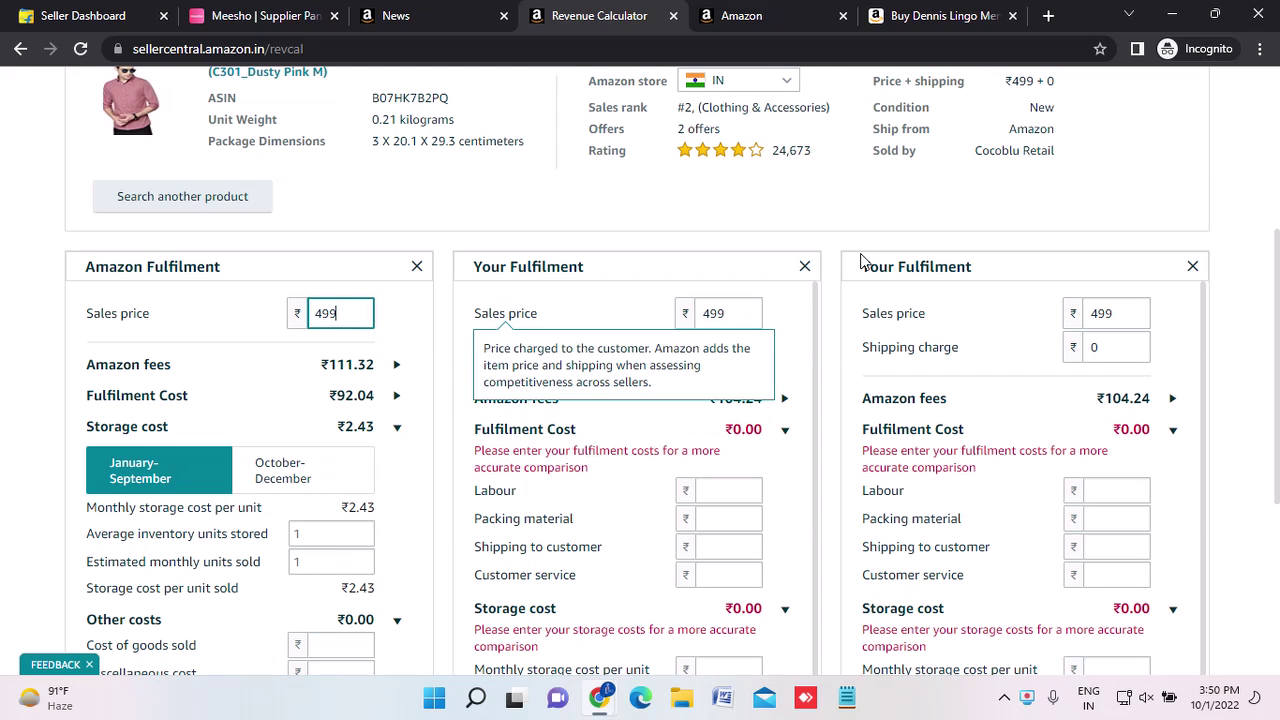
click(1192, 266)
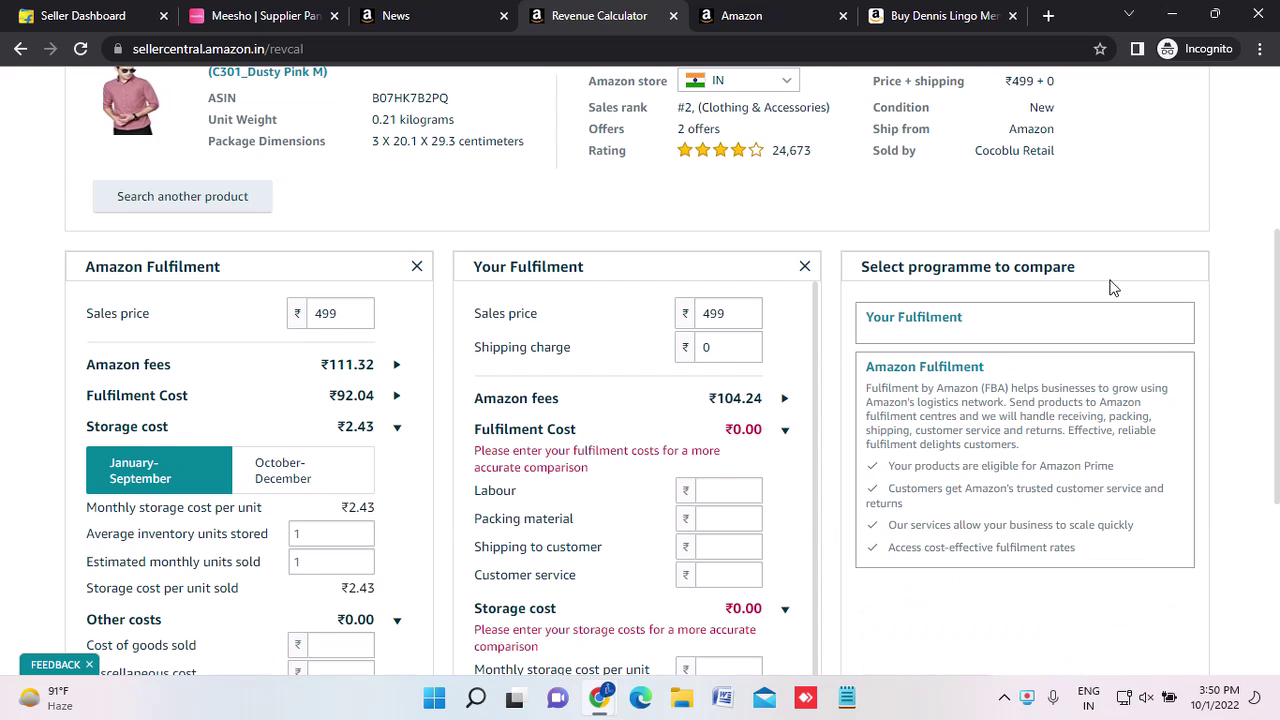
Remove the remaining Your Fulfilment and Amazon Fulfilment columns and select Your Fulfilment as the first programme to compare.
click(804, 266)
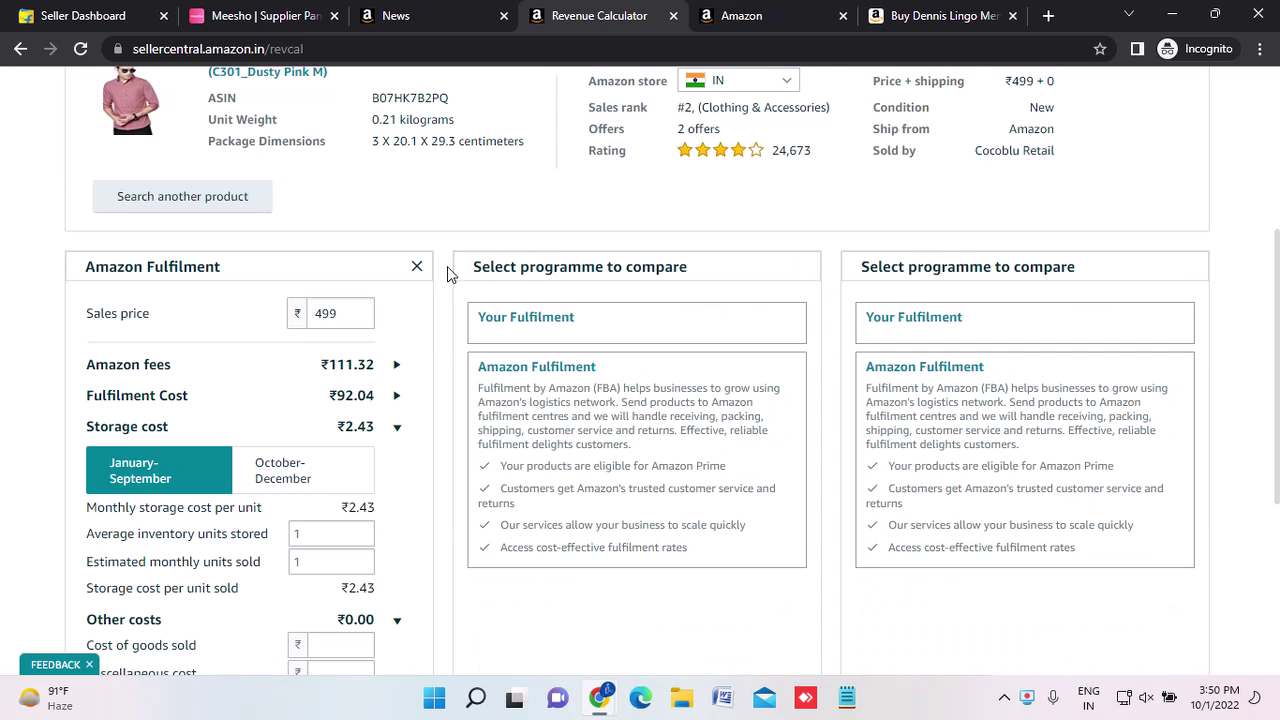
click(416, 266)
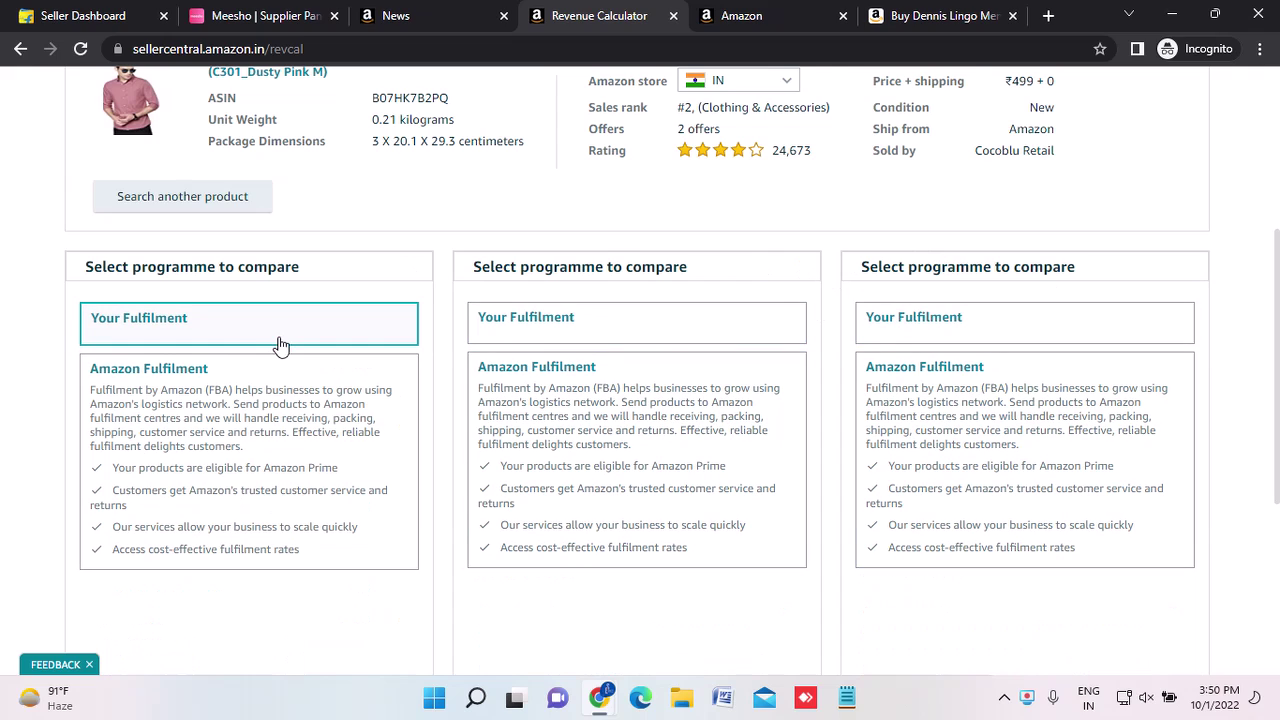
click(135, 335)
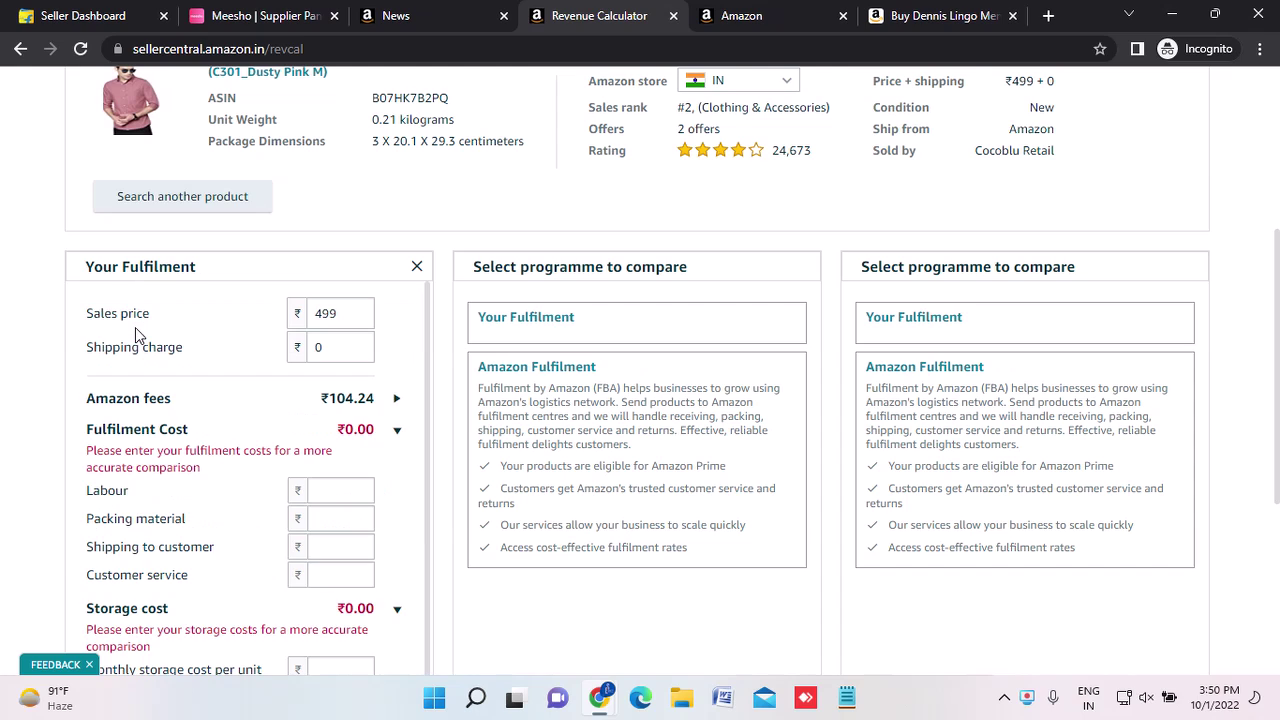
Review the Your Fulfilment cost fields, net profit and margin, and check the ASIN in the shirt's product summary.
scroll(425, 453, down, 3)
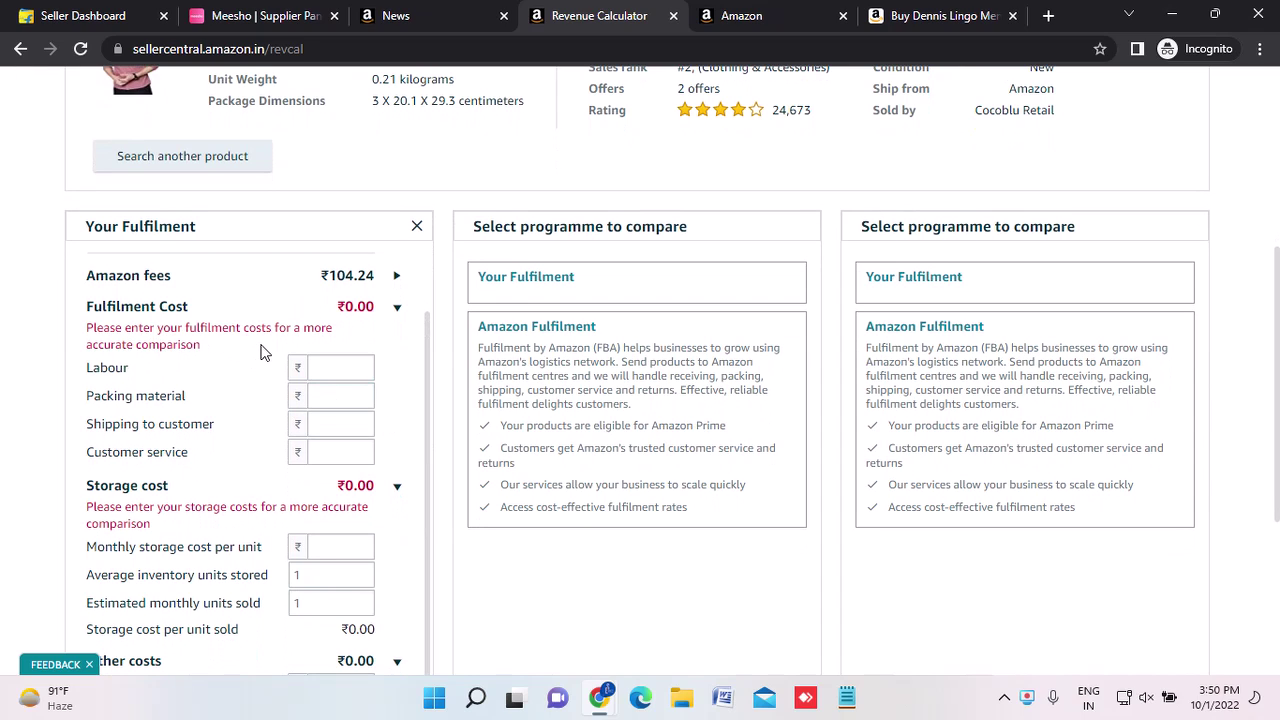
scroll(226, 408, down, 1)
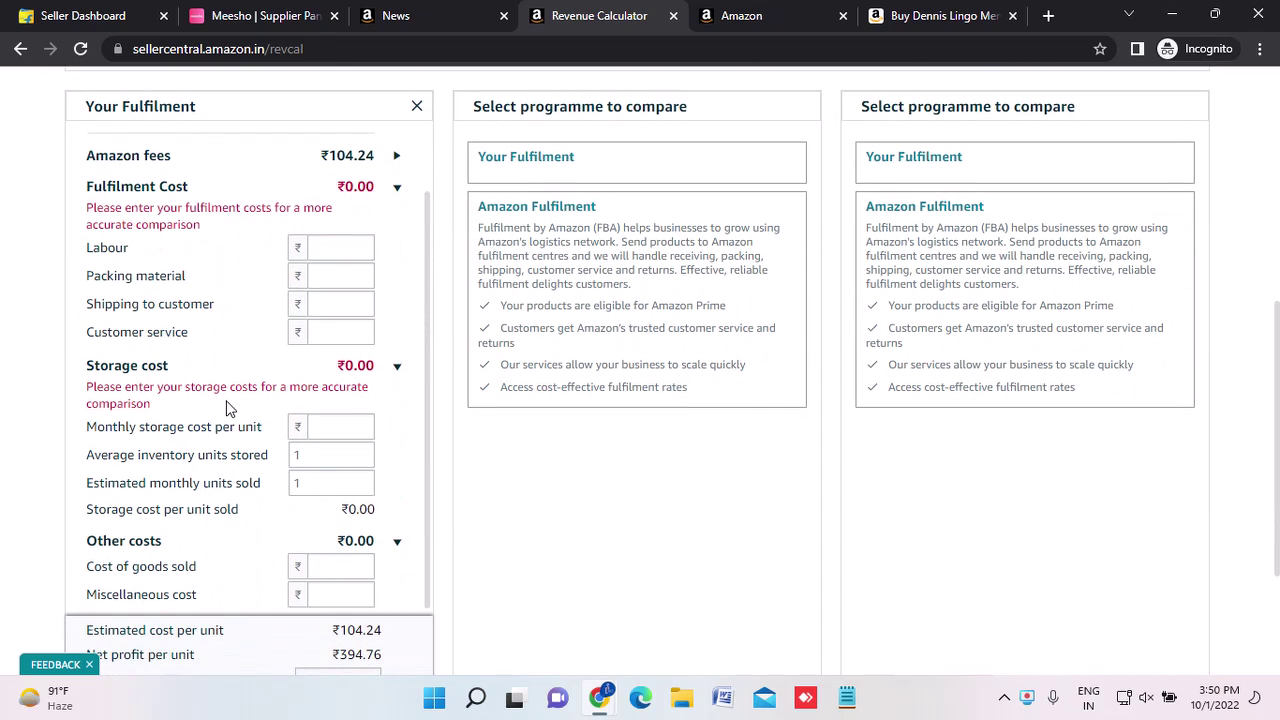
scroll(226, 408, down, 2)
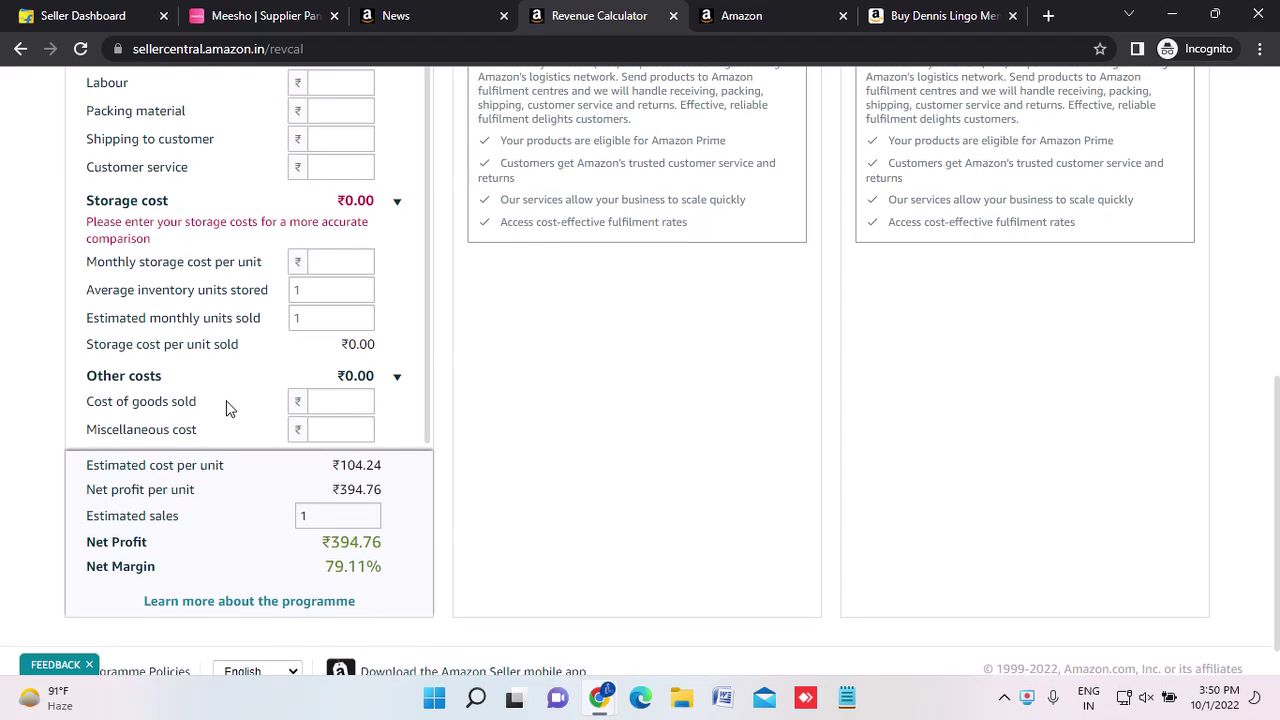
scroll(226, 408, up, 1)
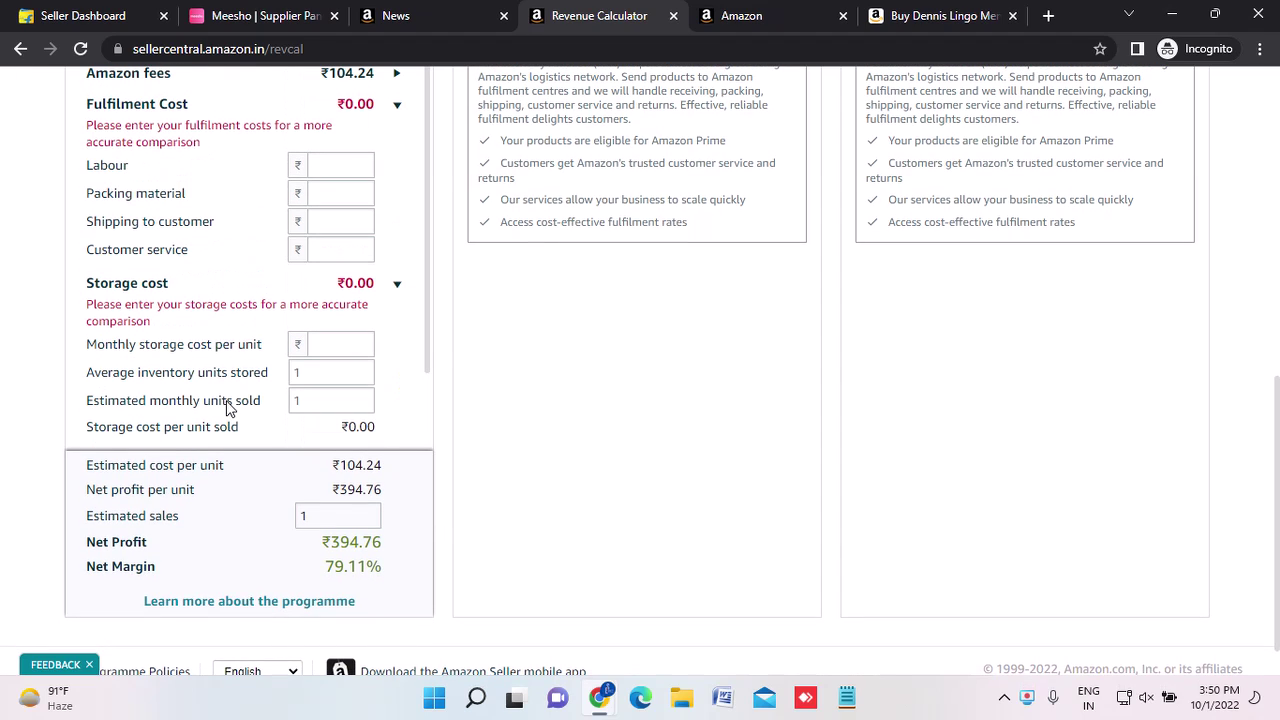
scroll(228, 401, up, 3)
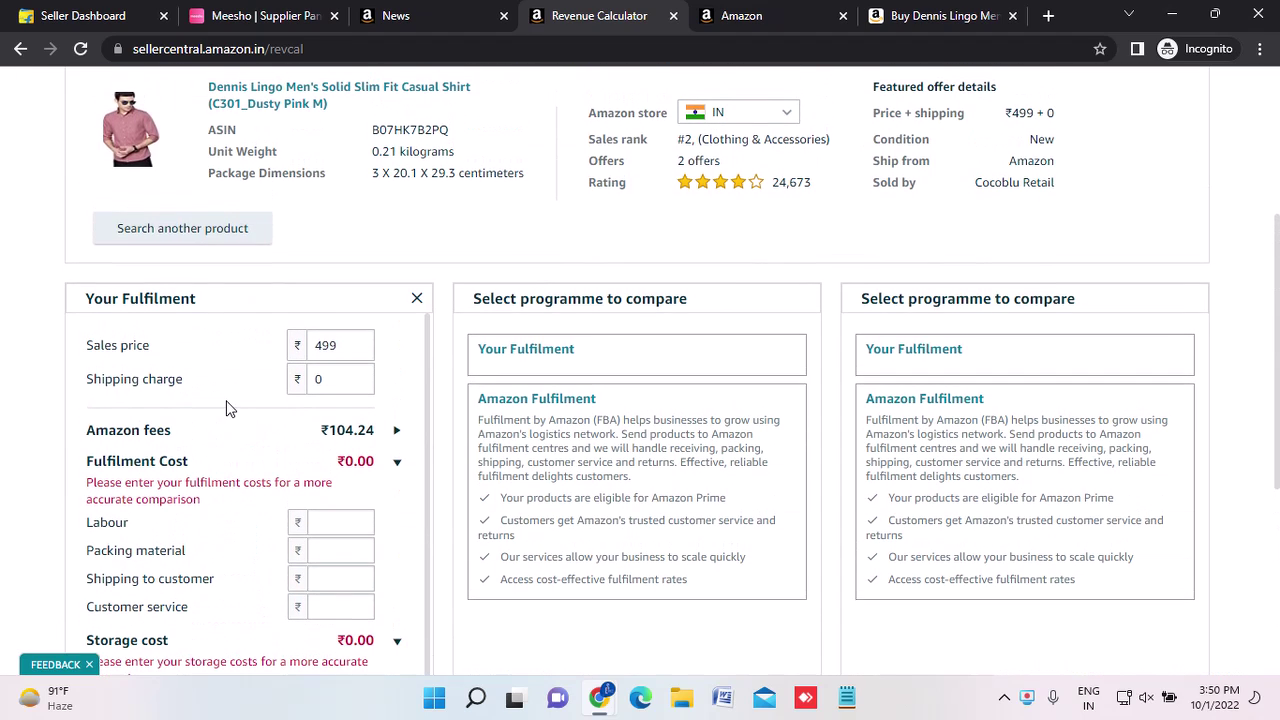
scroll(226, 408, down, 1)
scroll(226, 408, up, 5)
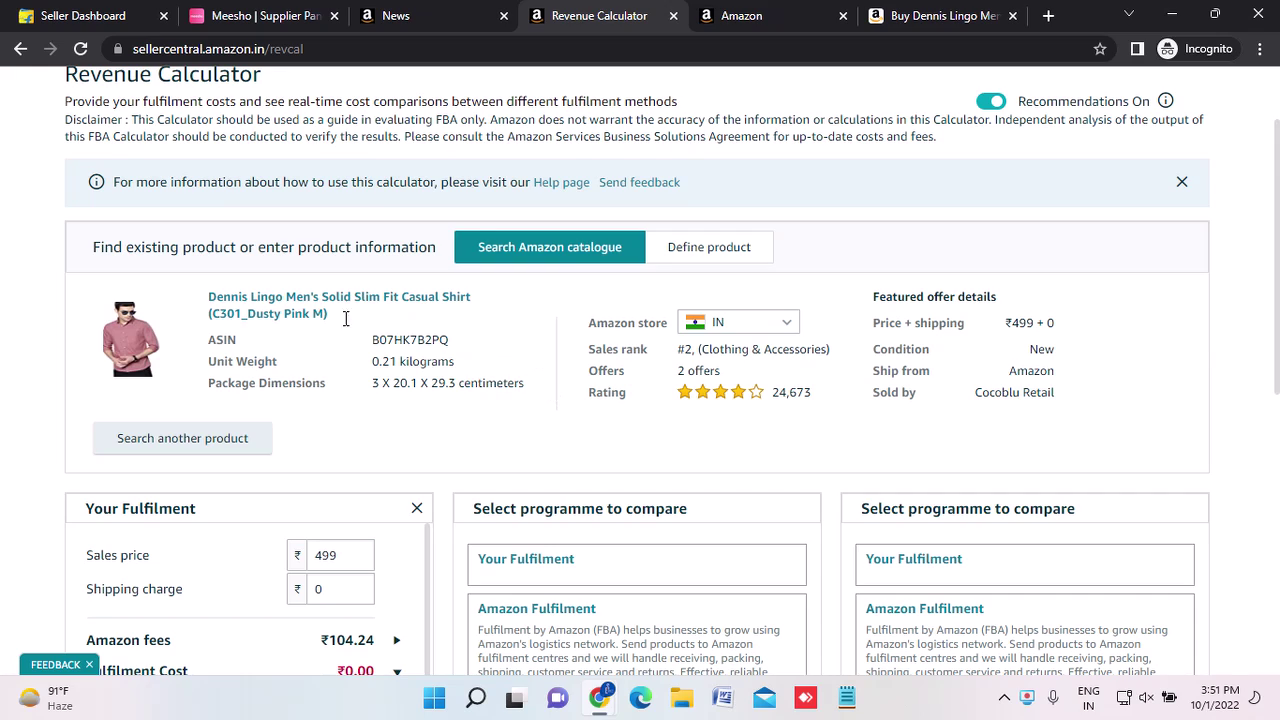
double_click(399, 340)
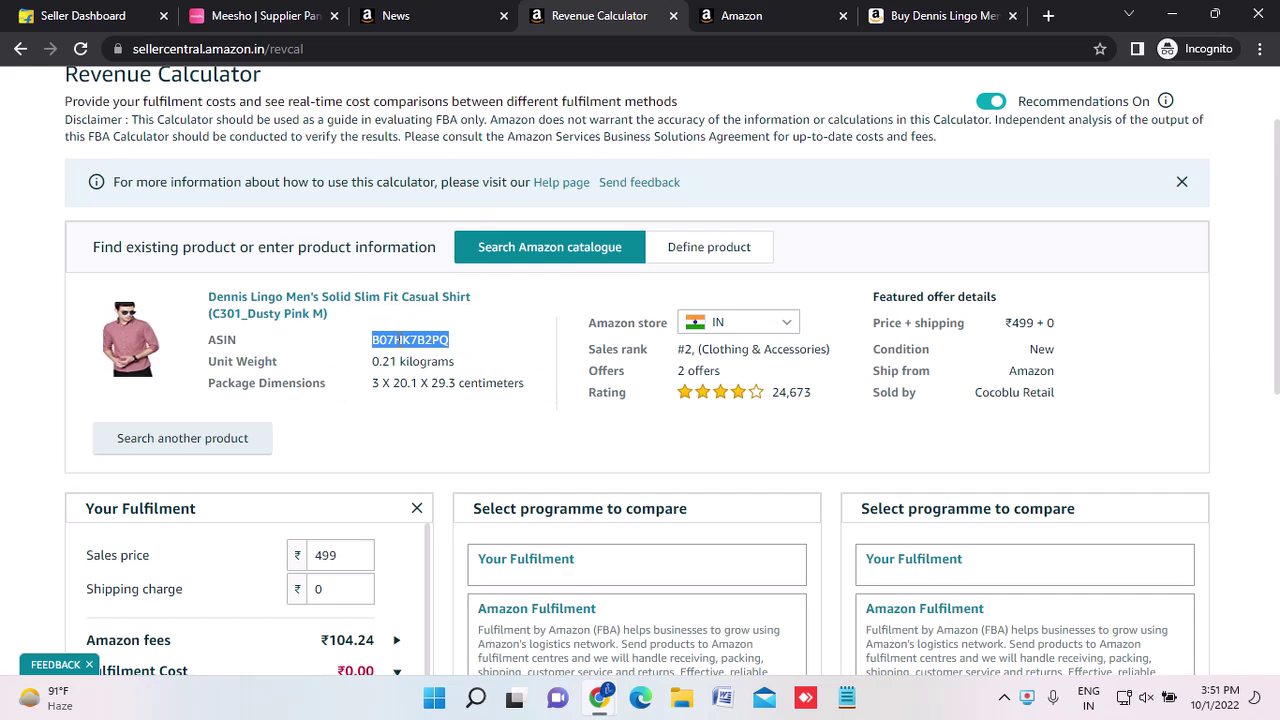
Switch the calculator to Define product for manual entry, comparing it once more with the Search Amazon catalogue mode.
click(709, 258)
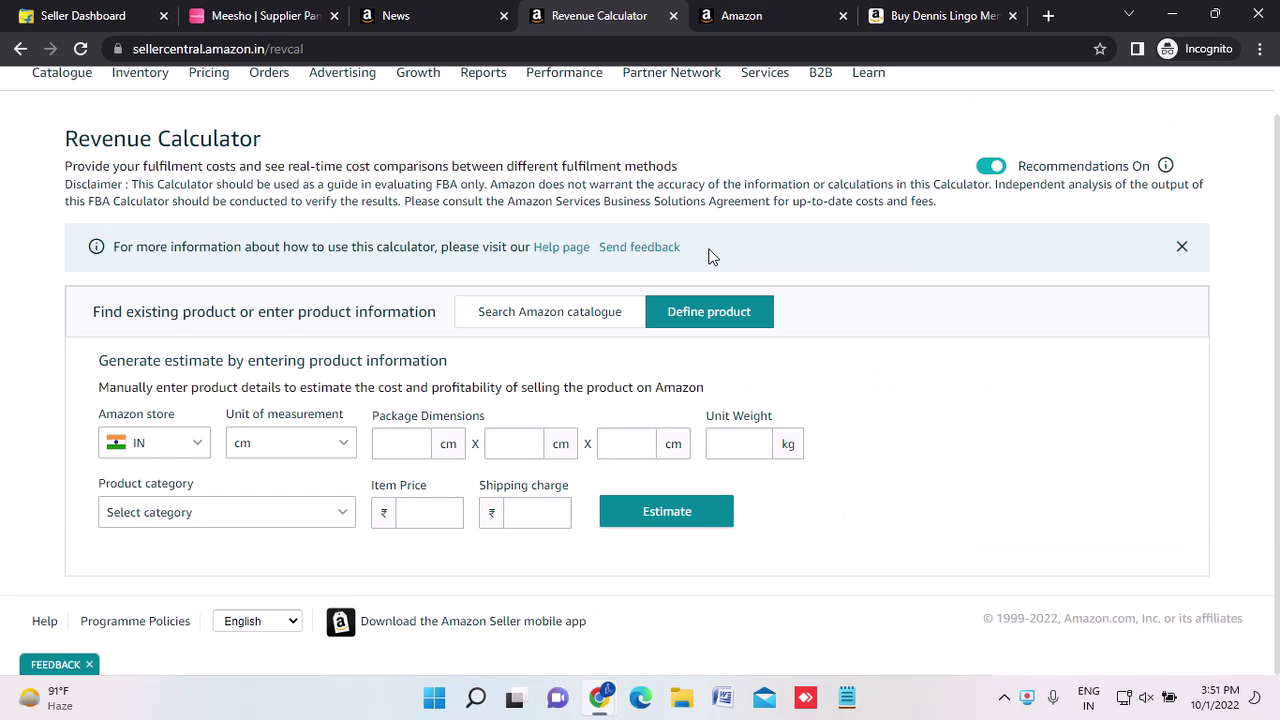
click(540, 313)
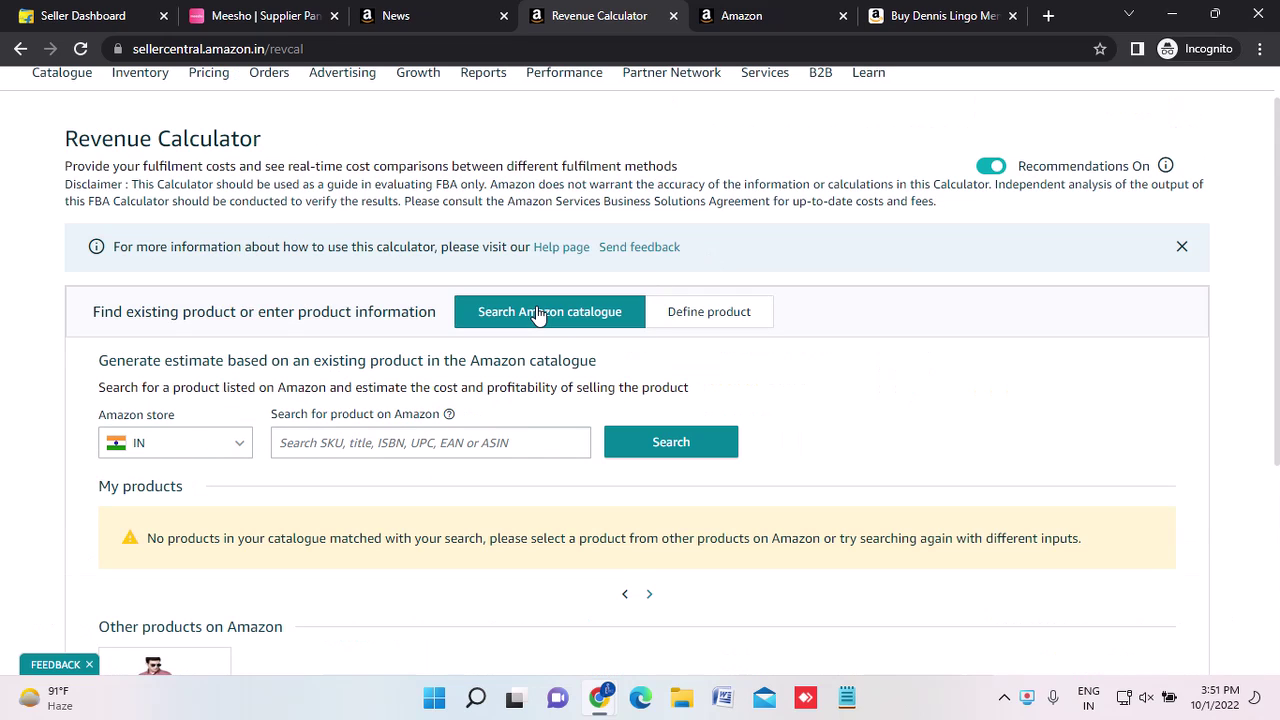
click(708, 314)
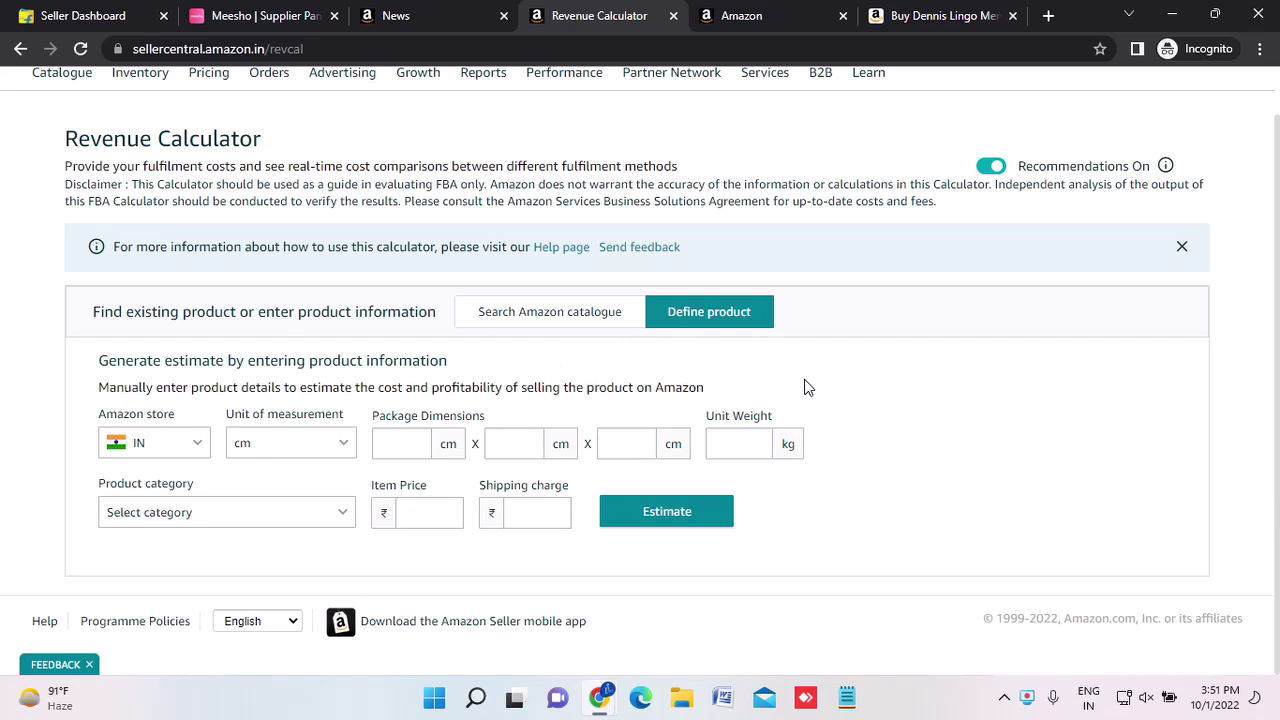
click(446, 503)
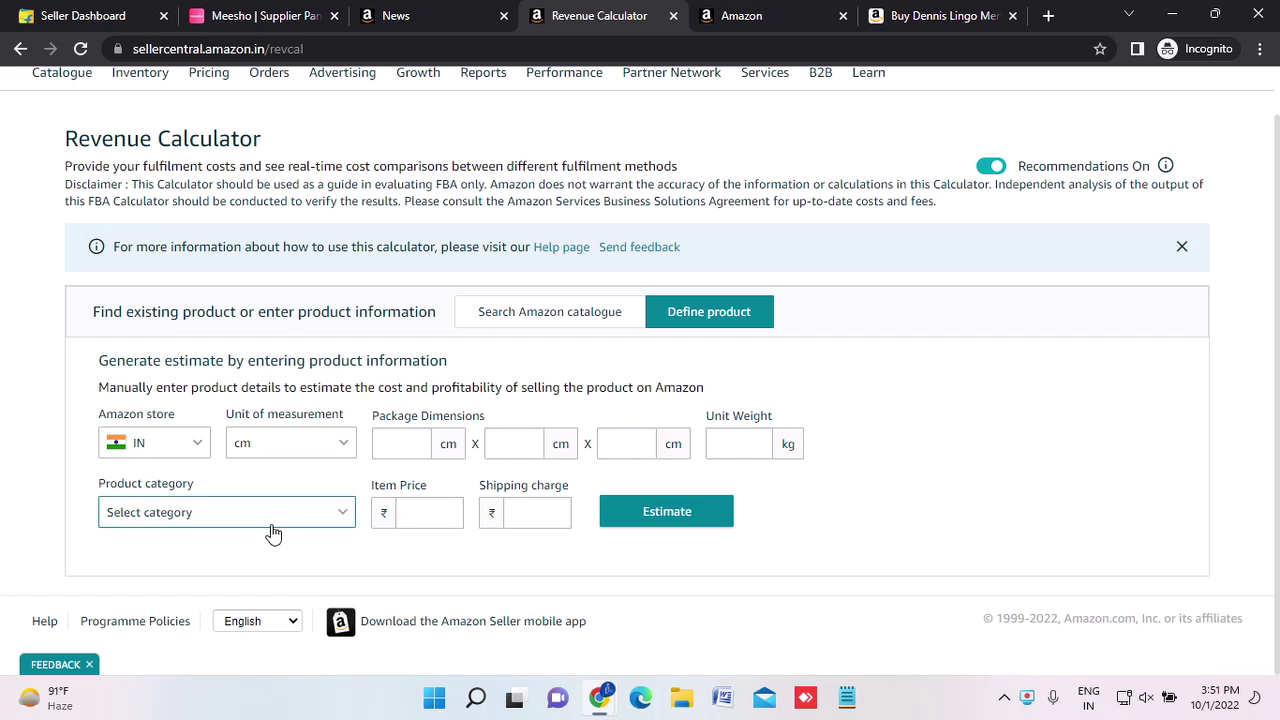
Check the shirt's dimensions and weight on its Amazon product page and return to the calculator's package dimension fields.
click(770, 10)
click(922, 14)
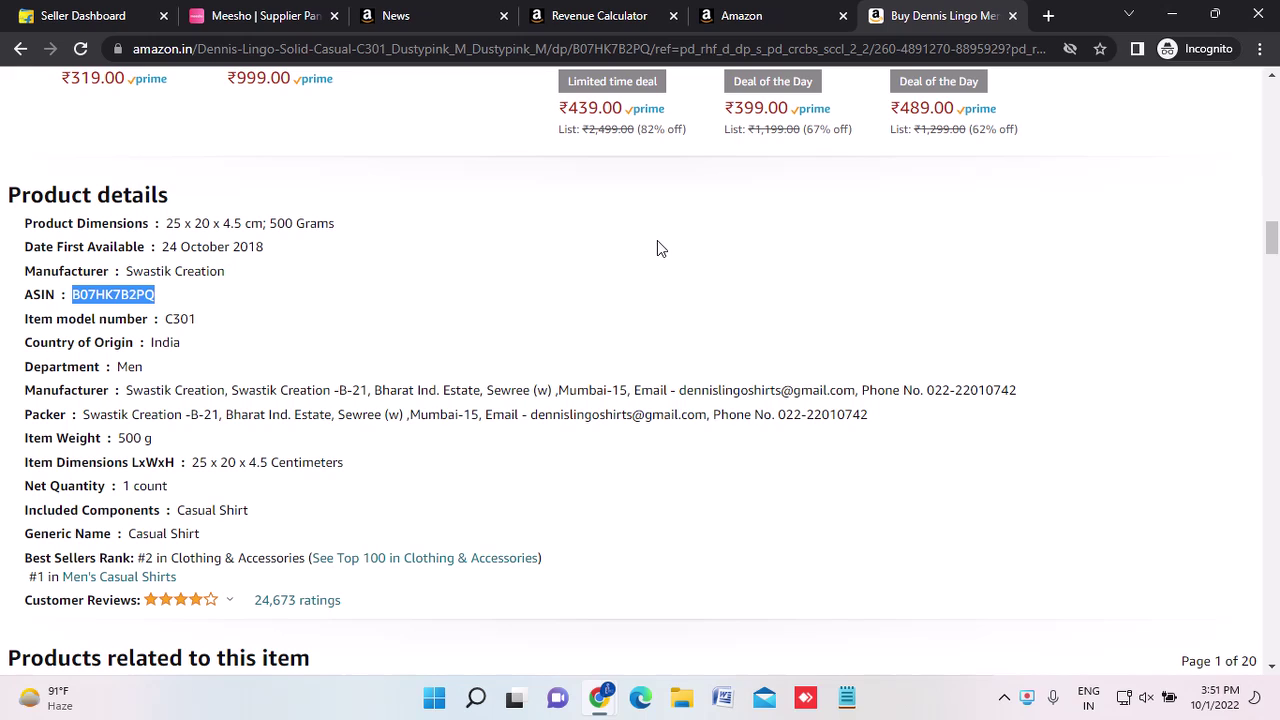
click(620, 14)
click(500, 449)
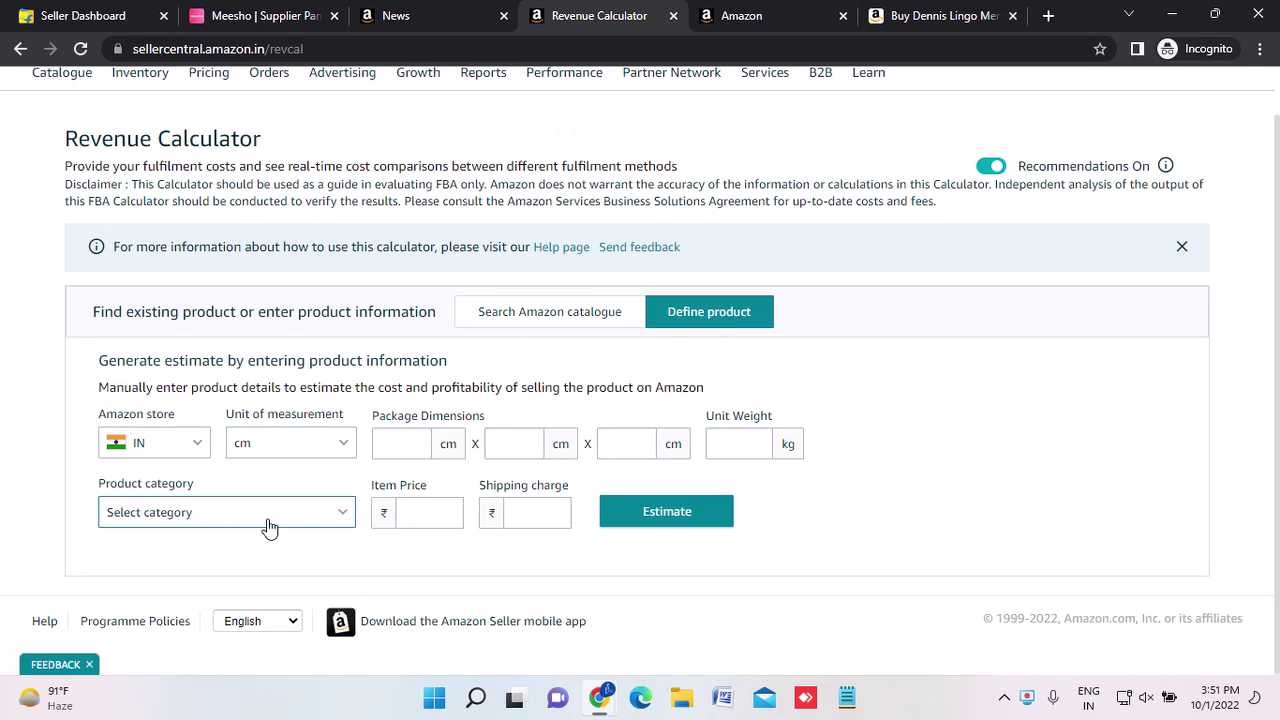
Enter package dimensions of 20 x 17 x 11 cm and a unit weight of 0.4 kg for the manually defined product.
click(406, 450)
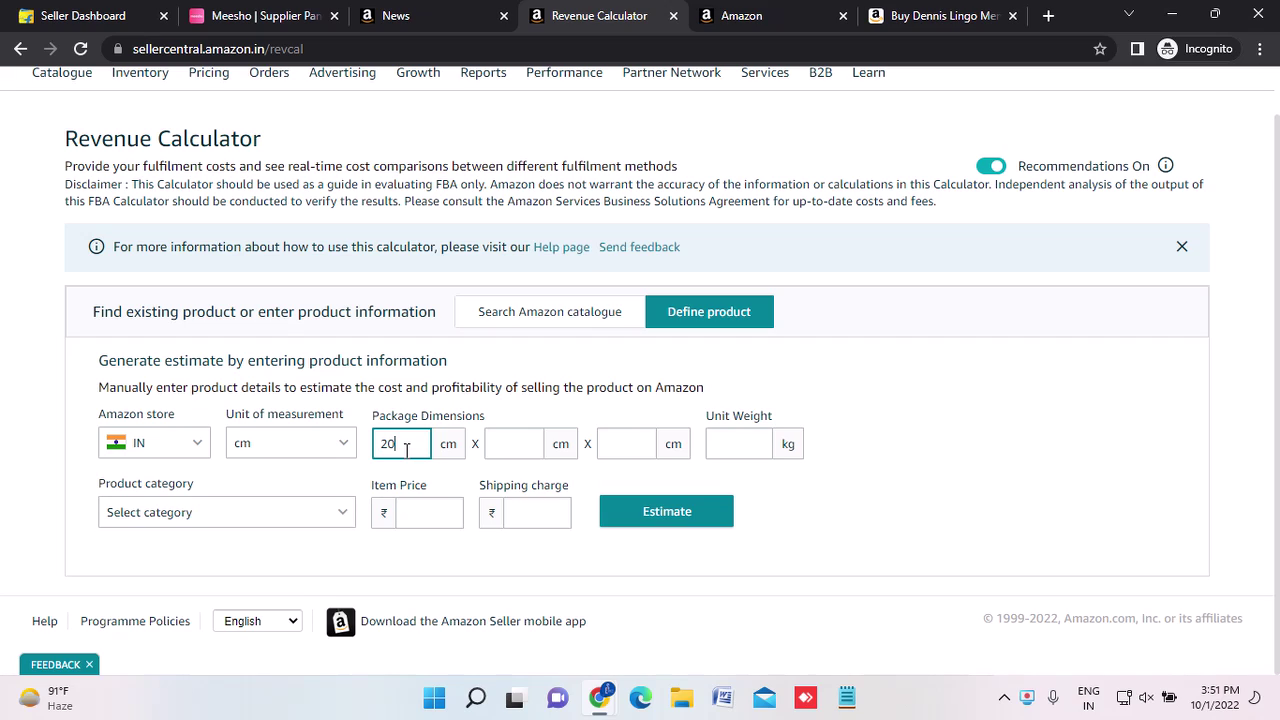
click(528, 444)
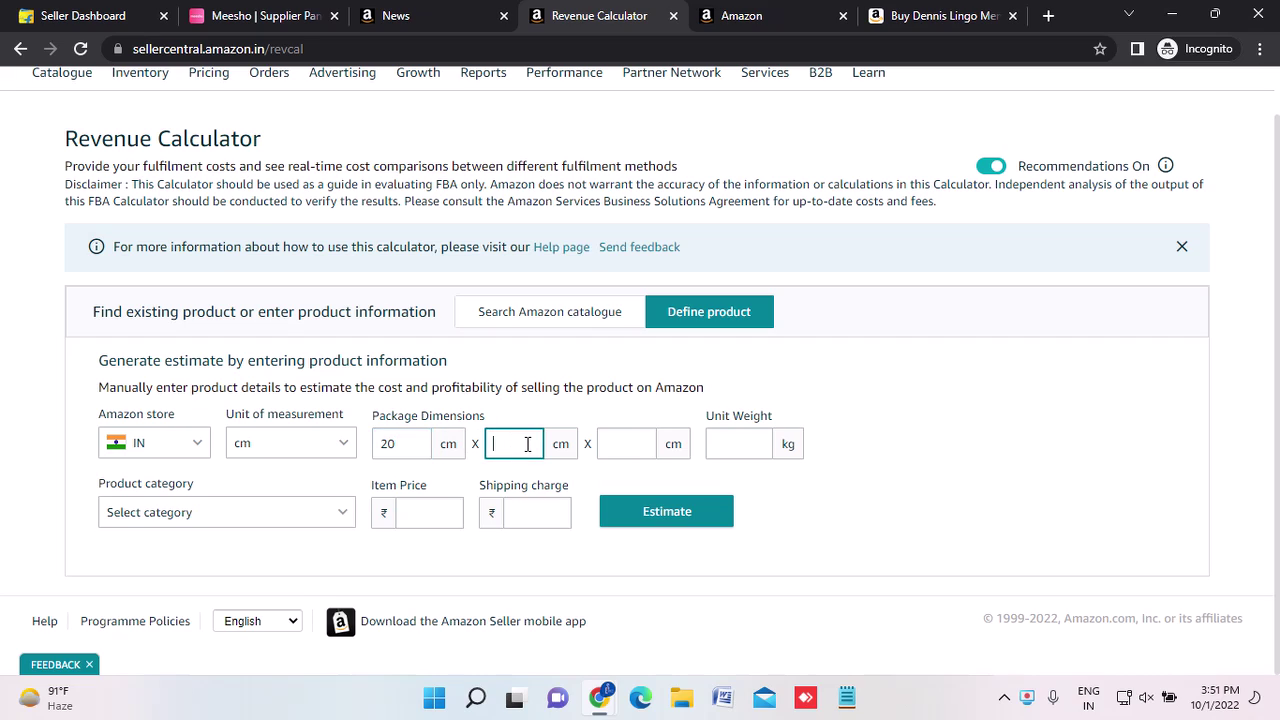
click(634, 448)
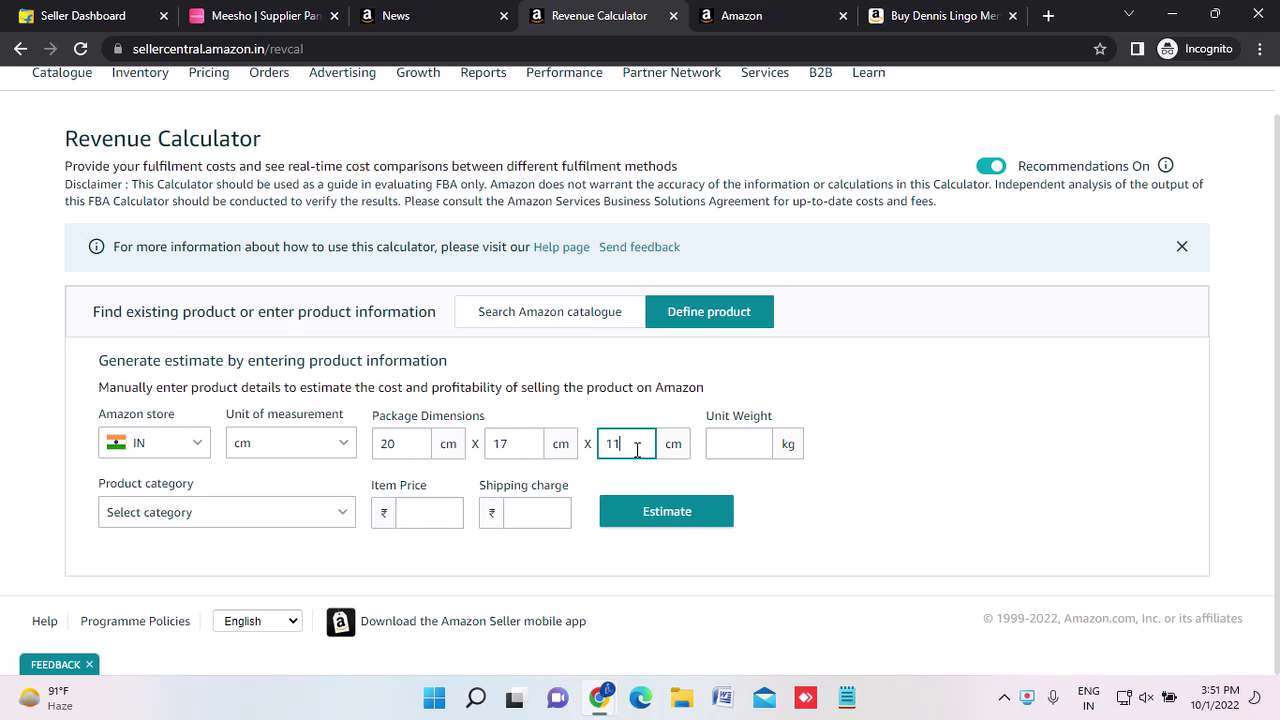
click(716, 445)
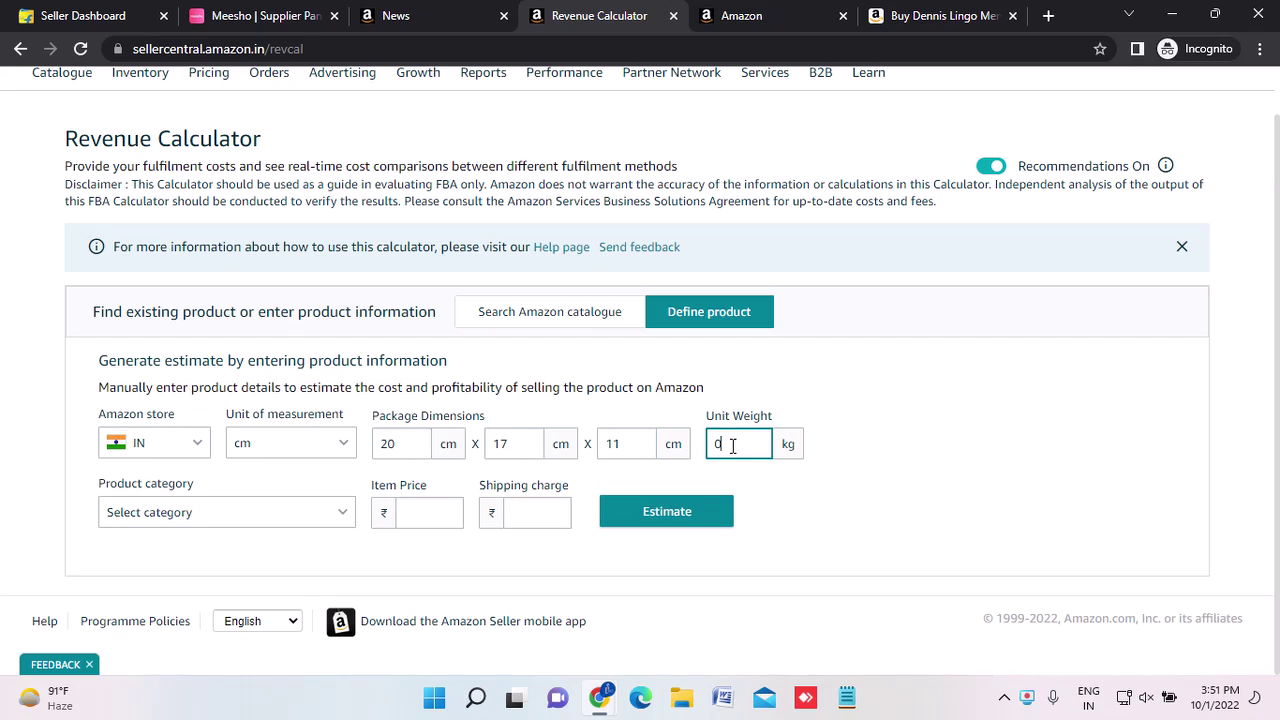
click(875, 485)
click(723, 443)
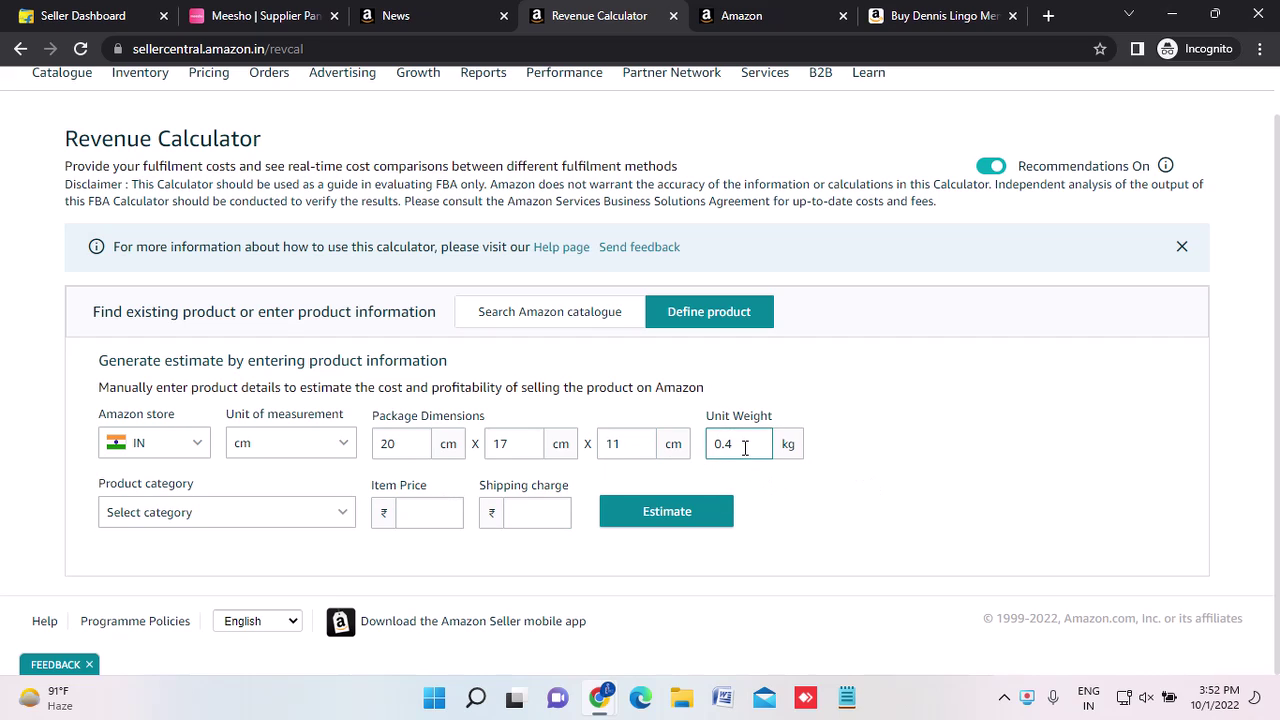
Set the product category to Apparel.
click(293, 516)
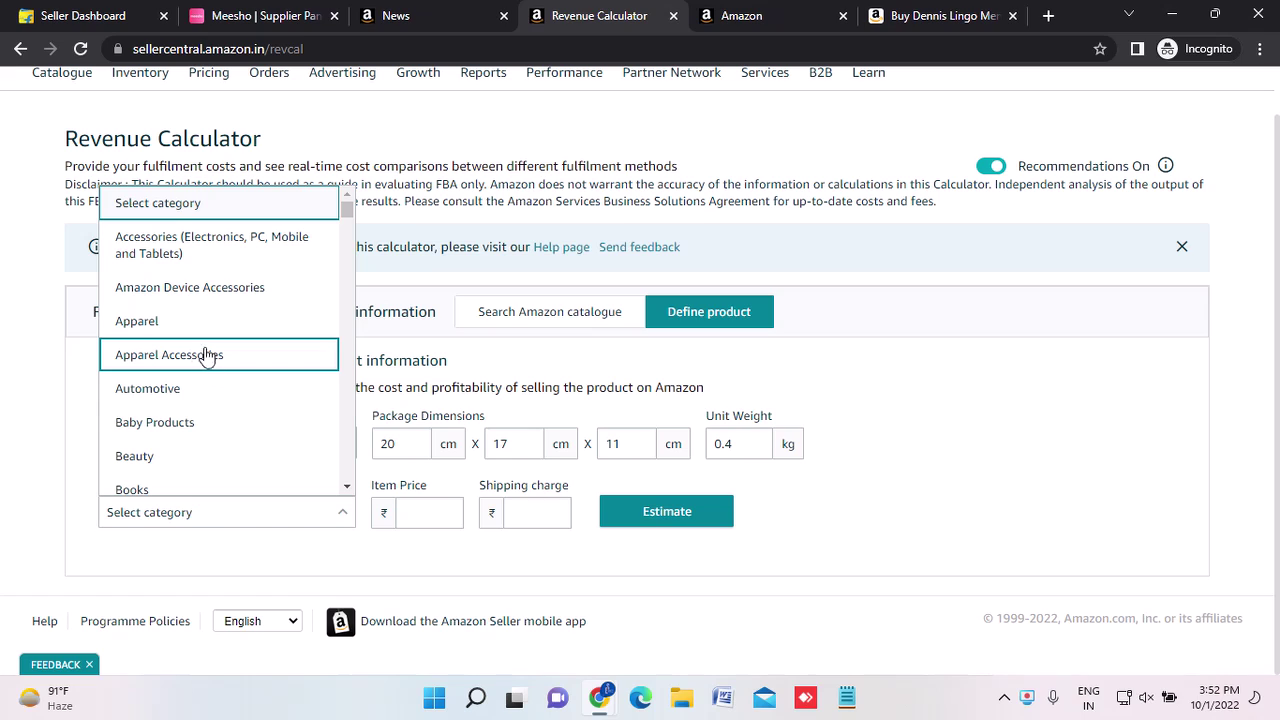
scroll(219, 401, down, 5)
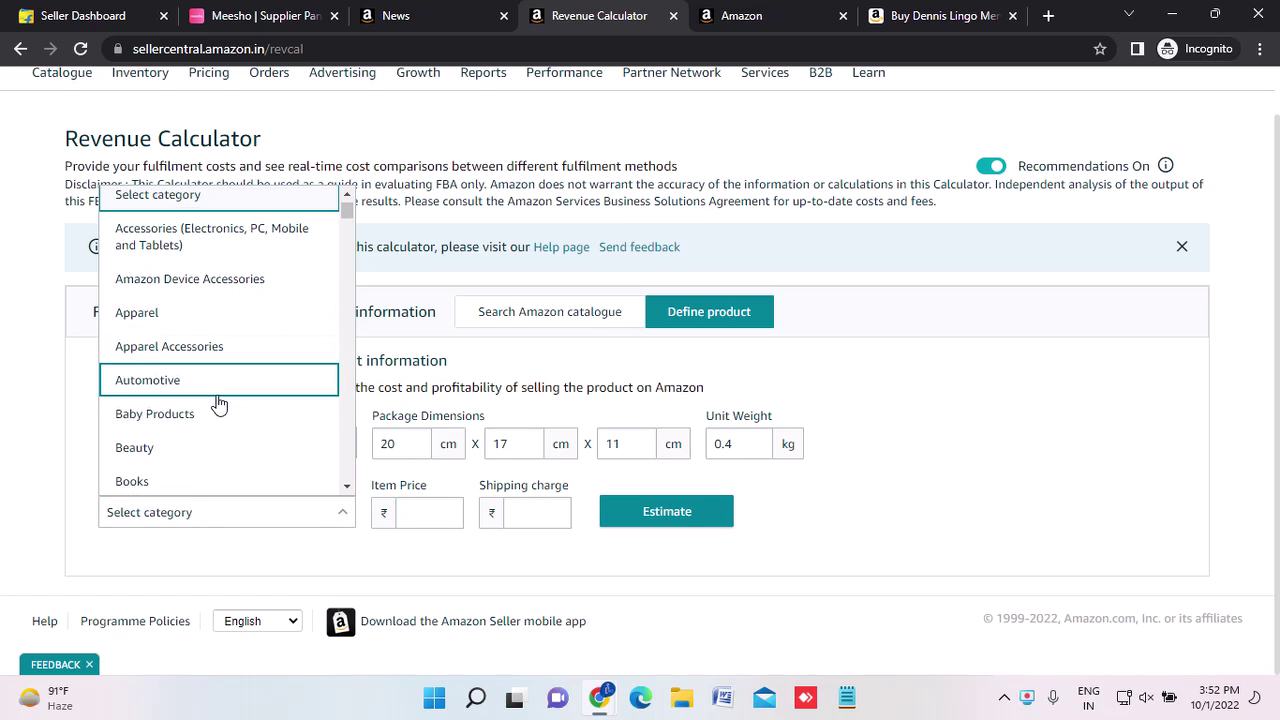
scroll(219, 401, down, 5)
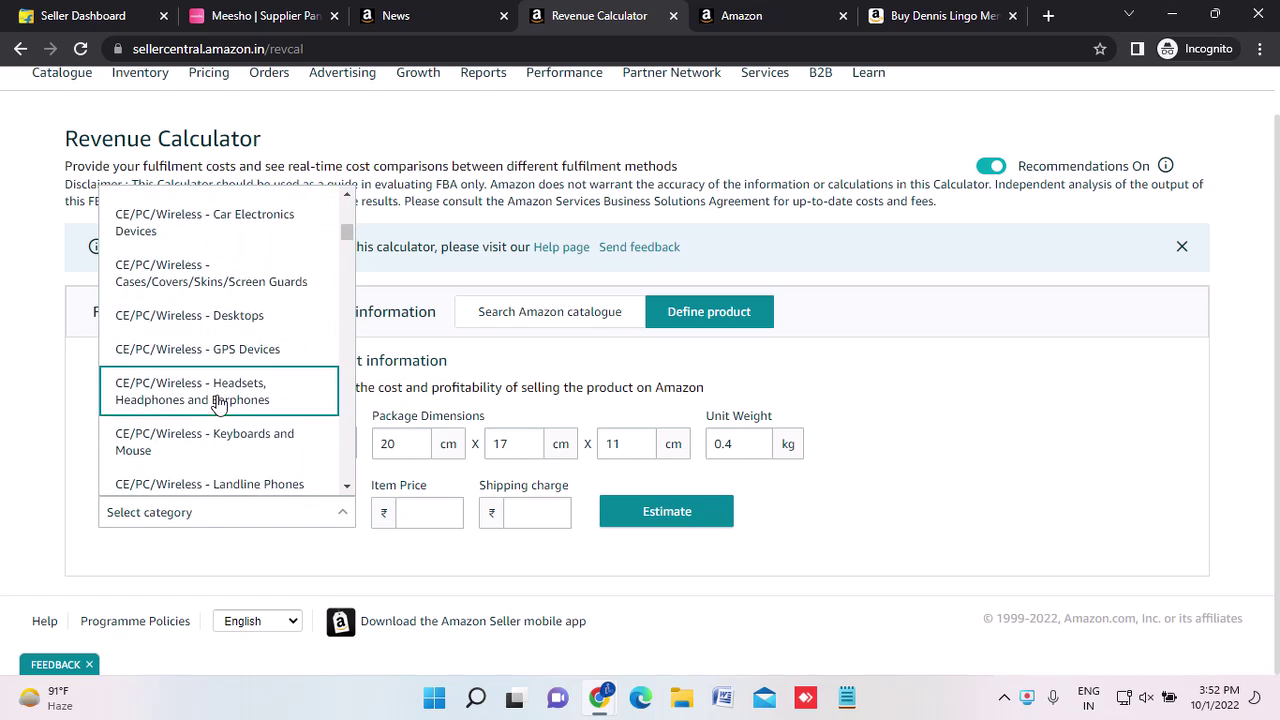
scroll(214, 403, up, 10)
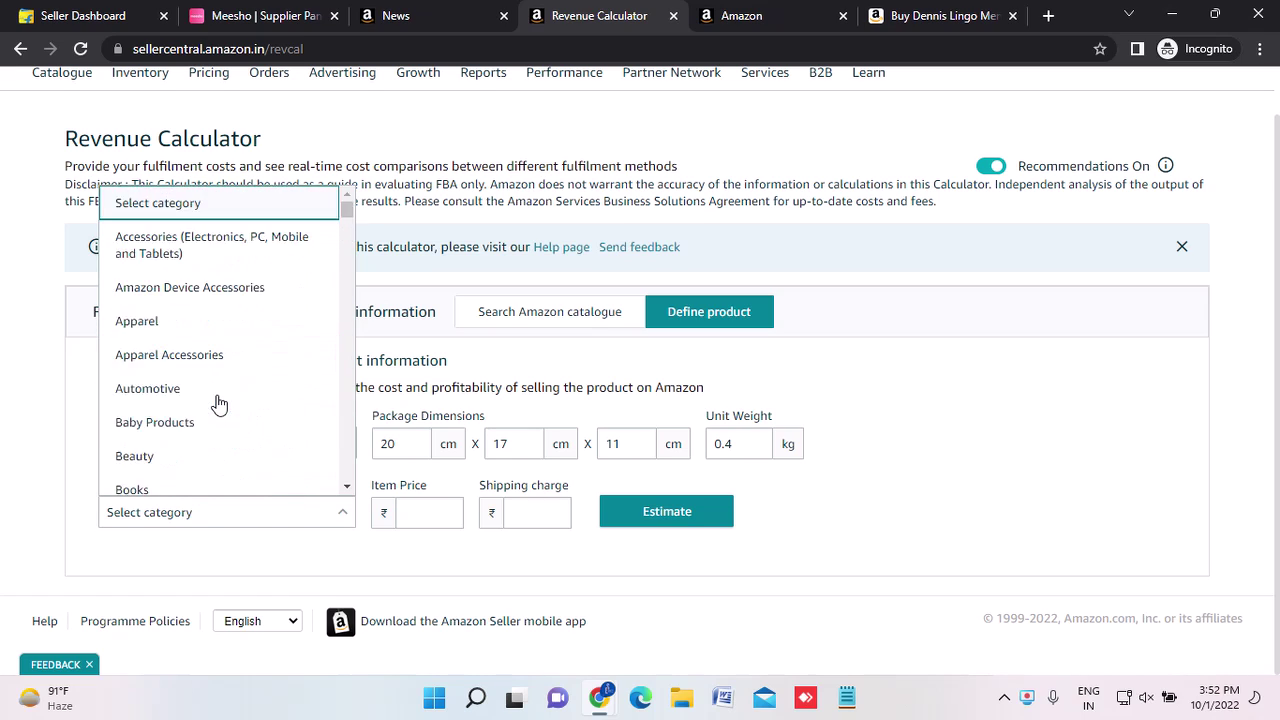
click(160, 327)
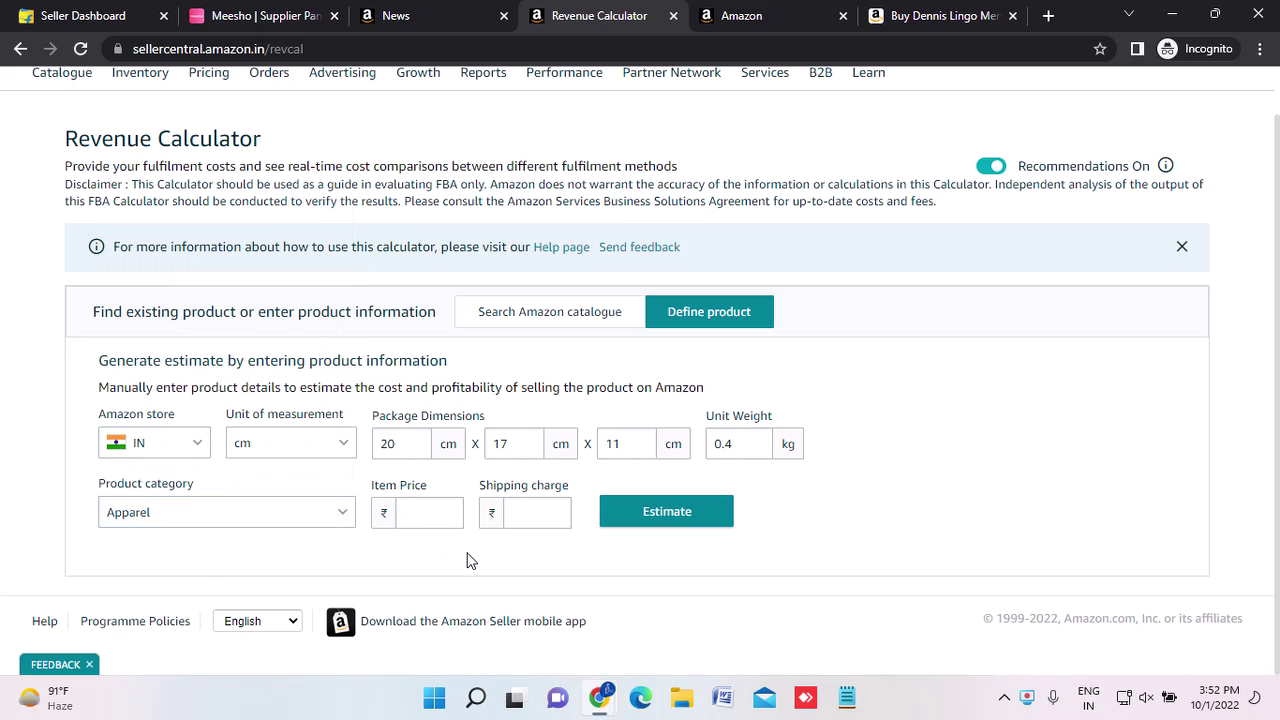
Browse the full list of product categories, from Accessories to Everything Else, and close it with Apparel still selected.
click(340, 516)
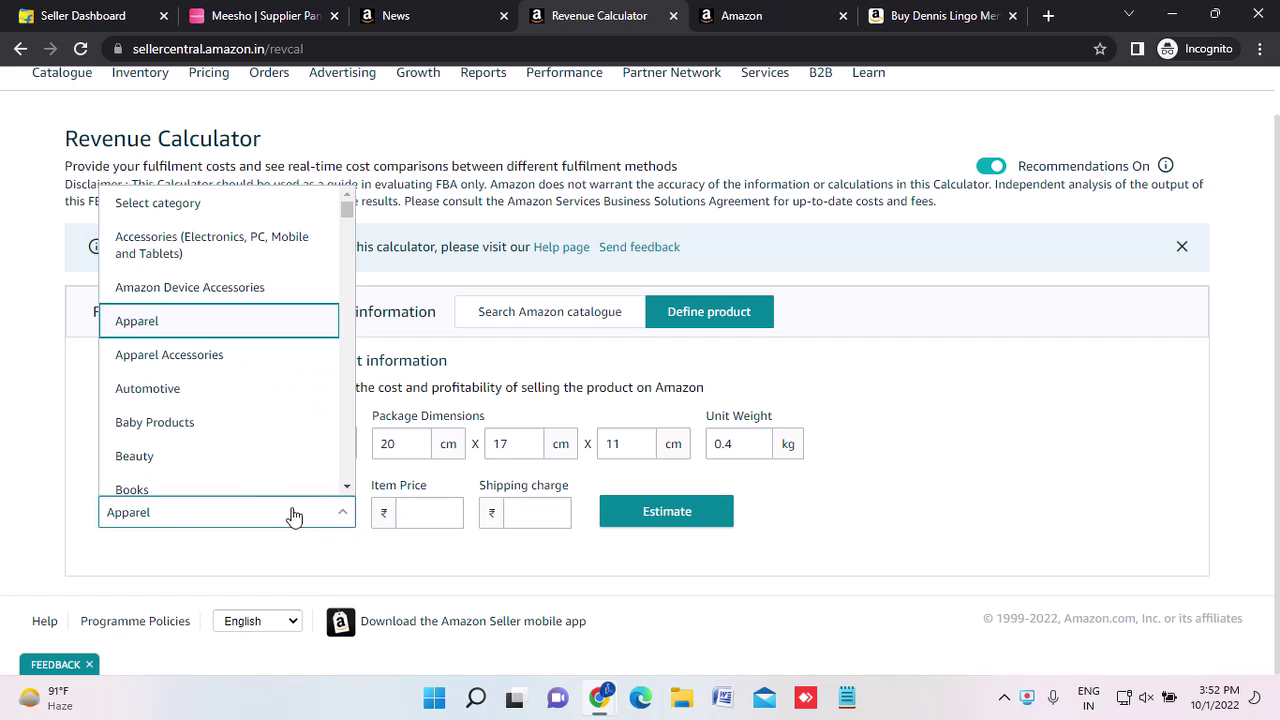
scroll(251, 346, down, 2)
scroll(251, 346, down, 1)
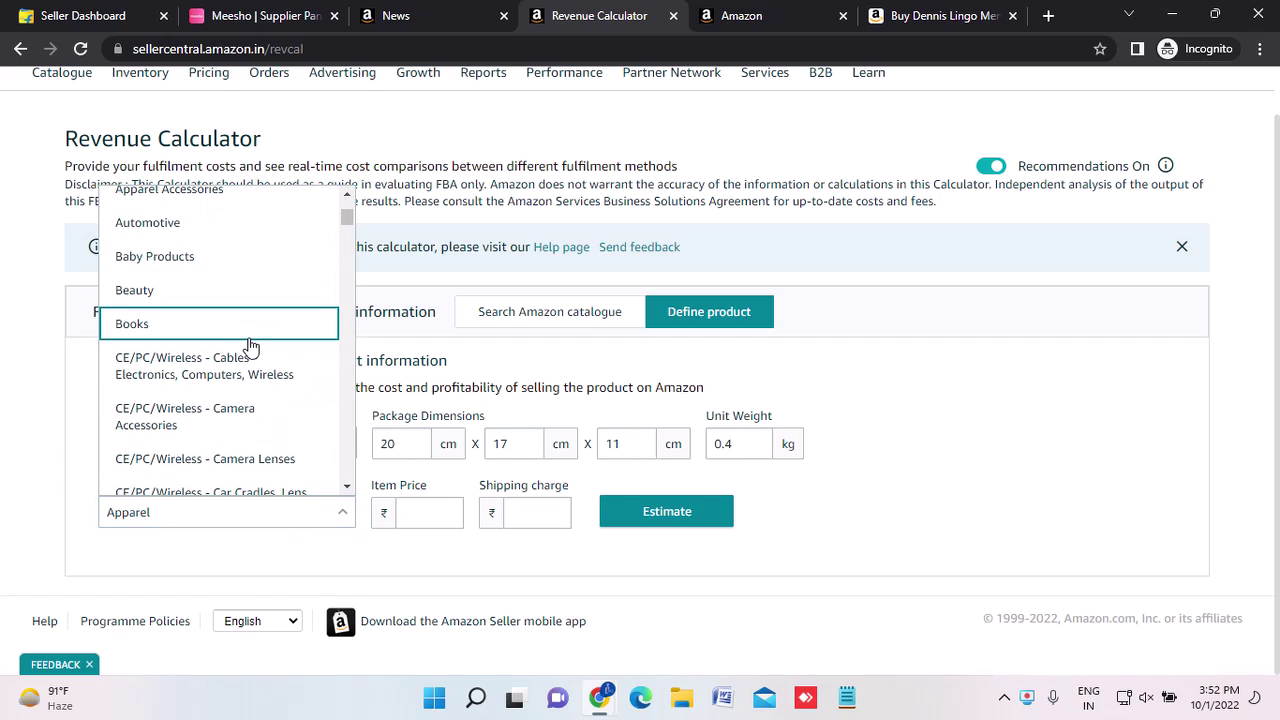
scroll(251, 346, down, 5)
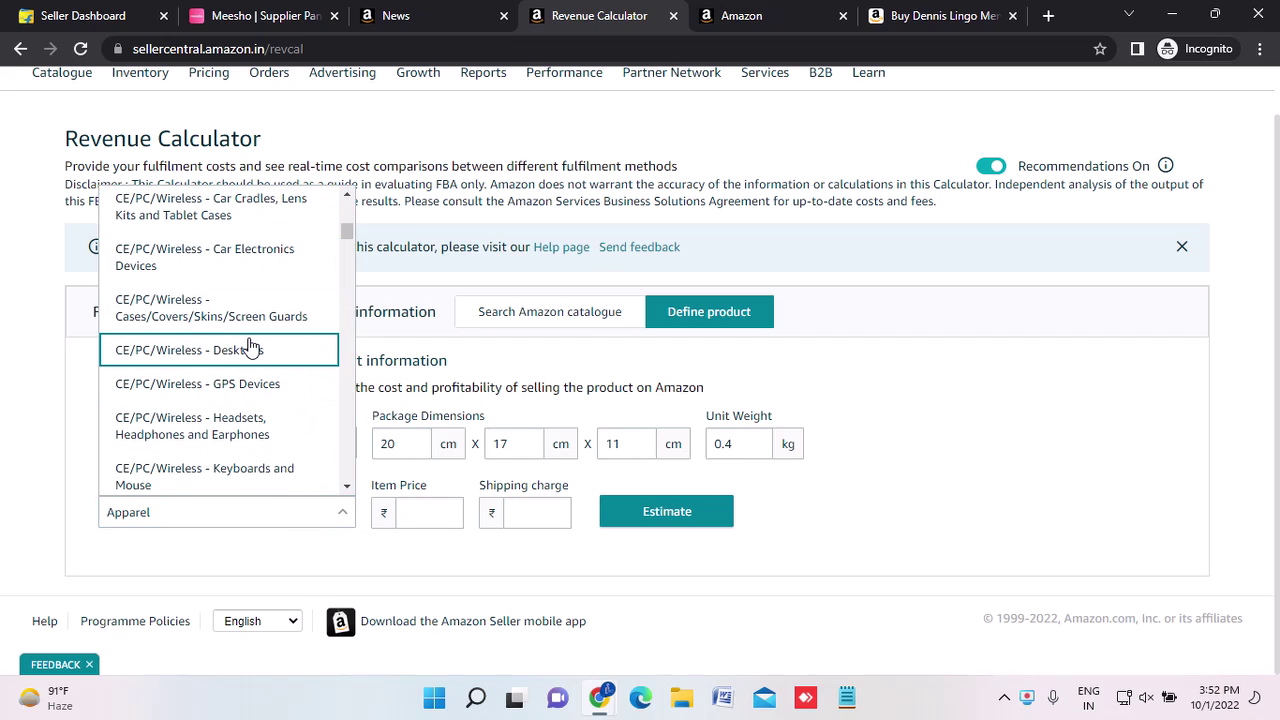
scroll(251, 346, up, 10)
scroll(251, 346, down, 2)
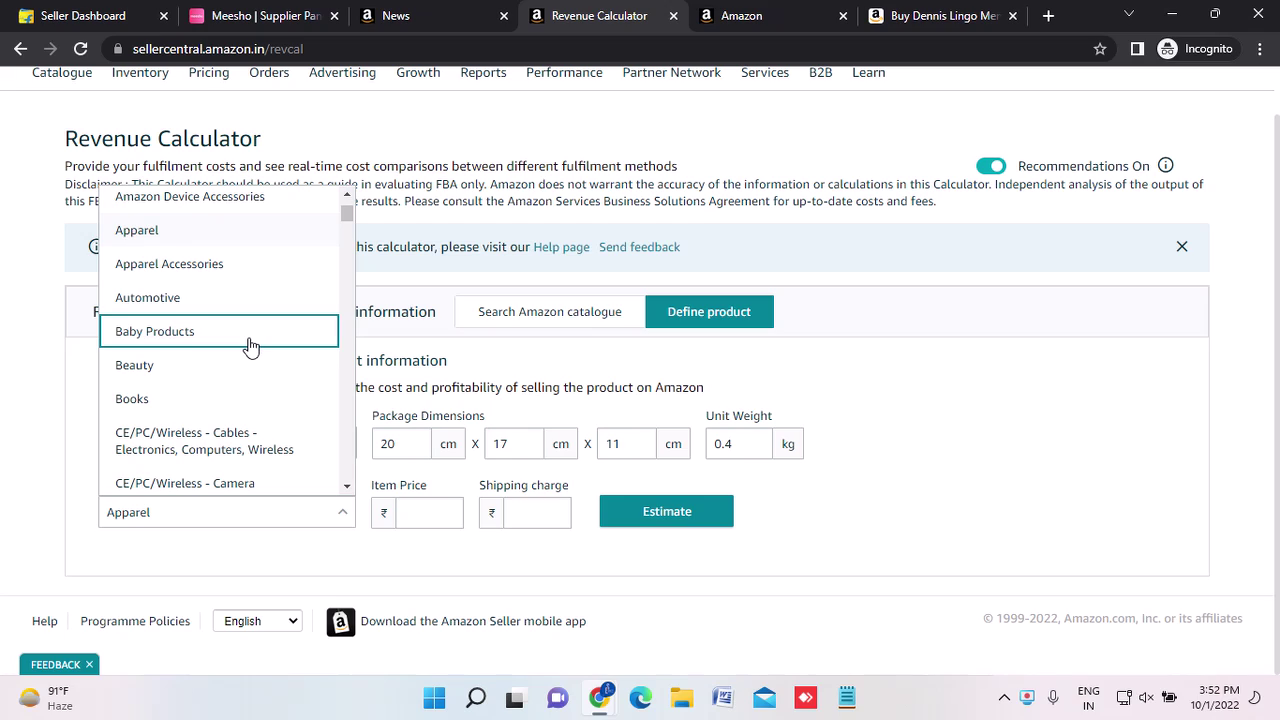
scroll(251, 346, down, 10)
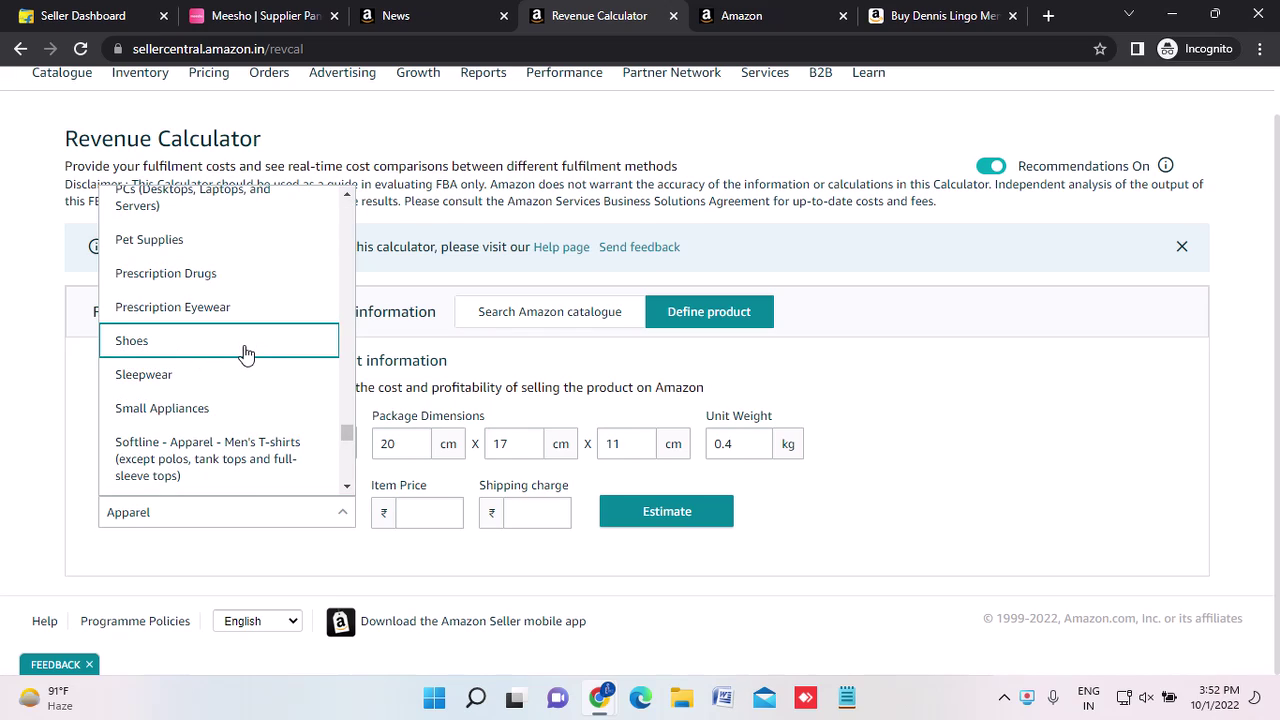
scroll(180, 392, down, 3)
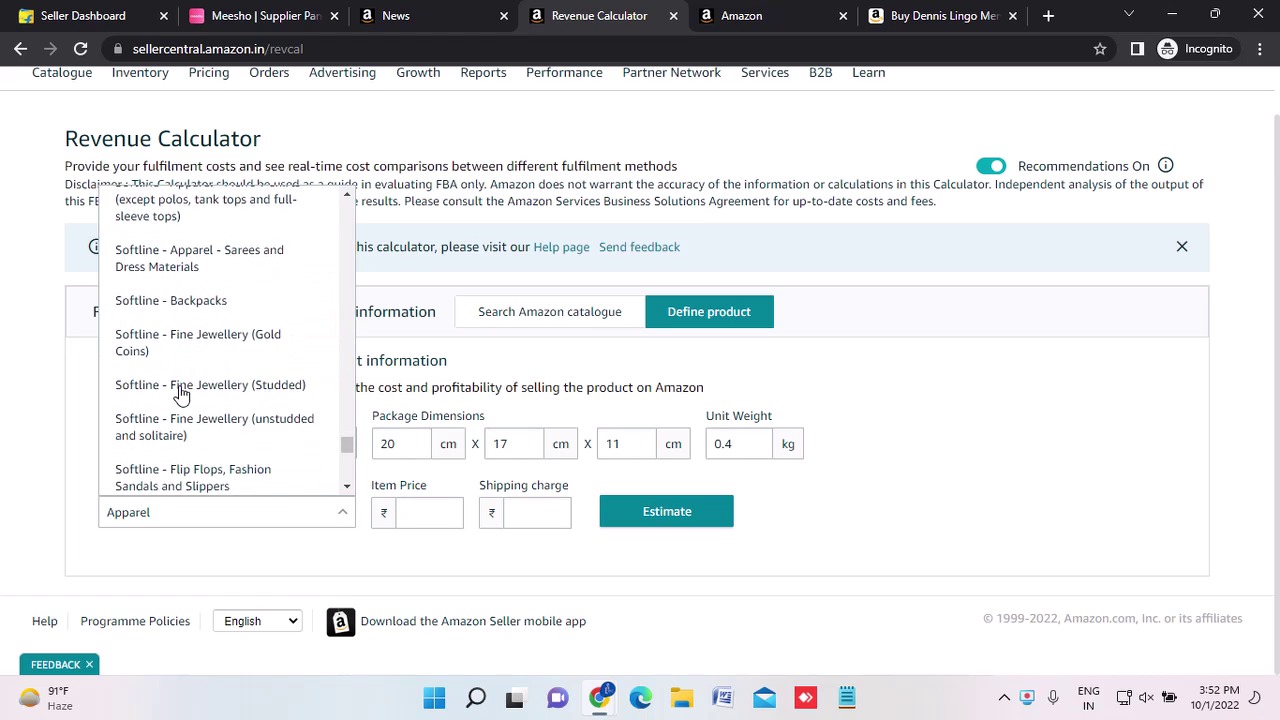
scroll(180, 392, down, 6)
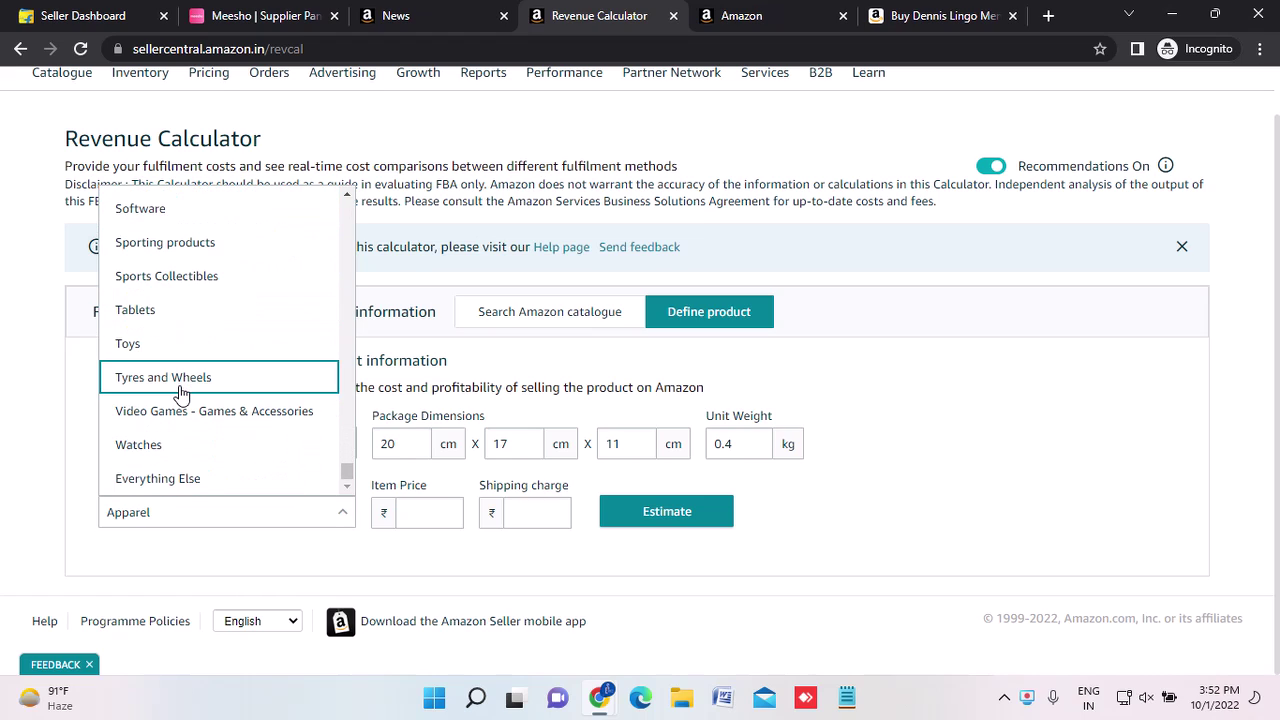
scroll(223, 276, up, 5)
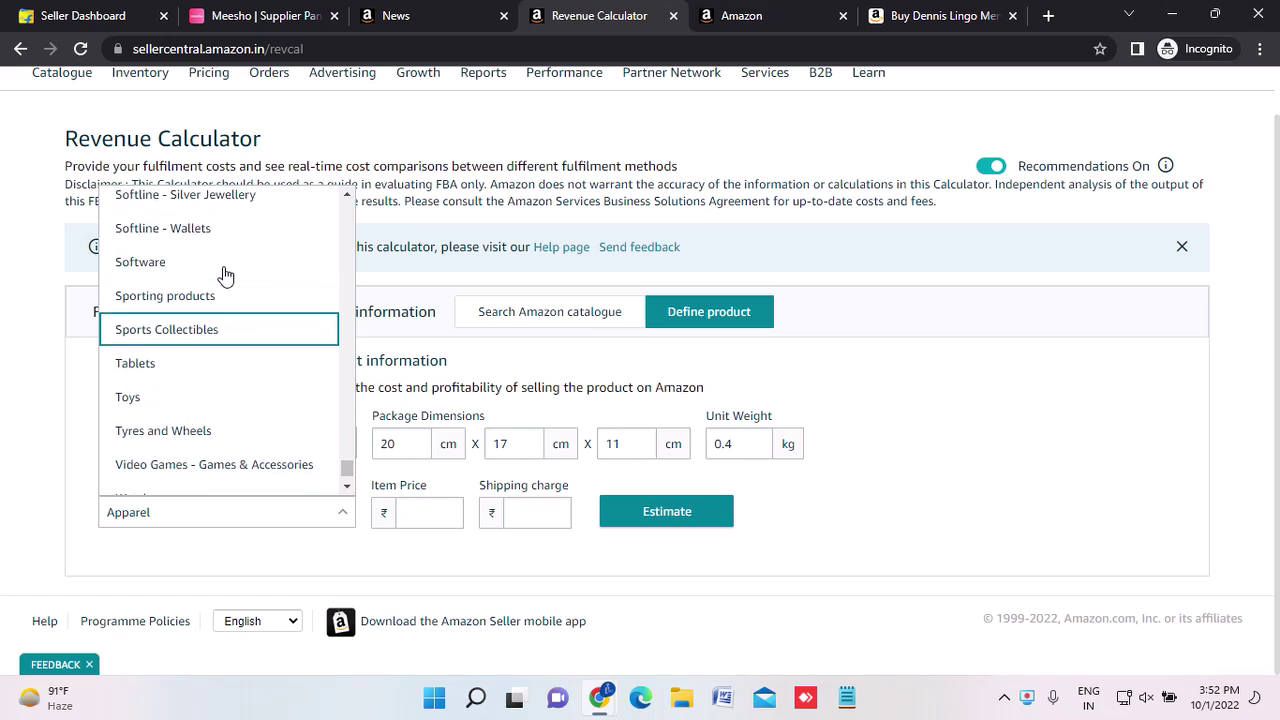
scroll(222, 300, down, 3)
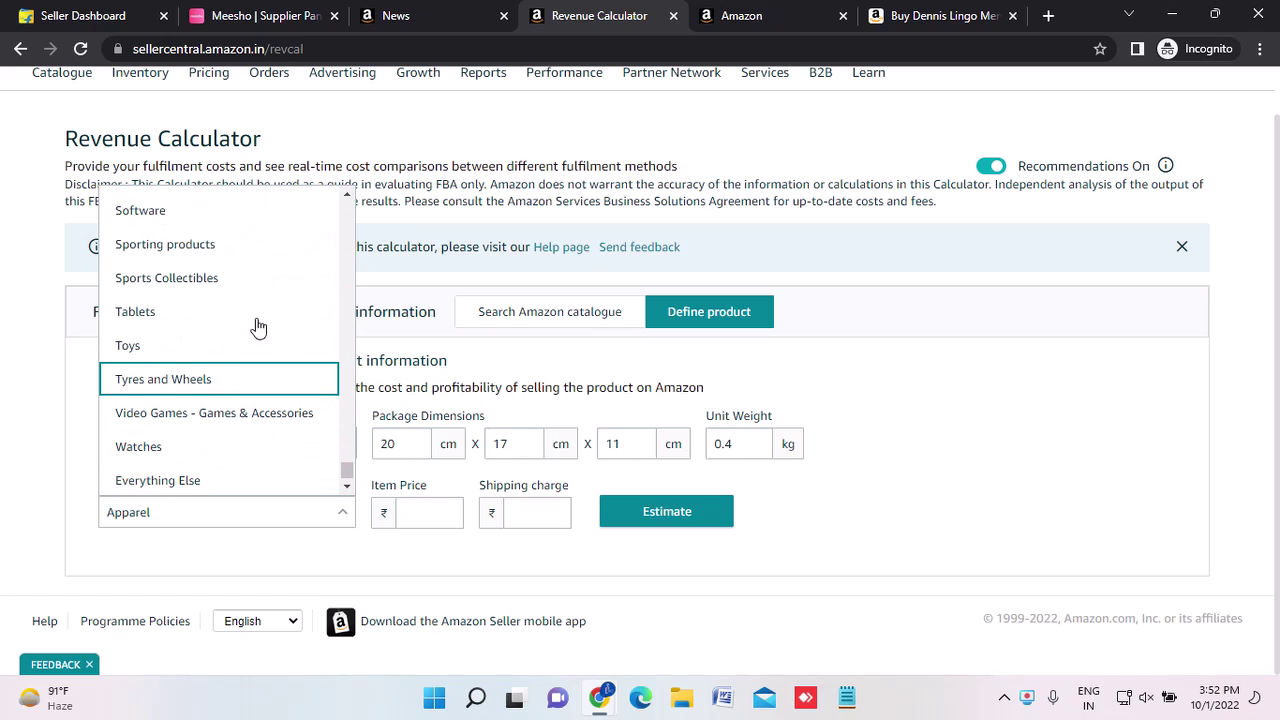
scroll(277, 303, up, 15)
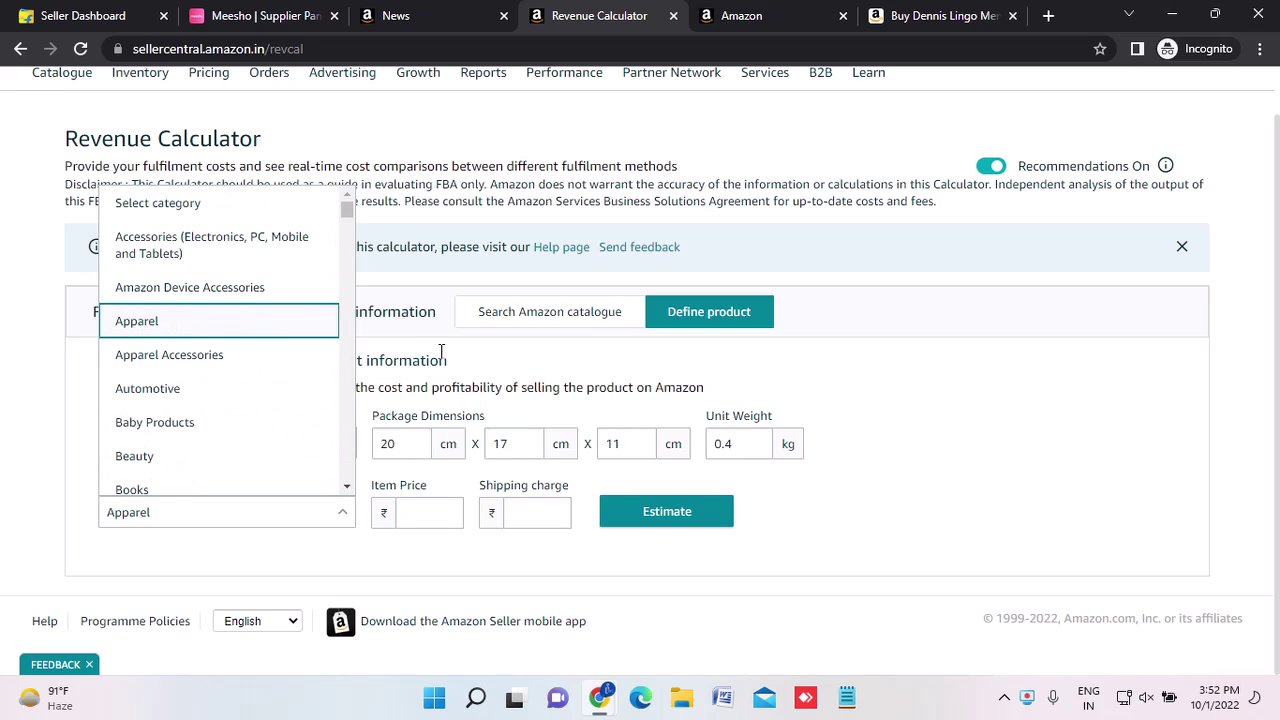
click(905, 360)
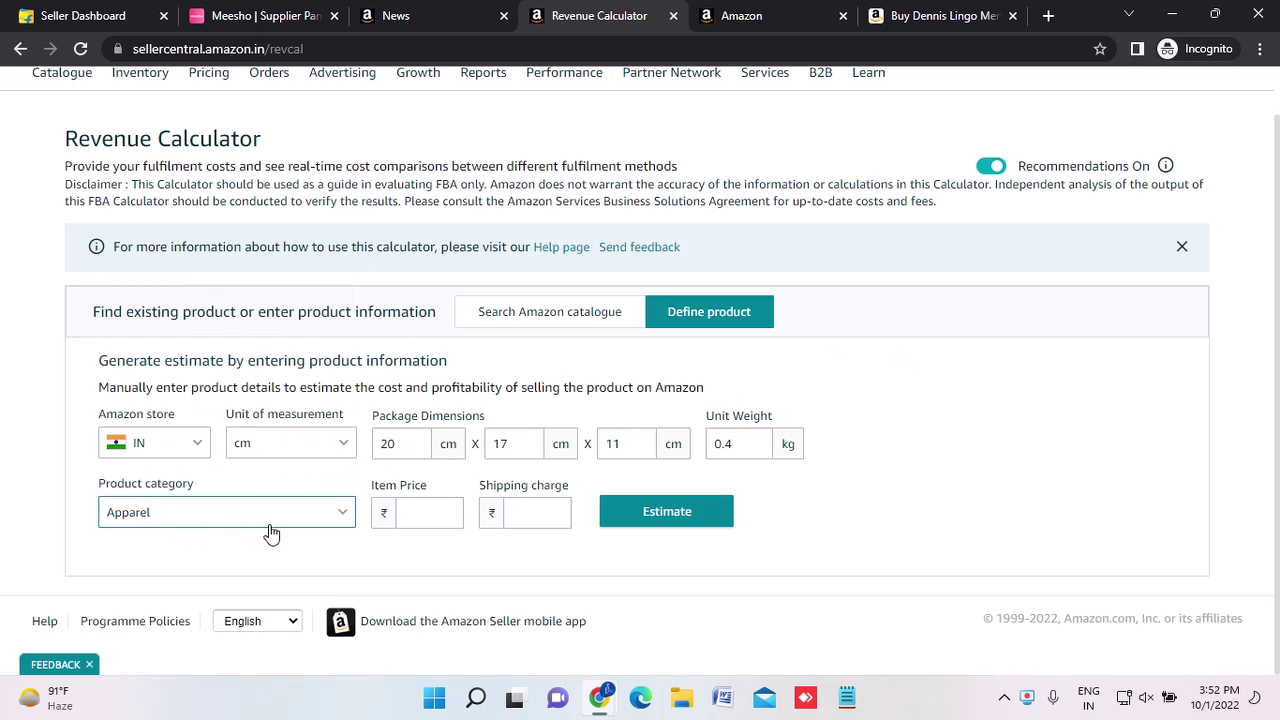
Enter an item price of ₹999 and a shipping charge of ₹0, and generate the estimate.
click(412, 510)
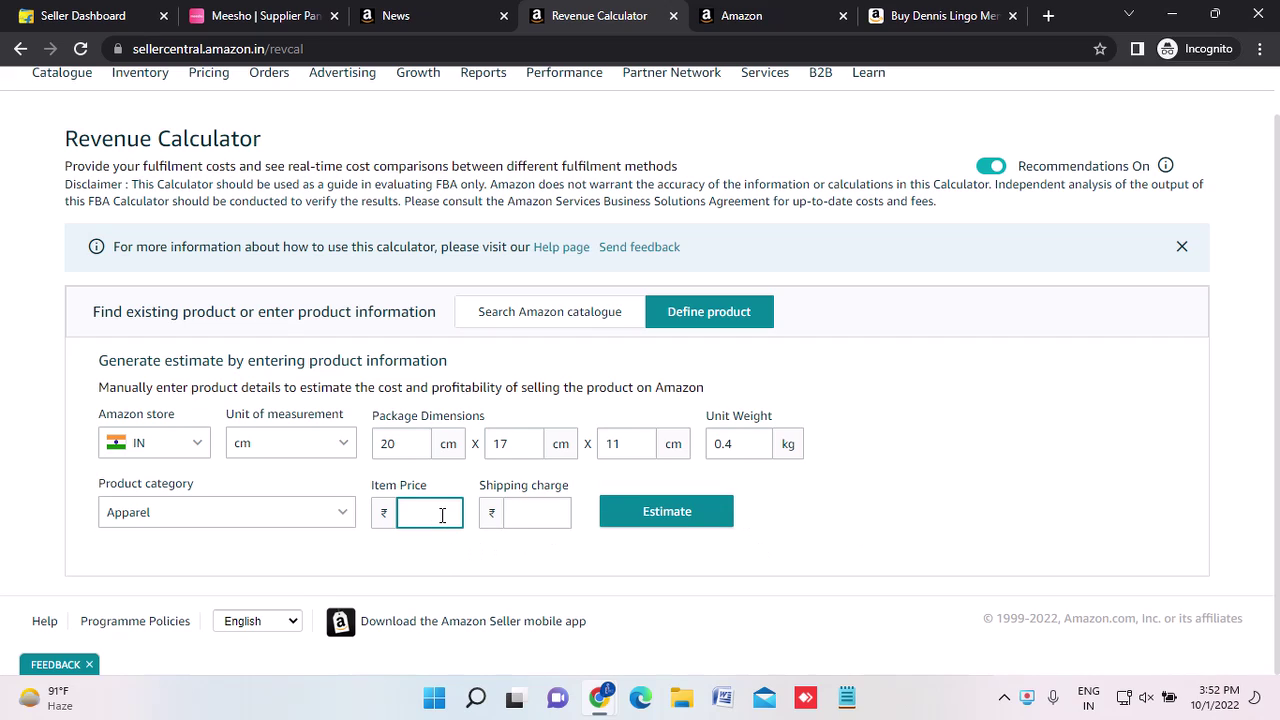
click(523, 514)
click(540, 514)
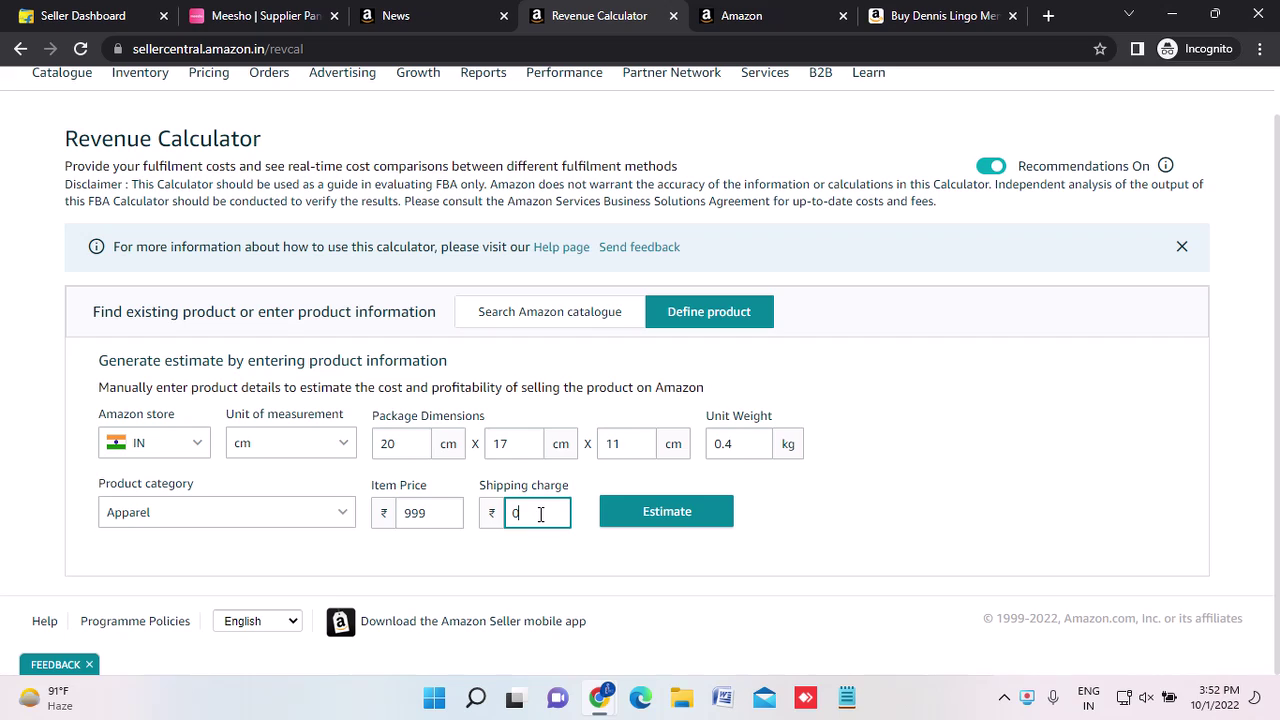
text(0)
click(667, 524)
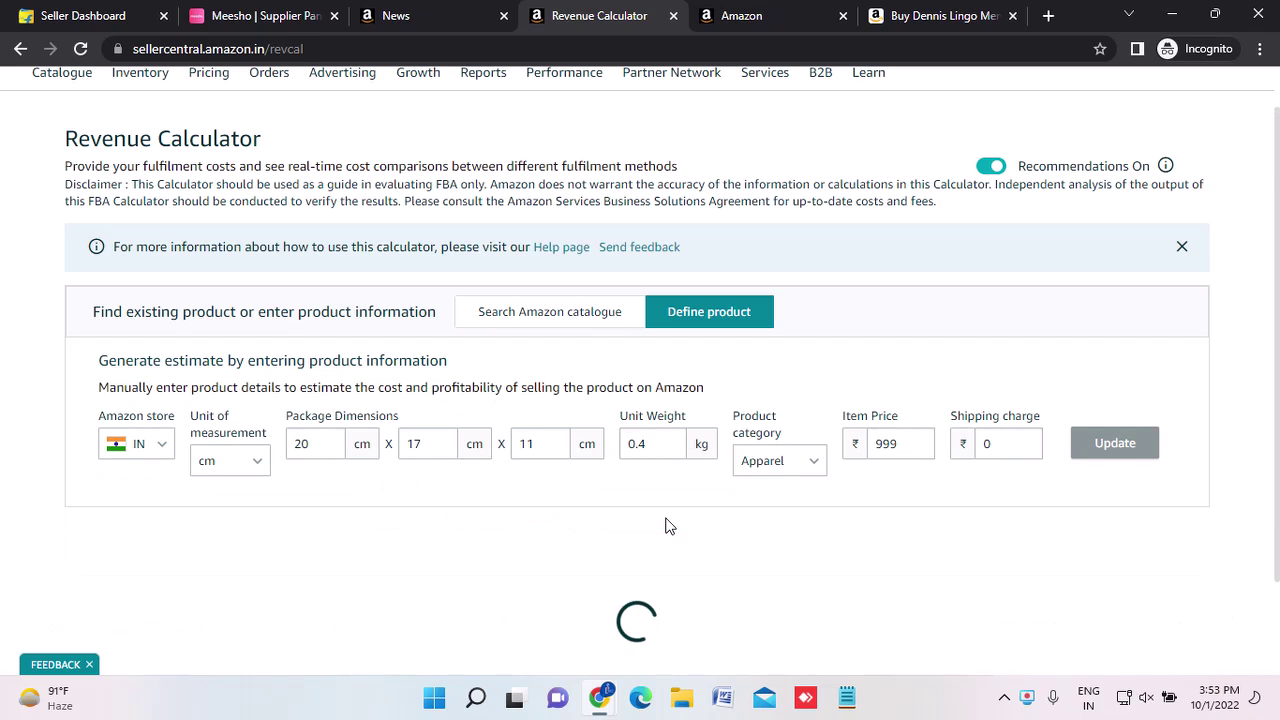
Remove the Your Fulfilment and Amazon Fulfilment columns from the comparison and select Your Fulfilment as the first programme.
scroll(669, 526, down, 3)
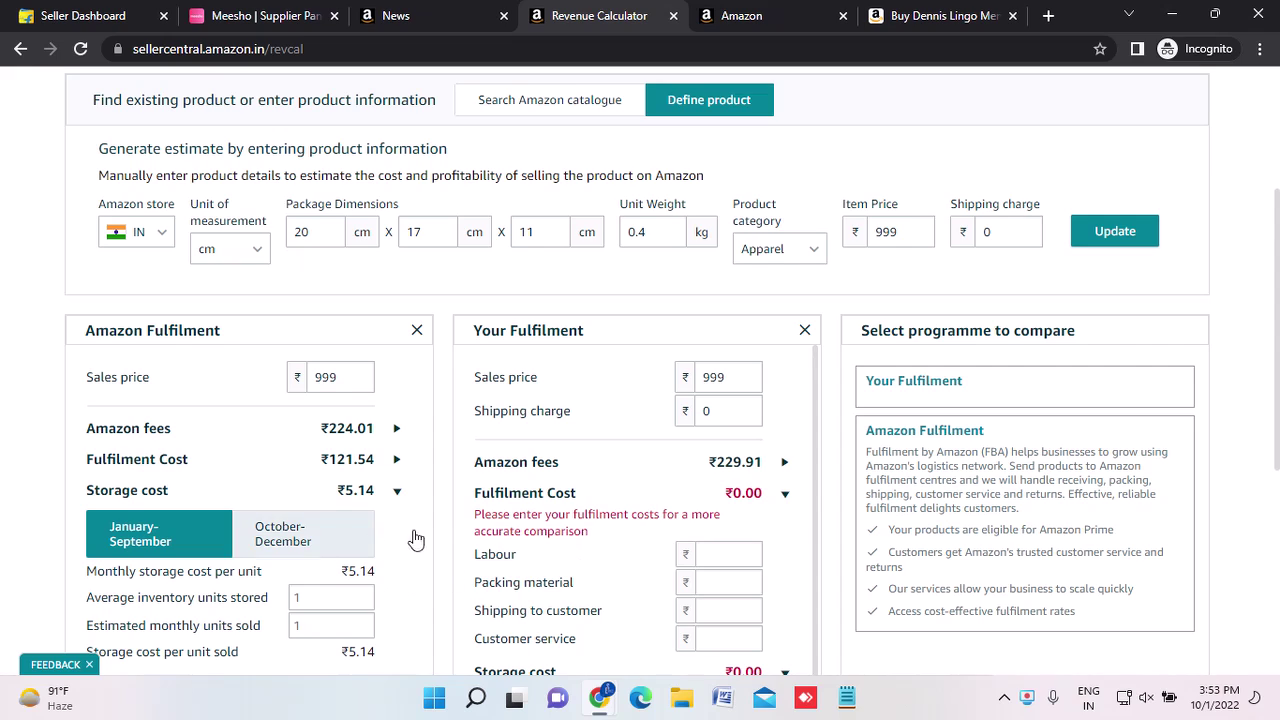
click(805, 330)
click(416, 331)
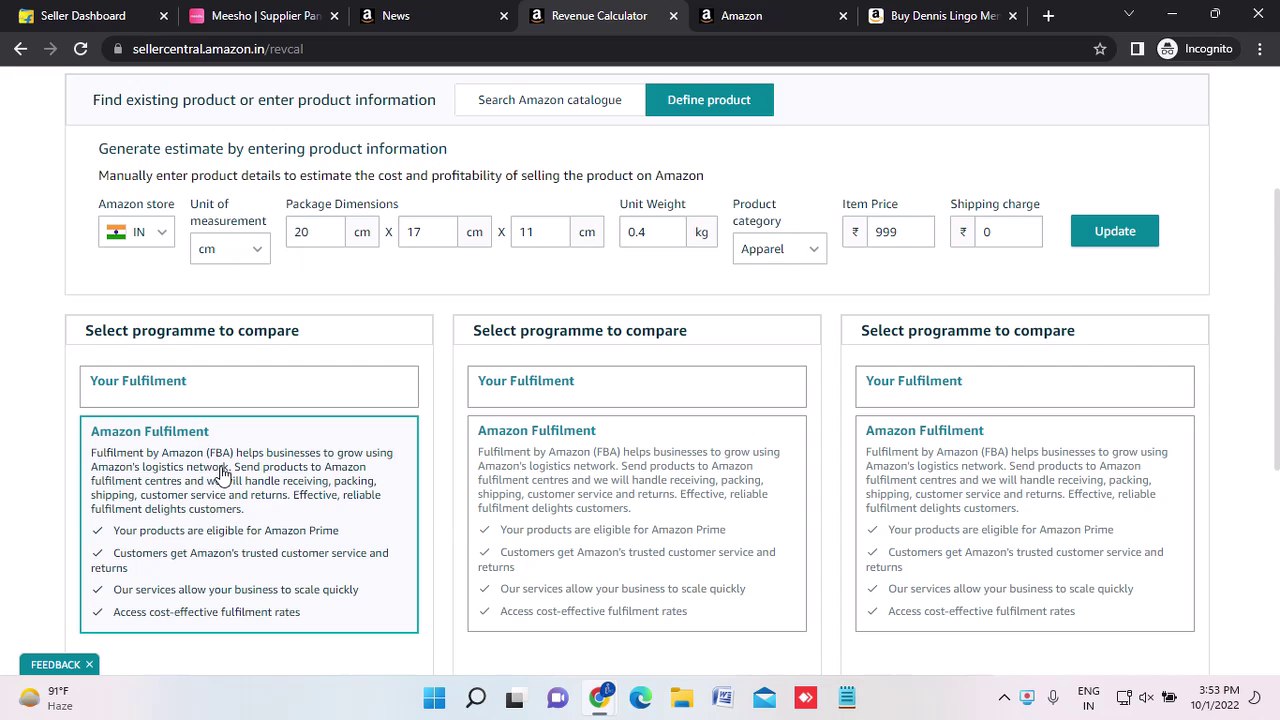
click(142, 393)
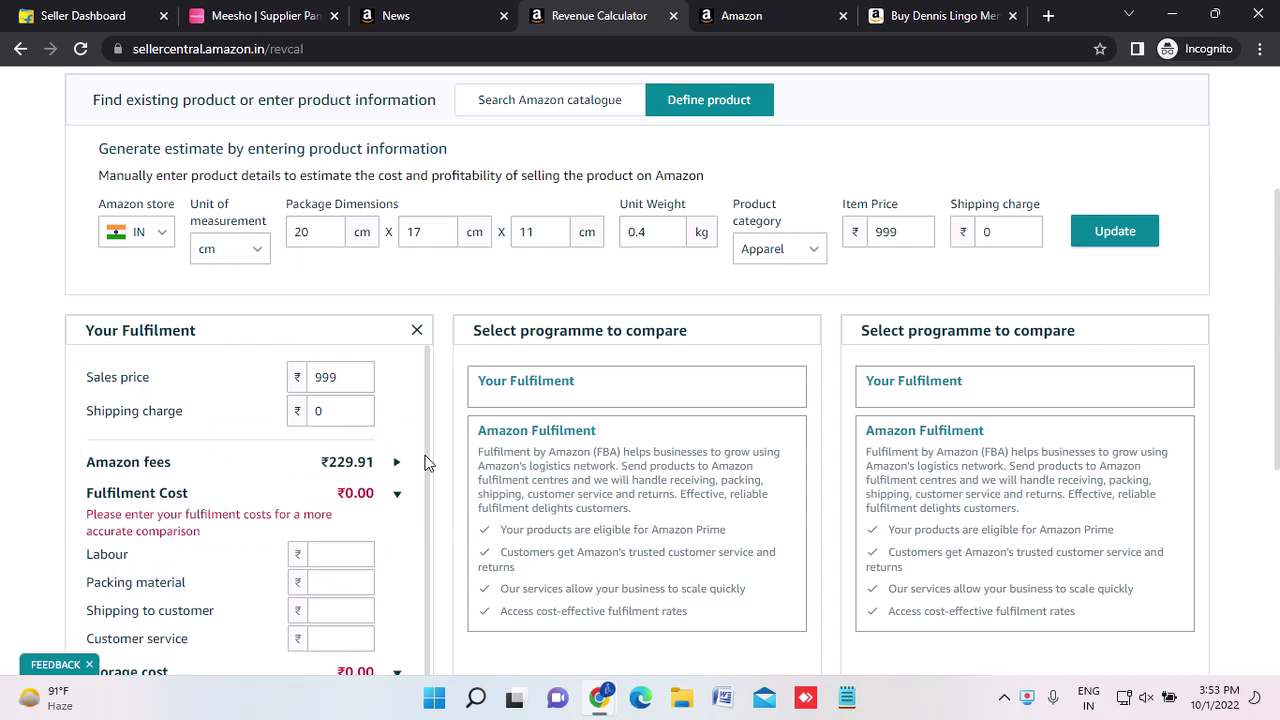
Read the explanation of the shipping charge under Your Fulfilment and review the estimate against the product details entered above.
scroll(424, 461, down, 1)
scroll(424, 461, up, 1)
scroll(452, 456, down, 1)
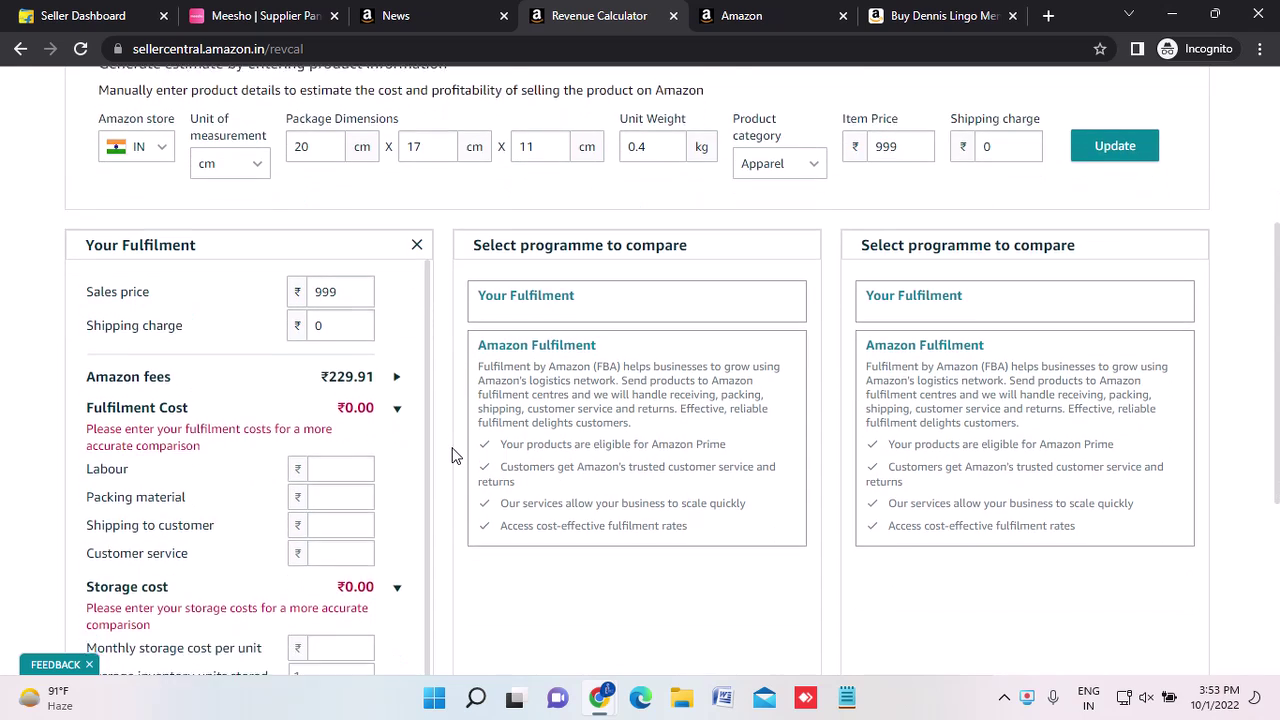
mouse_move(150, 285)
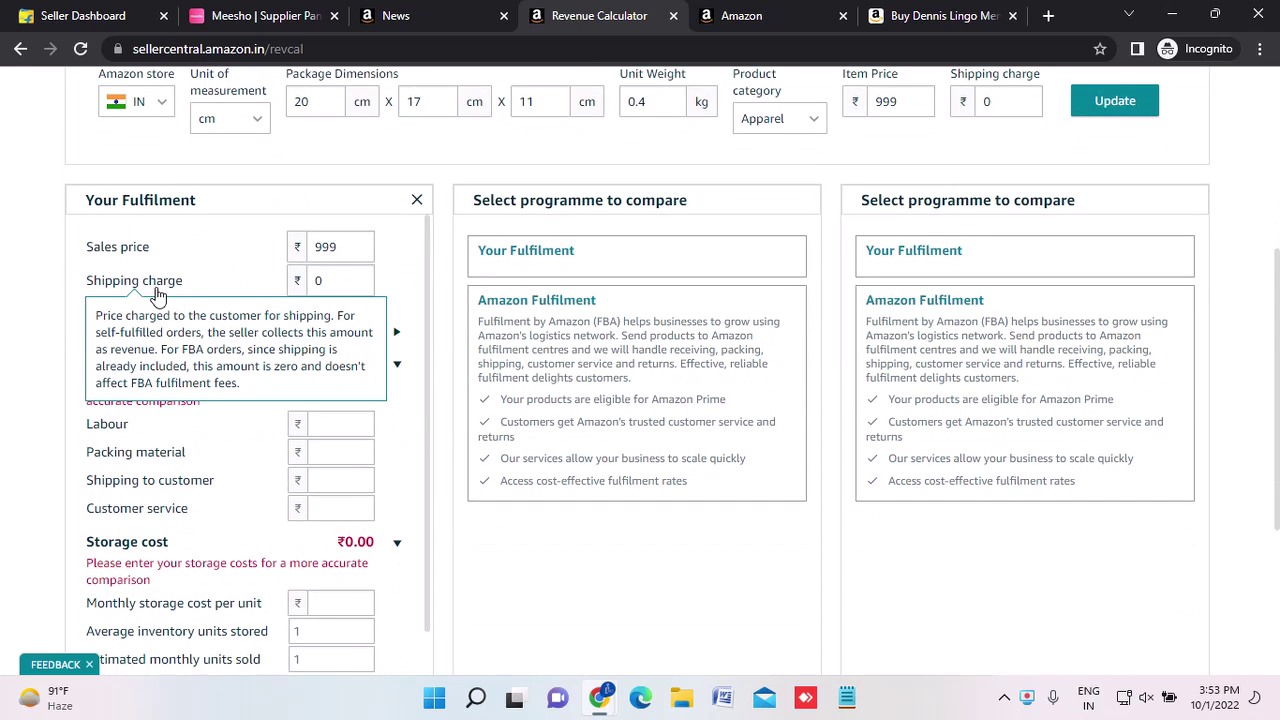
click(371, 273)
scroll(372, 273, up, 2)
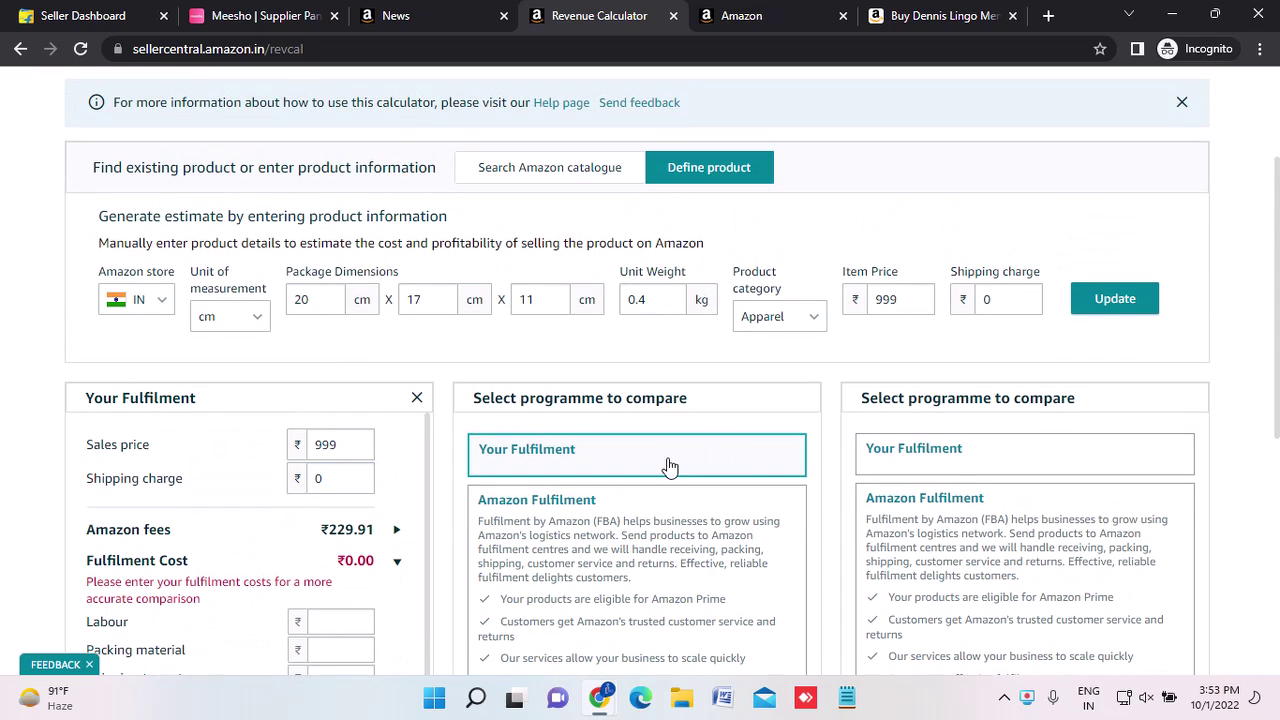
scroll(586, 451, up, 1)
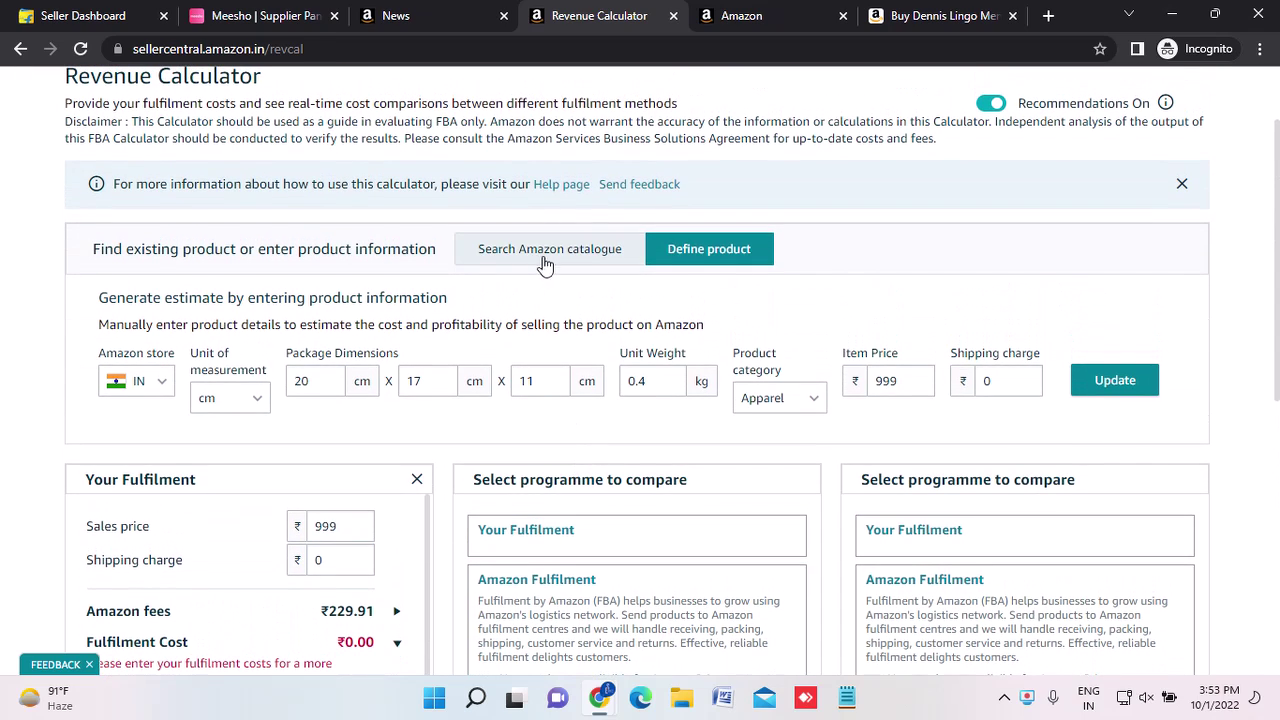
scroll(393, 470, down, 3)
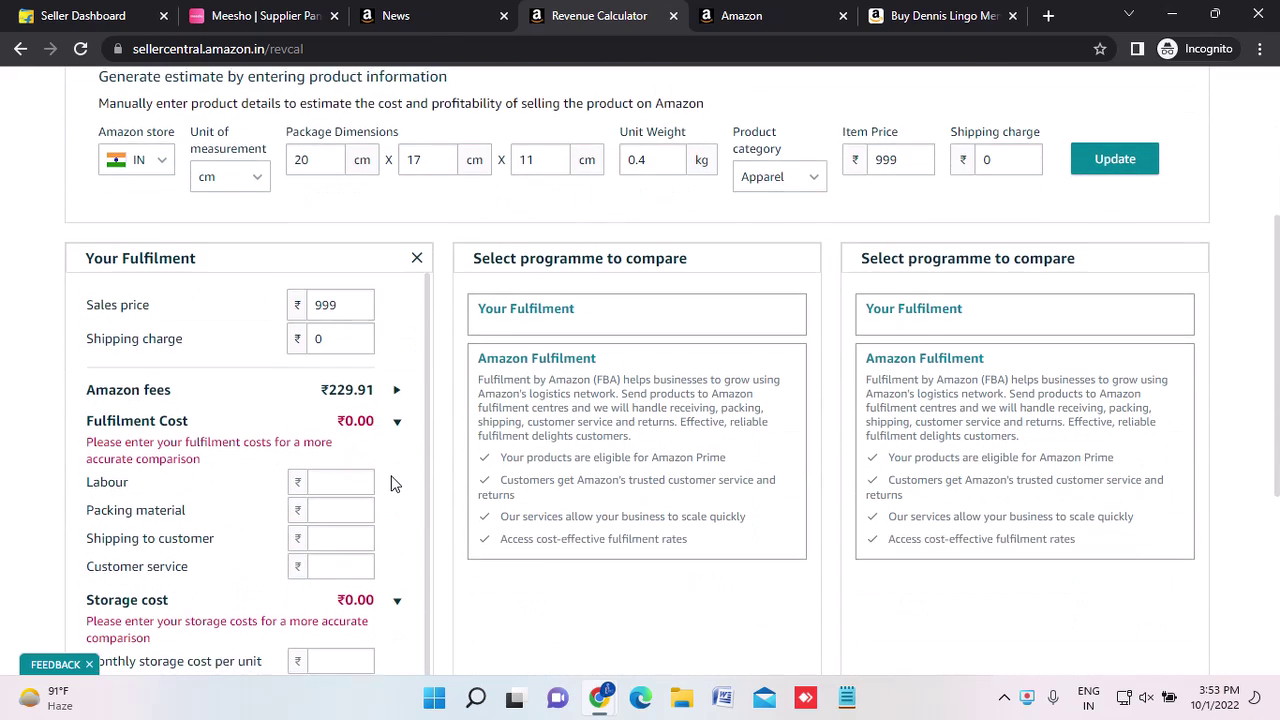
scroll(393, 483, up, 1)
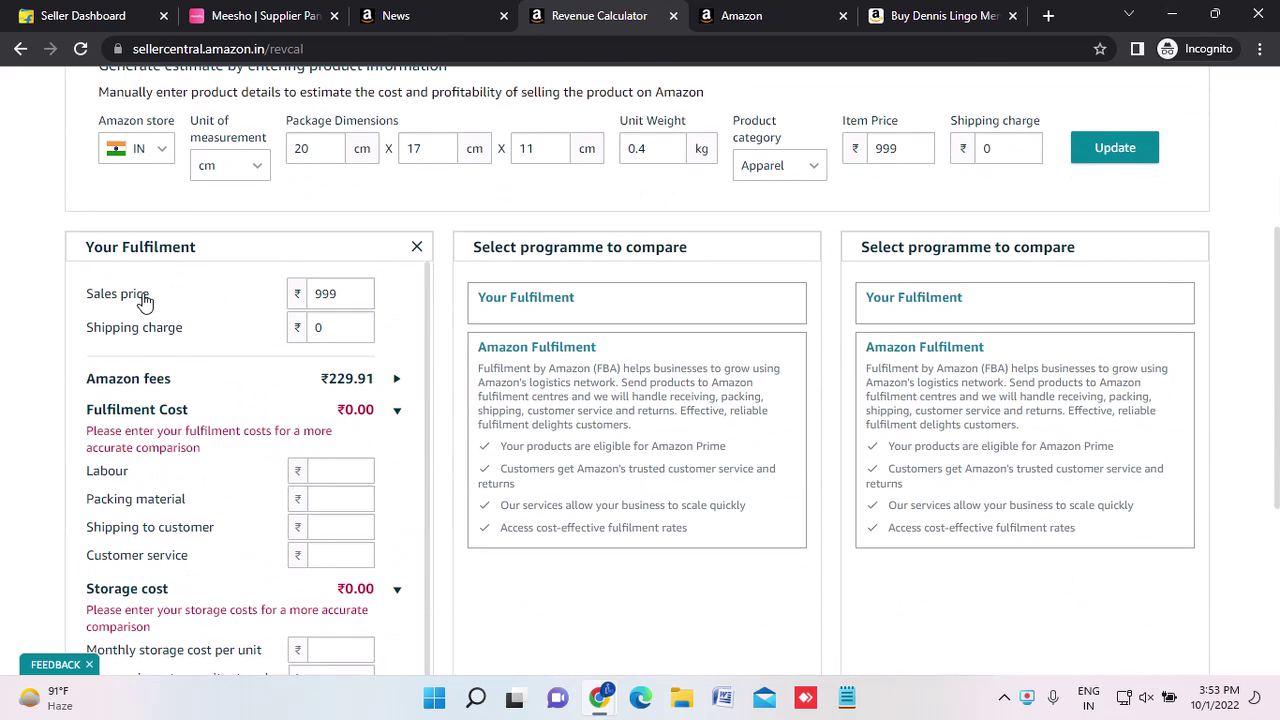
Check the sales price and shipping charge fields under Your Fulfilment, then examine the Amazon fees, fulfilment cost and storage cost sections.
click(344, 299)
click(342, 330)
click(399, 341)
click(323, 329)
click(326, 292)
double_click(328, 294)
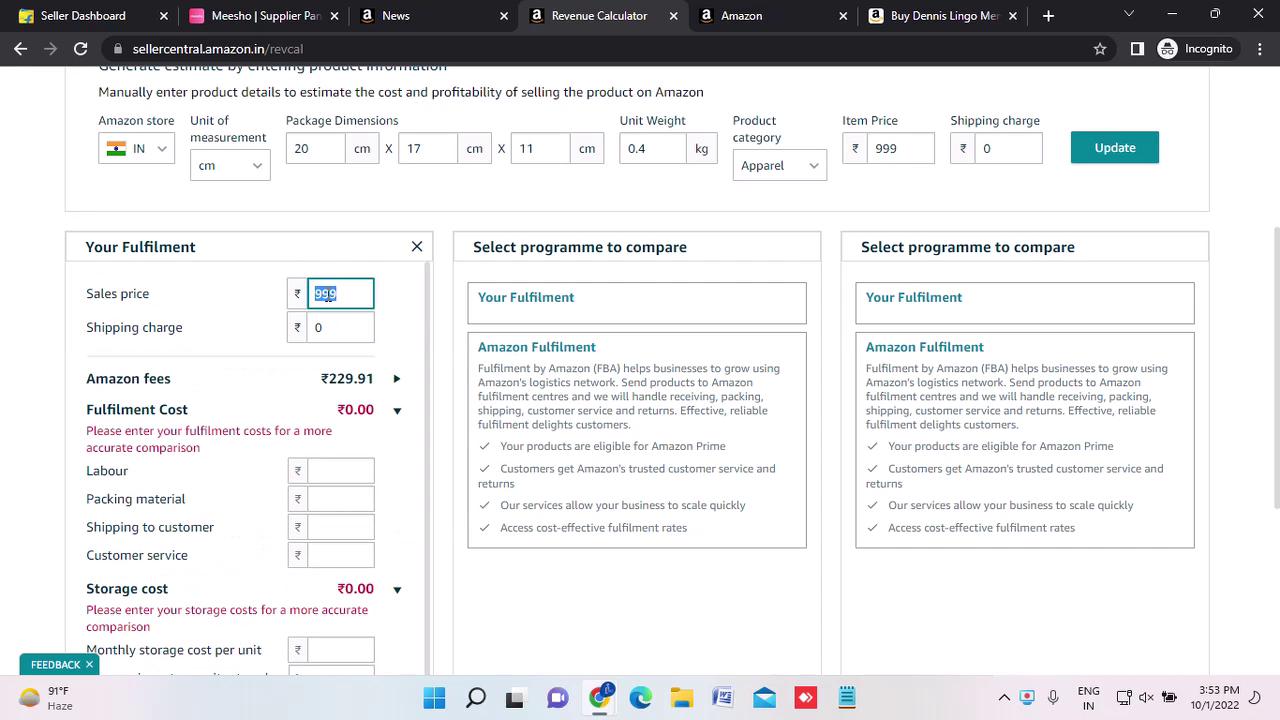
scroll(328, 293, up, 1)
scroll(395, 292, down, 2)
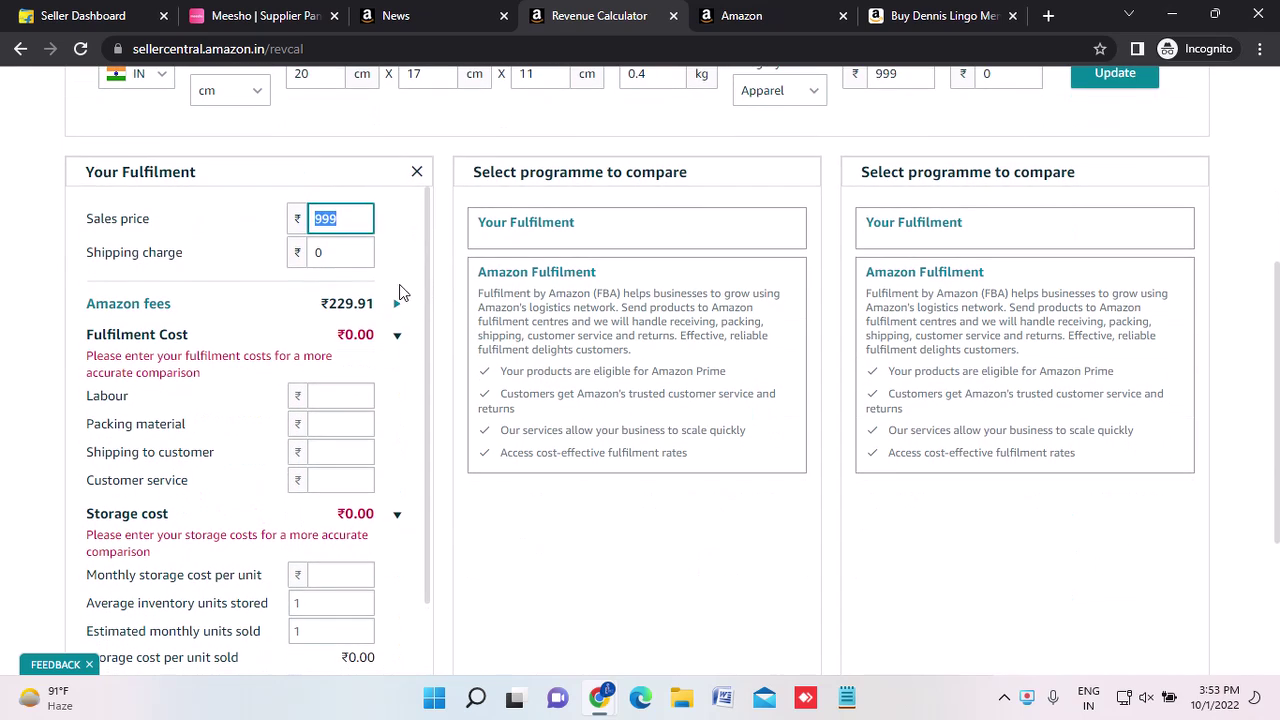
Expand the Amazon fees breakdown under Your Fulfilment and briefly open the Referral Fee help page before returning to the estimate.
click(401, 257)
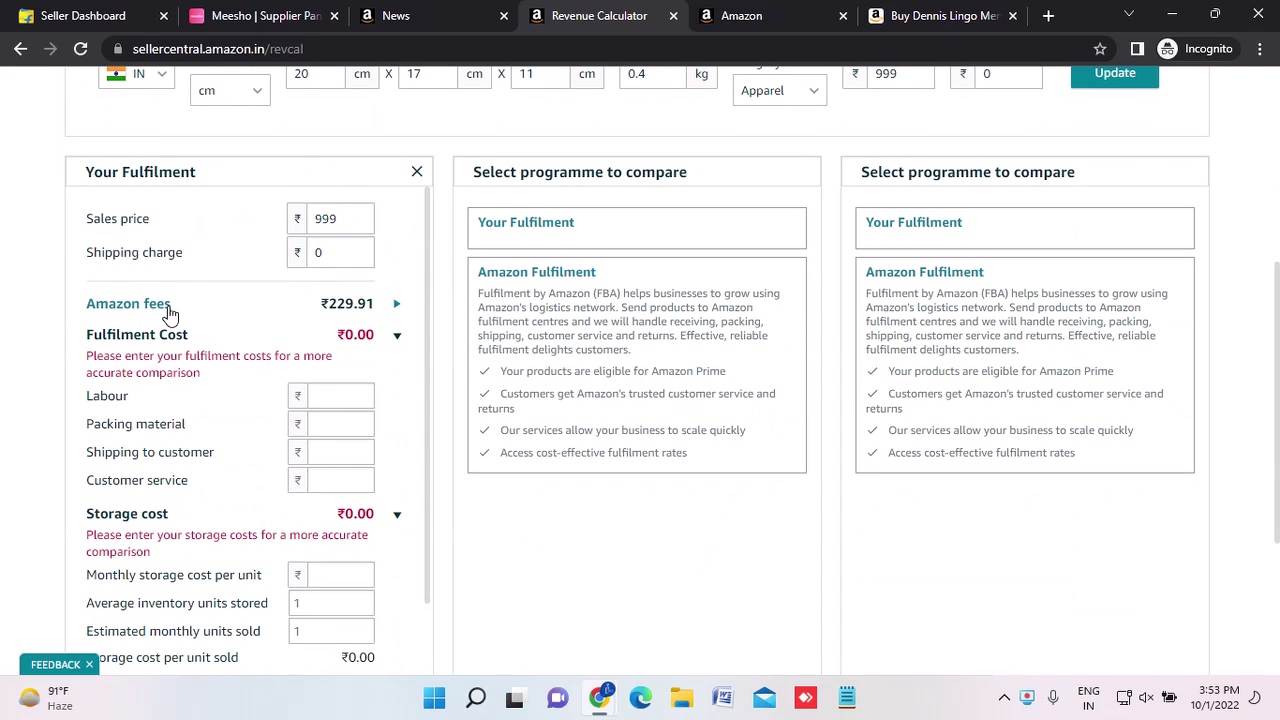
click(365, 307)
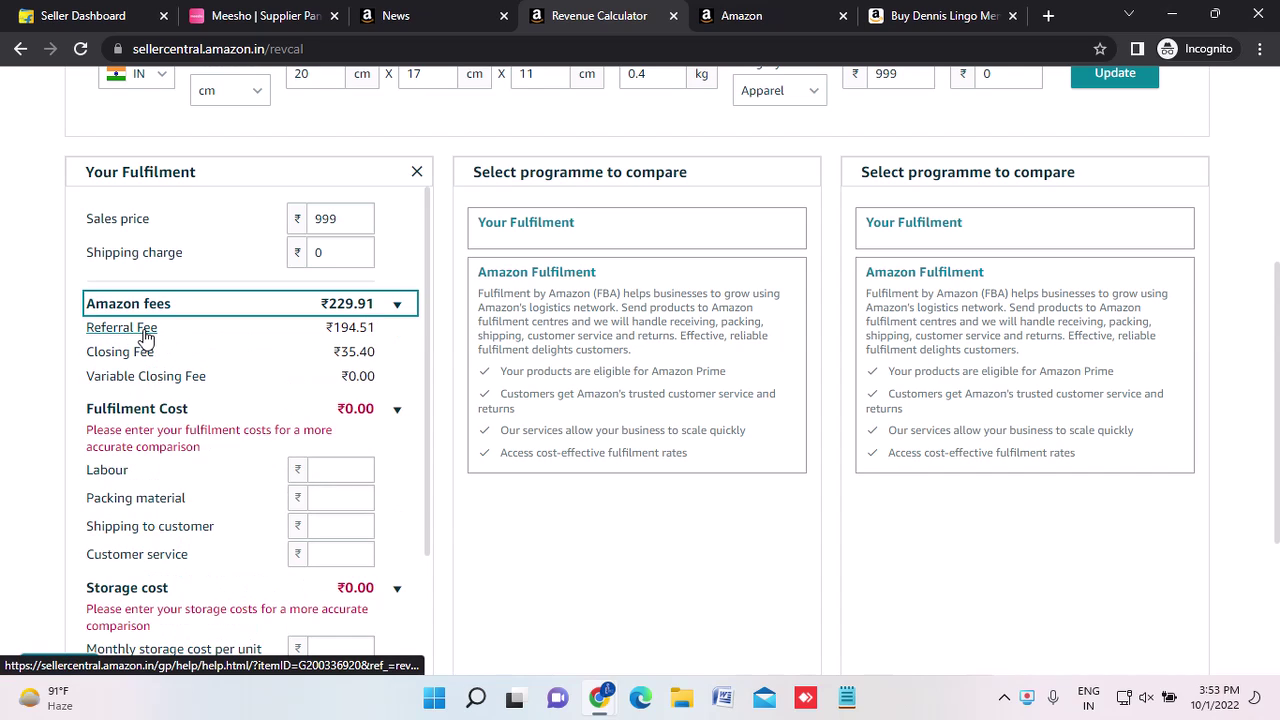
click(115, 338)
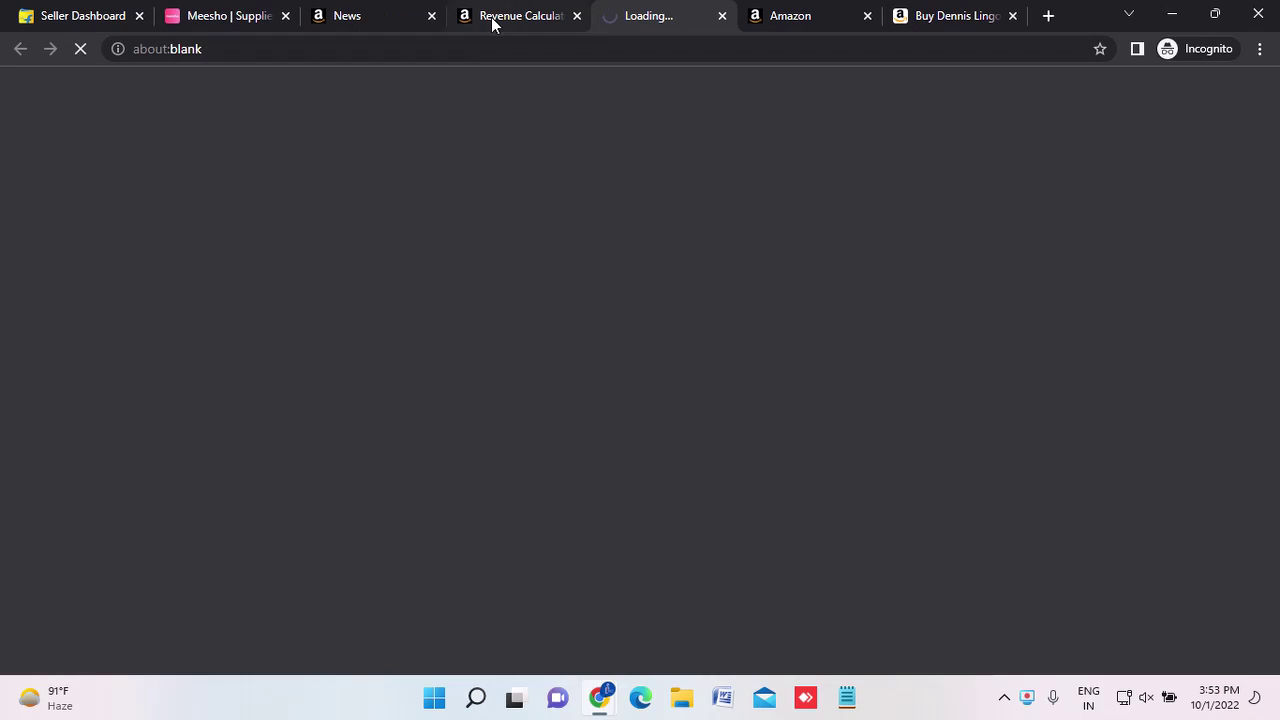
click(520, 15)
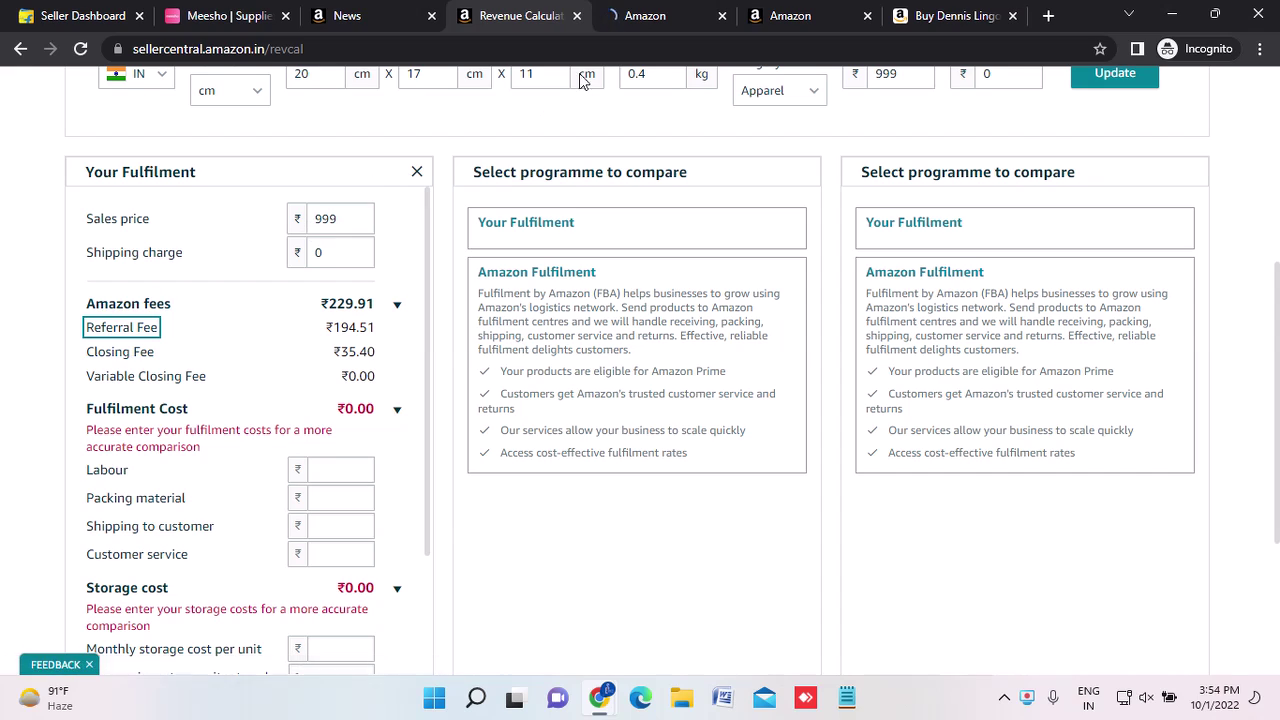
click(723, 17)
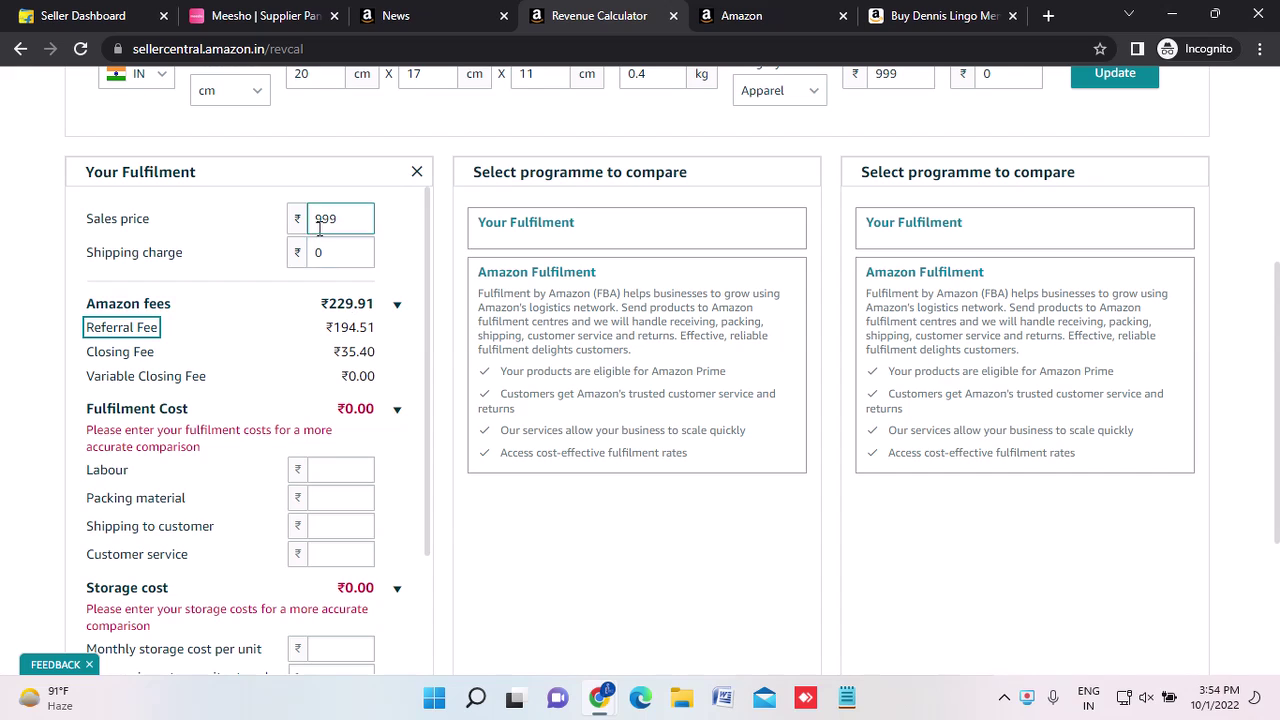
click(340, 308)
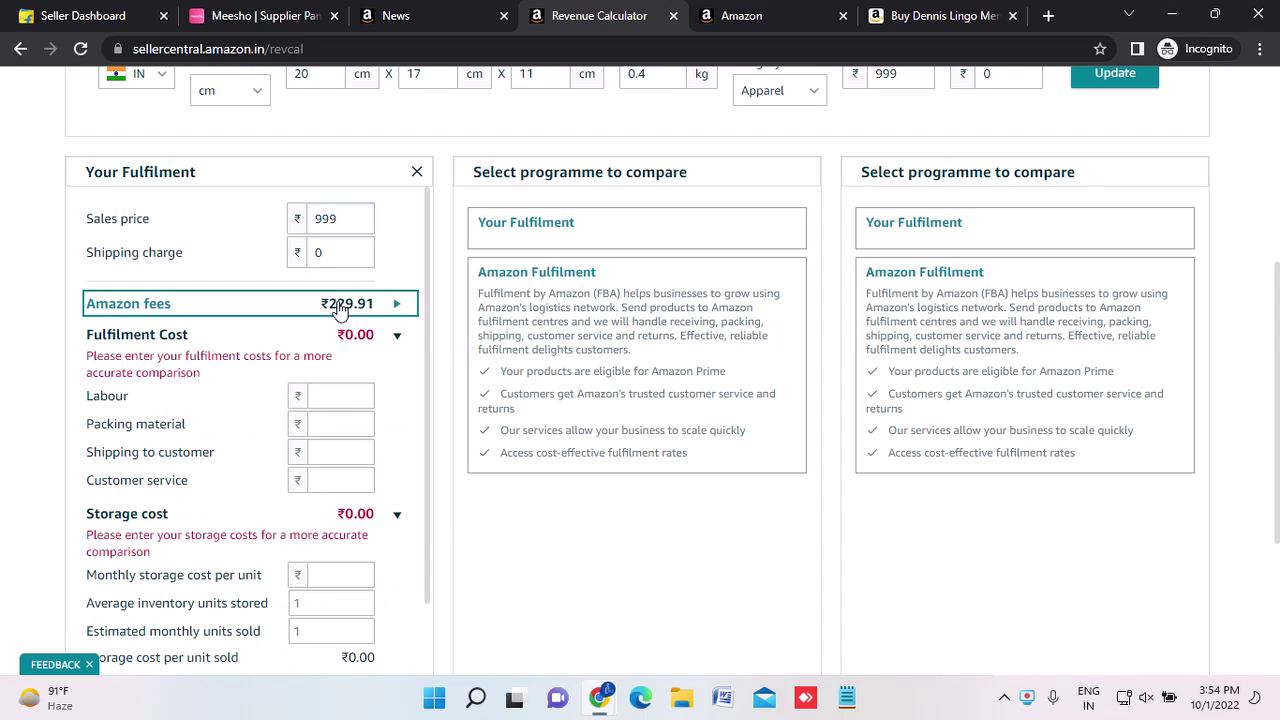
click(340, 305)
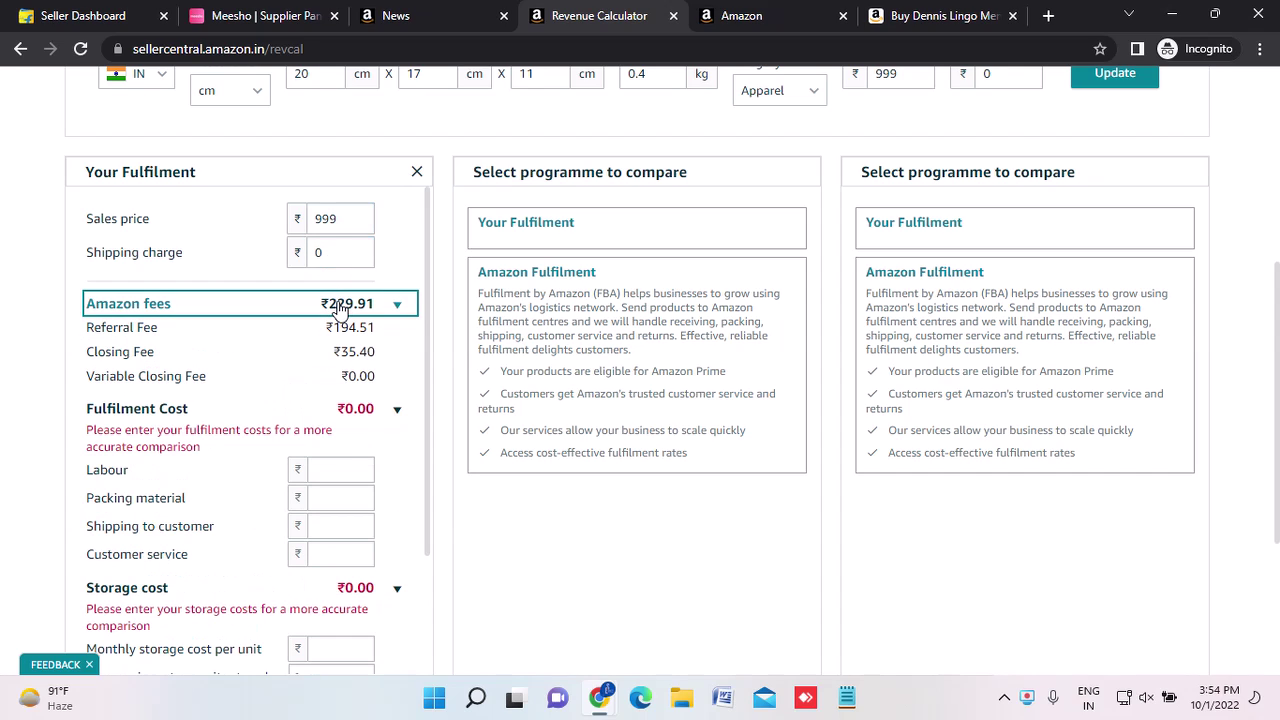
Try sales prices of ₹799 and ₹999 under Your Fulfilment to compare the resulting Amazon fees.
click(340, 220)
key(BackSpace)
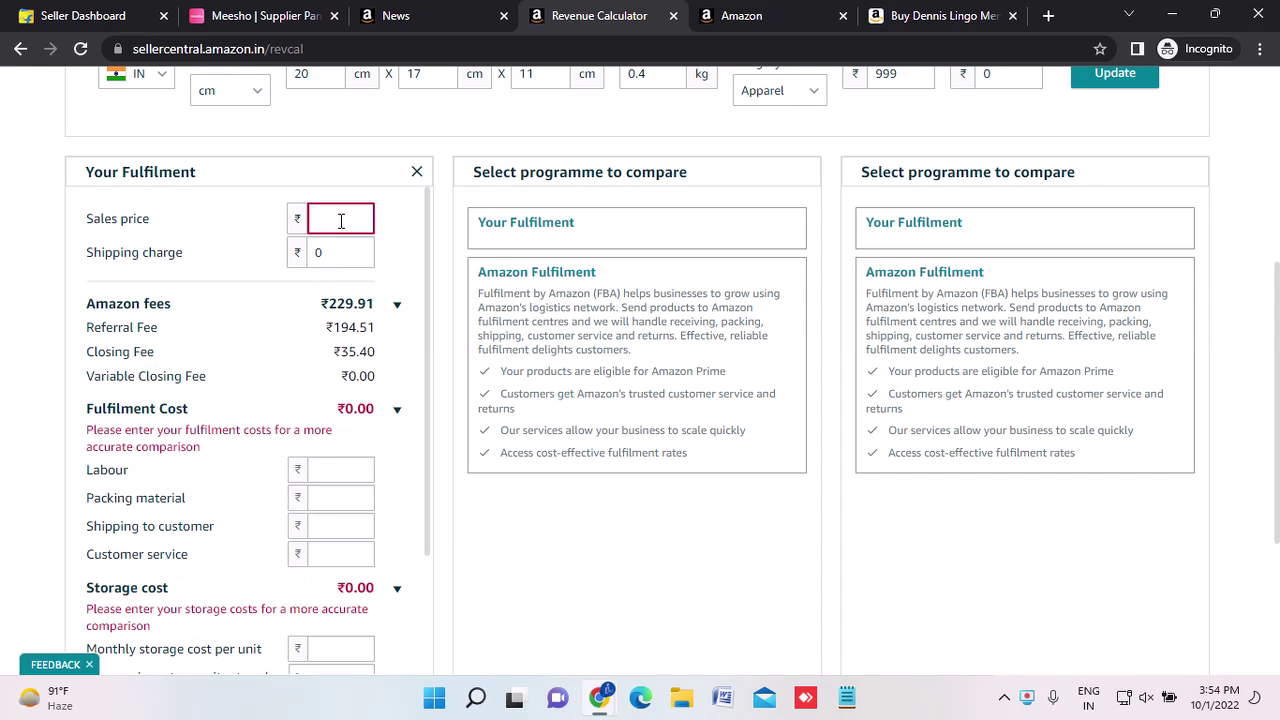
text(79)
text(9)
click(391, 247)
click(354, 219)
key(BackSpace)
key(BackSpace)
text(999)
click(407, 256)
Set the sales price under Your Fulfilment to ₹499.
click(342, 219)
drag(389, 252, 343, 212)
click(343, 212)
key(BackSpace)
text(499)
click(394, 237)
Set the item price in the product details above the comparison to ₹499.
scroll(394, 237, up, 1)
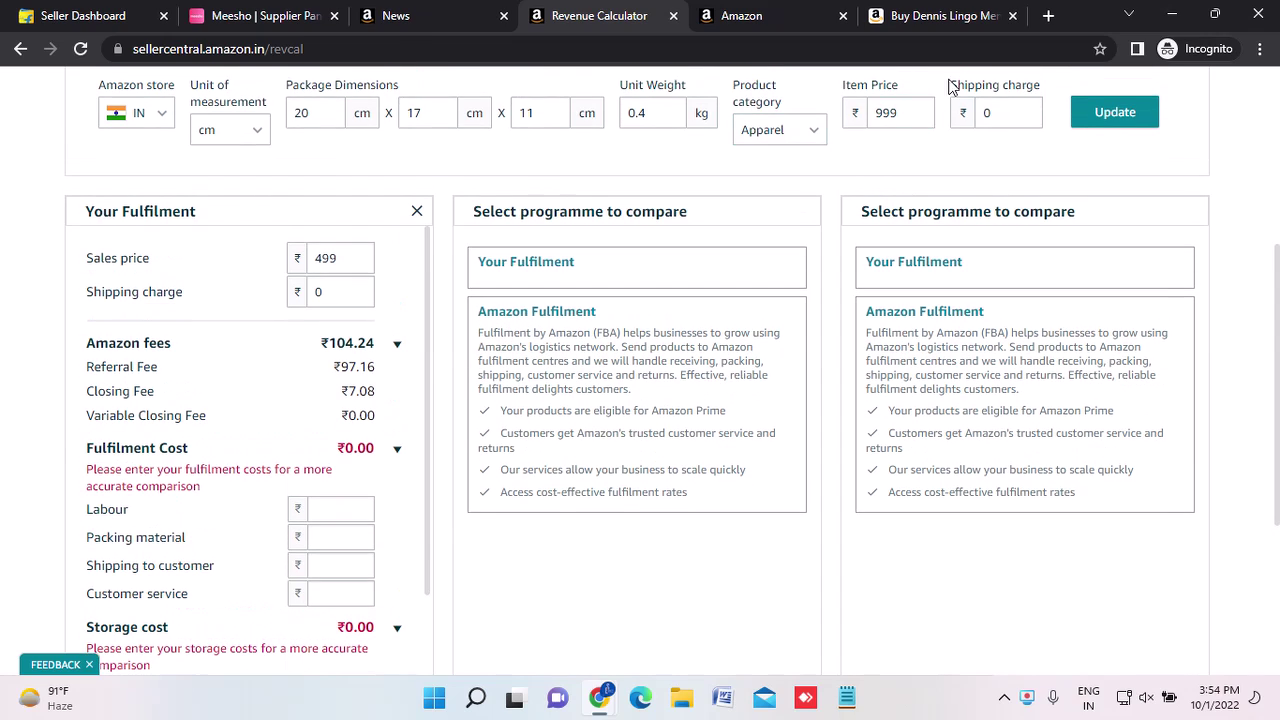
click(914, 113)
double_click(886, 115)
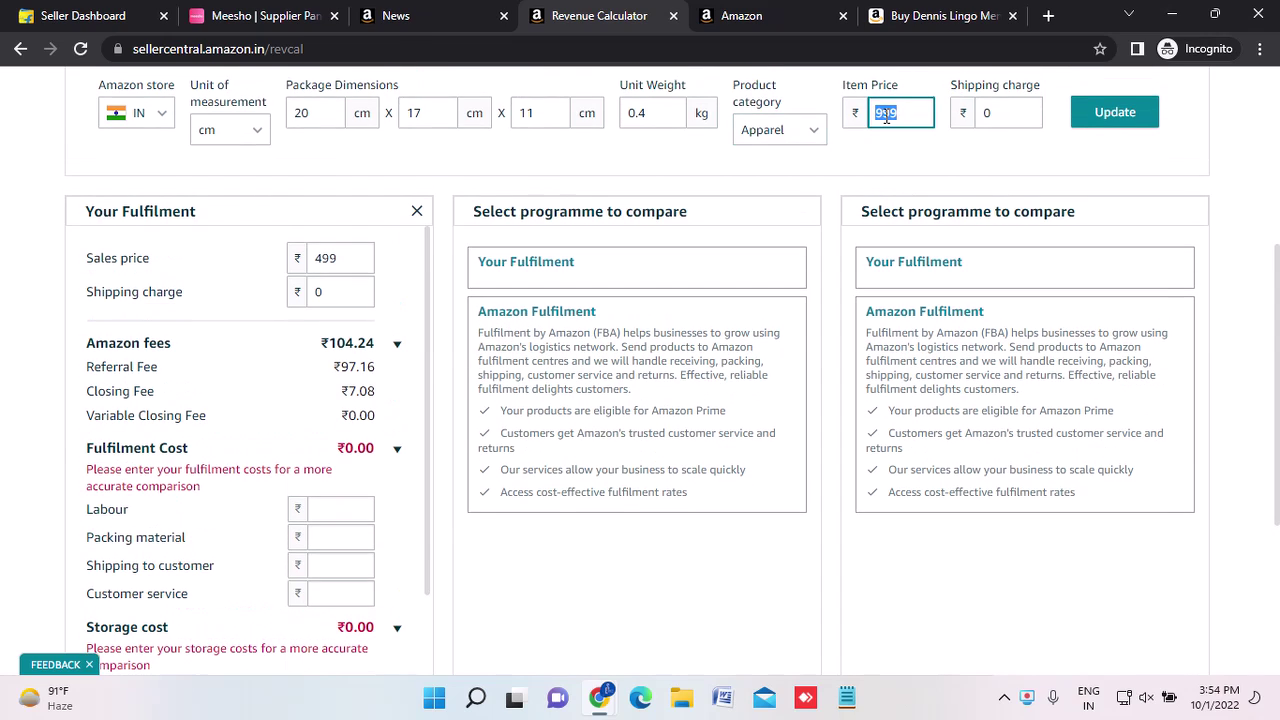
text(49)
click(927, 163)
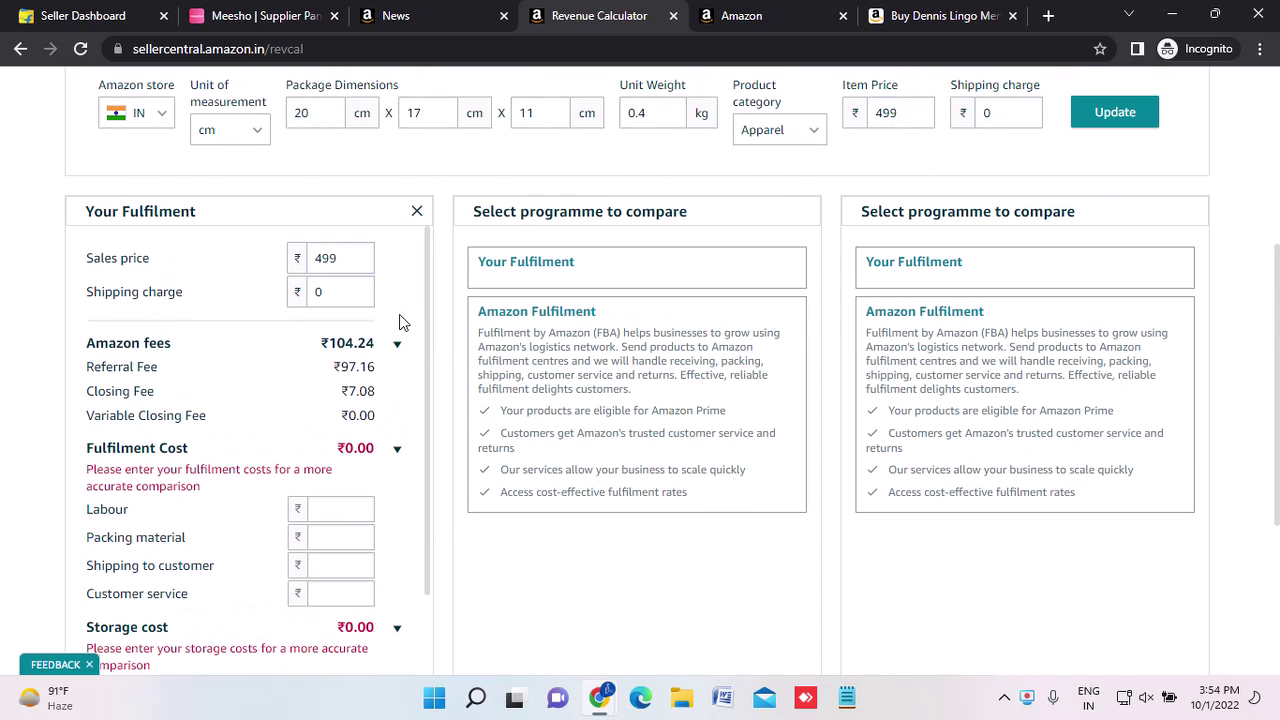
Review the sales price and shipping charge fields under Your Fulfilment.
scroll(400, 323, down, 1)
scroll(400, 323, up, 1)
click(330, 258)
double_click(330, 258)
click(336, 293)
click(400, 297)
click(326, 258)
click(403, 297)
click(336, 262)
double_click(326, 257)
Check the selling price on the Dennis Lingo Men Shirt product page and return to the Revenue Calculator.
click(900, 15)
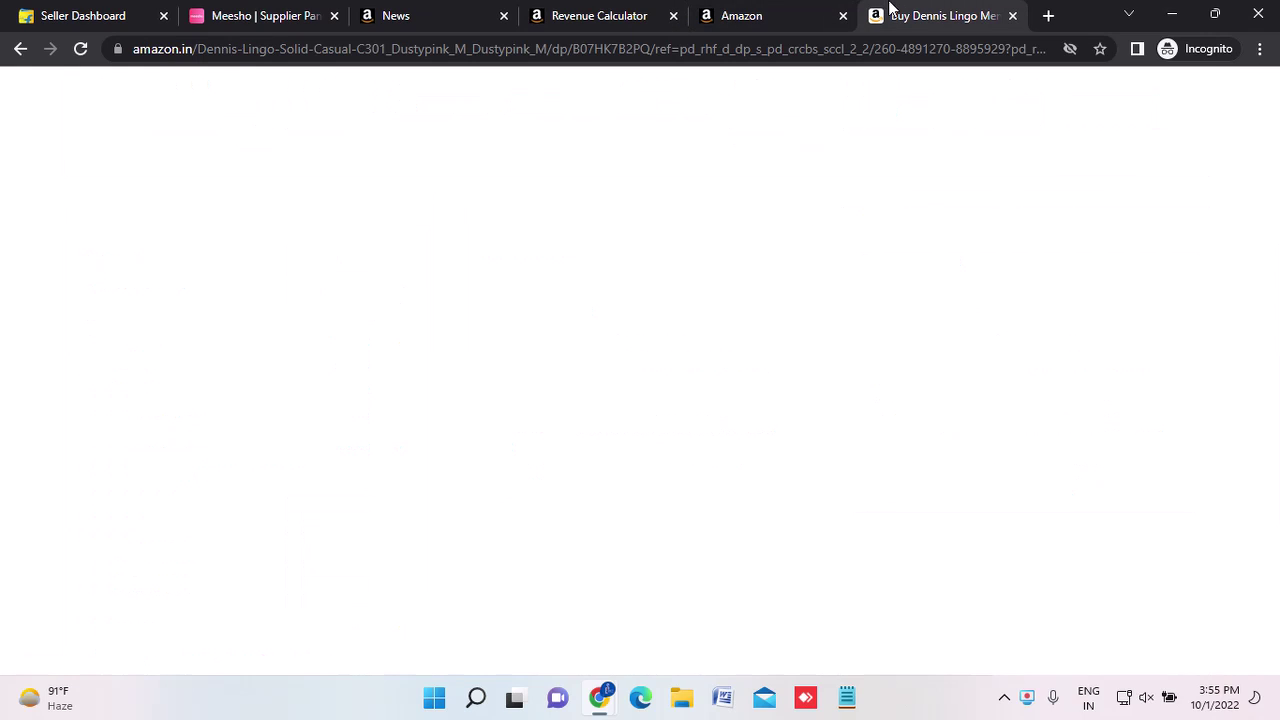
scroll(626, 346, up, 20)
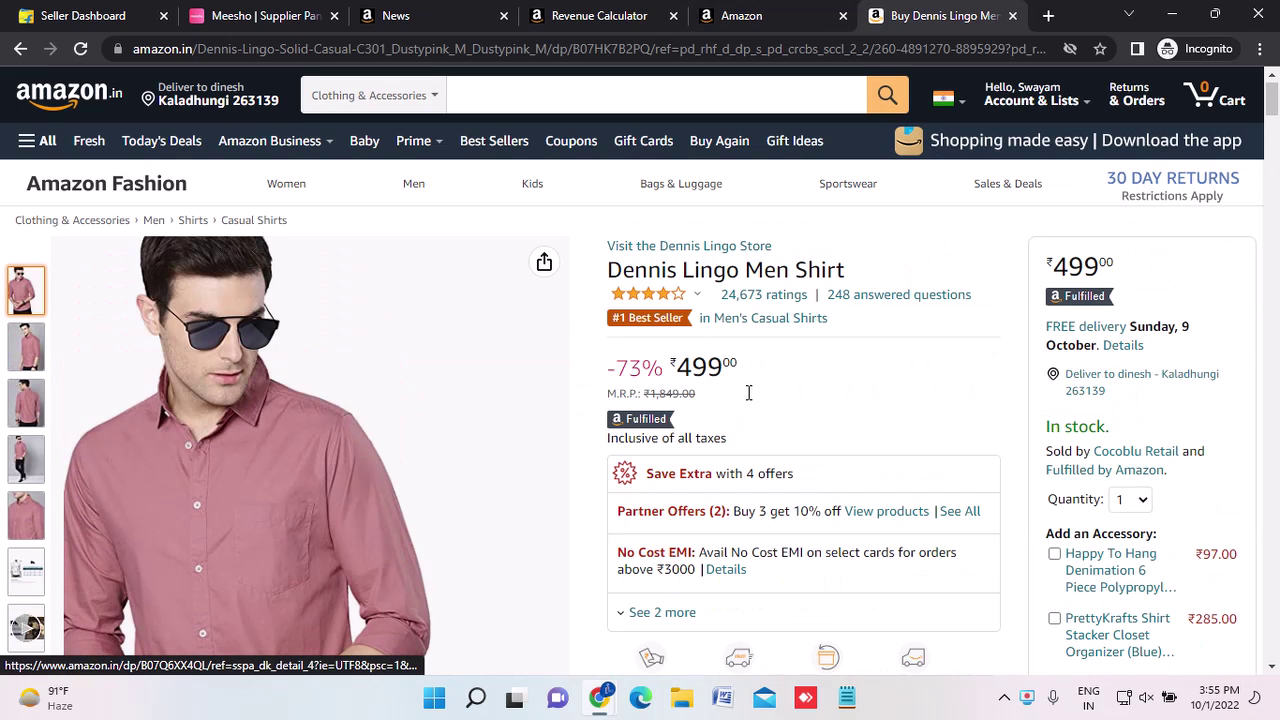
click(605, 14)
Examine the referral, closing and variable closing fees that make up the Amazon fees, leaving the breakdown collapsed.
click(340, 262)
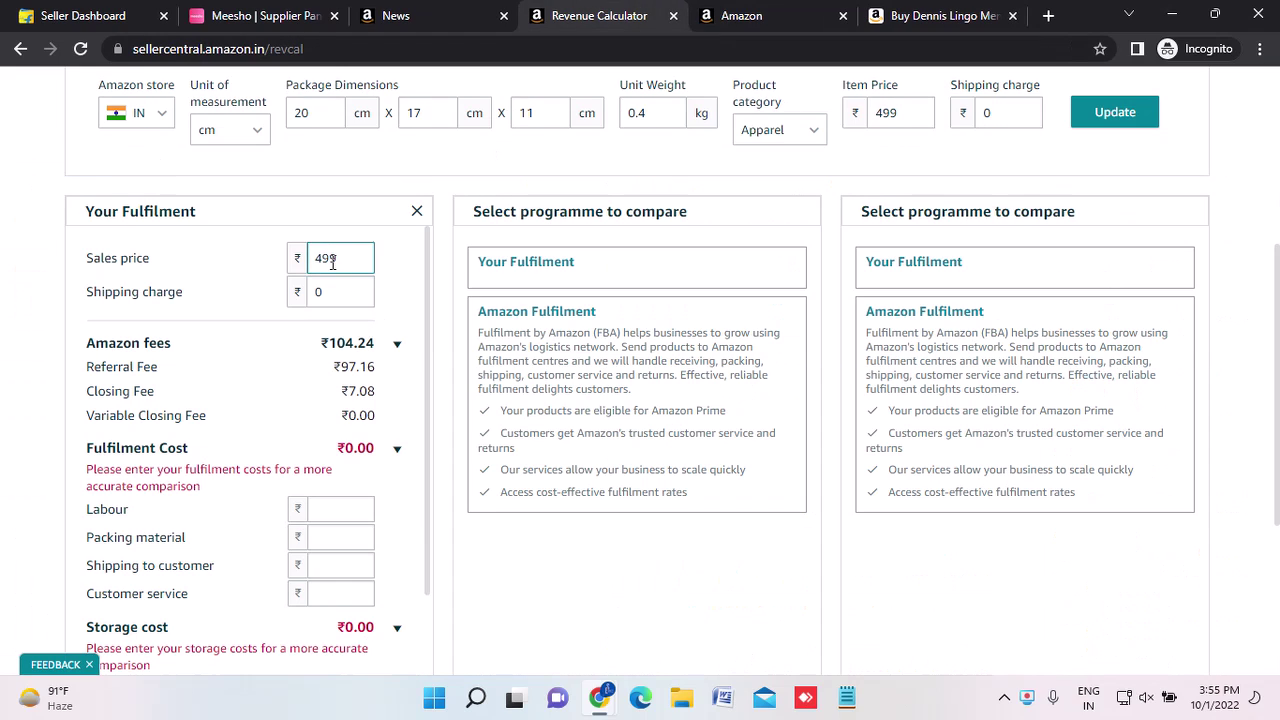
click(352, 293)
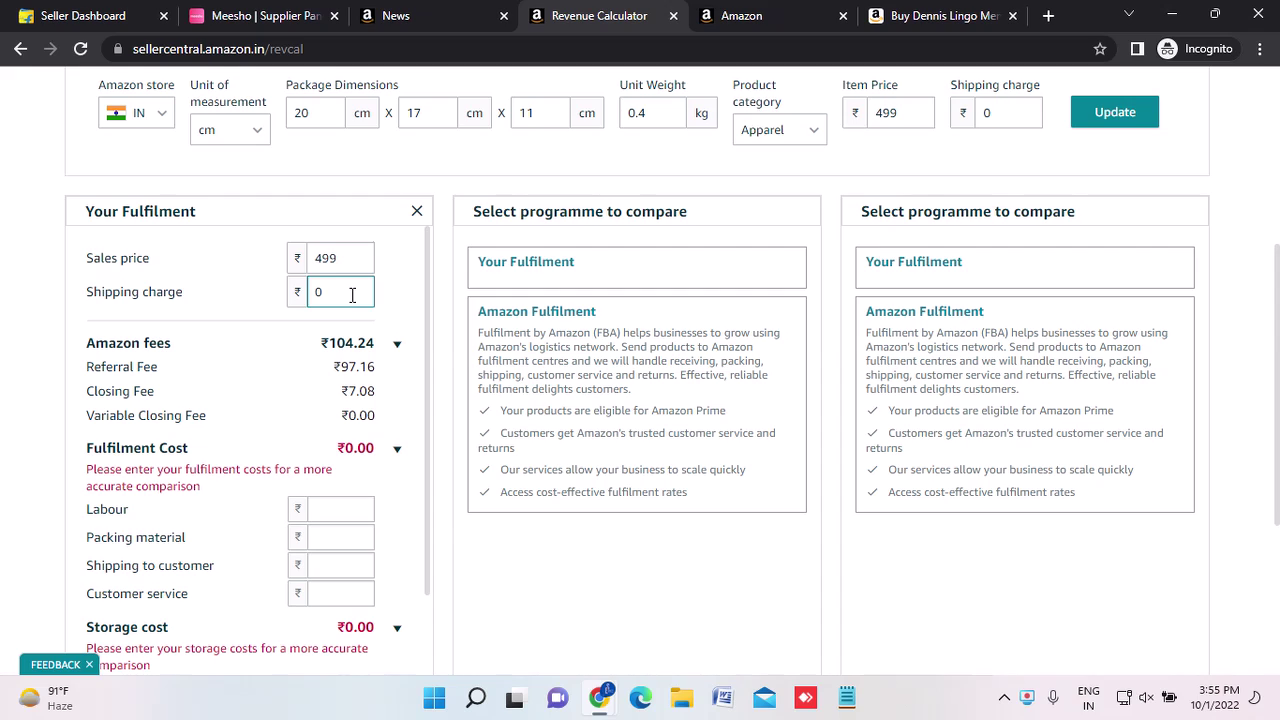
click(358, 346)
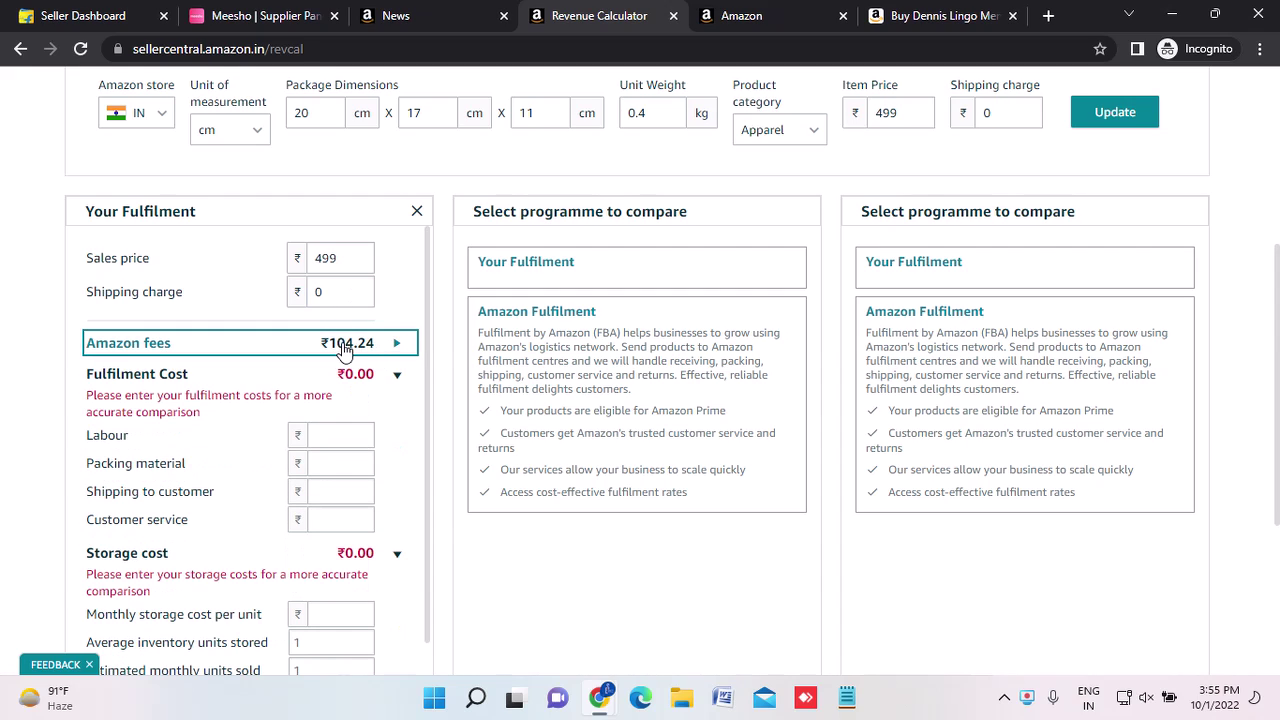
click(352, 346)
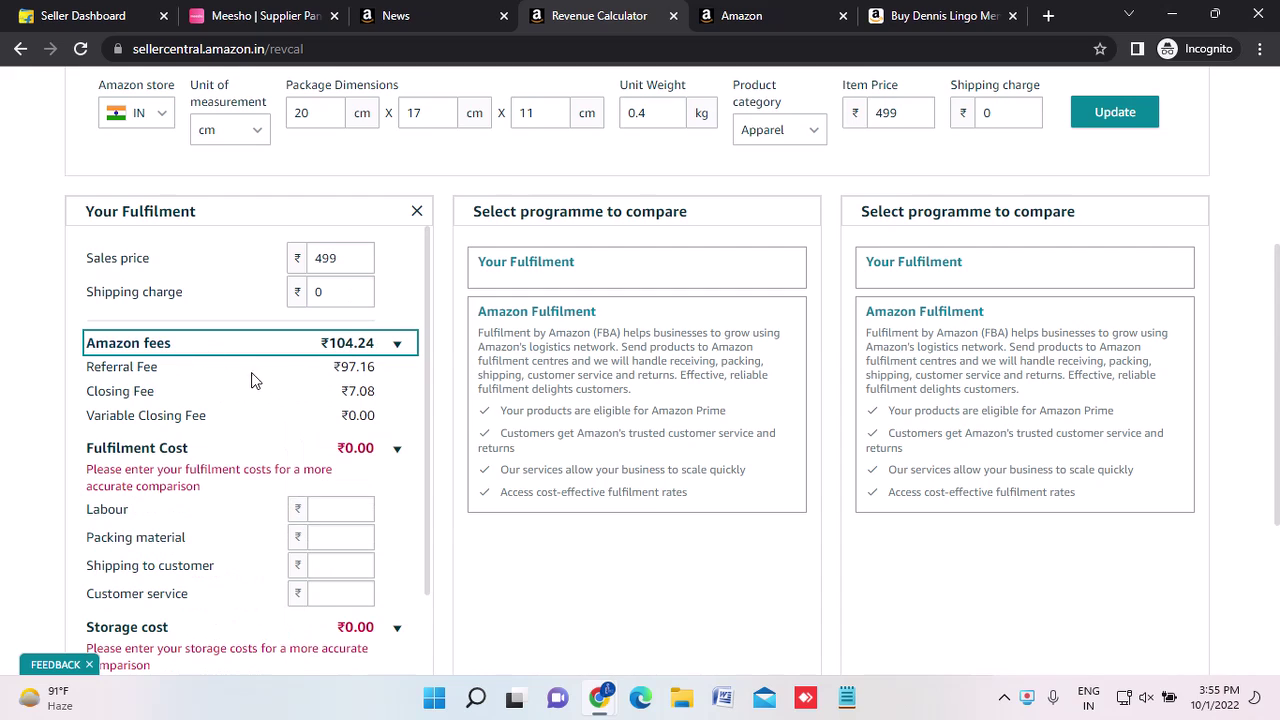
click(359, 348)
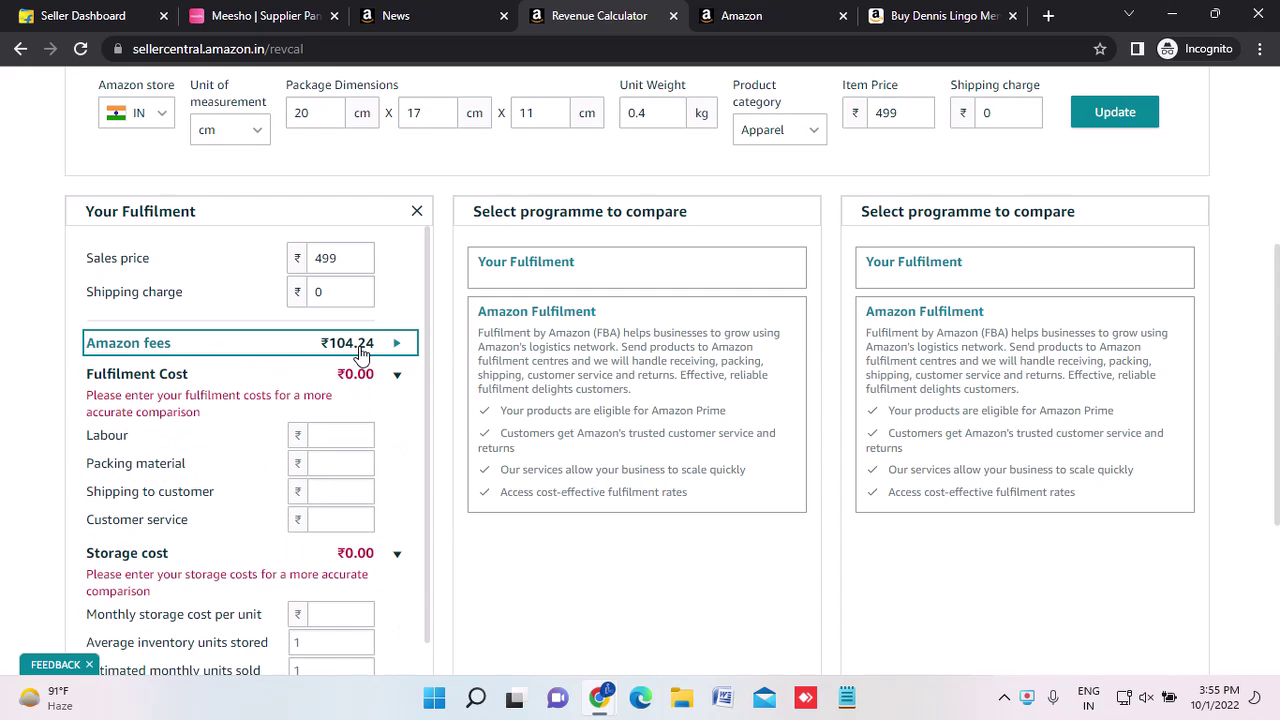
click(359, 349)
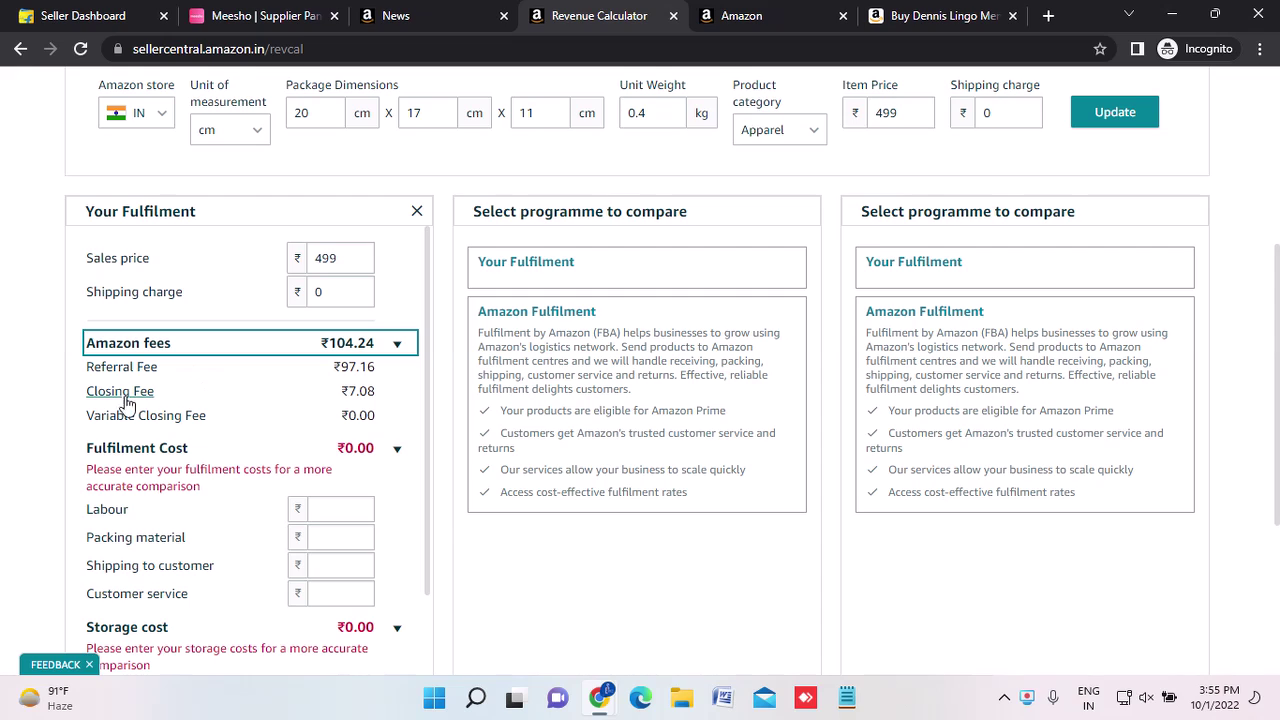
click(388, 343)
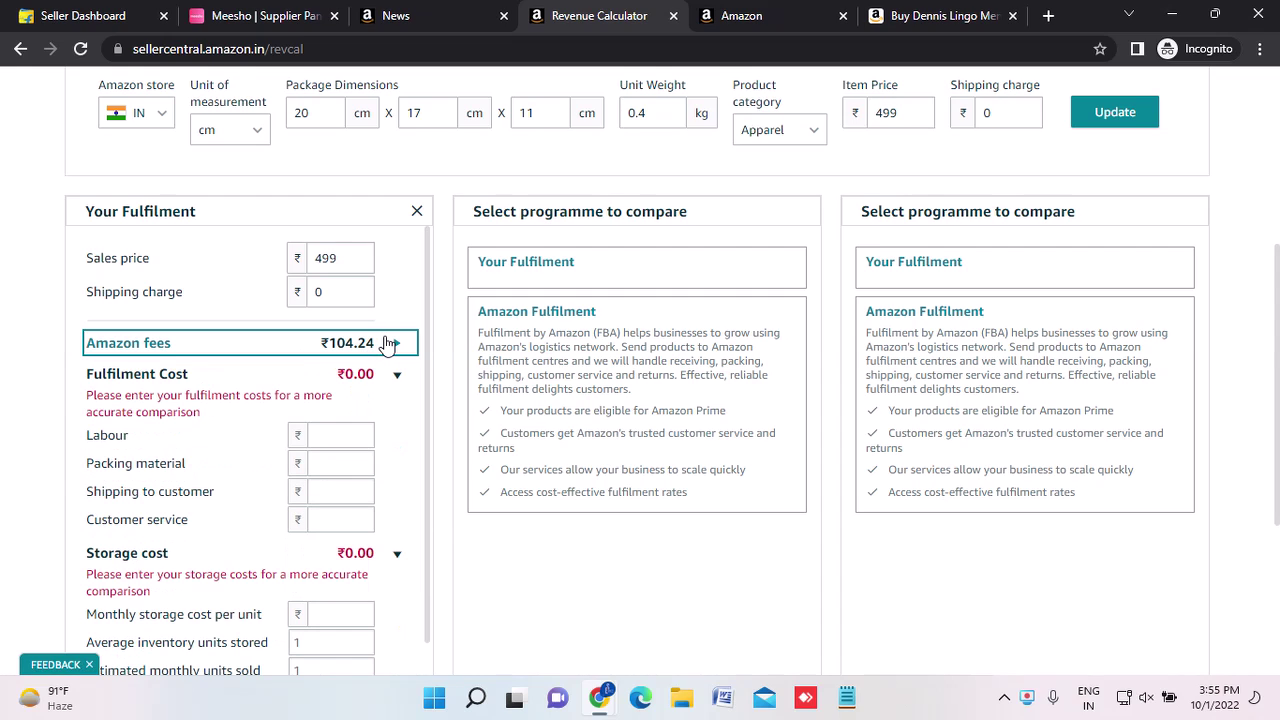
Examine the Labour, Packing material, Shipping to customer and Customer service fields in the Fulfilment Cost section.
scroll(388, 343, down, 1)
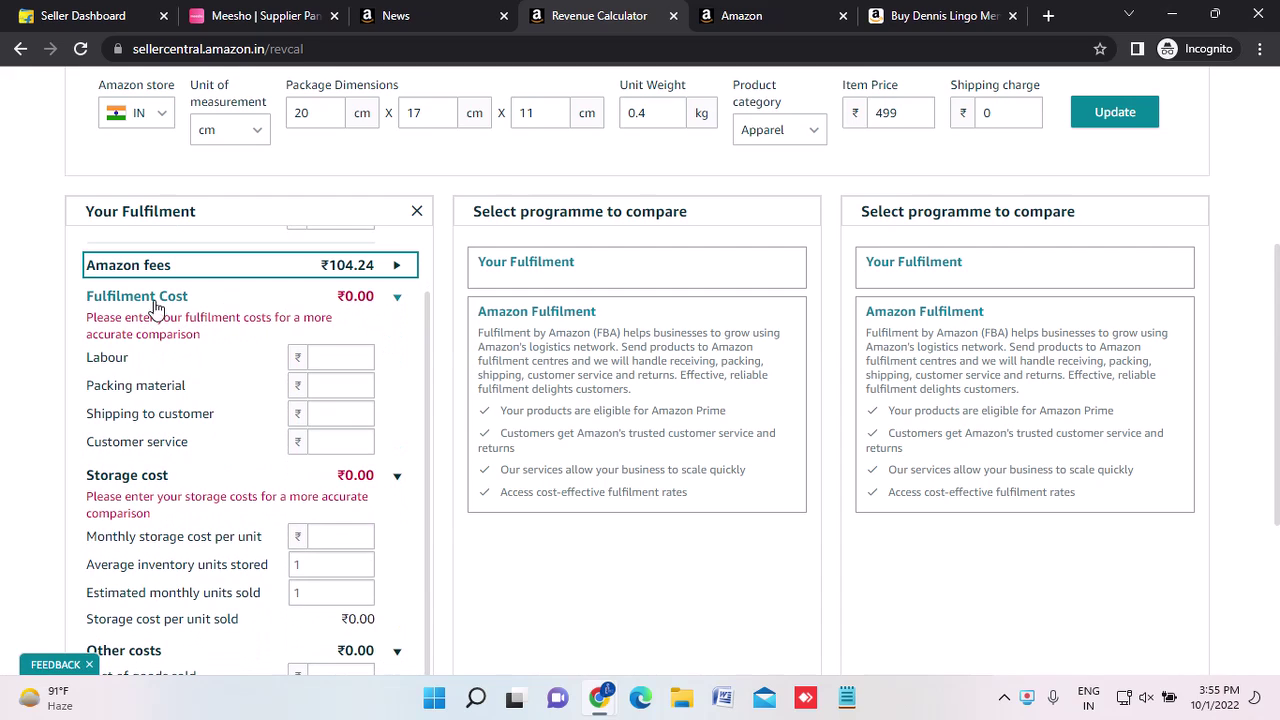
click(366, 307)
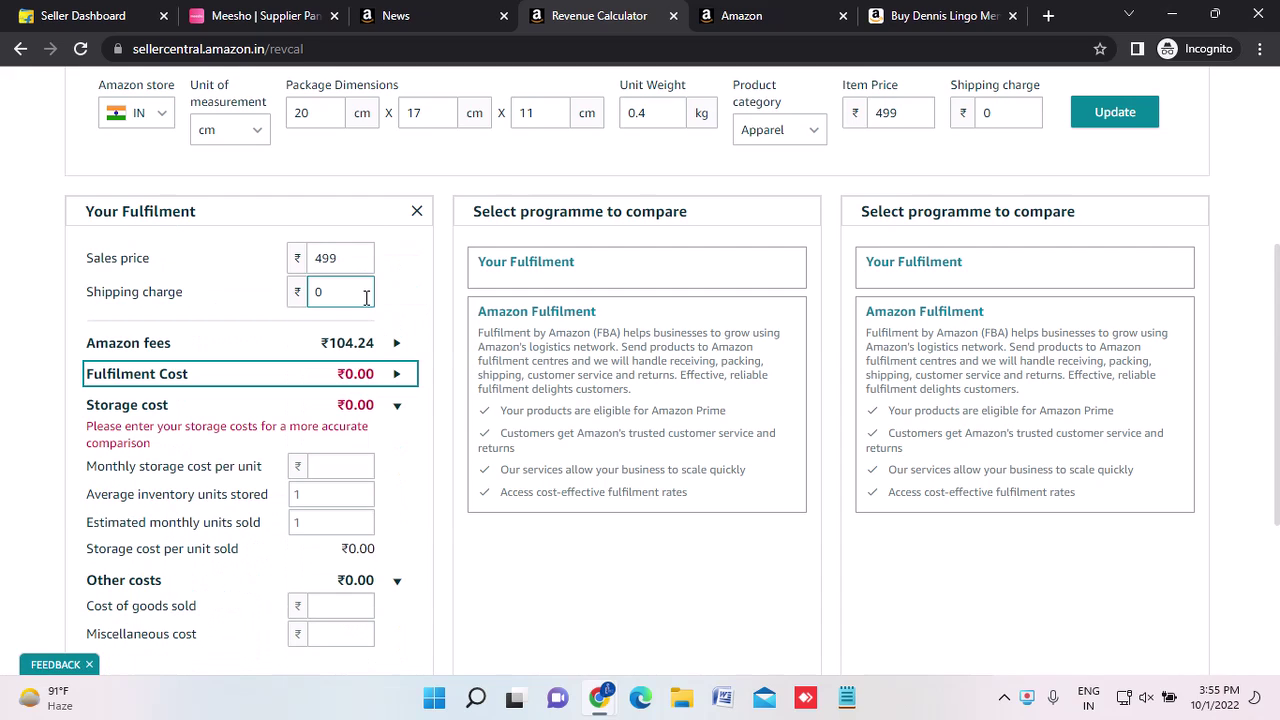
click(389, 383)
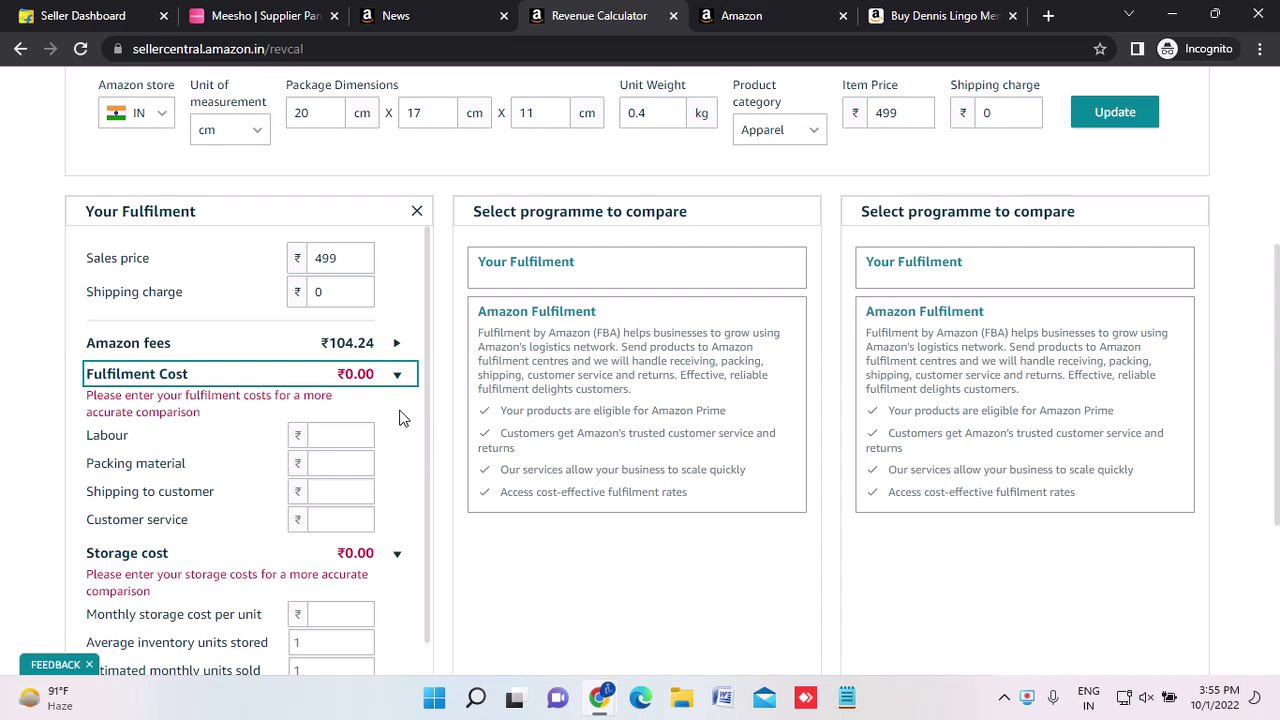
scroll(410, 425, down, 1)
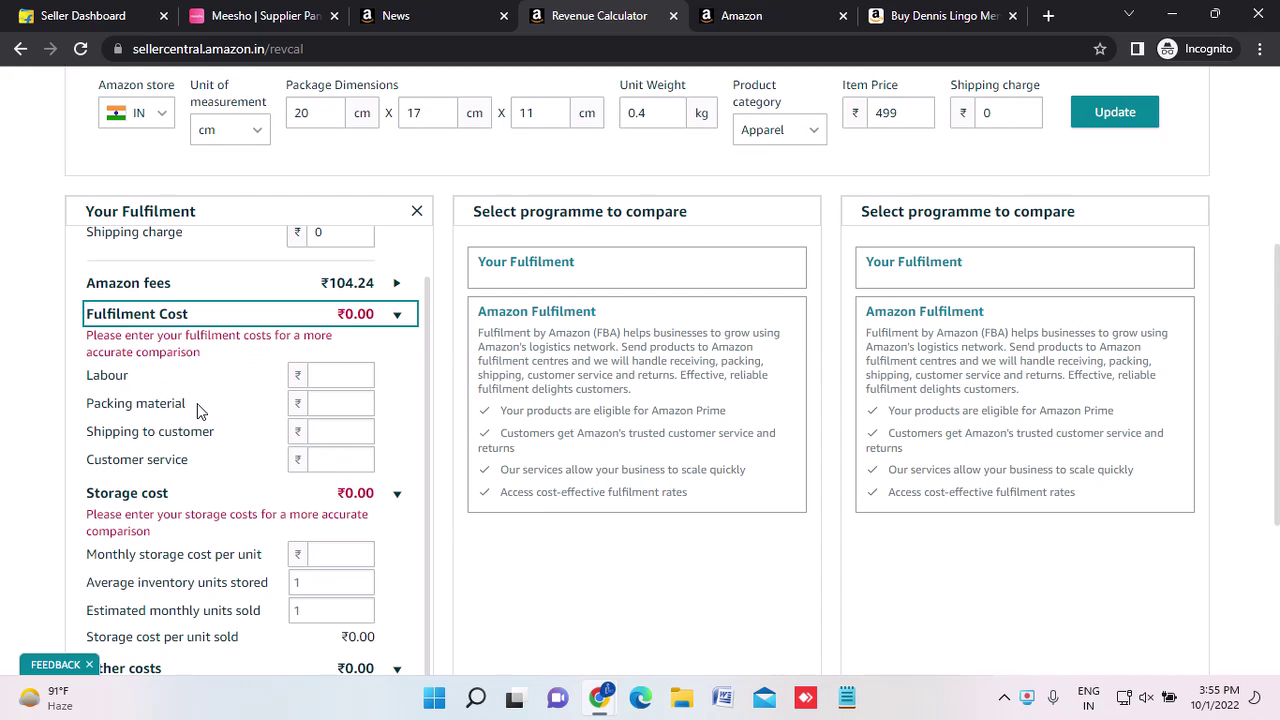
click(338, 380)
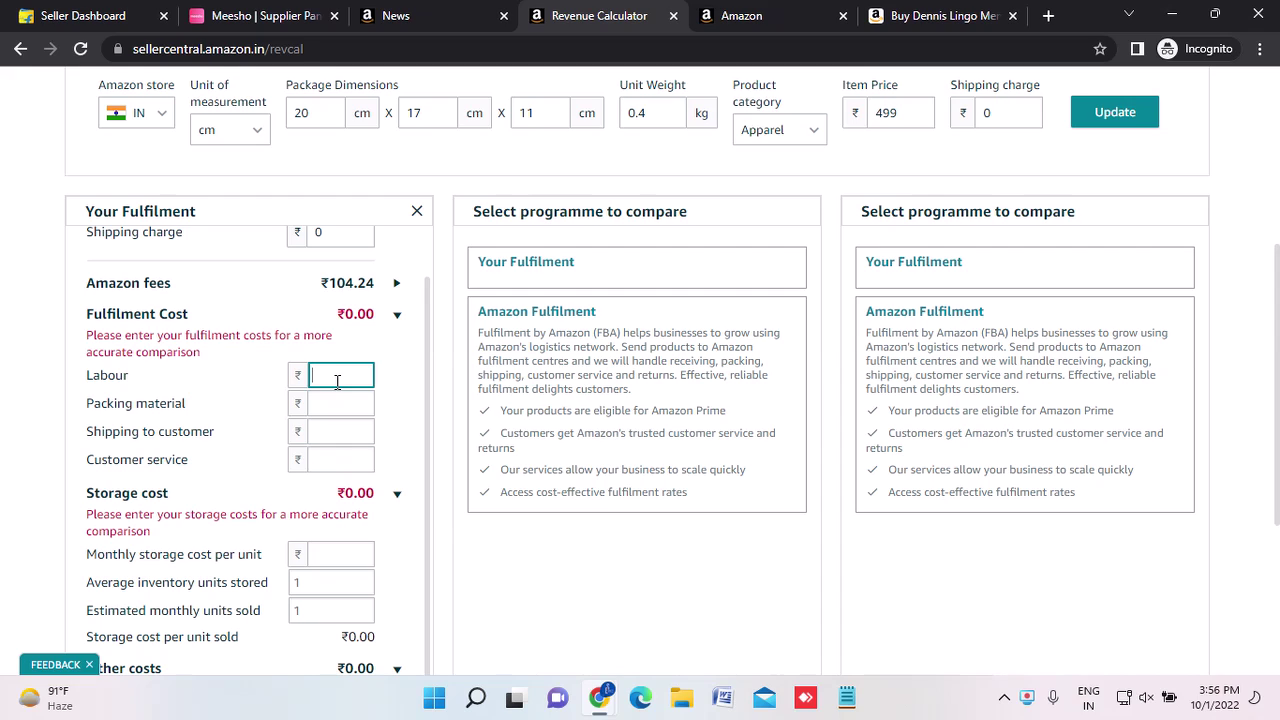
scroll(337, 381, up, 1)
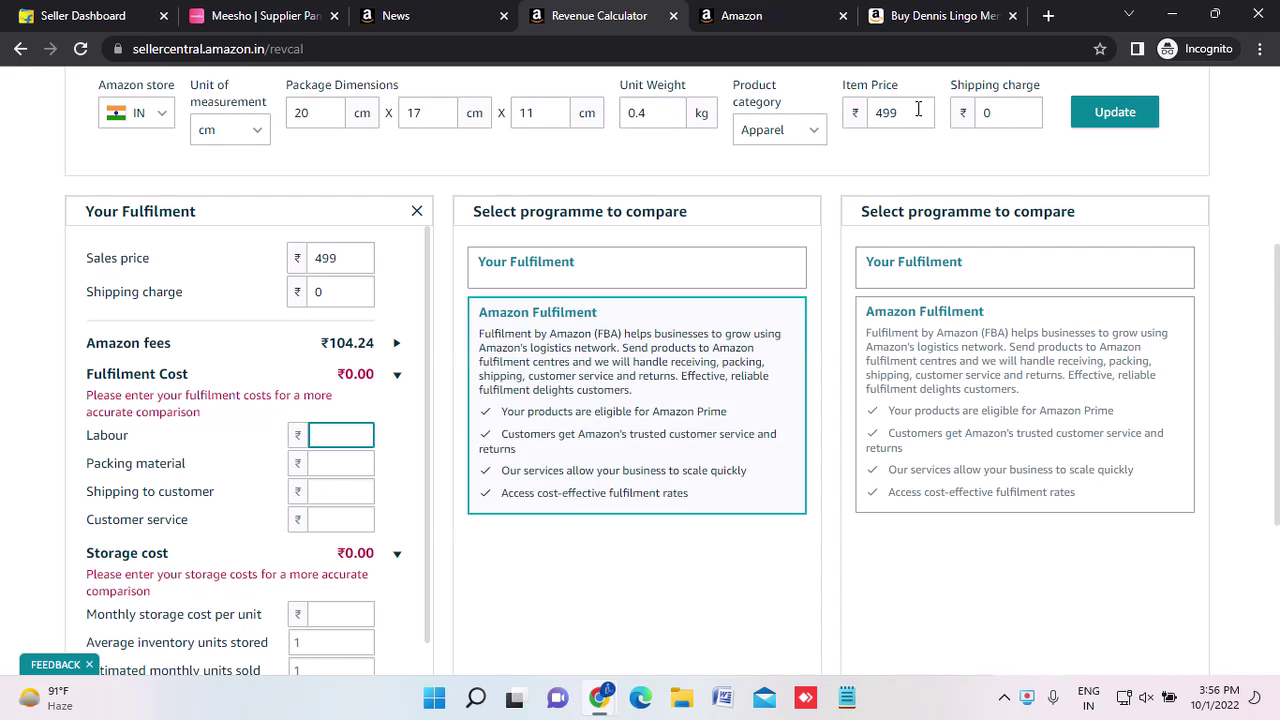
Calculate 10000/100 with a Google search in a new browser tab to work out a per-unit labour cost.
click(1049, 17)
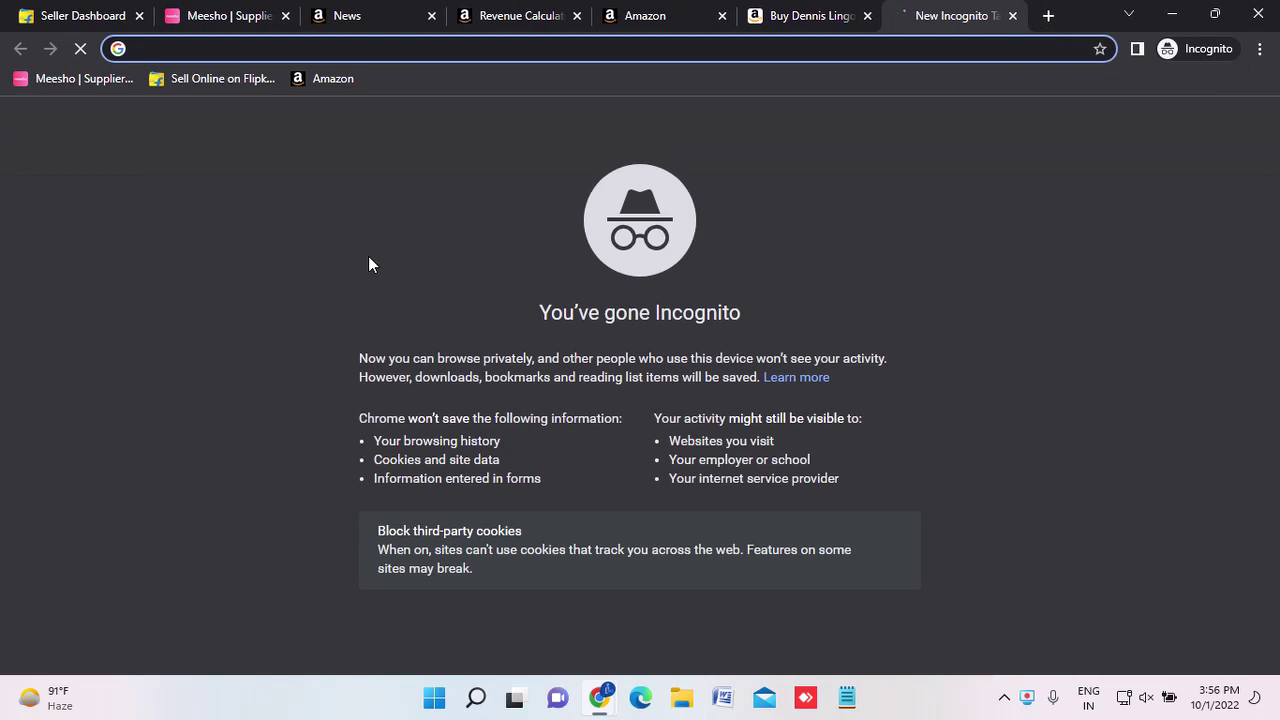
text(10000)
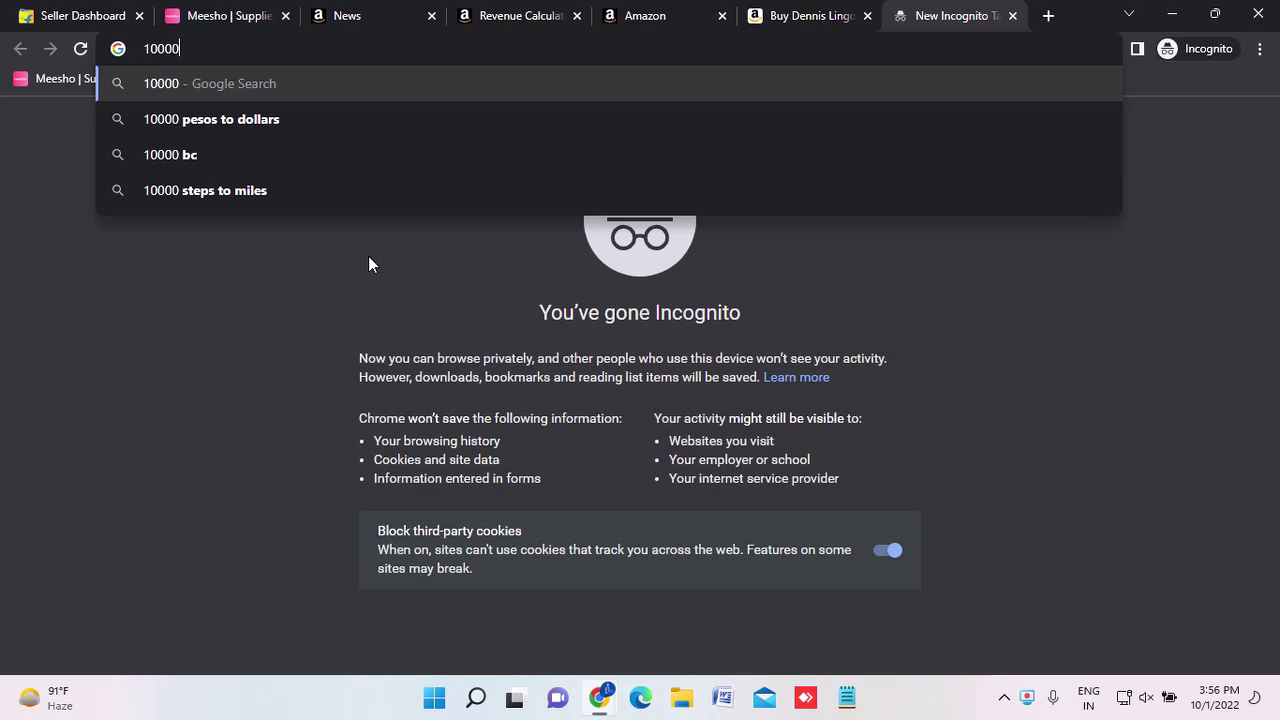
text(/100)
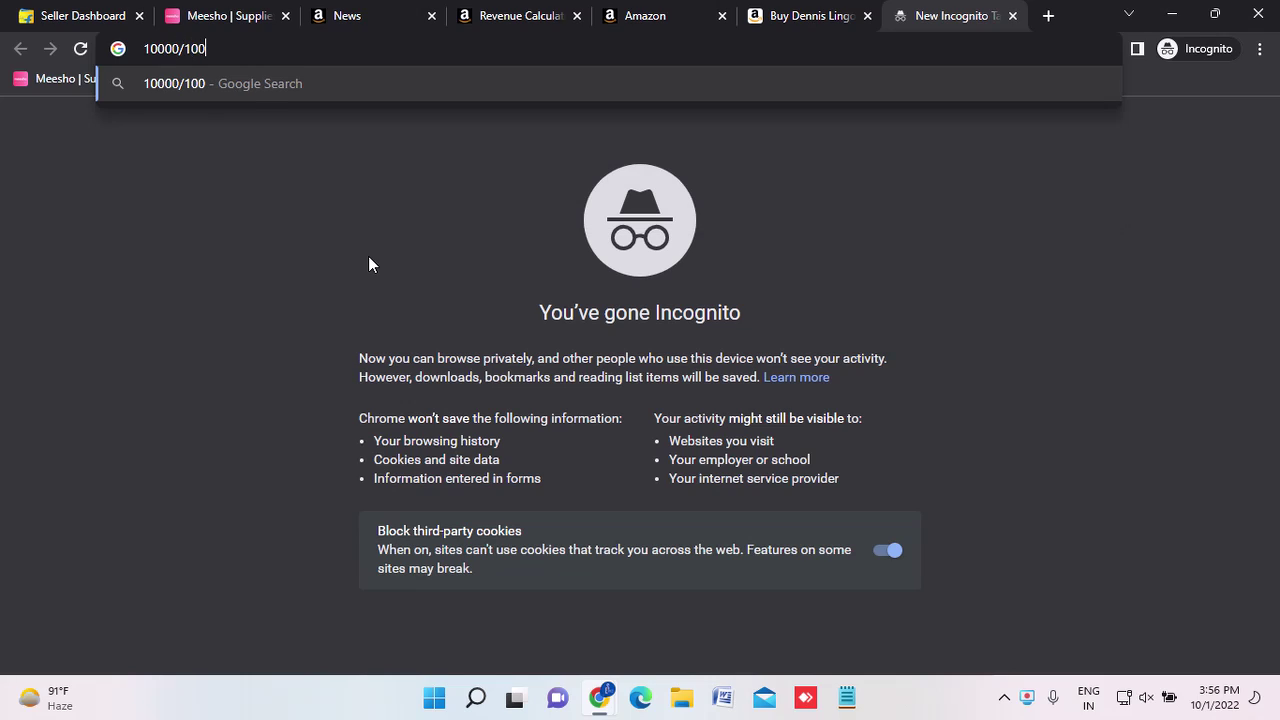
key(Return)
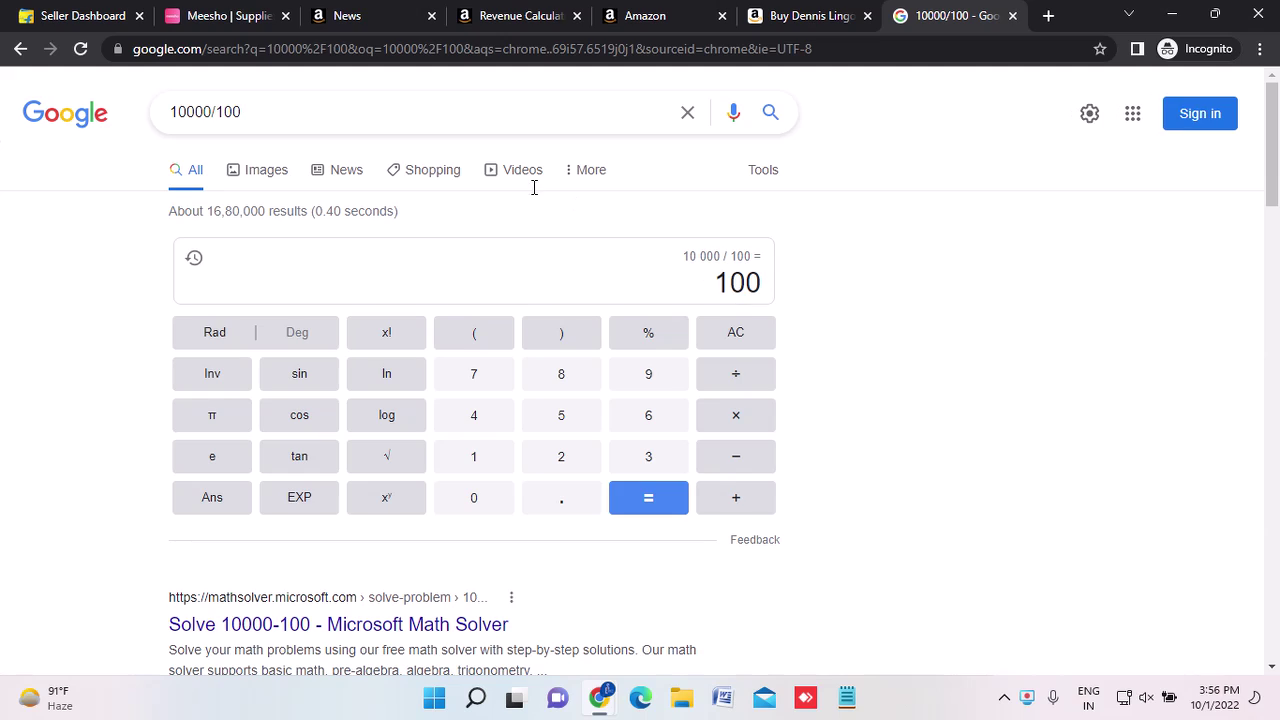
double_click(737, 283)
click(737, 283)
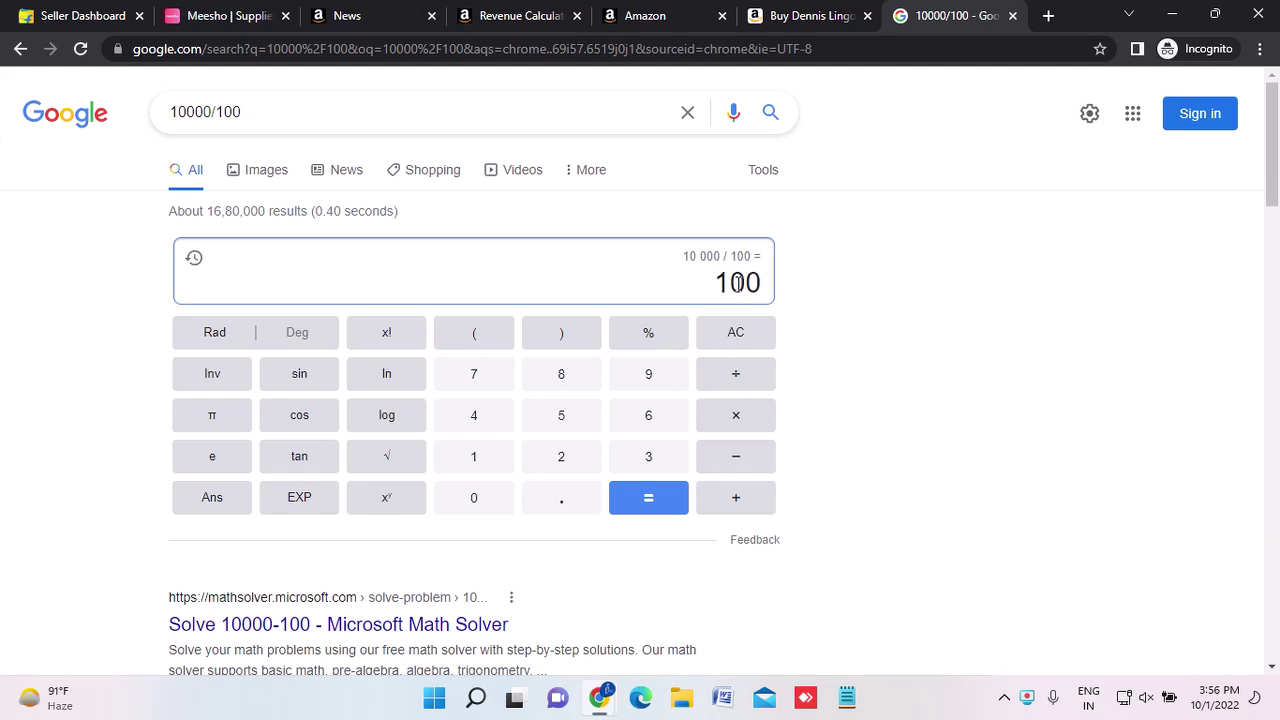
double_click(737, 283)
Return to the Revenue Calculator and enter a Labour cost of ₹20 in the Fulfilment Cost section.
click(798, 10)
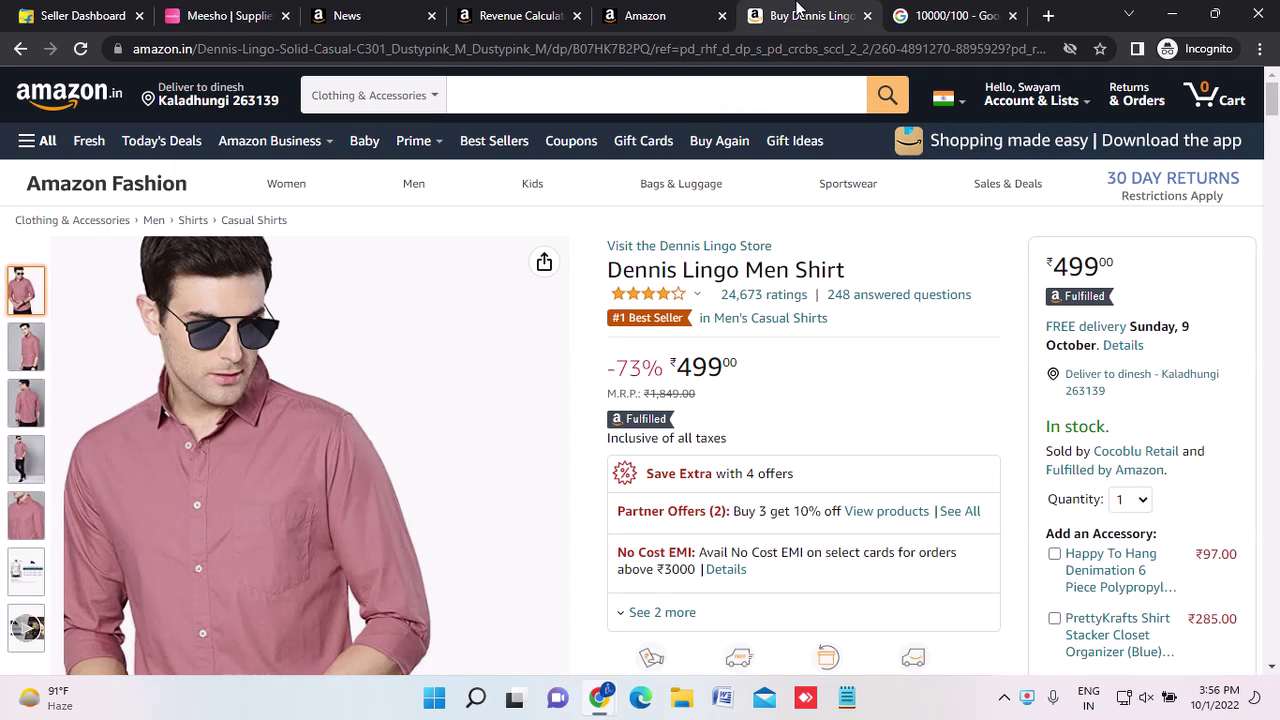
click(636, 12)
click(510, 14)
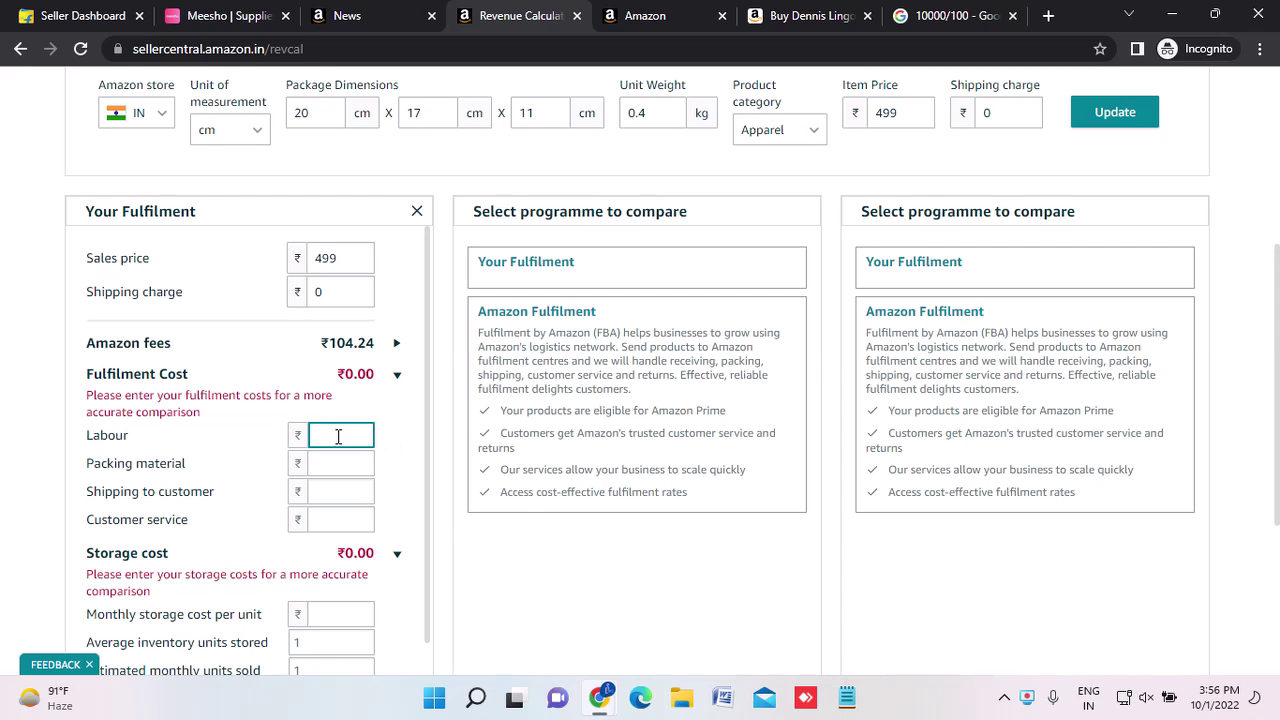
text(20)
click(407, 437)
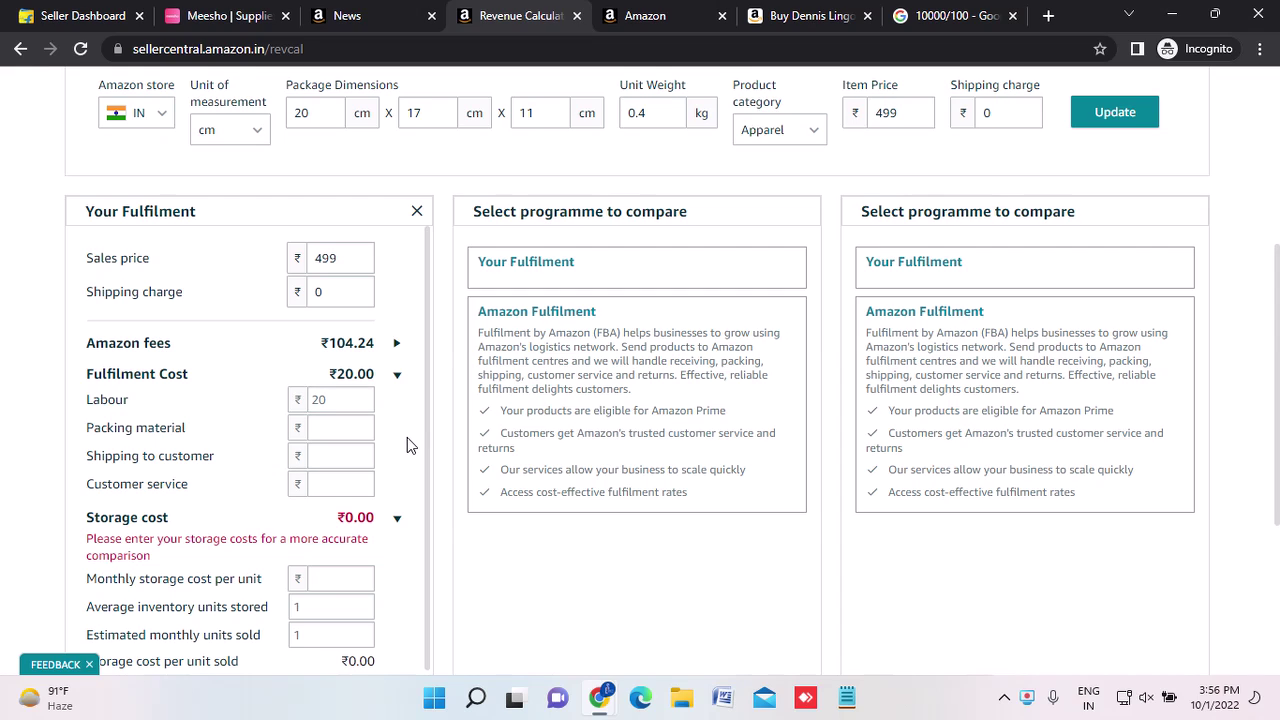
scroll(405, 439, down, 1)
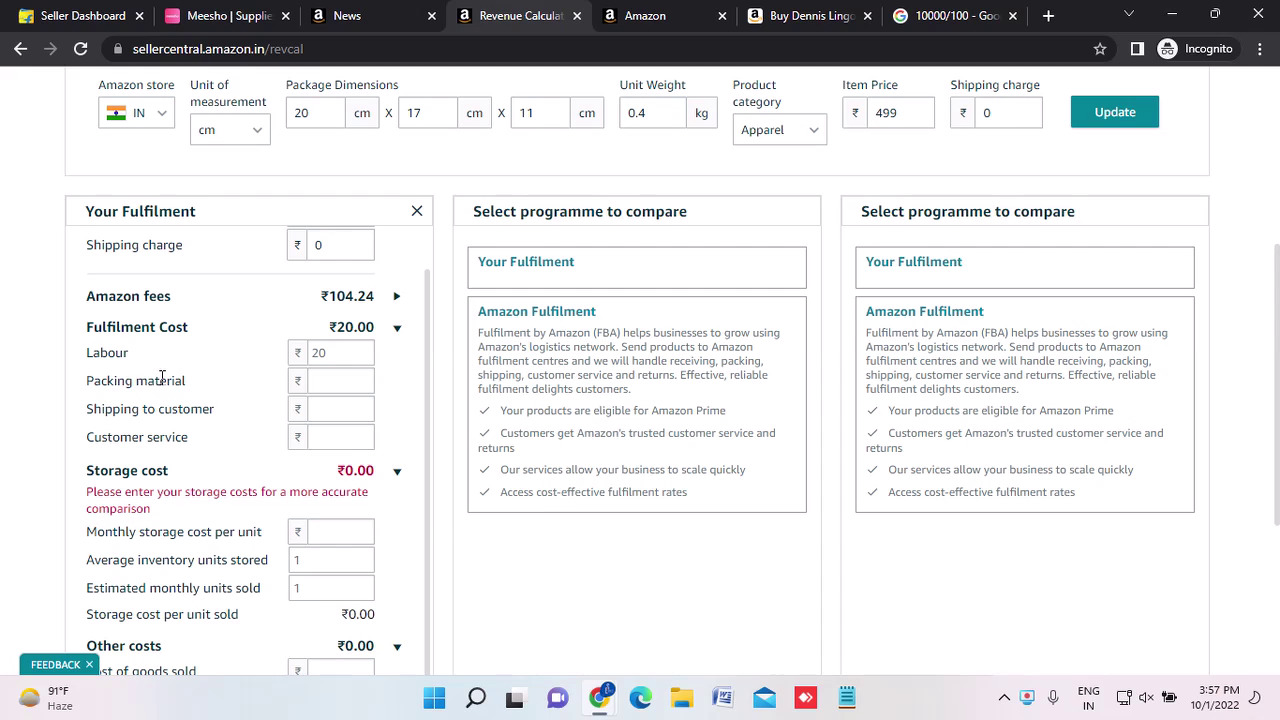
Enter a Packing material cost of ₹10 in the Fulfilment Cost section.
click(344, 381)
text(10)
click(400, 388)
Examine the Shipping to customer field alongside the product's Sales price and Shipping charge fields.
click(327, 411)
click(194, 412)
click(340, 411)
scroll(400, 297, up, 2)
click(328, 292)
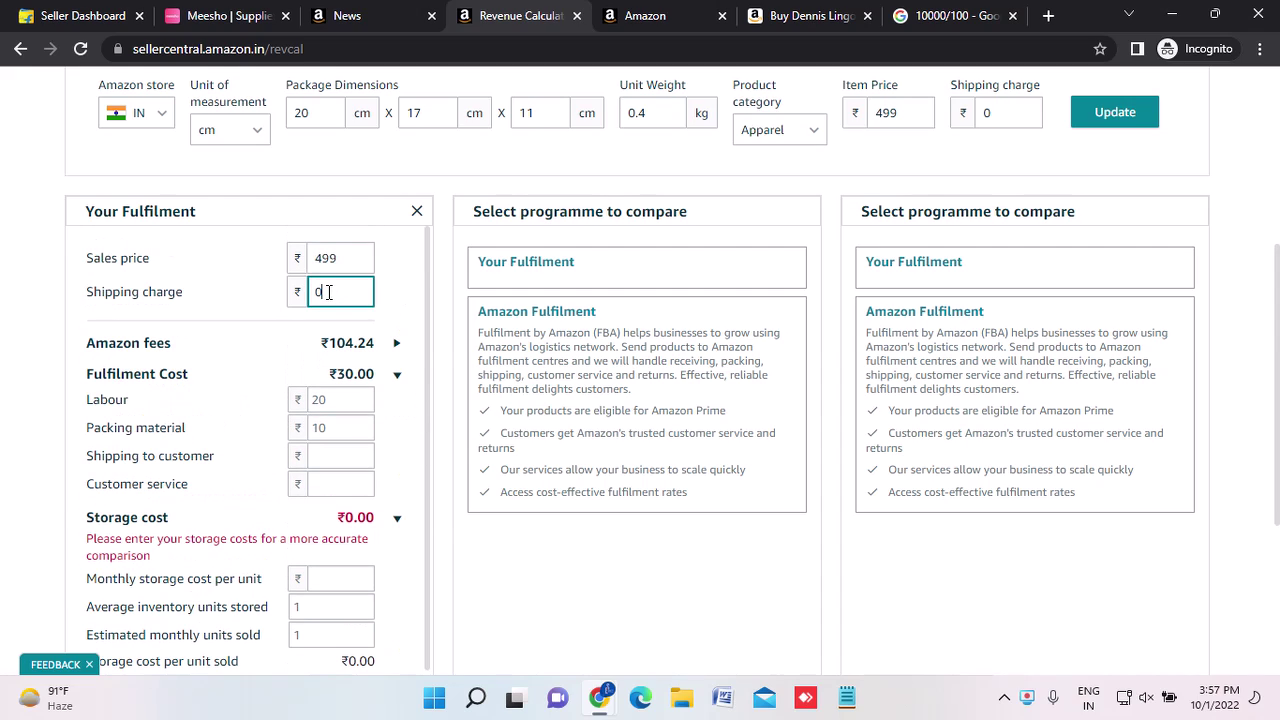
click(393, 434)
scroll(393, 434, down, 1)
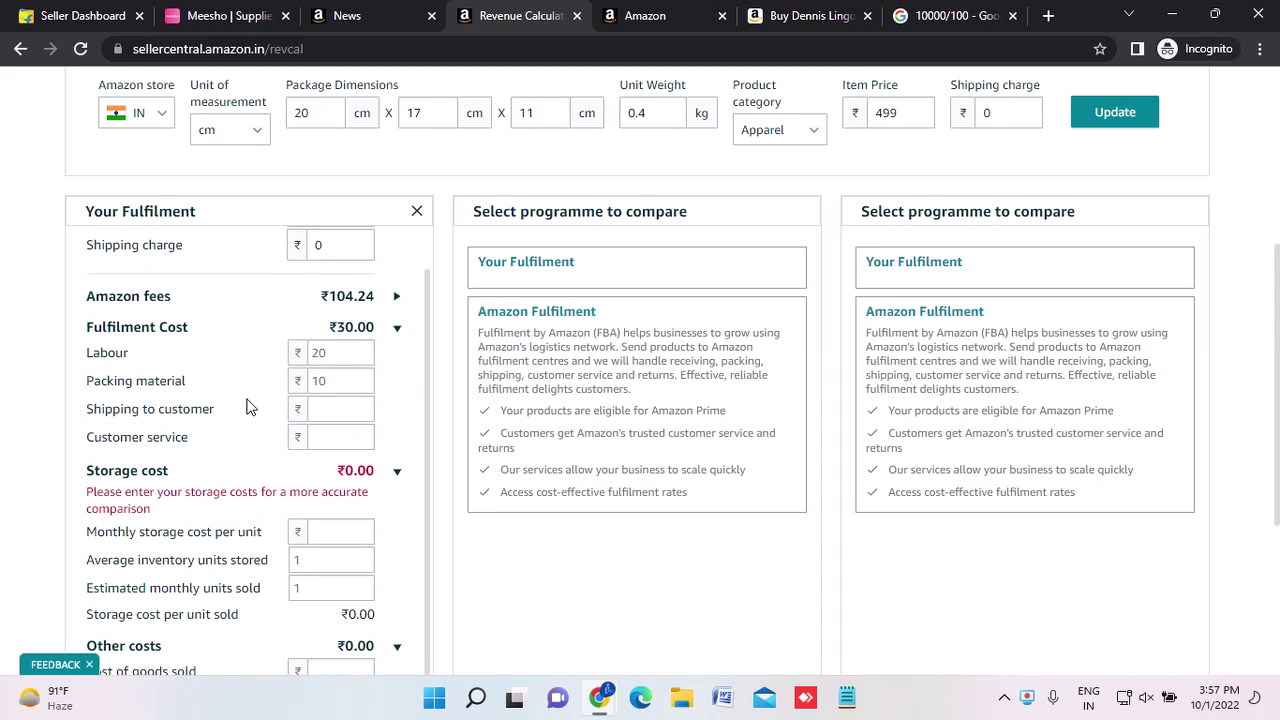
click(335, 412)
scroll(340, 418, up, 1)
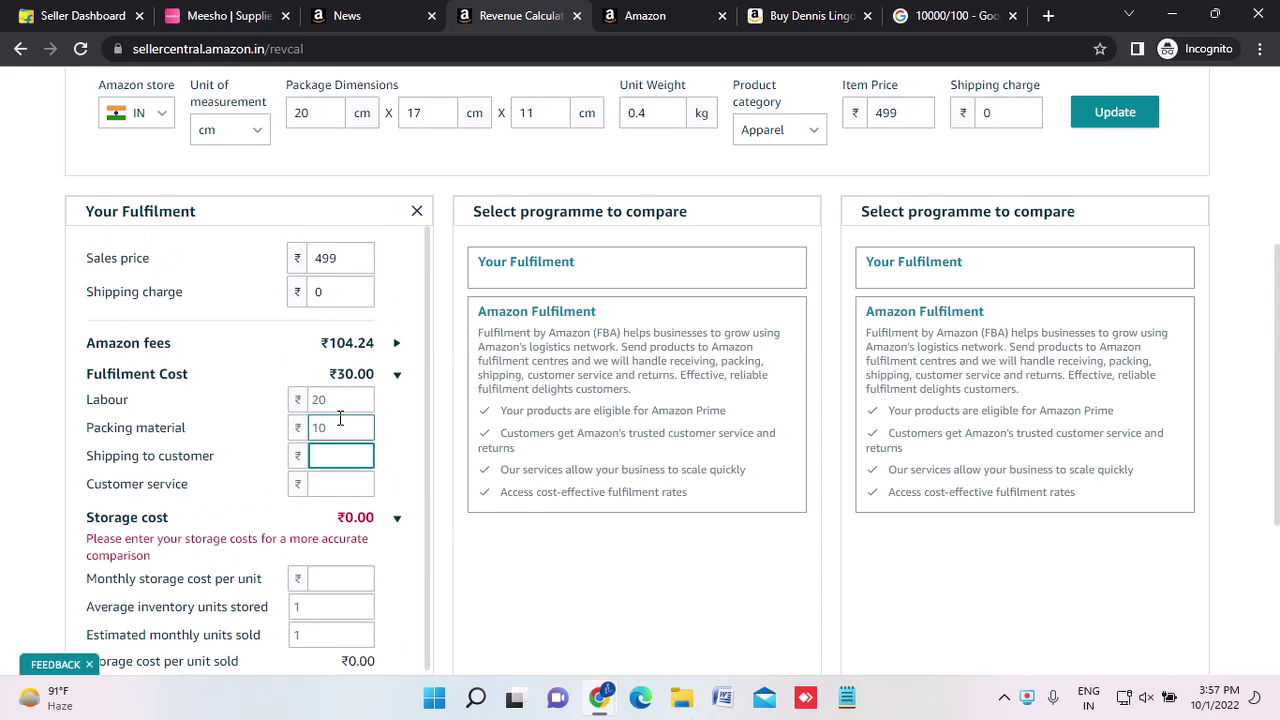
click(339, 291)
click(326, 258)
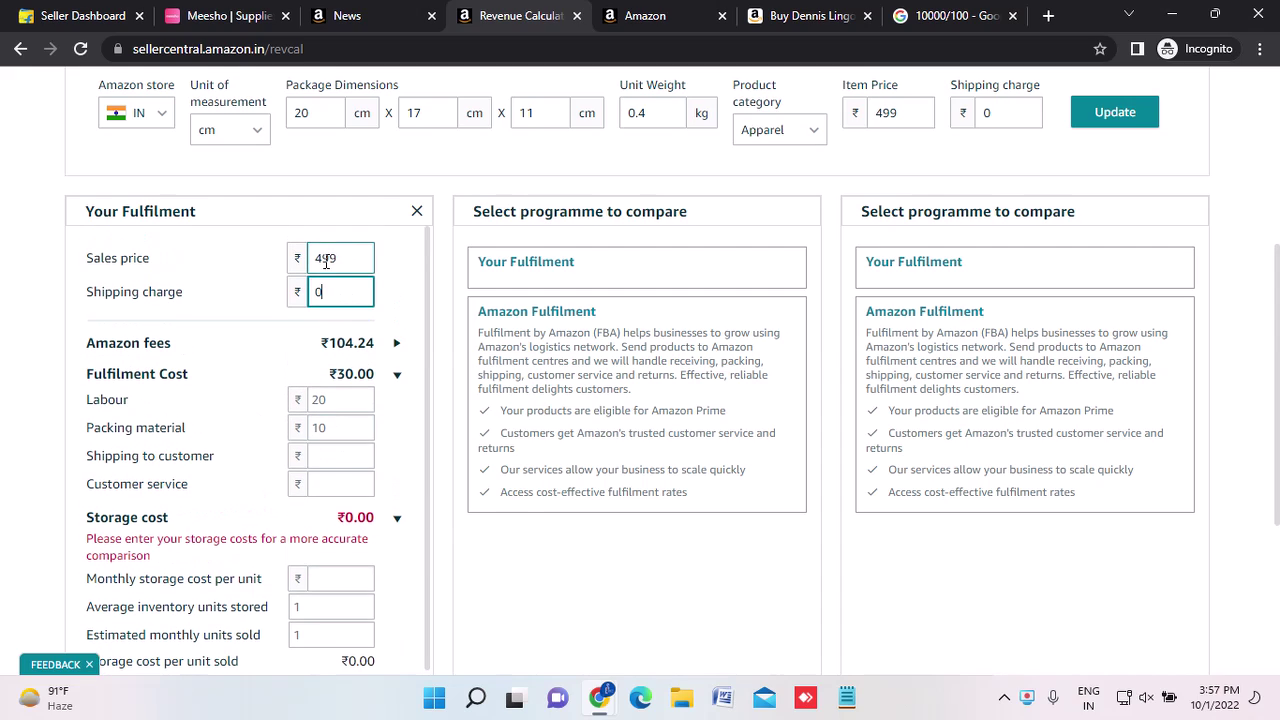
double_click(326, 258)
click(408, 292)
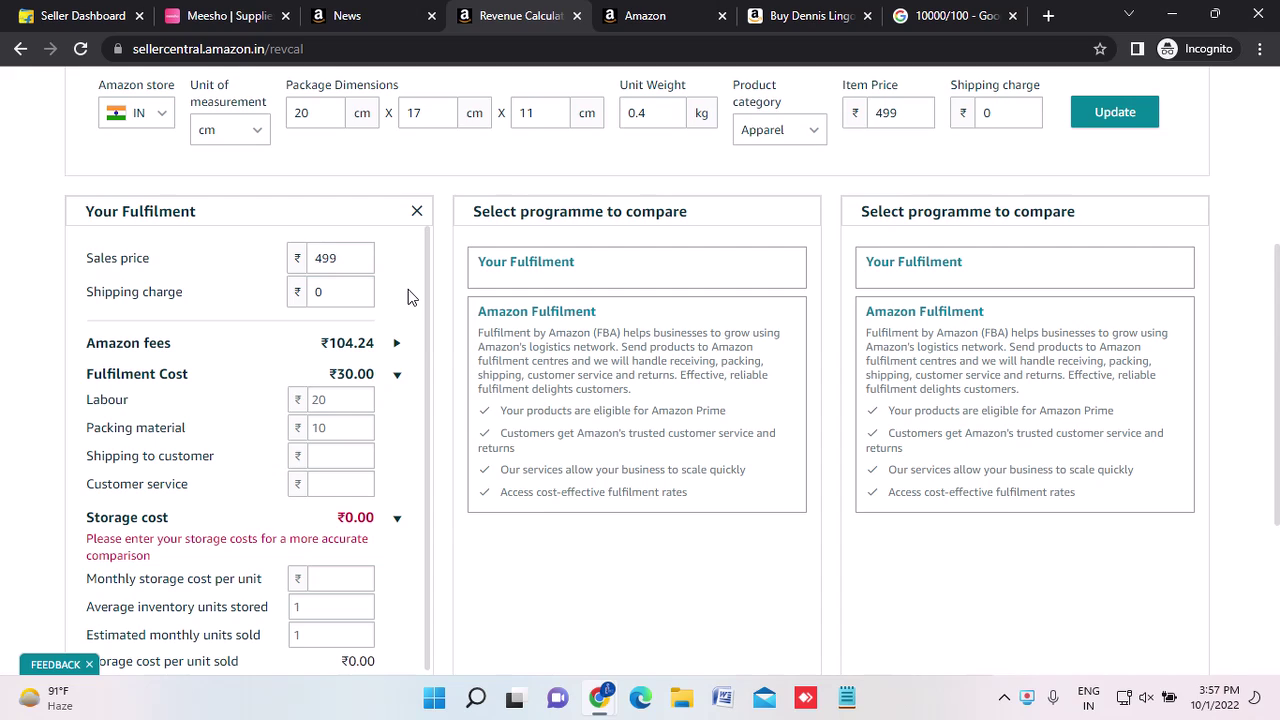
scroll(408, 292, down, 1)
click(365, 362)
click(165, 417)
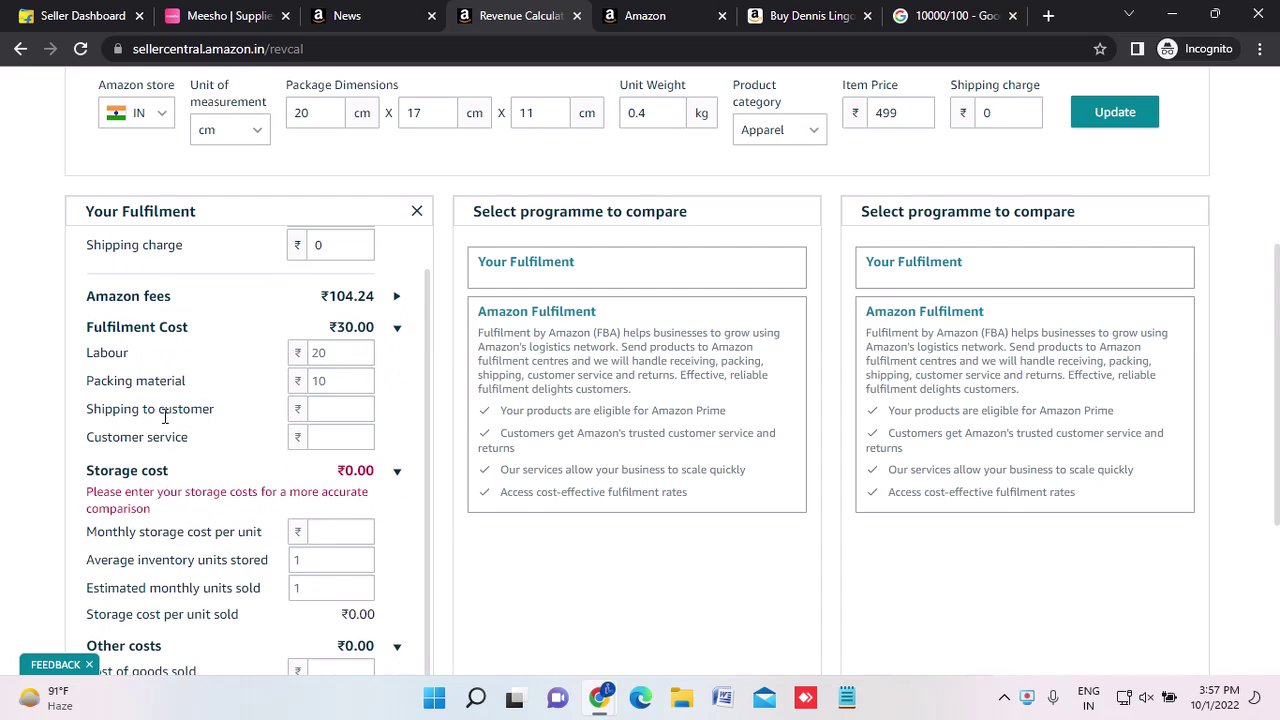
Enter a Shipping to customer cost of ₹85 in the Fulfilment Cost section.
click(329, 408)
text(85)
click(409, 429)
scroll(409, 429, down, 1)
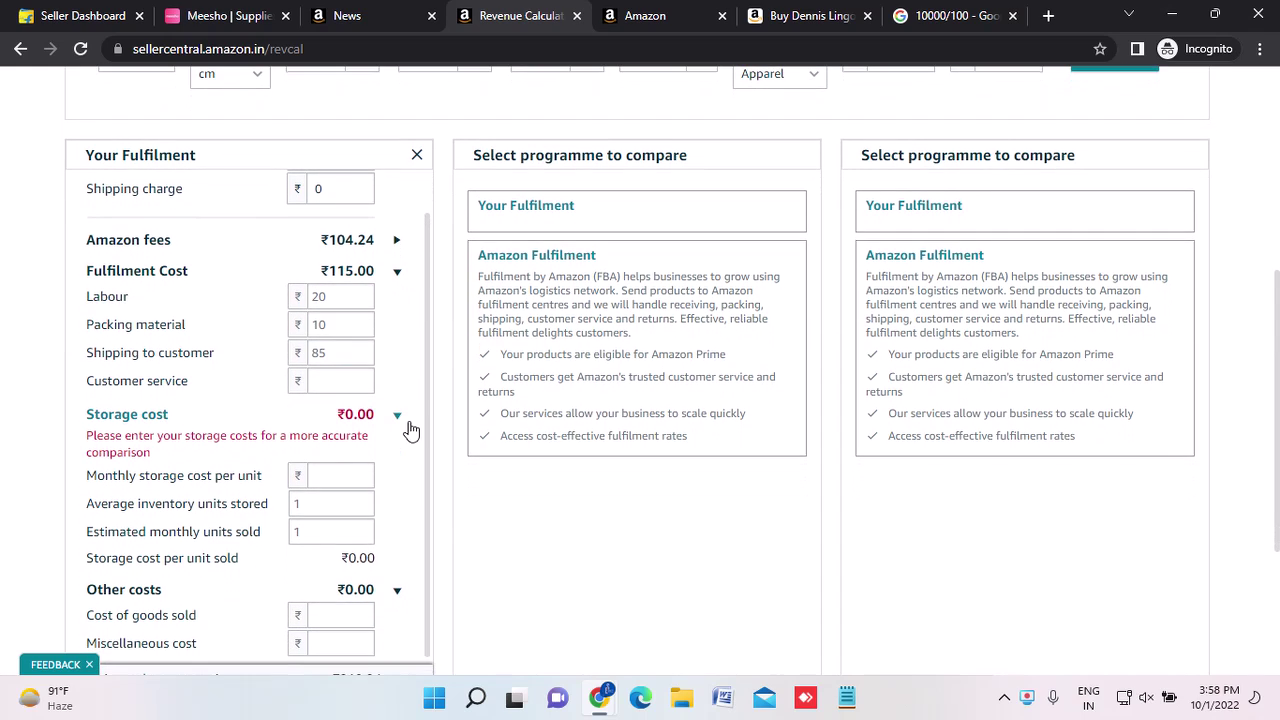
Enter a Customer service cost of ₹0 in the Fulfilment Cost section.
click(340, 379)
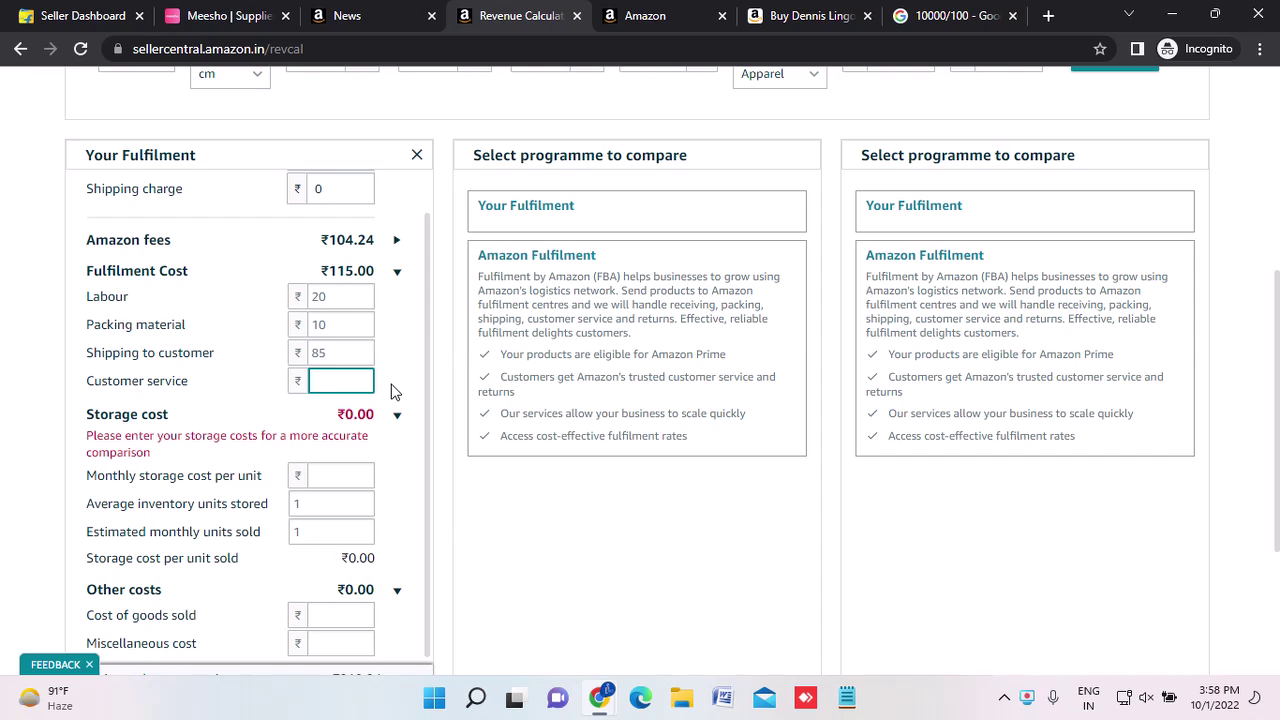
click(391, 391)
text(0)
click(409, 388)
scroll(409, 388, down, 2)
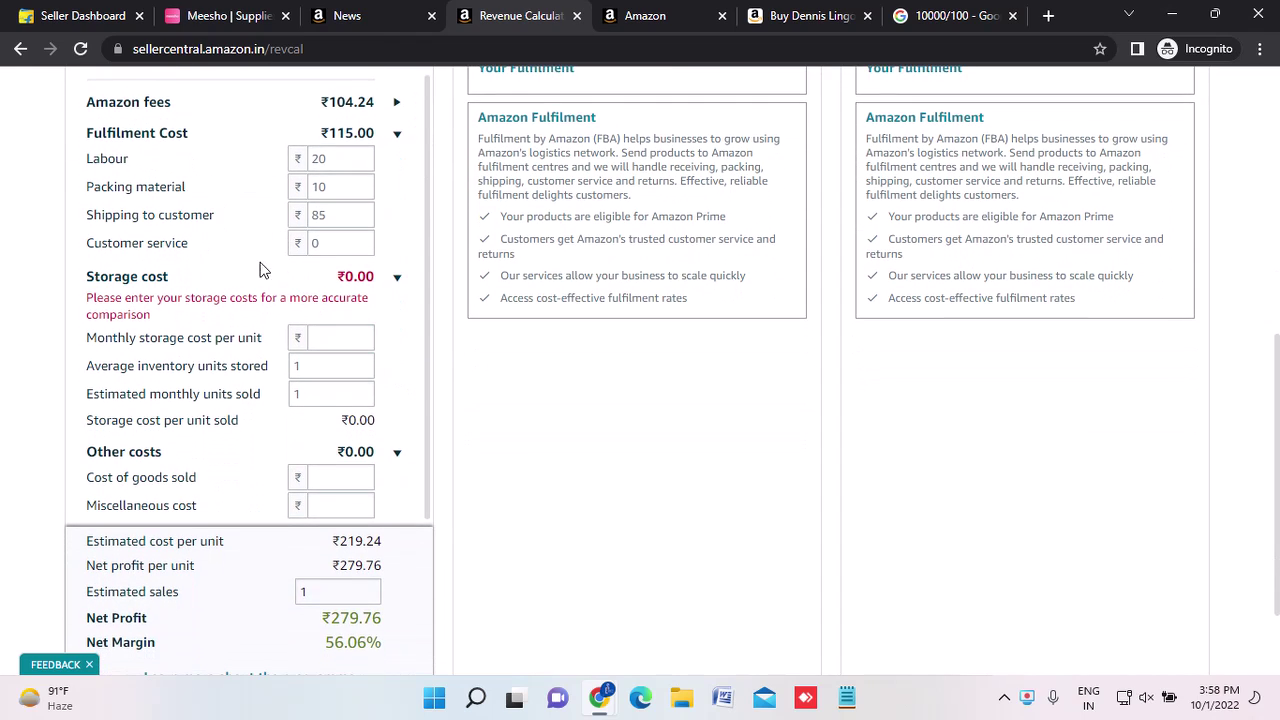
Read the explanation of Monthly storage cost per unit and set its value to ₹0 in the Storage cost section.
click(396, 280)
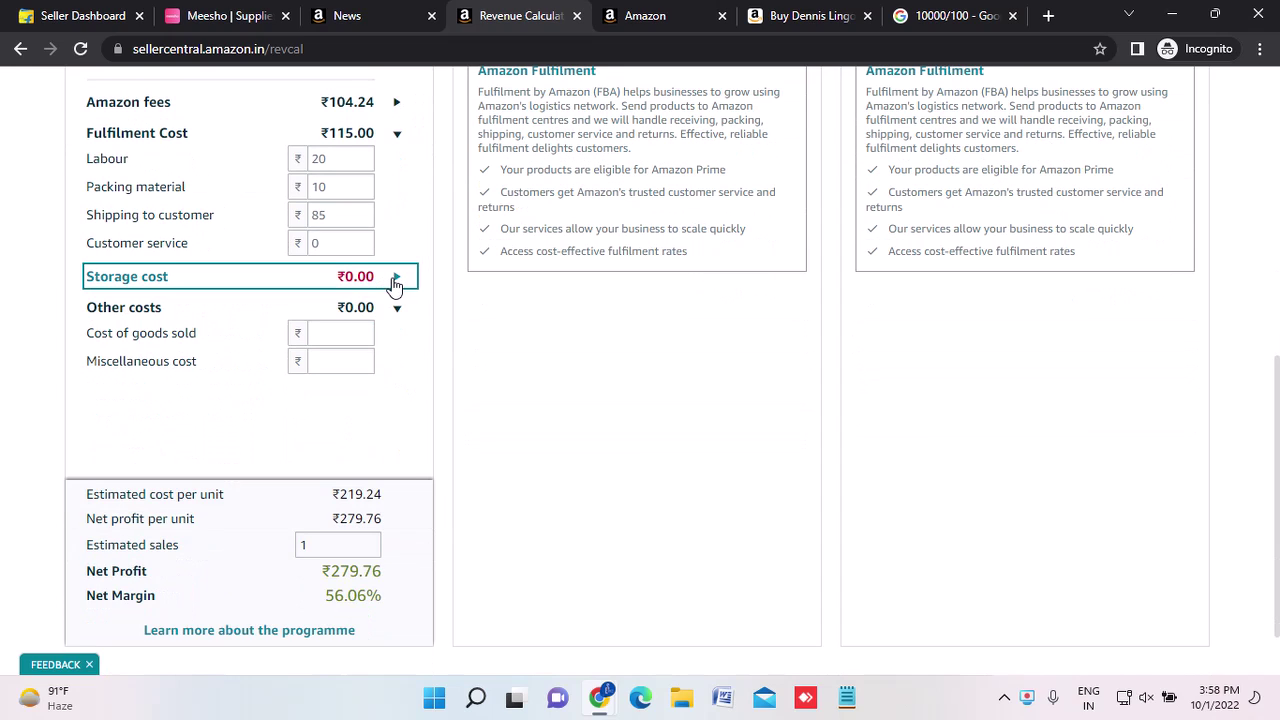
click(396, 280)
mouse_move(150, 346)
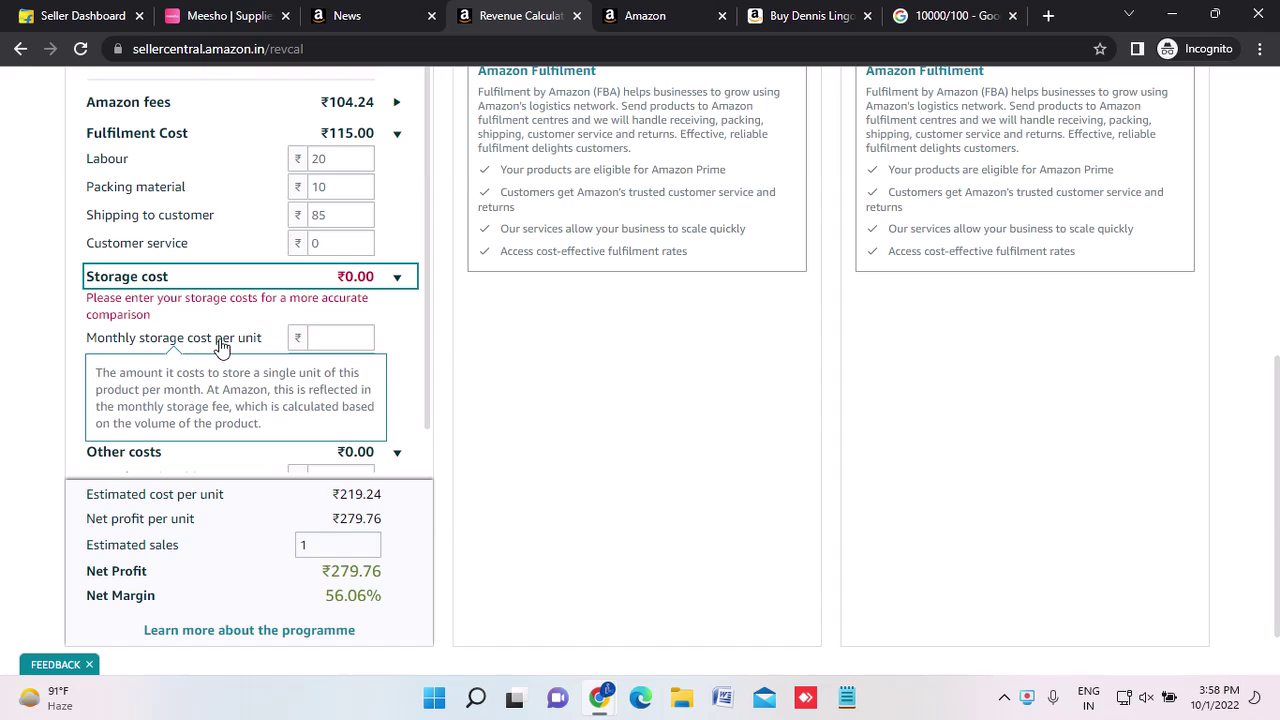
click(319, 343)
click(398, 354)
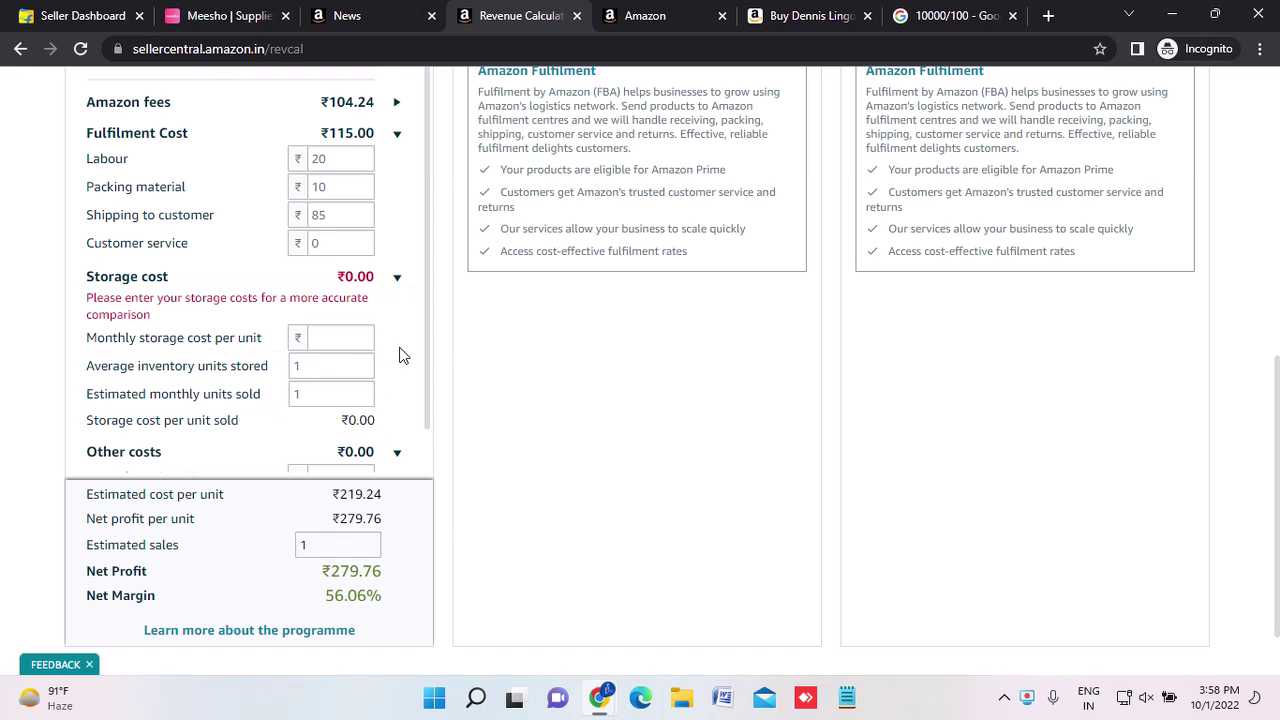
click(320, 337)
text(0)
Examine the Average inventory units stored and Estimated monthly units sold fields, leaving the Storage cost section expanded.
click(334, 362)
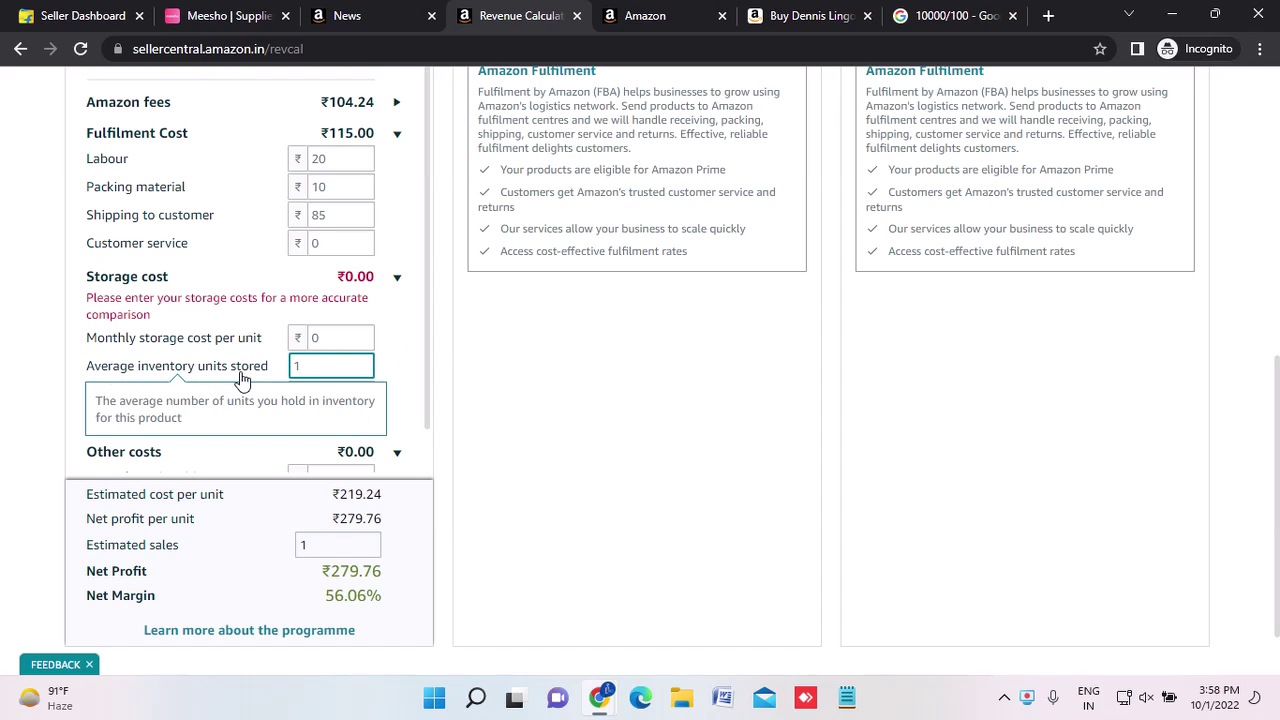
click(398, 378)
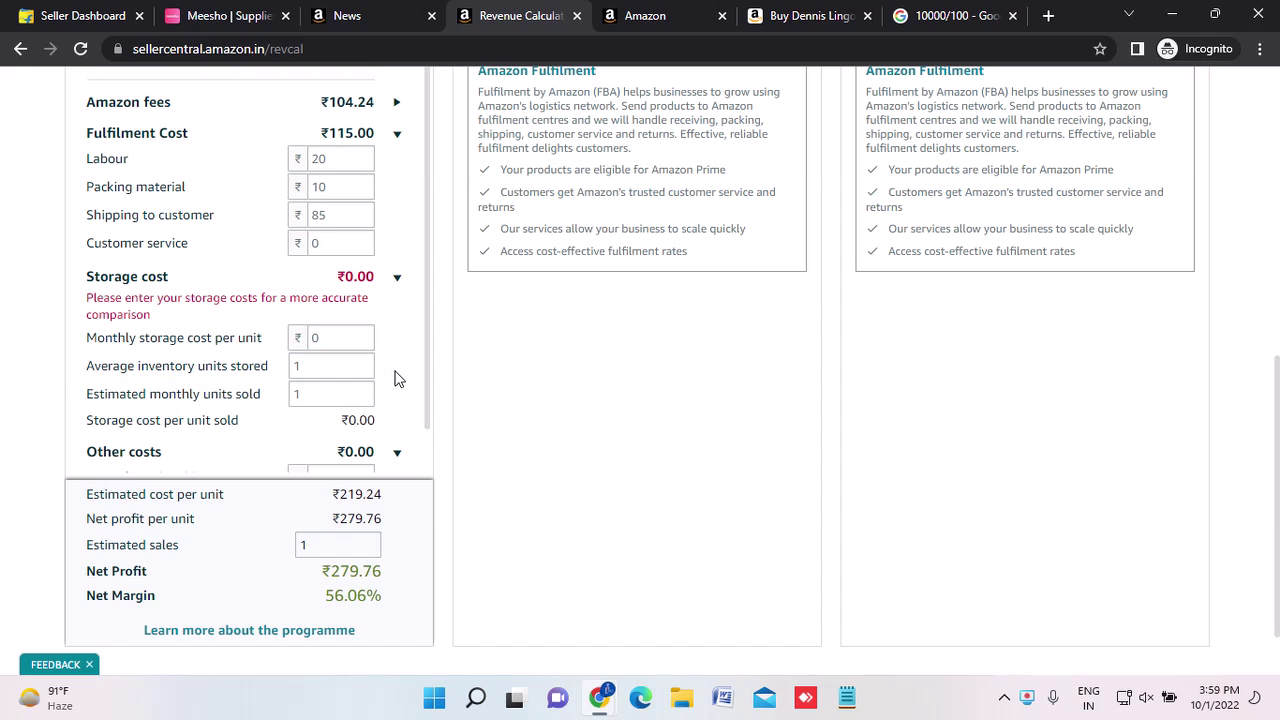
click(337, 366)
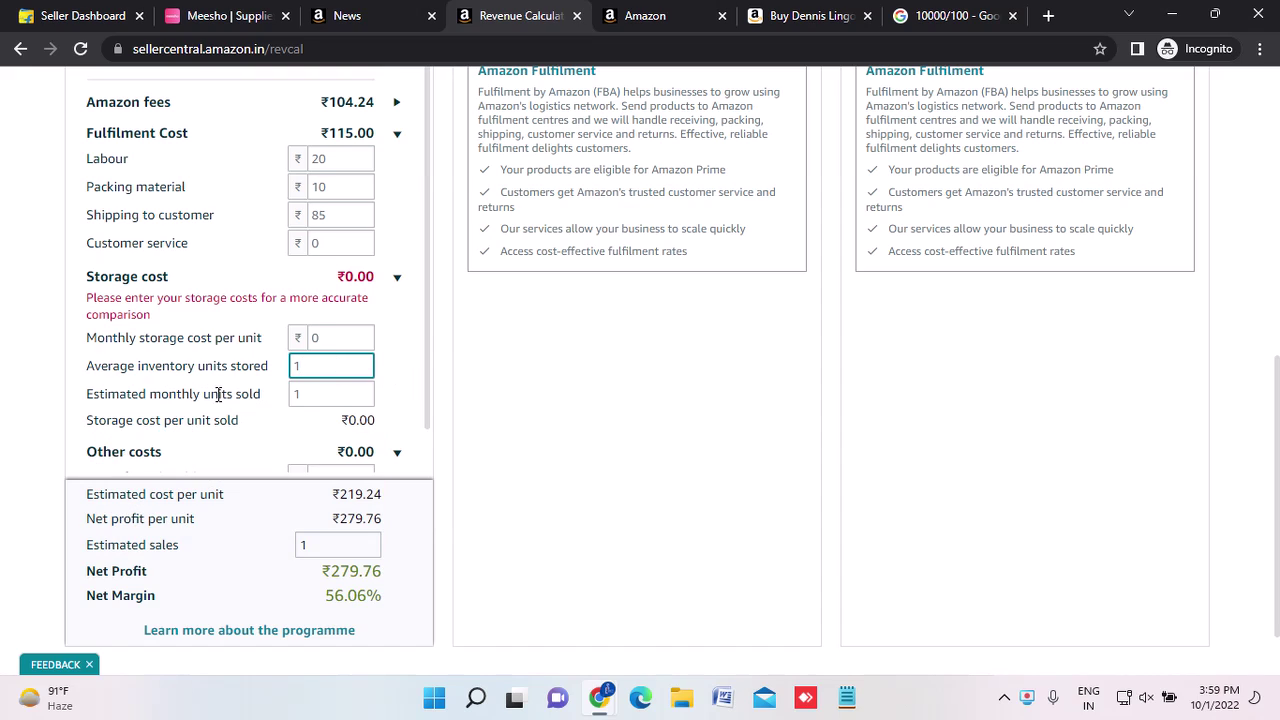
click(333, 396)
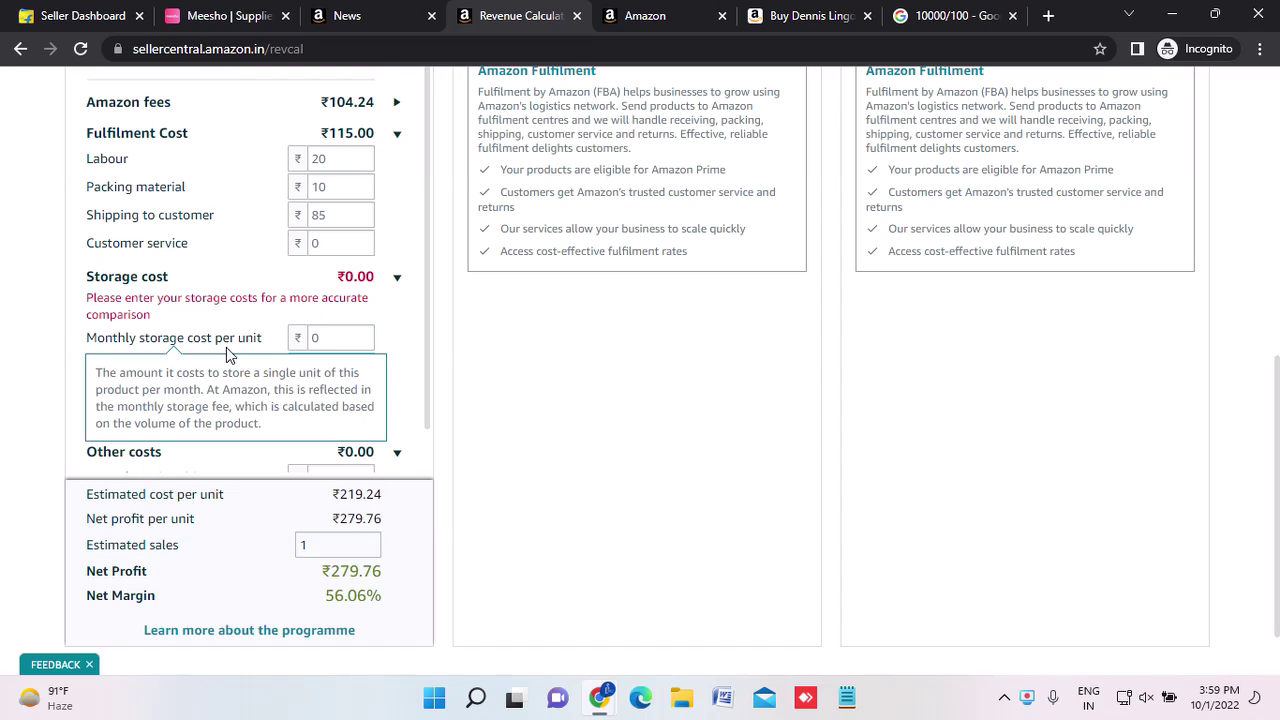
click(386, 280)
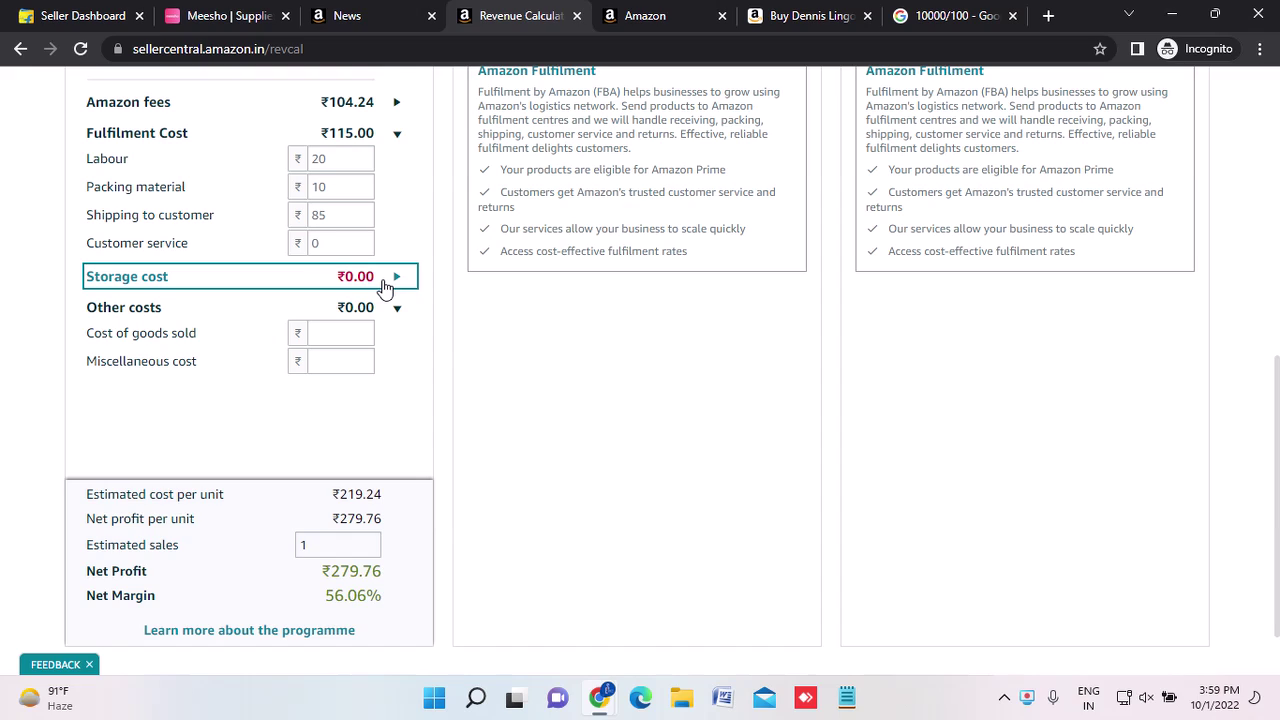
click(385, 288)
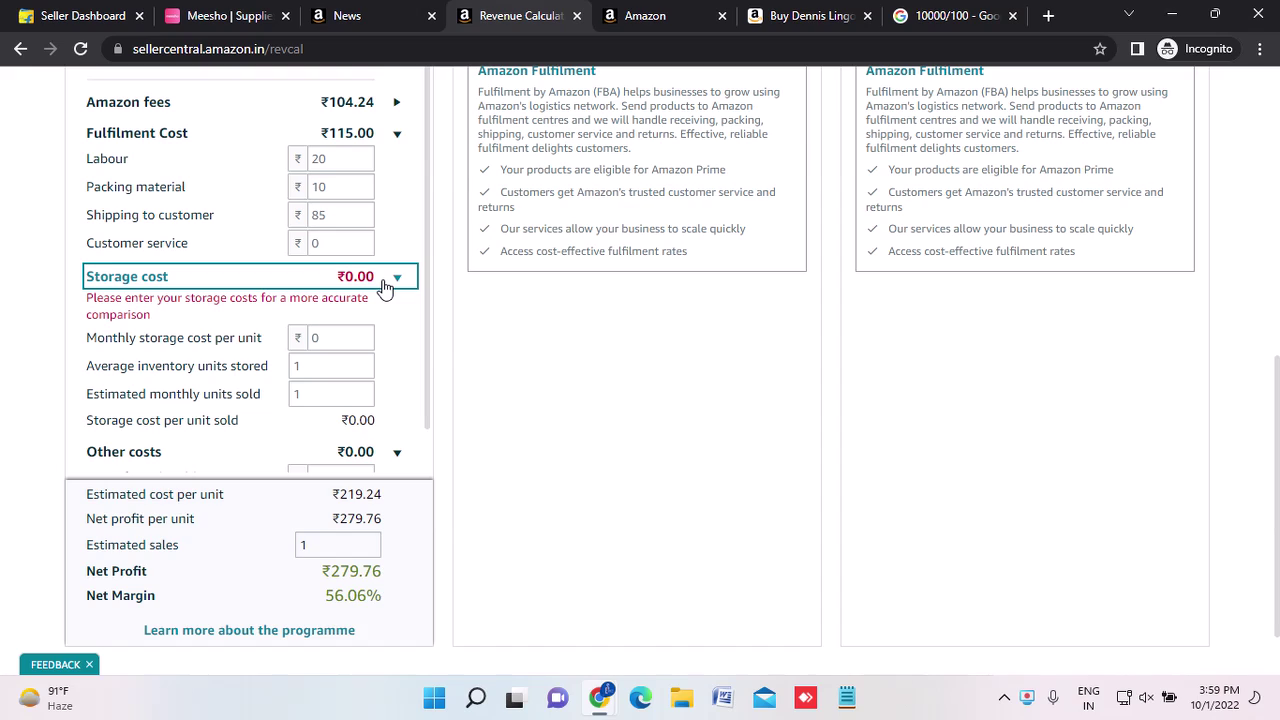
Enter sample storage values: a Monthly storage cost per unit of ₹10 and Average inventory units stored of 500.
click(340, 337)
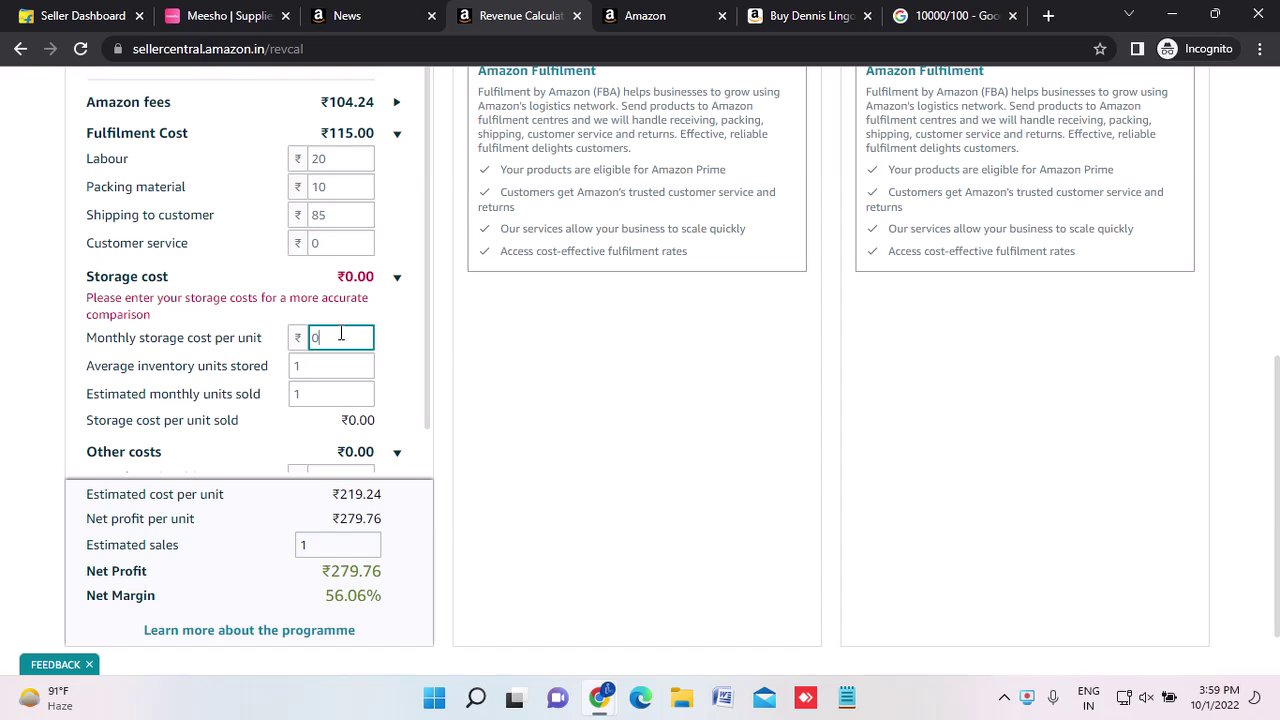
text(10)
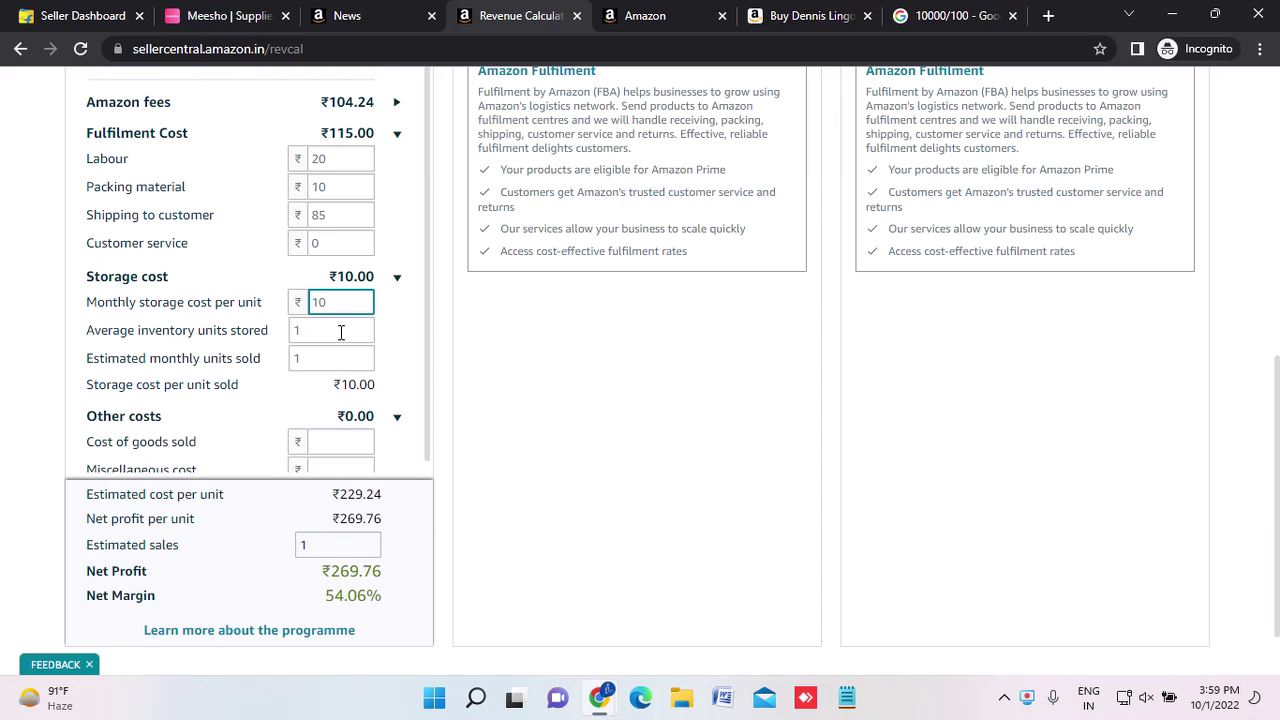
click(323, 331)
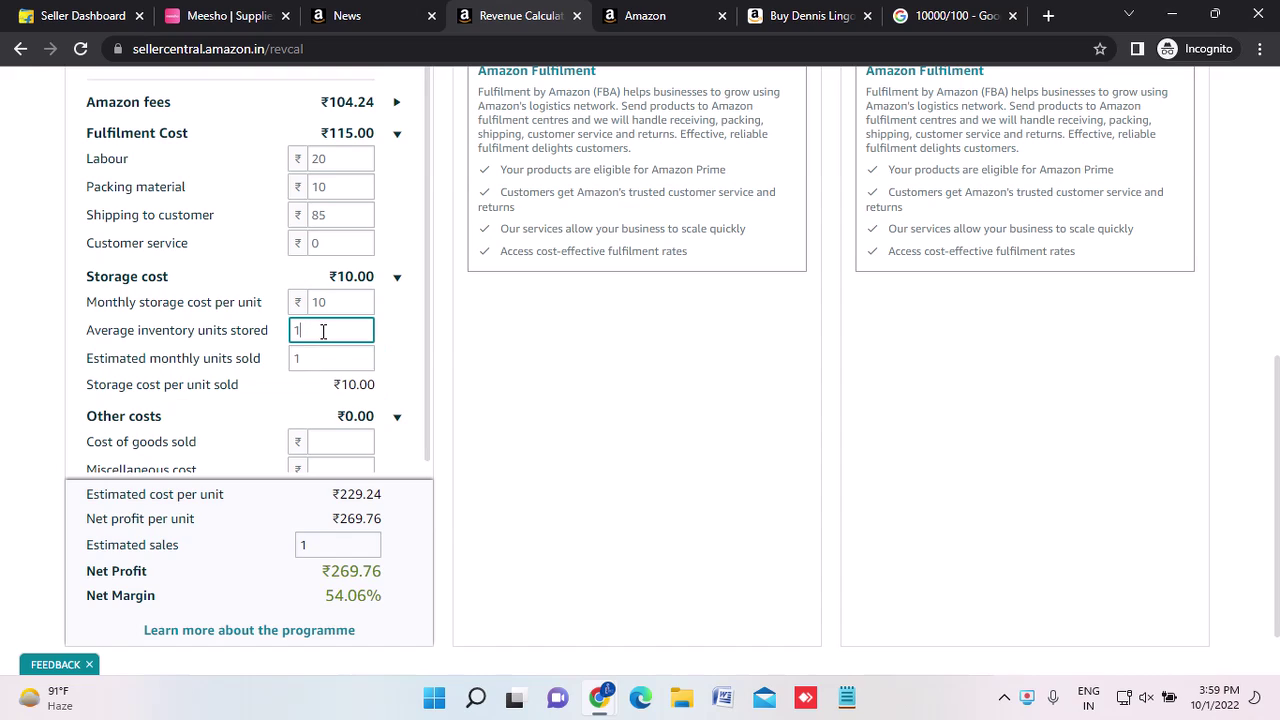
key(BackSpace)
text(500)
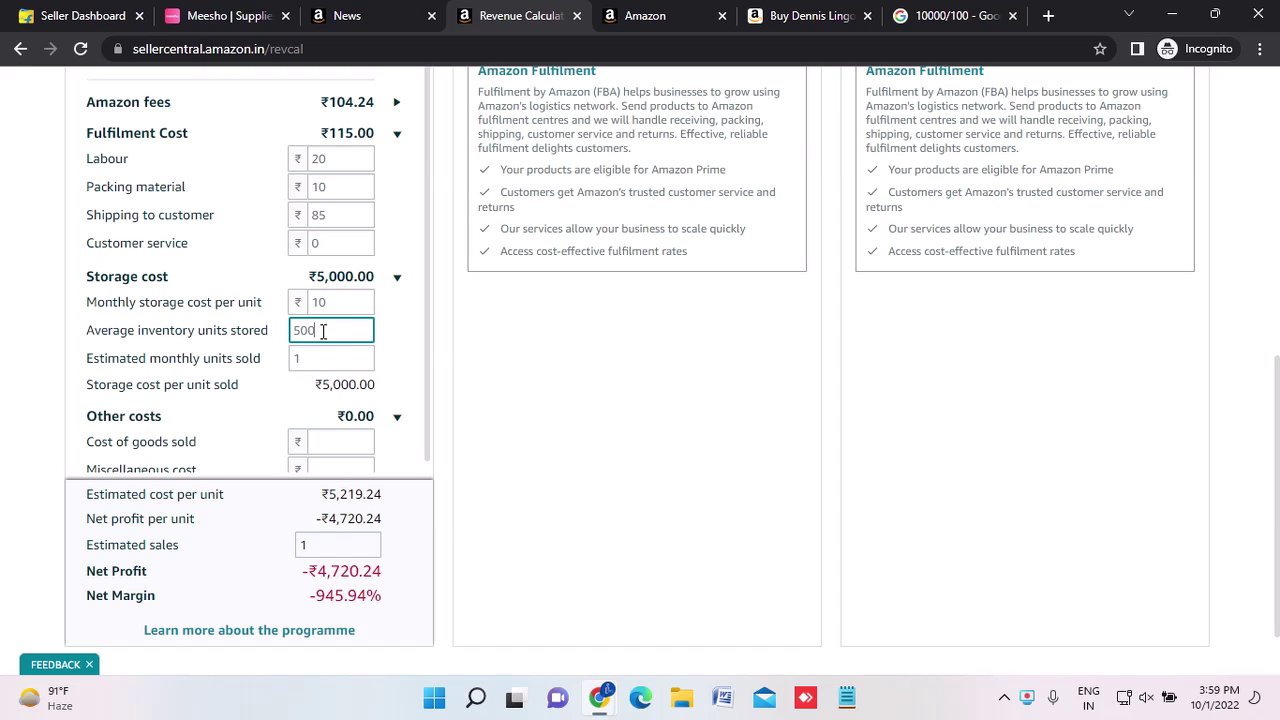
Set Estimated monthly units sold to 200 as a sample and check the explanation and amount of Storage cost per unit sold.
click(317, 367)
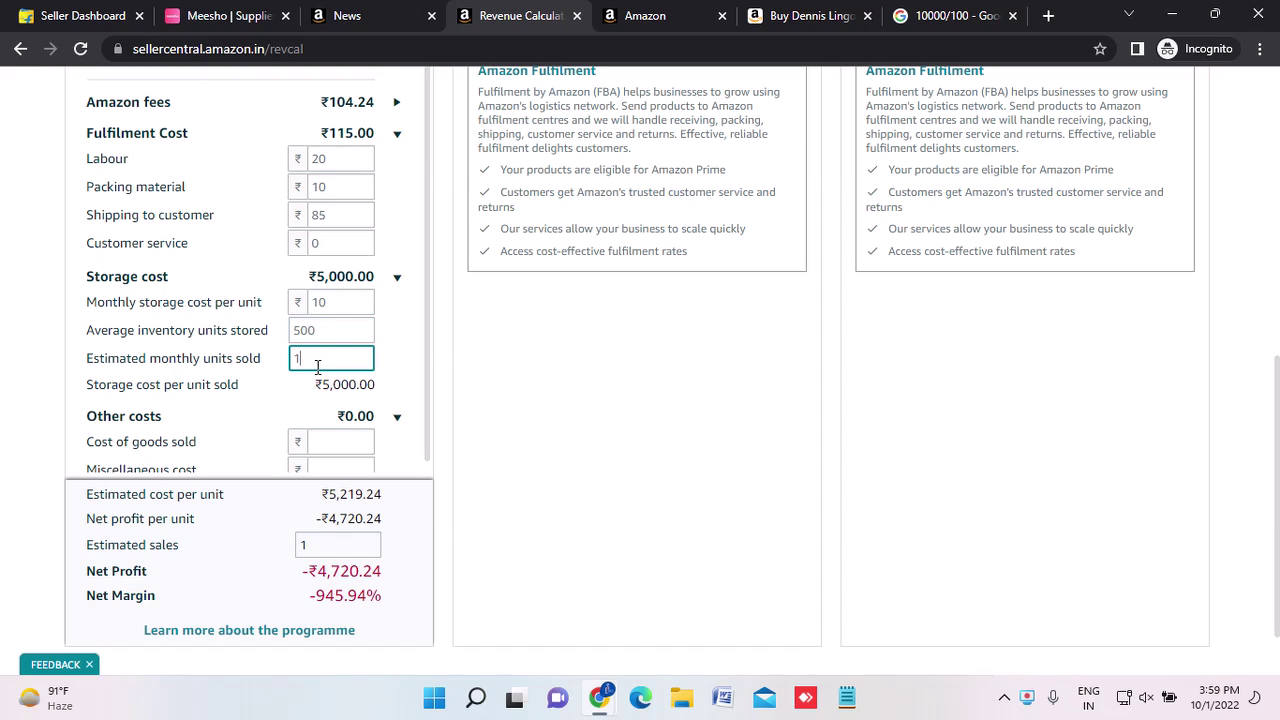
text(000)
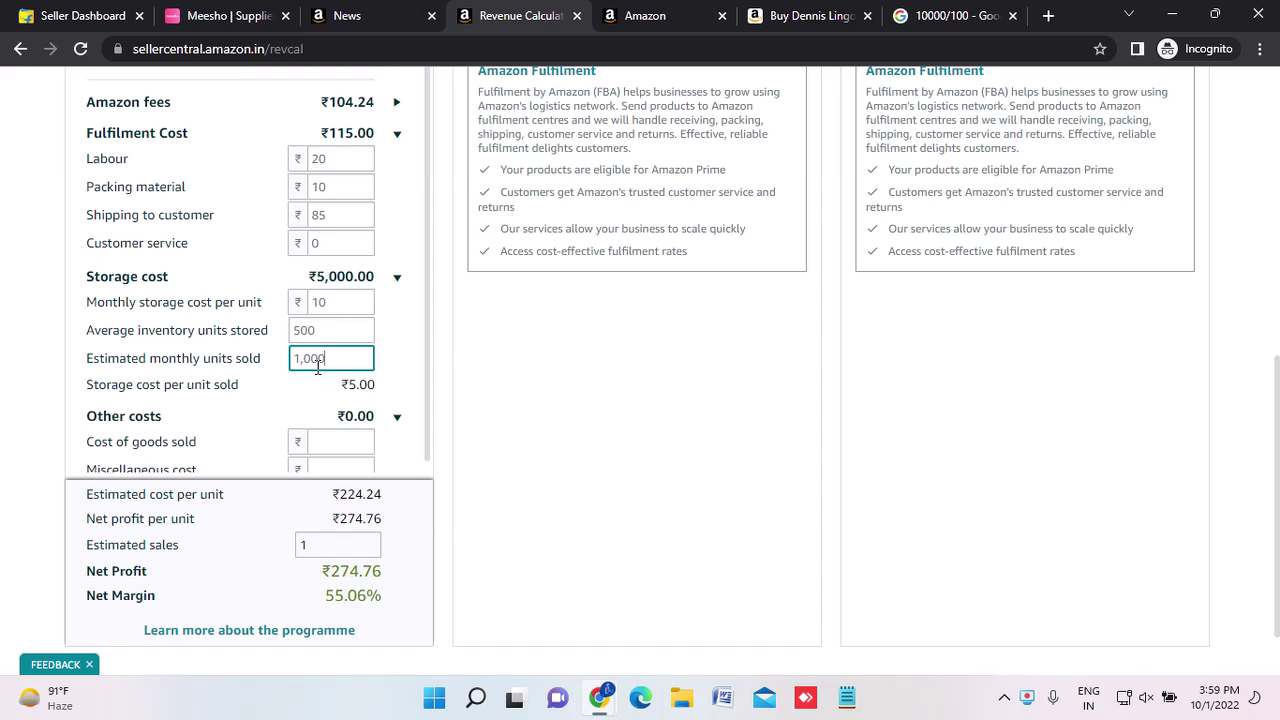
key(BackSpace)
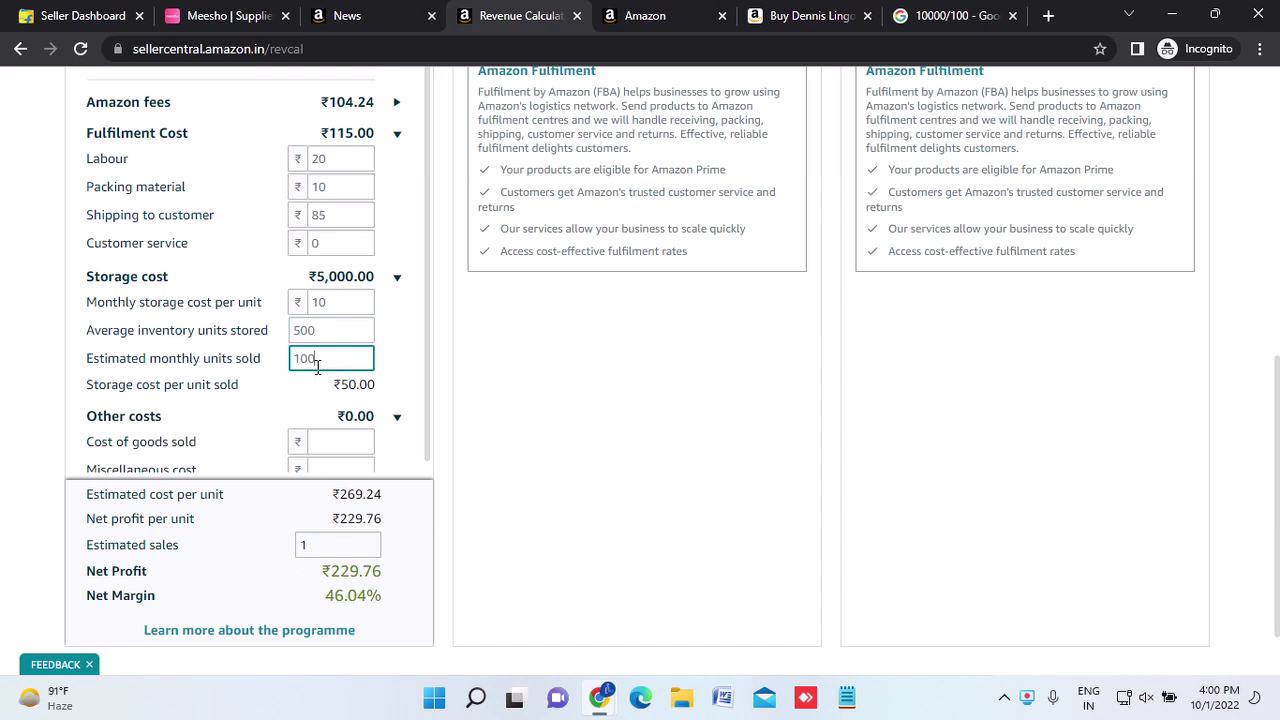
key(BackSpace)
key(BackSpace)
key(BackSpace)
text(2,000)
key(BackSpace)
click(407, 363)
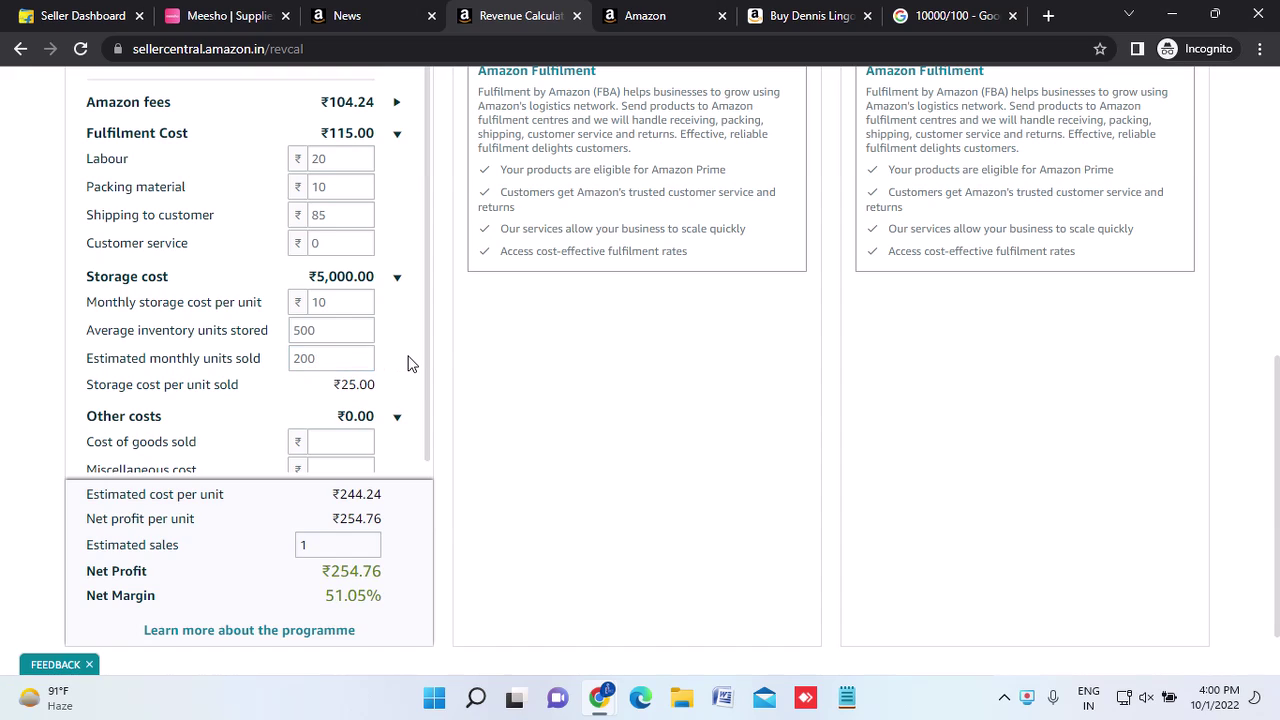
mouse_move(126, 396)
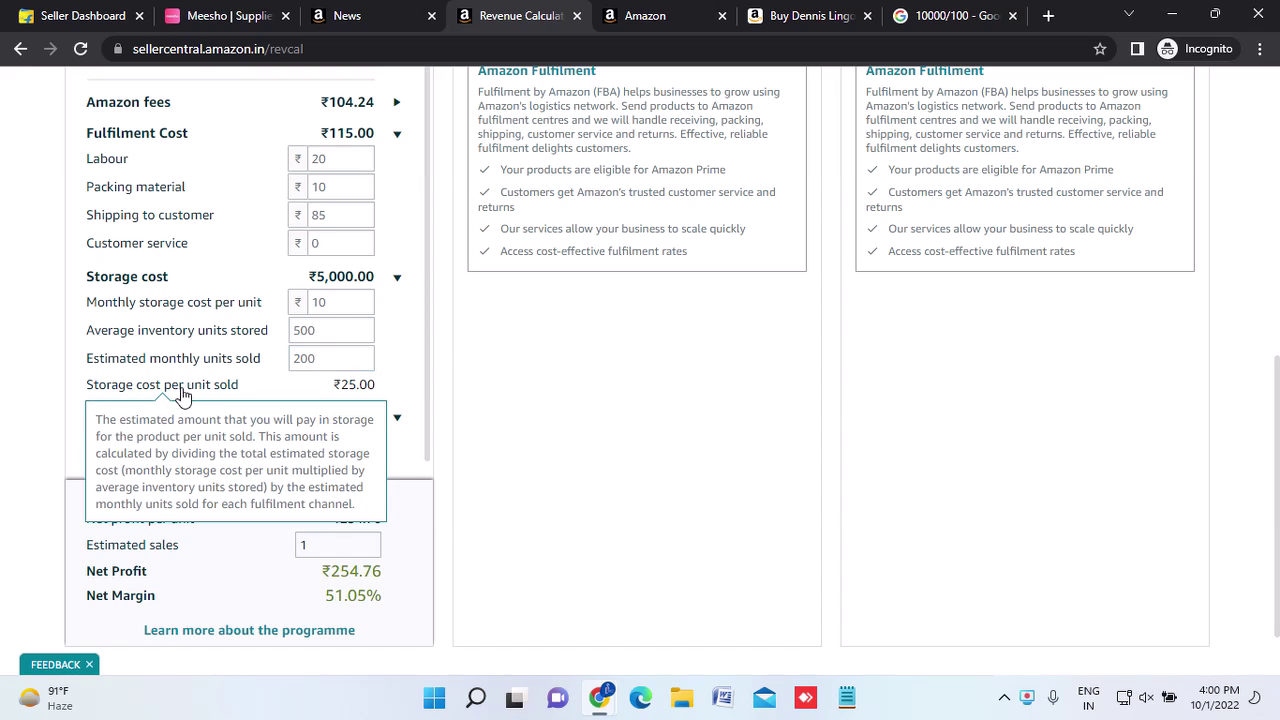
double_click(356, 386)
triple_click(356, 388)
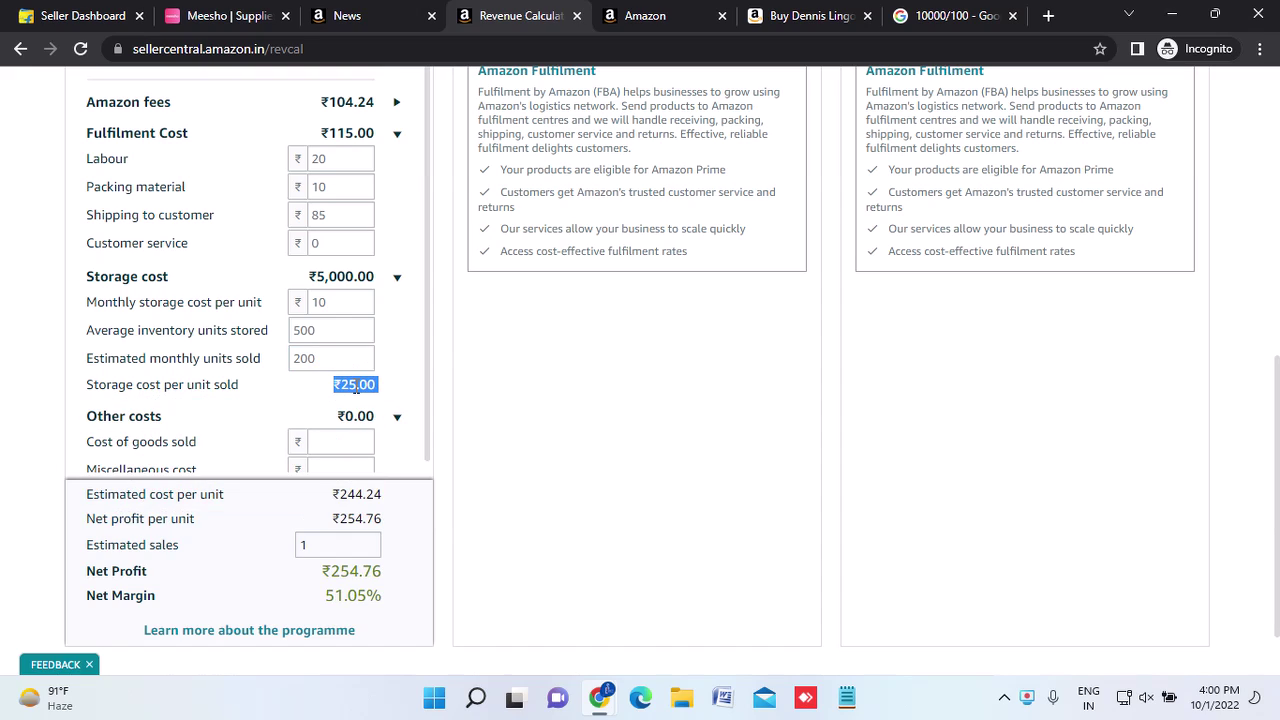
Replace the sample Monthly storage cost per unit with ₹0.
double_click(350, 303)
click(320, 303)
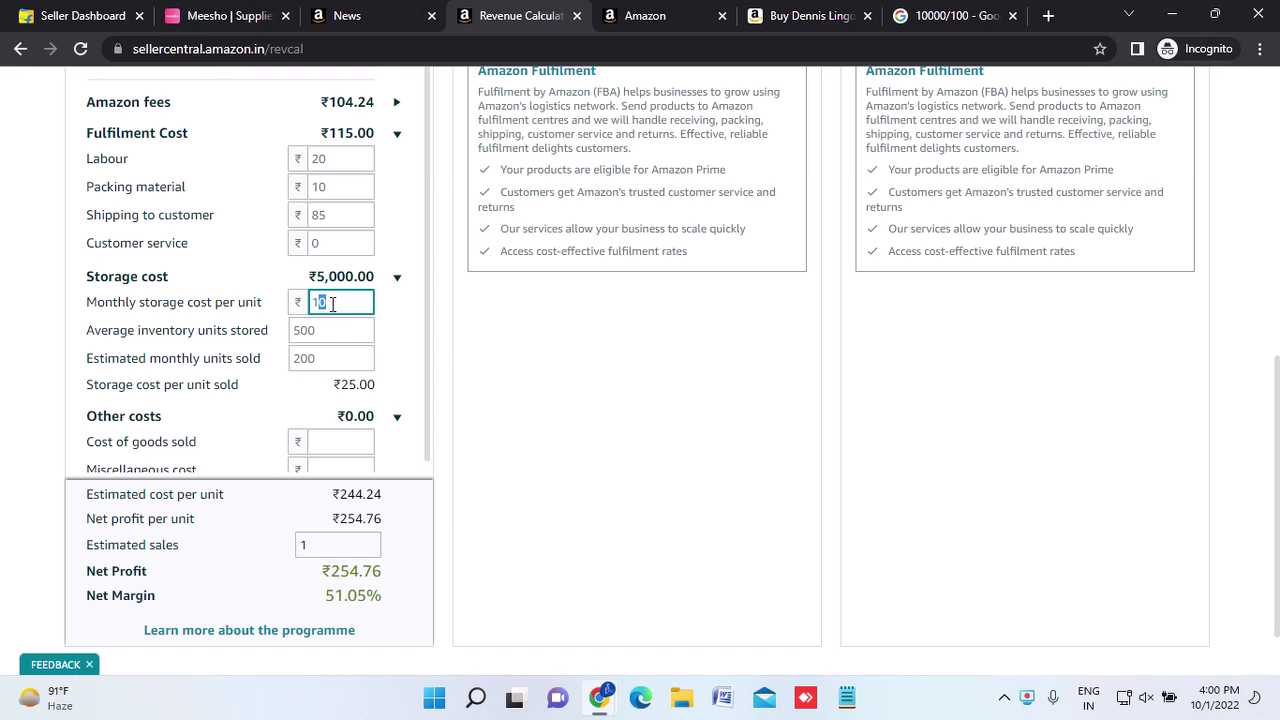
key(BackSpace)
key(BackSpace)
text(0)
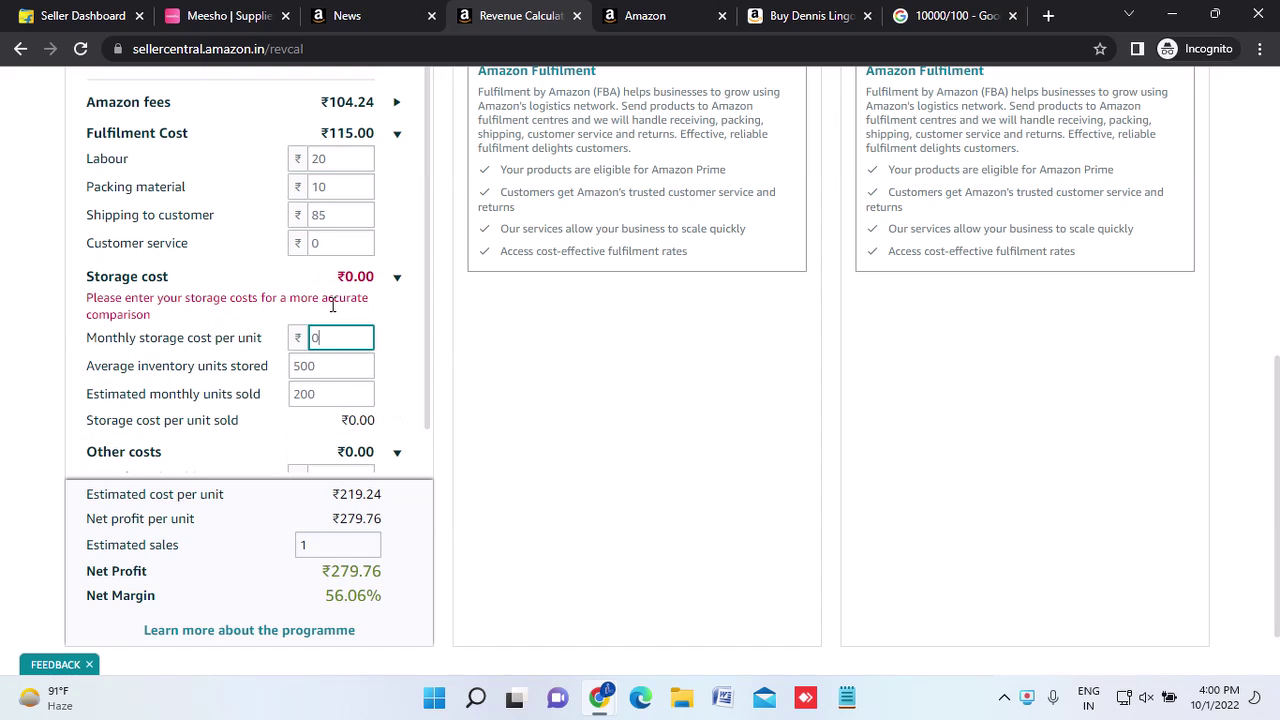
Replace the sample Average inventory units stored and Estimated monthly units sold with 0, and collapse the Storage cost section.
double_click(306, 368)
key(BackSpace)
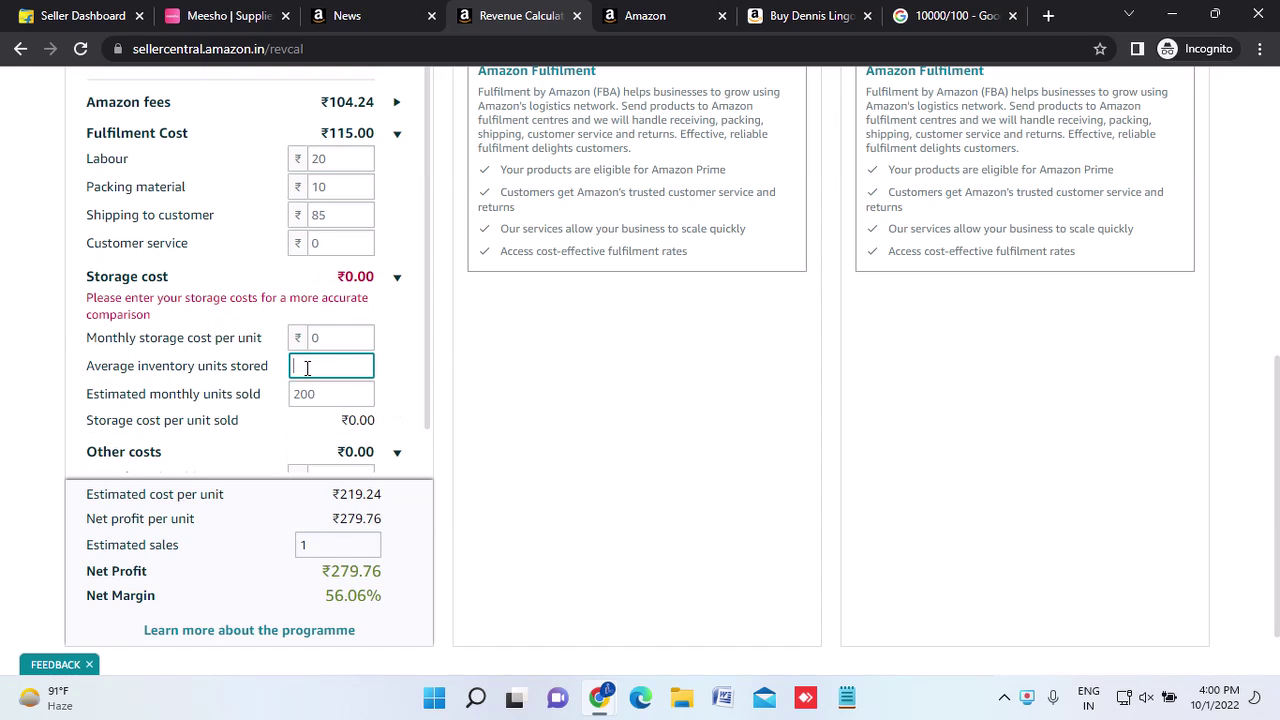
click(303, 395)
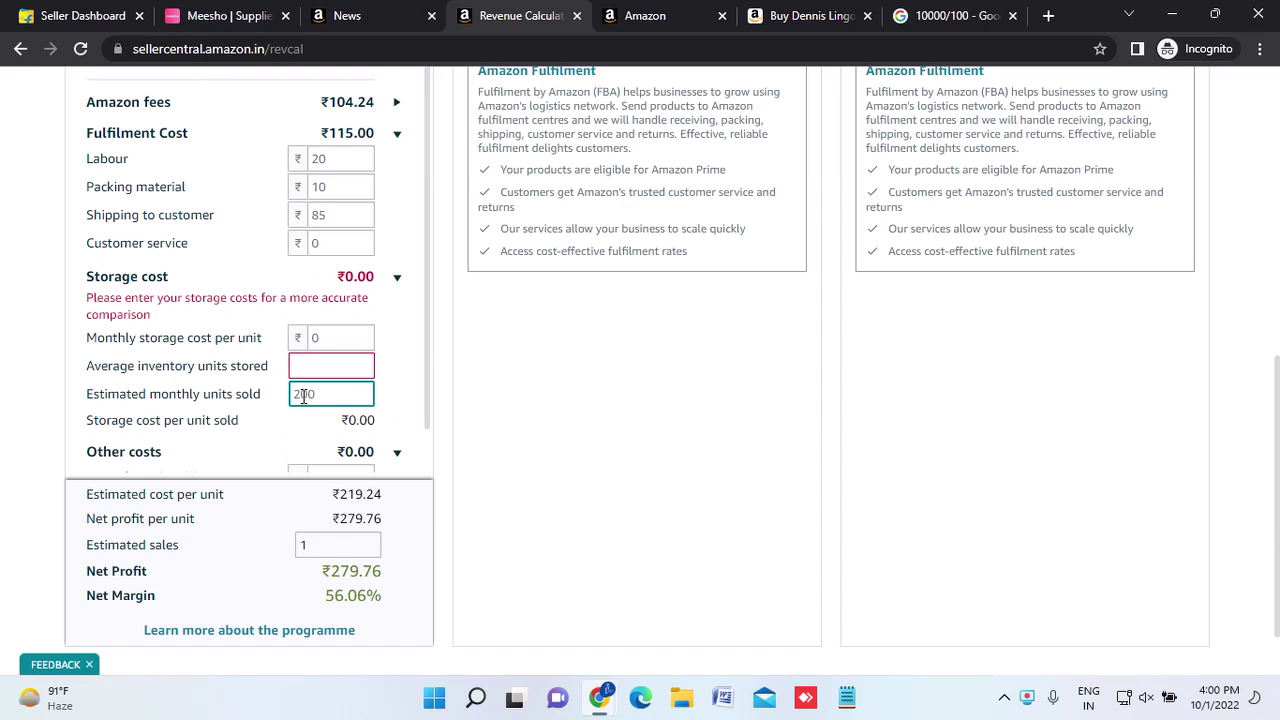
text(00)
key(BackSpace)
key(BackSpace)
key(BackSpace)
key(BackSpace)
key(BackSpace)
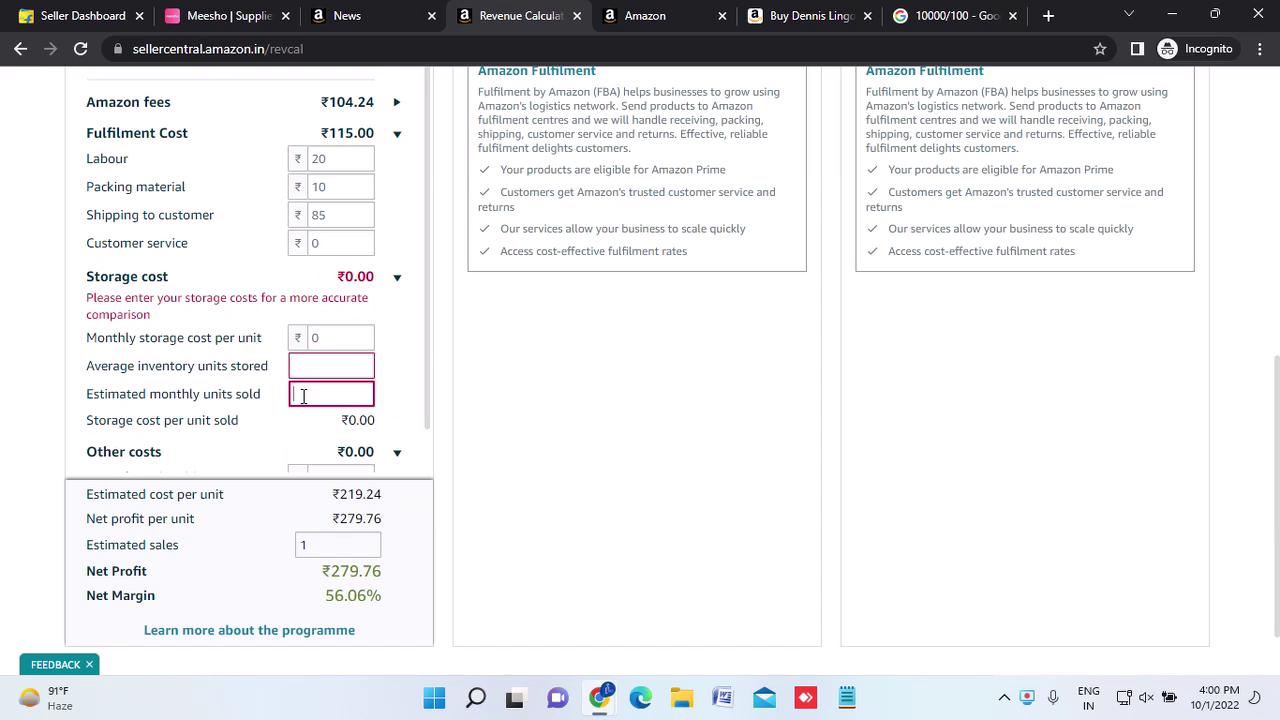
click(315, 368)
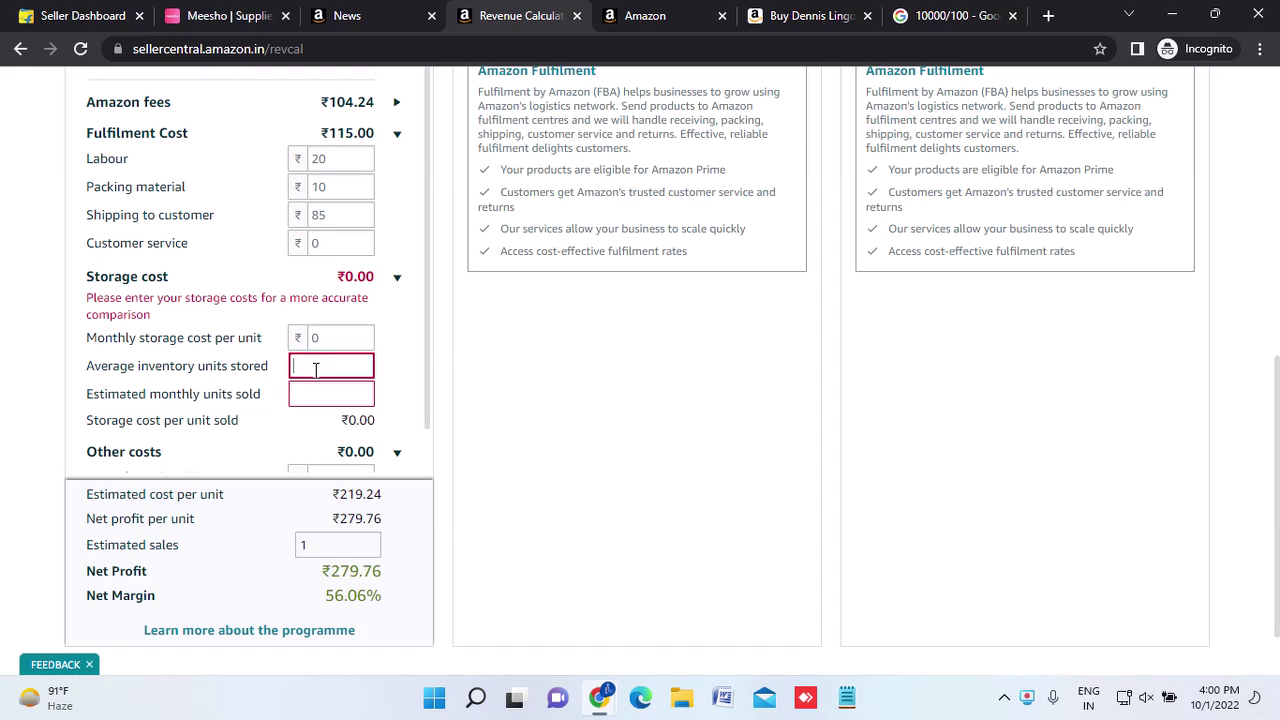
text(0)
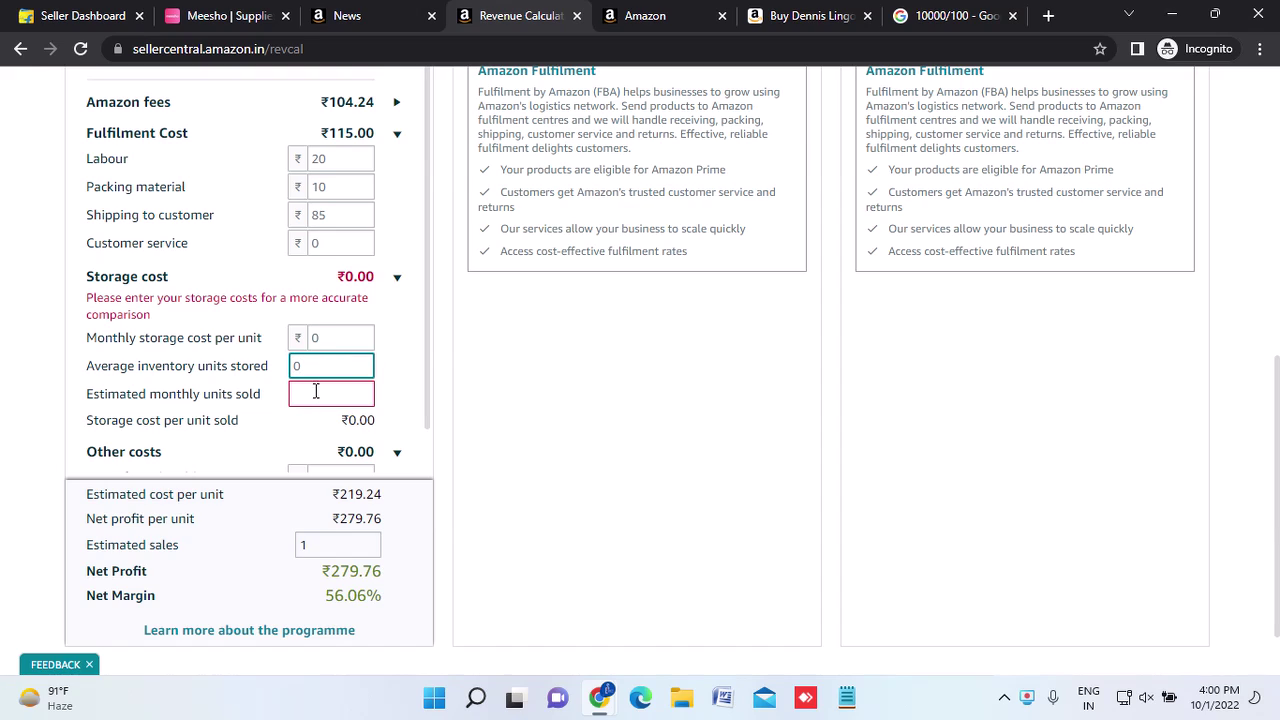
click(317, 393)
text(0)
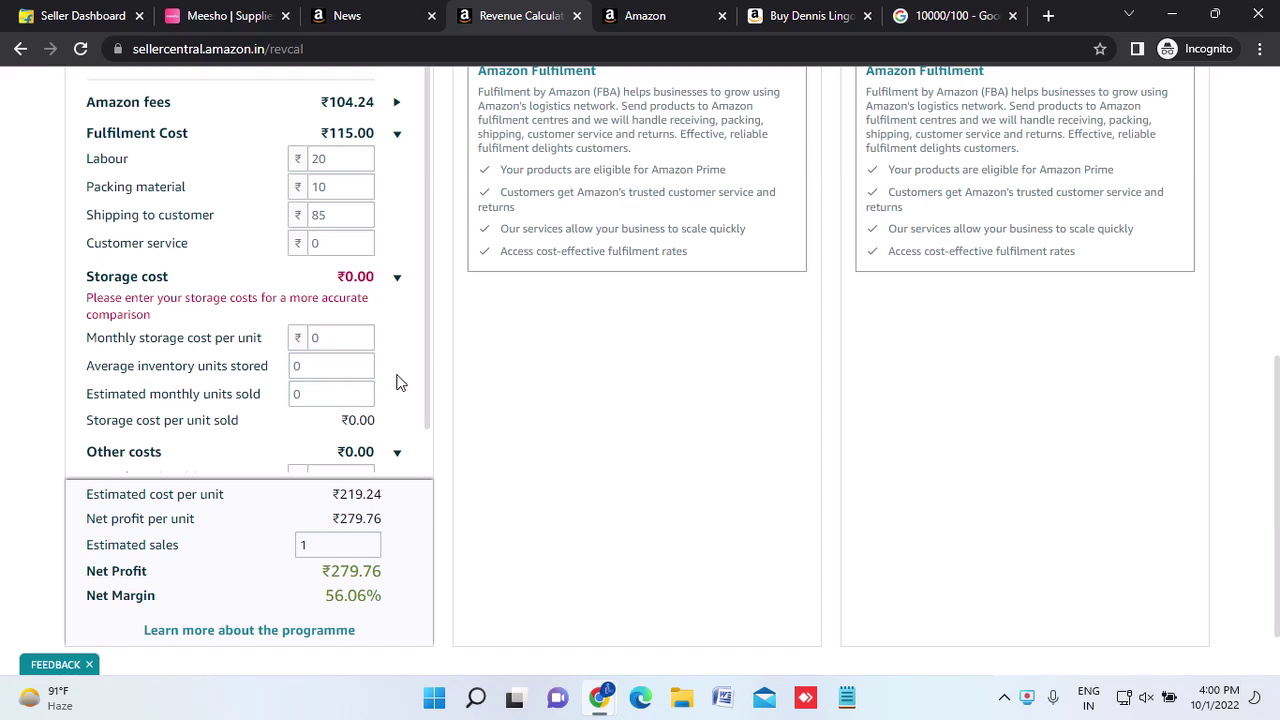
click(398, 282)
Set the Cost of goods sold under Other costs to ₹150, checking the sales price for reference.
scroll(398, 285, down, 1)
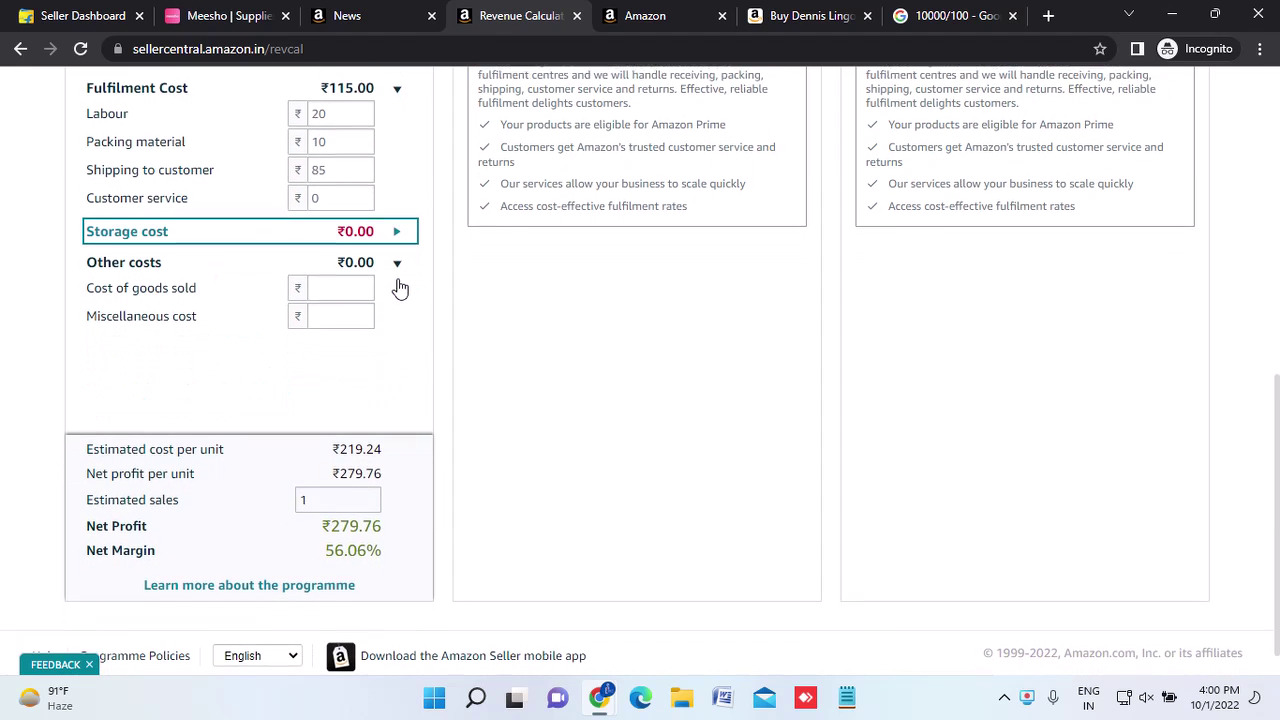
scroll(274, 371, up, 1)
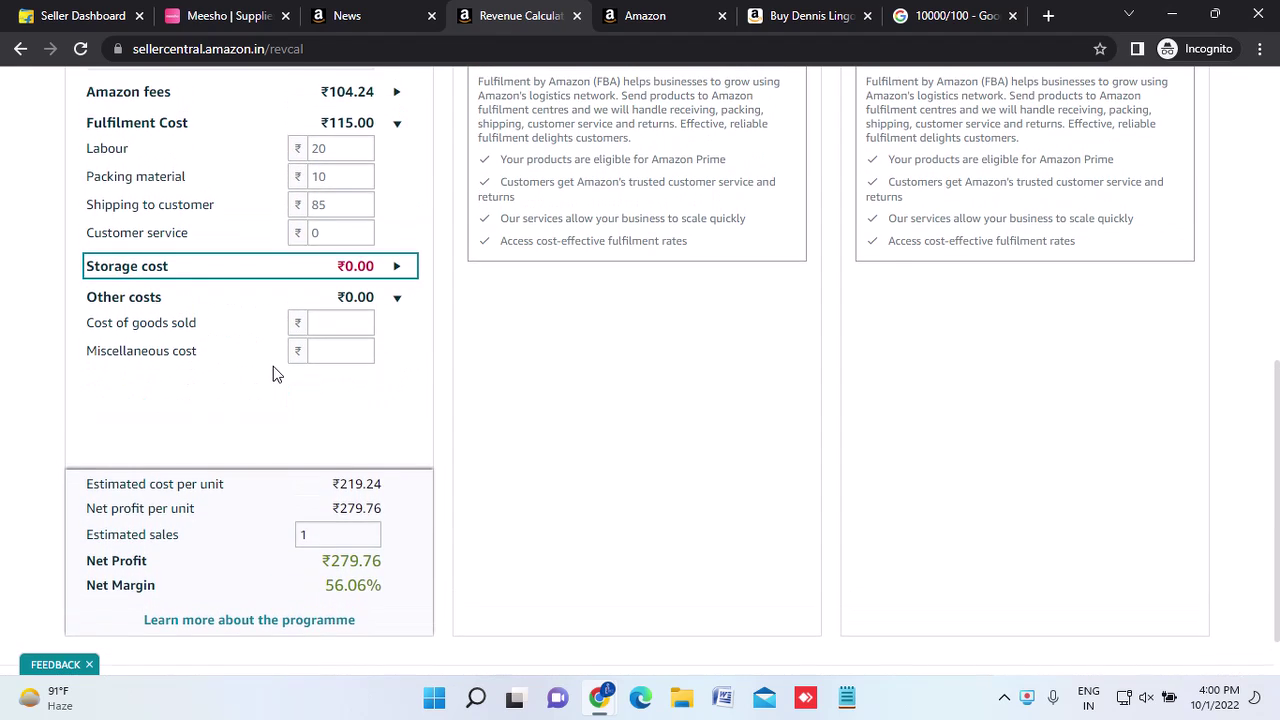
scroll(273, 366, up, 1)
scroll(273, 366, down, 1)
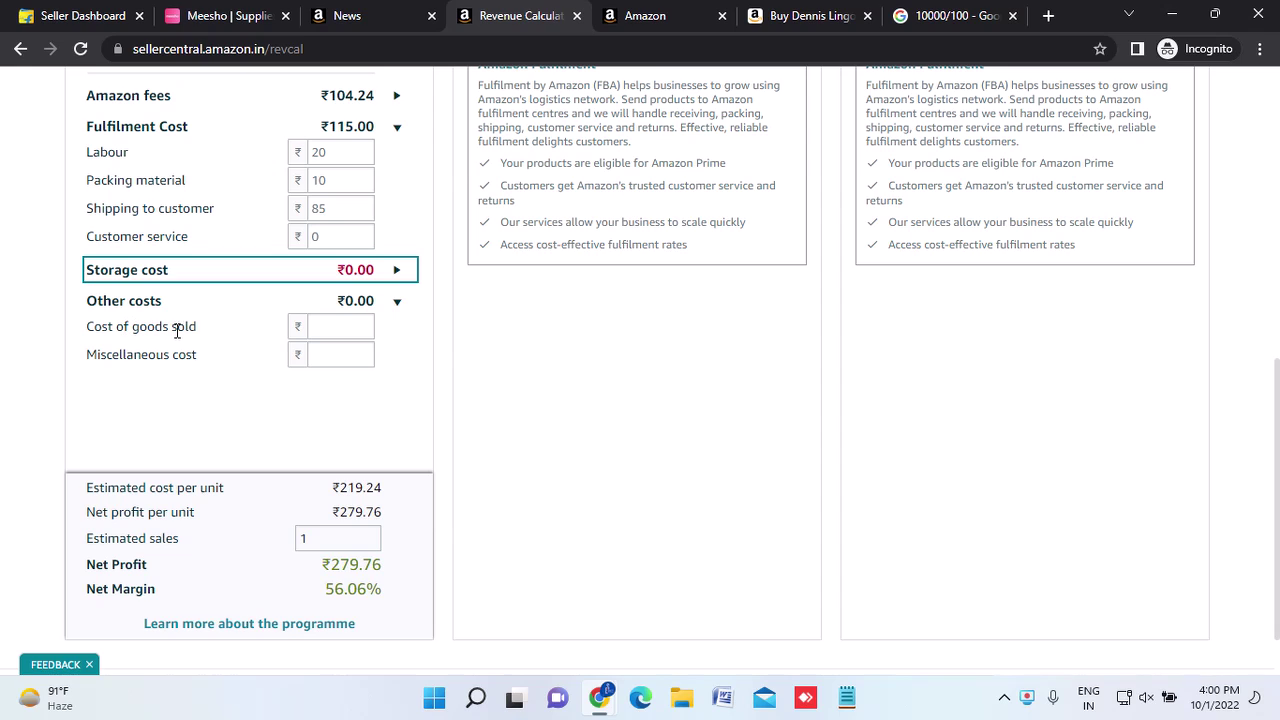
click(325, 330)
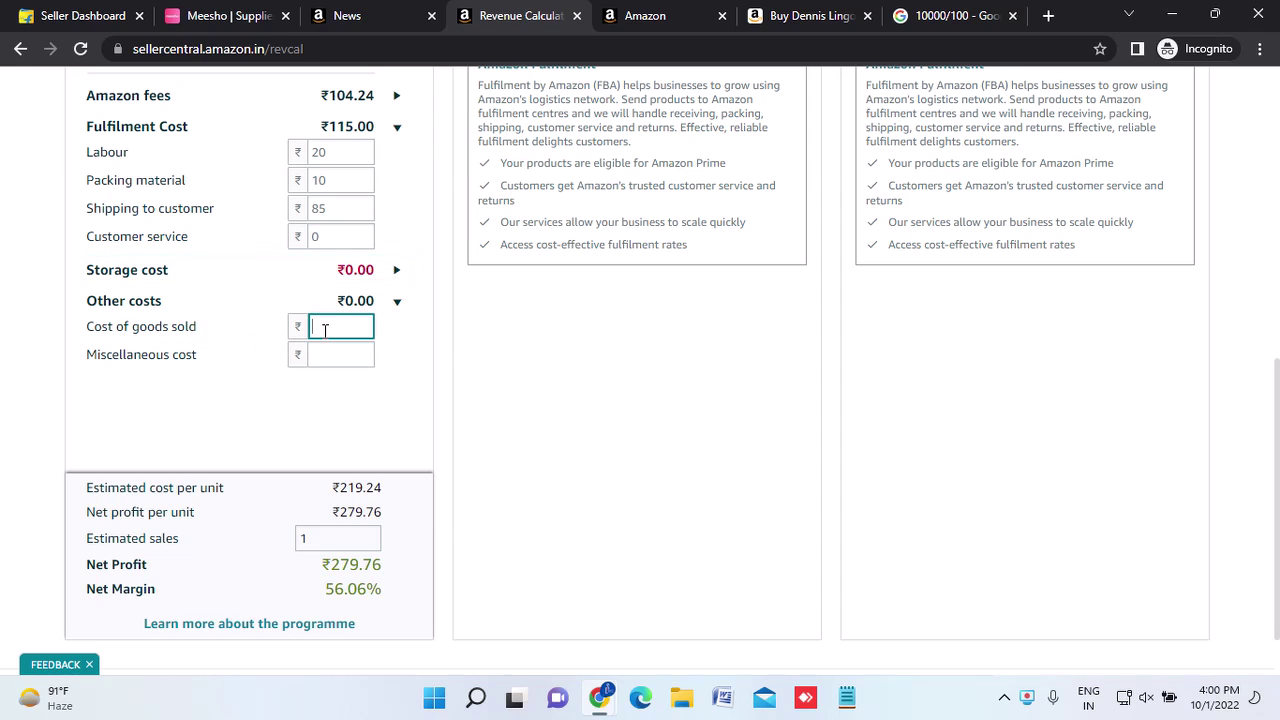
scroll(325, 330, up, 4)
click(330, 401)
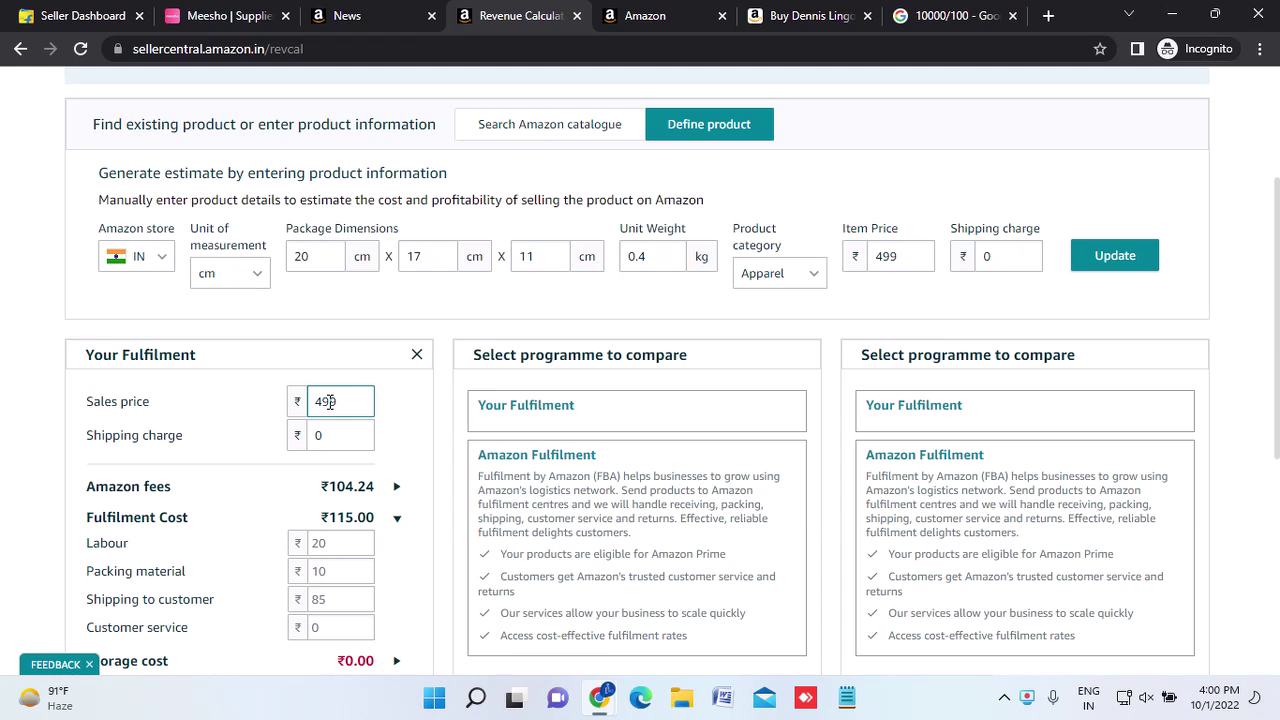
scroll(330, 402, down, 1)
scroll(330, 411, down, 2)
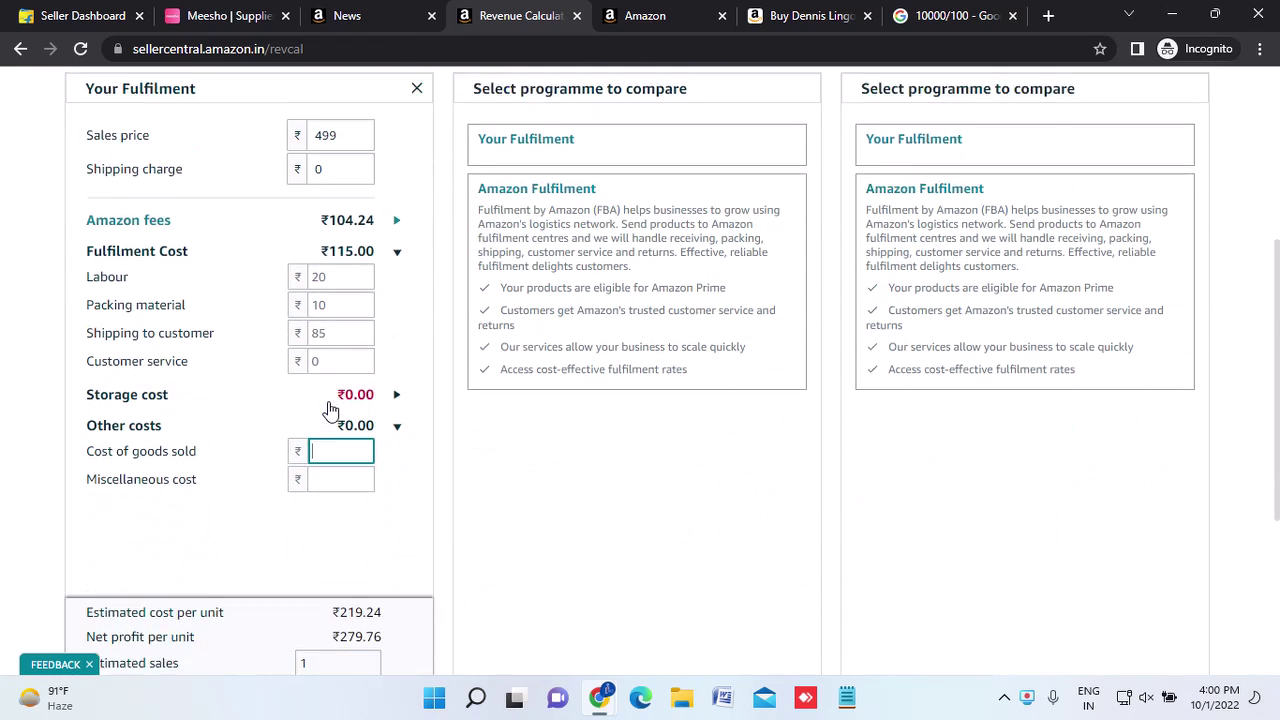
scroll(330, 410, down, 1)
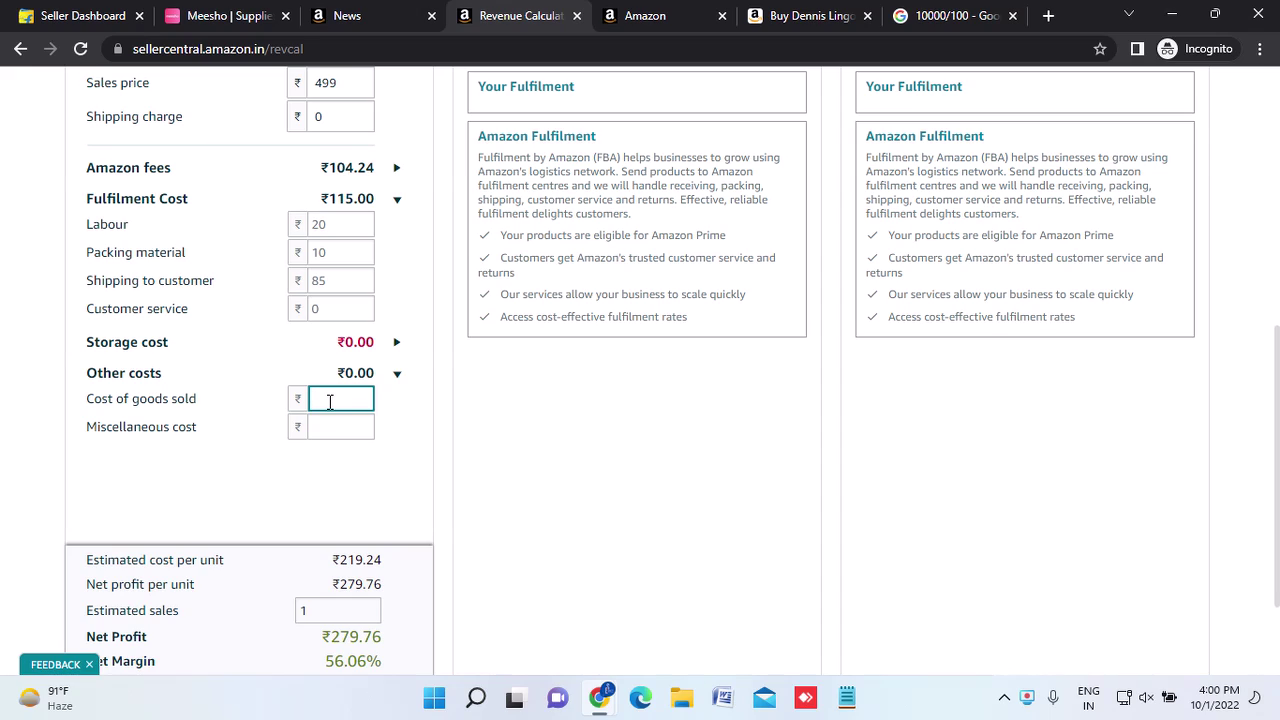
scroll(329, 402, up, 3)
scroll(329, 402, down, 3)
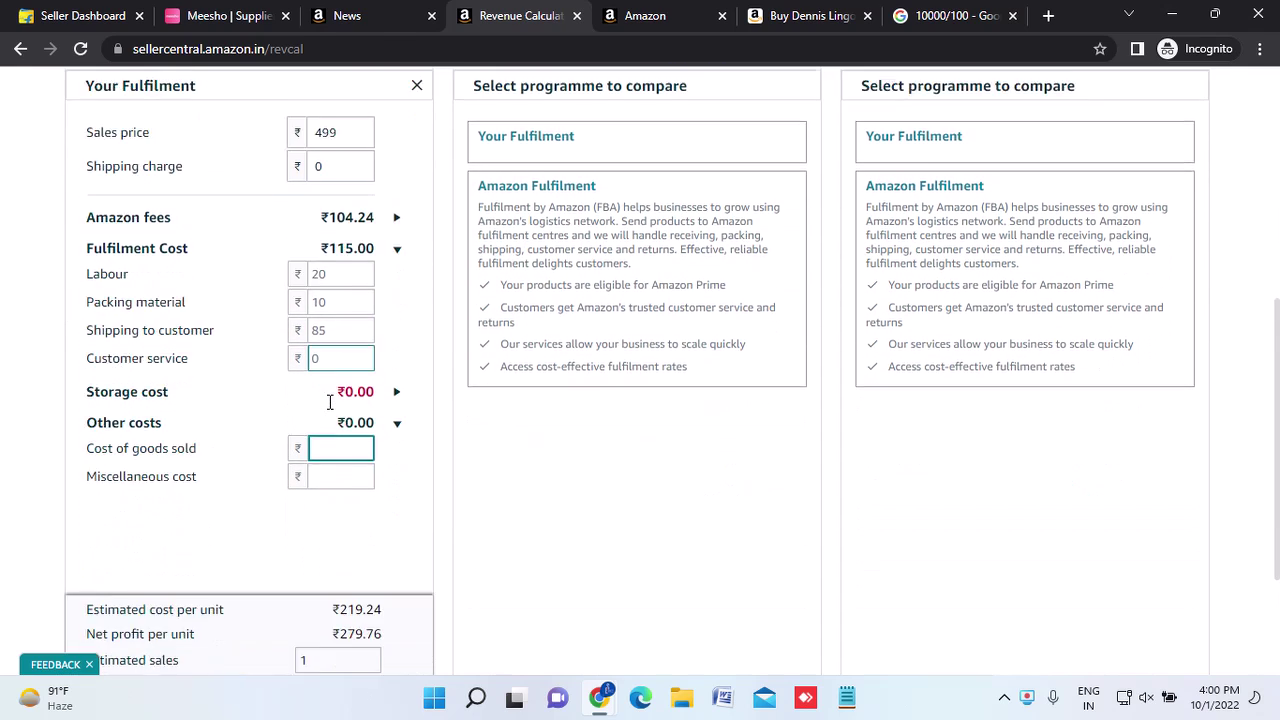
text(150)
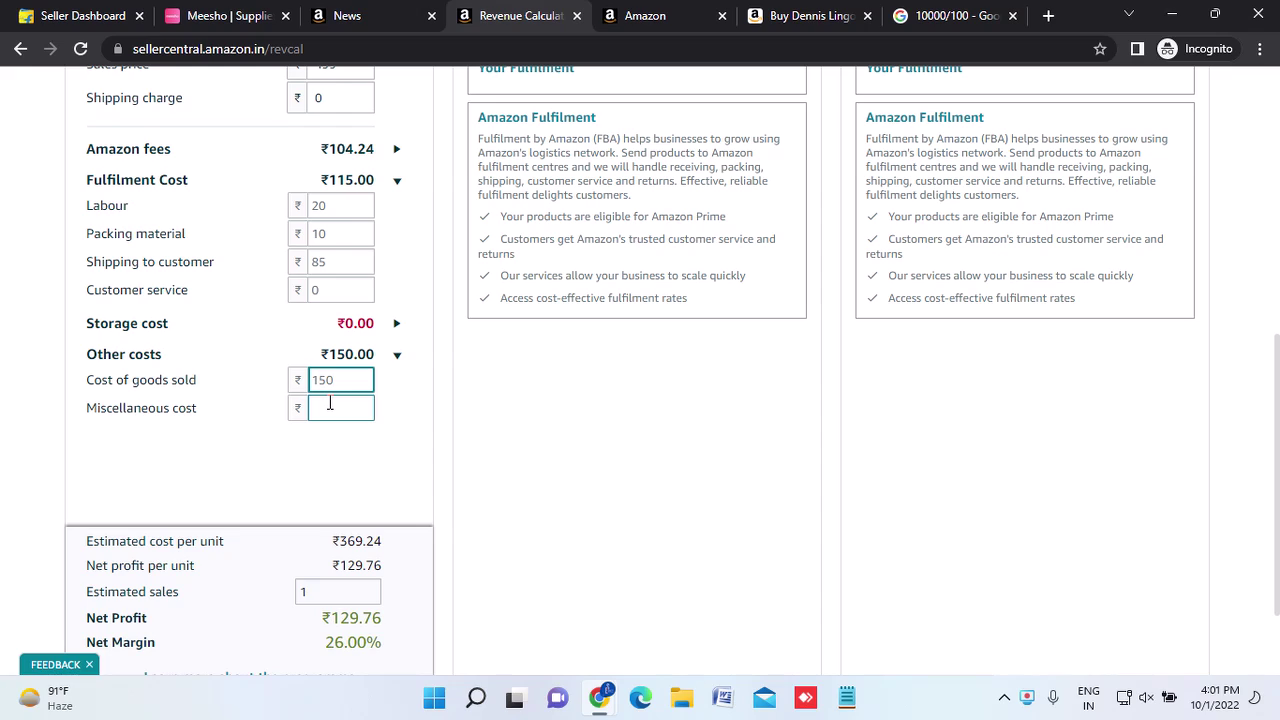
click(396, 430)
Try a Miscellaneous cost of ₹1,000 and check its effect on the net profit and margin.
click(338, 408)
text(1,00)
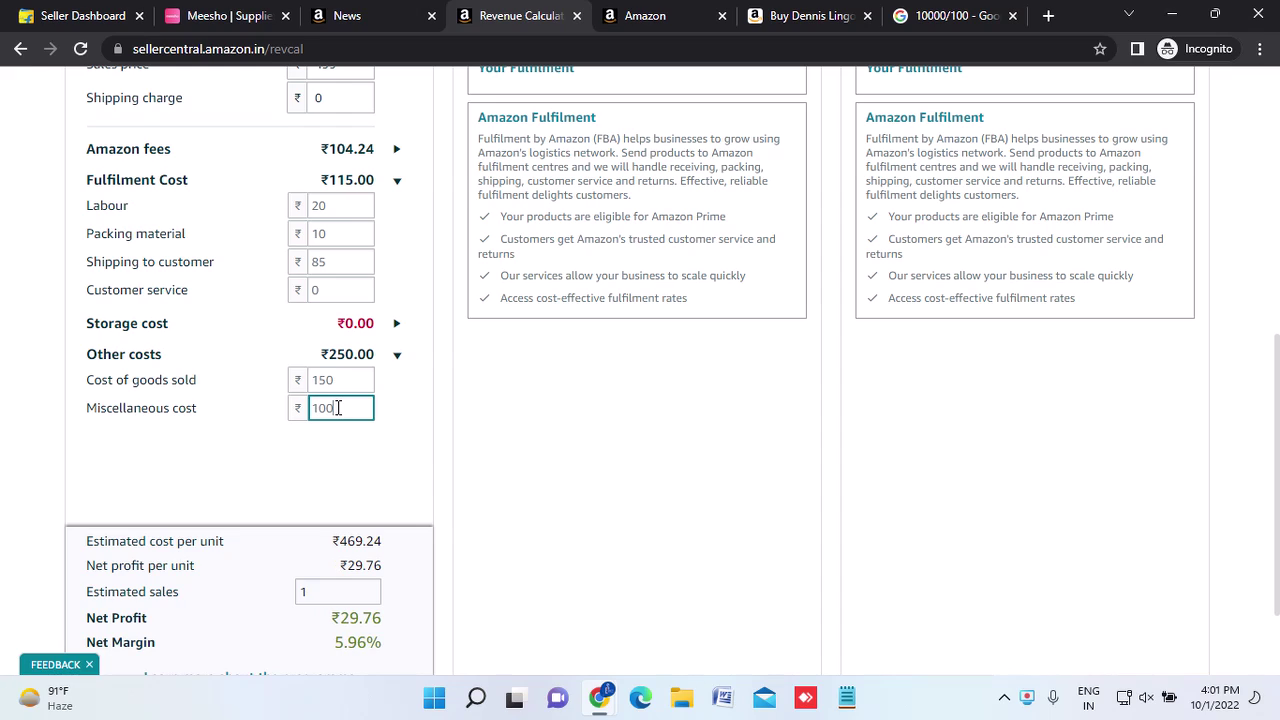
text(0)
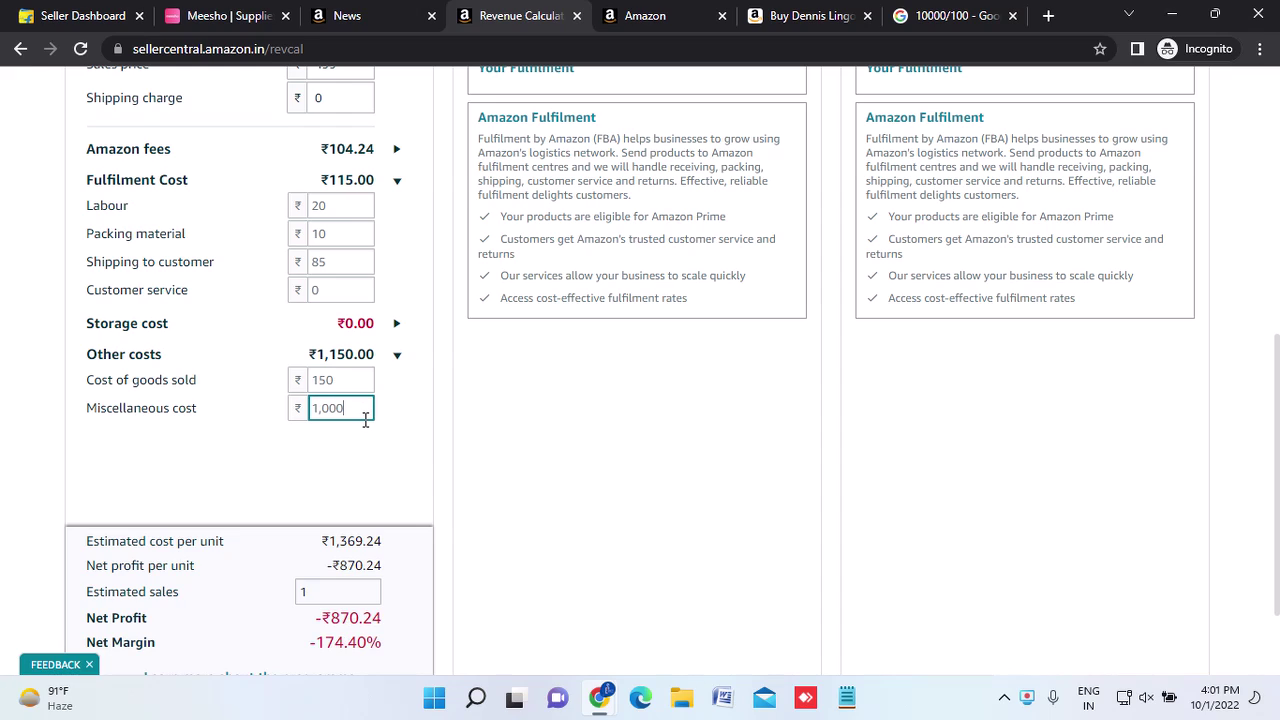
click(395, 447)
scroll(395, 447, down, 2)
scroll(396, 446, up, 2)
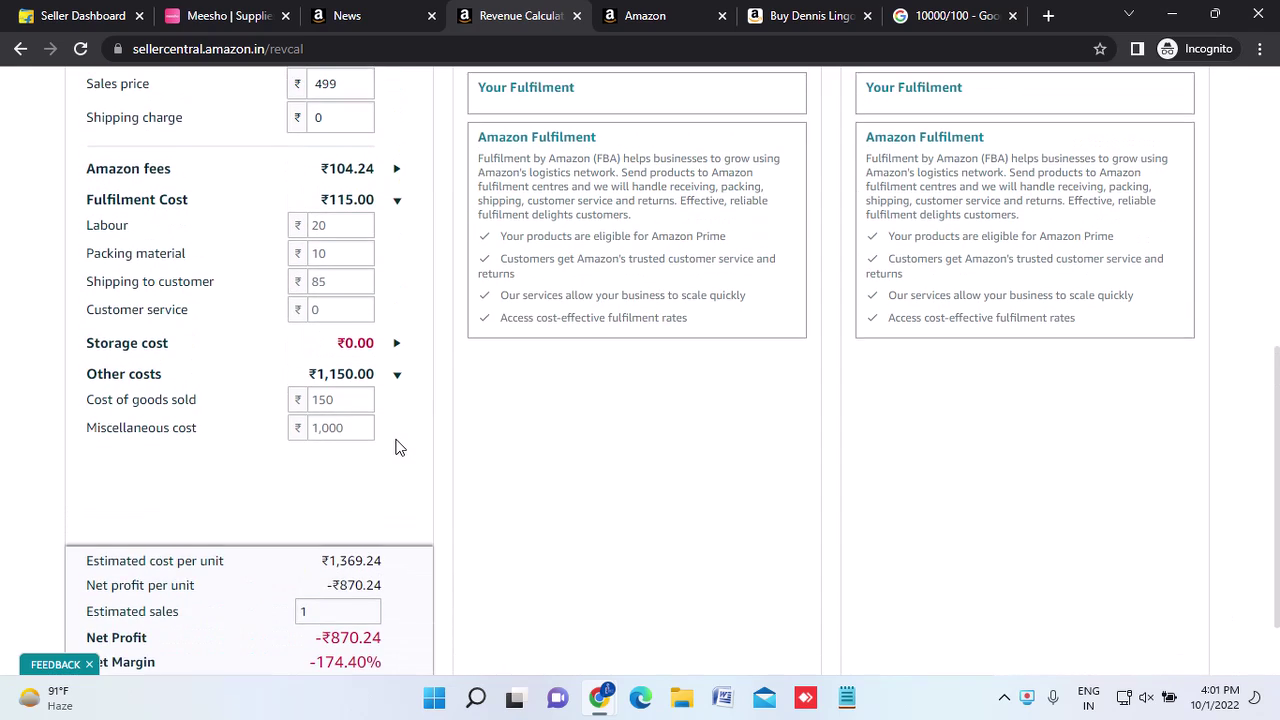
Set the Miscellaneous cost per unit to ₹10.
click(351, 437)
double_click(332, 437)
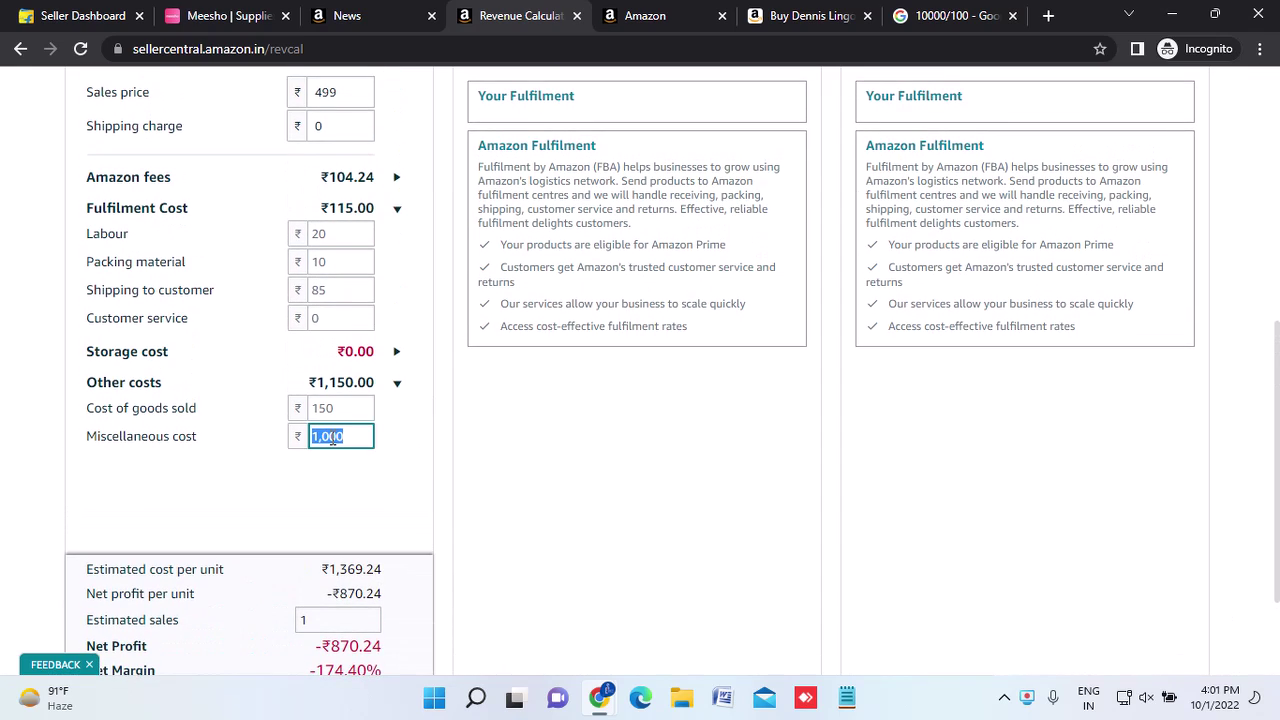
key(BackSpace)
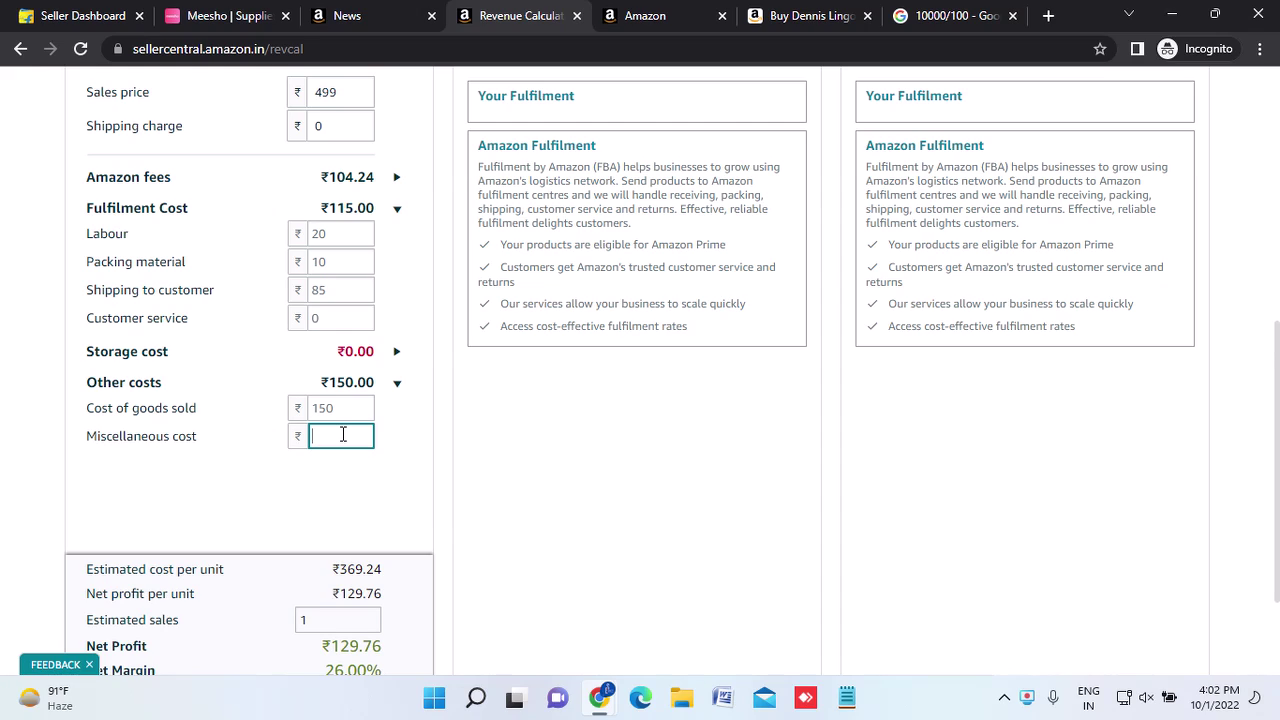
text(10)
click(398, 470)
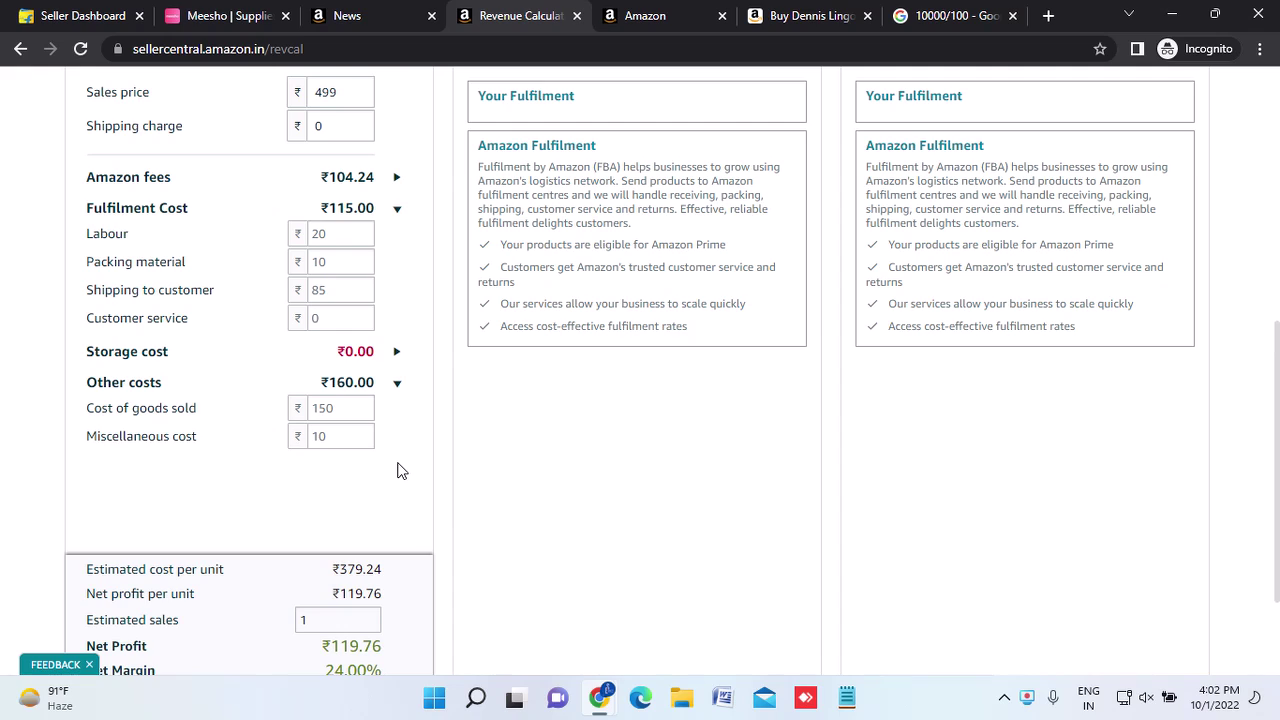
Review the sales price, fees and each cost entry down to the Estimated cost per unit and Net profit per unit.
scroll(398, 470, down, 3)
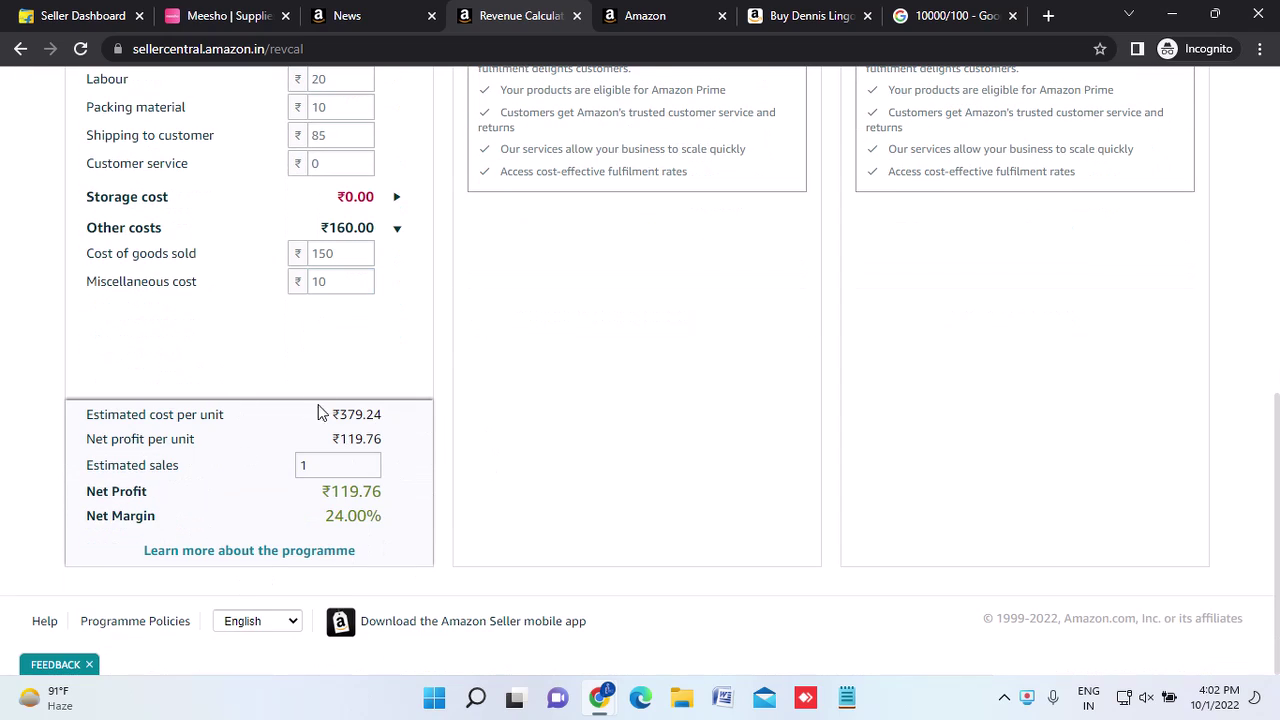
scroll(364, 337, up, 4)
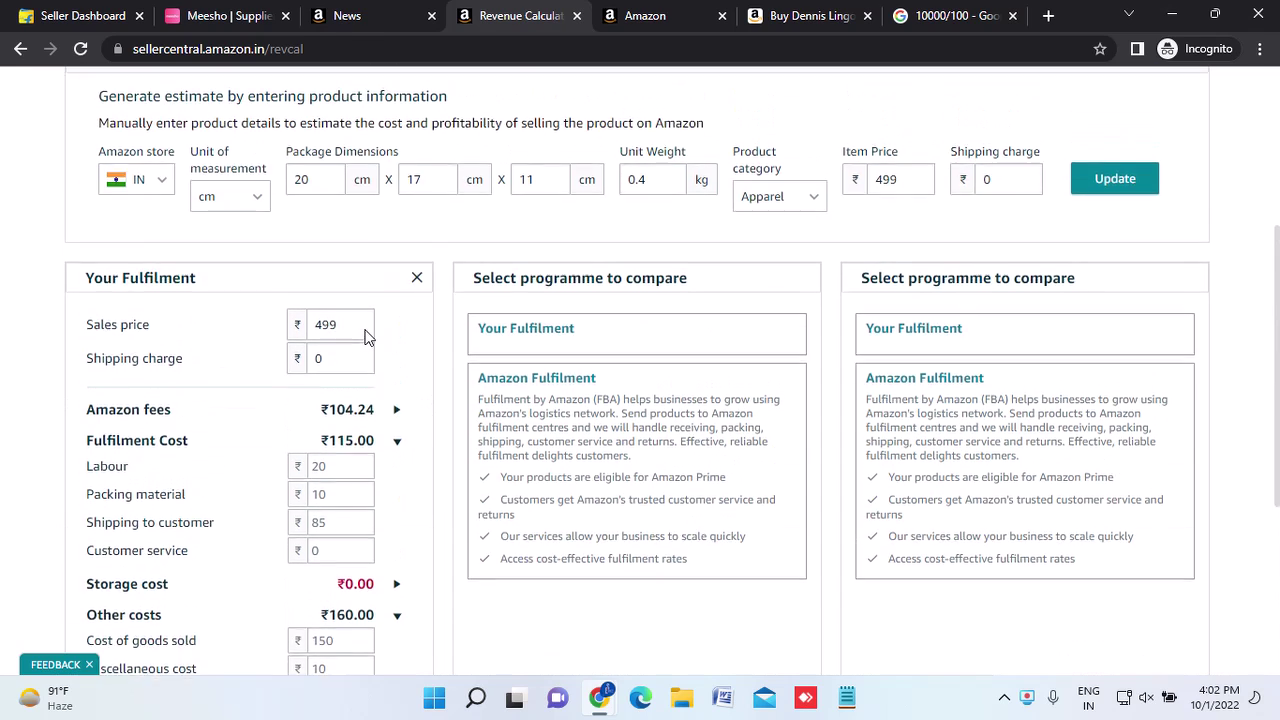
click(336, 367)
double_click(328, 367)
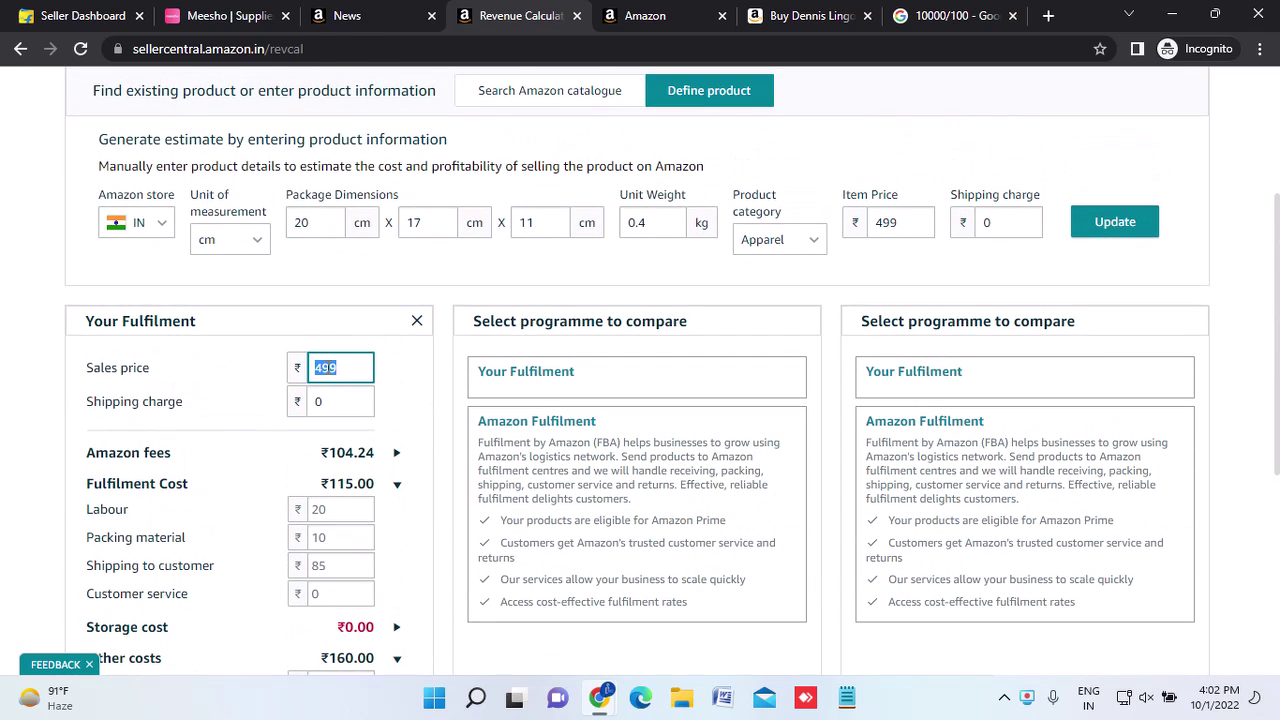
scroll(397, 391, down, 2)
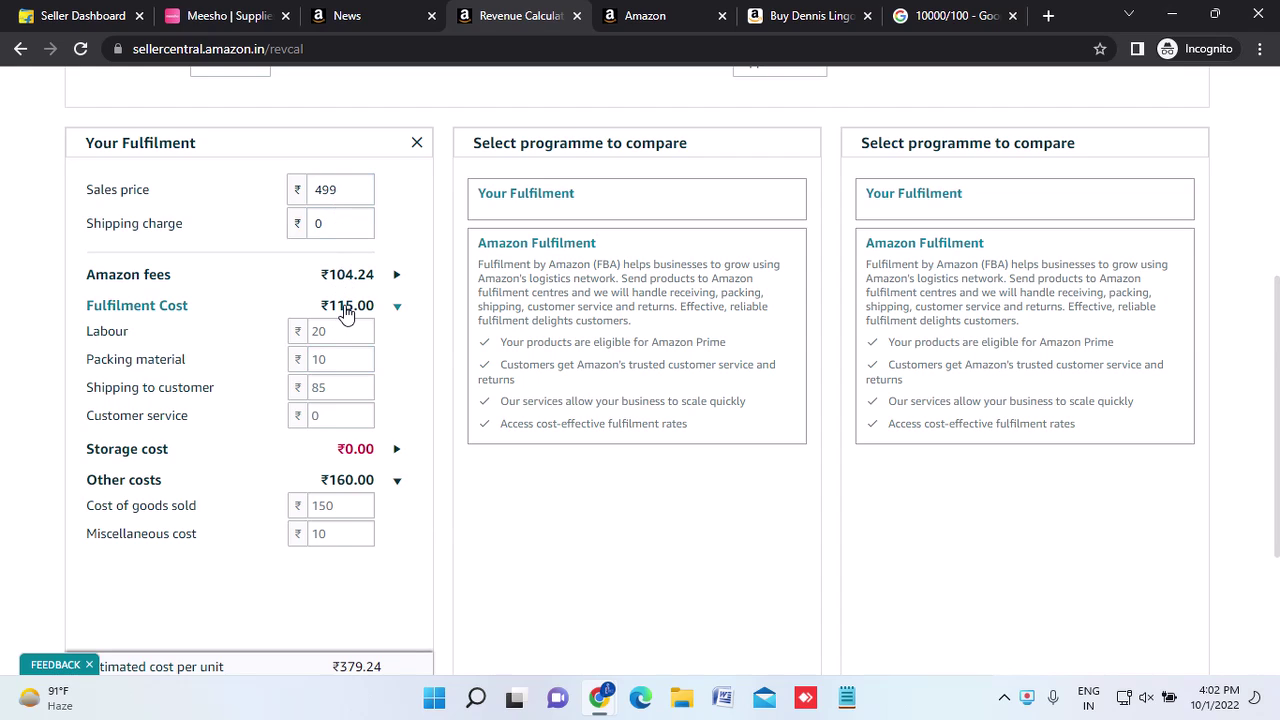
scroll(345, 313, down, 2)
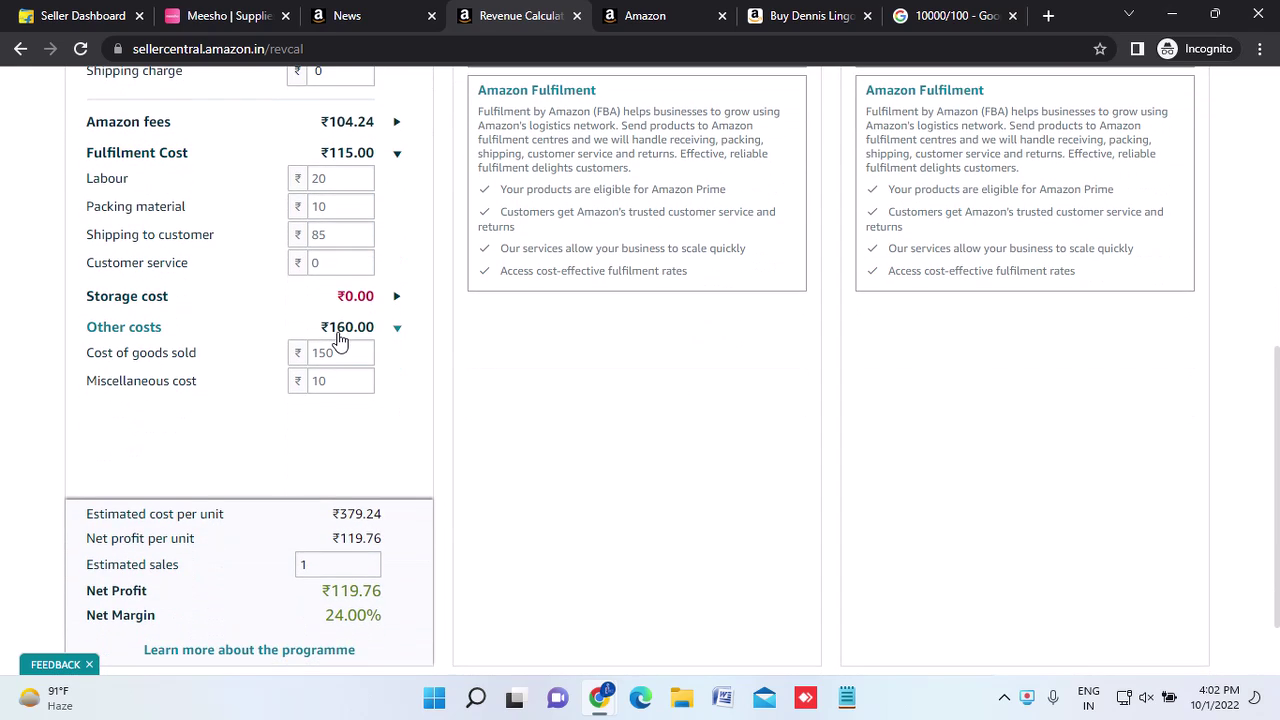
scroll(336, 338, down, 1)
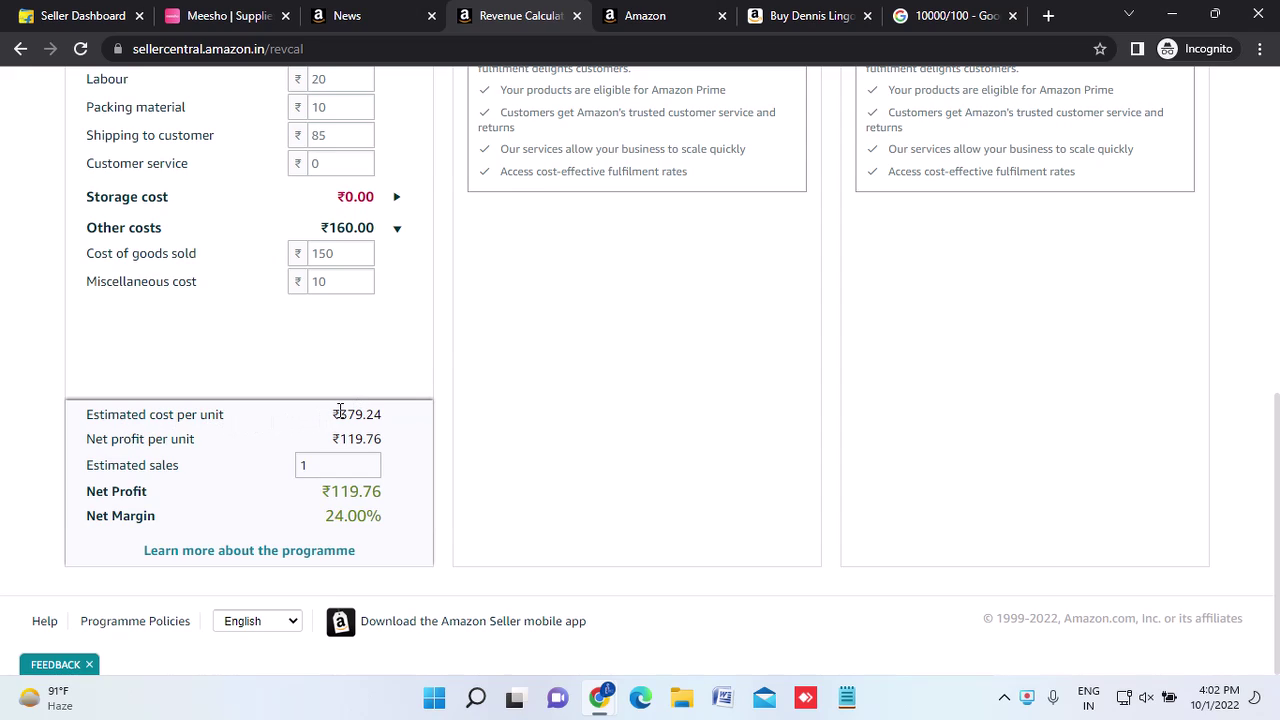
drag(331, 414, 384, 416)
drag(331, 440, 390, 450)
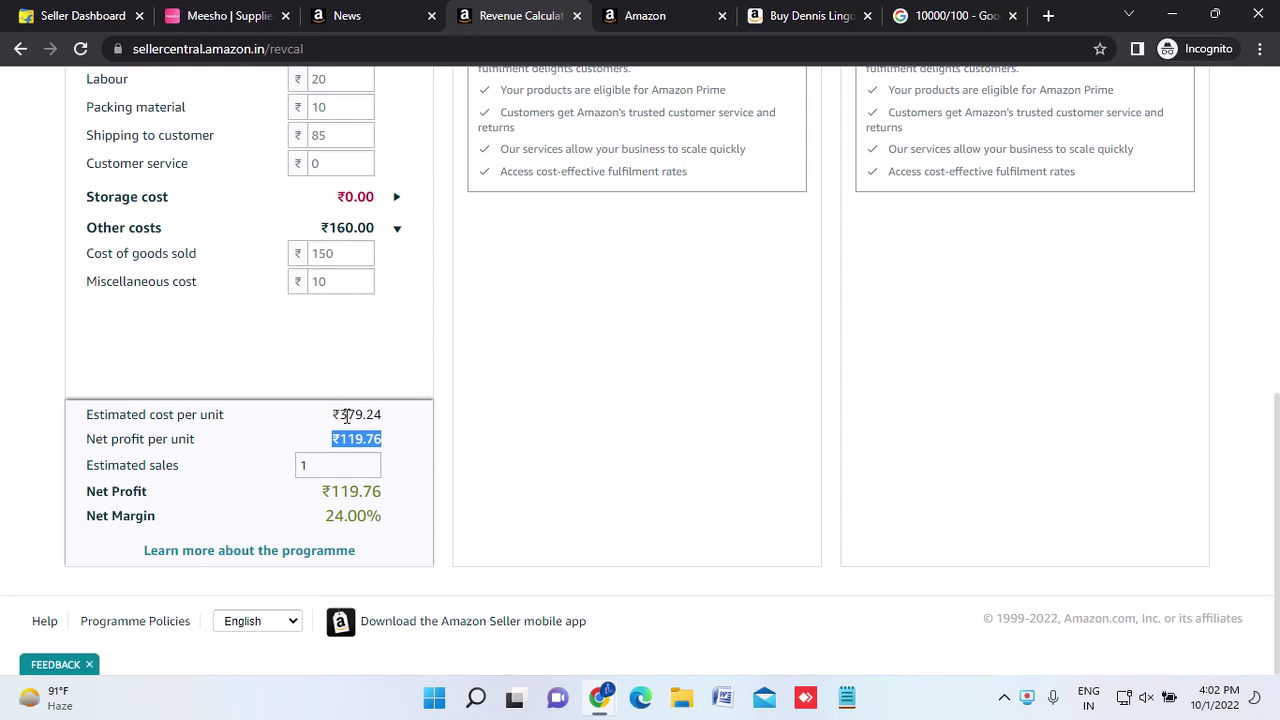
Recheck the Net profit per unit against the Amazon fees, the cost entries and the sales price.
scroll(393, 385, up, 1)
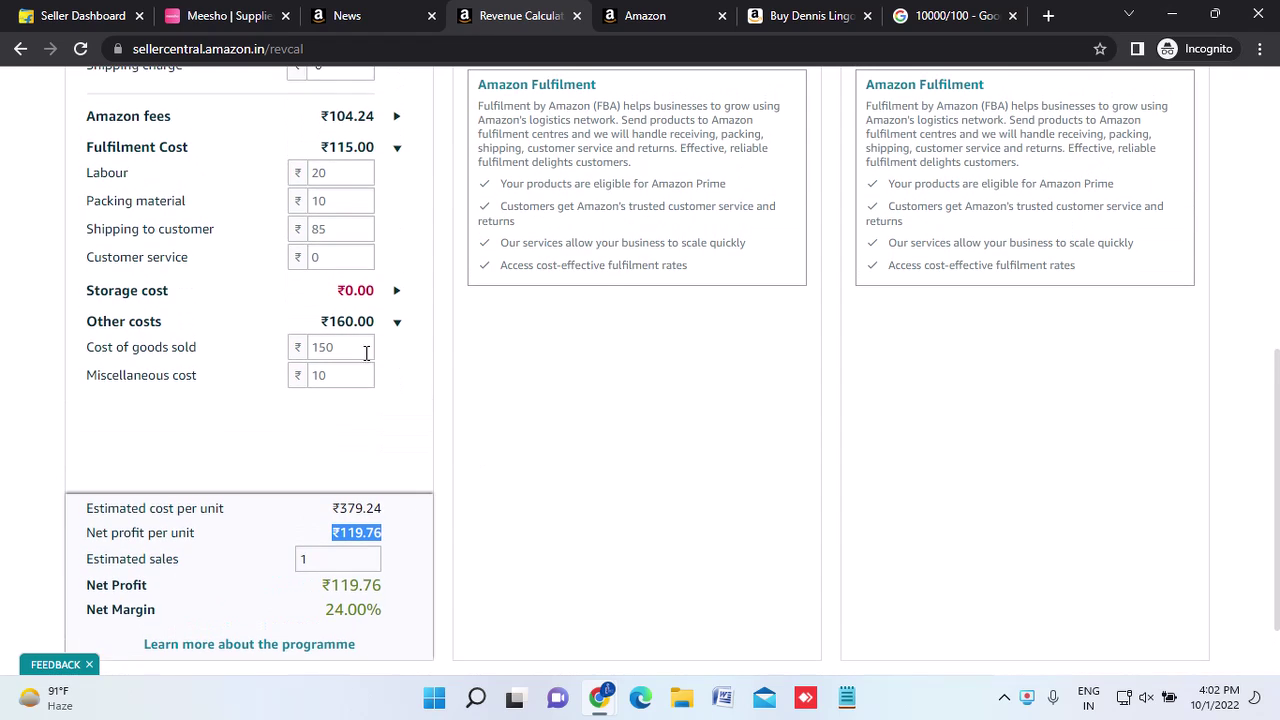
scroll(352, 335, up, 1)
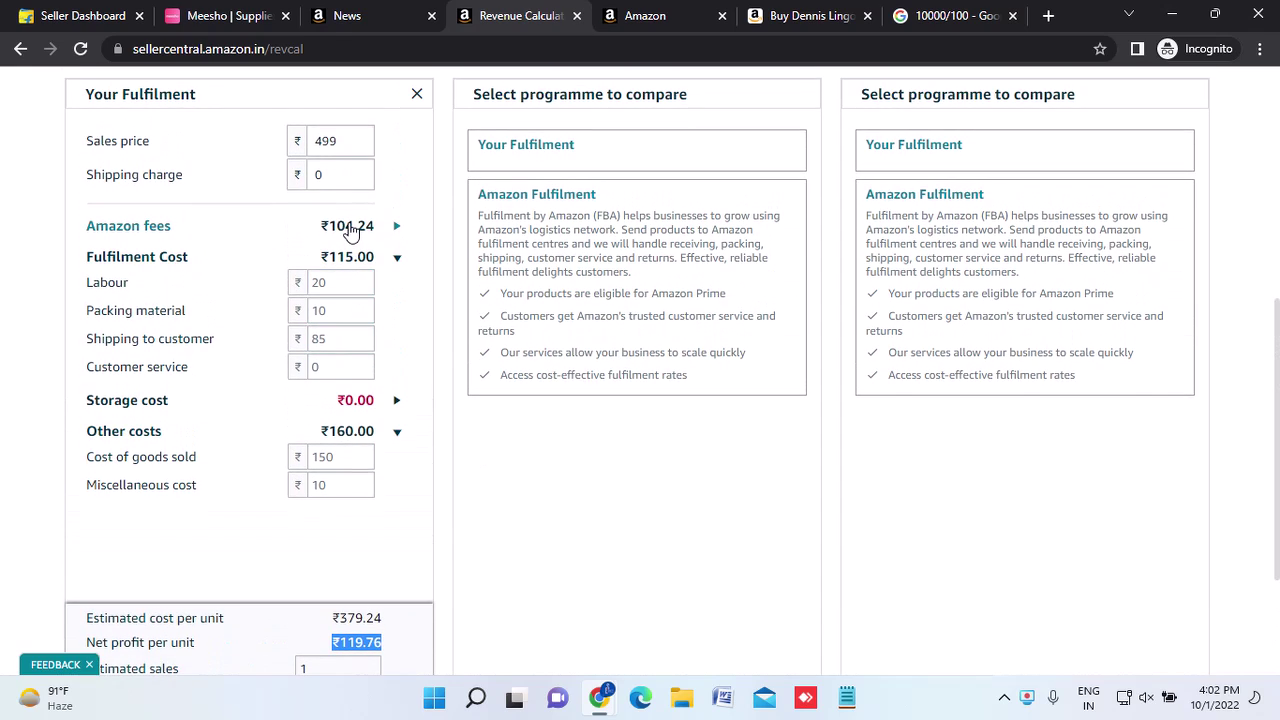
scroll(384, 456, down, 2)
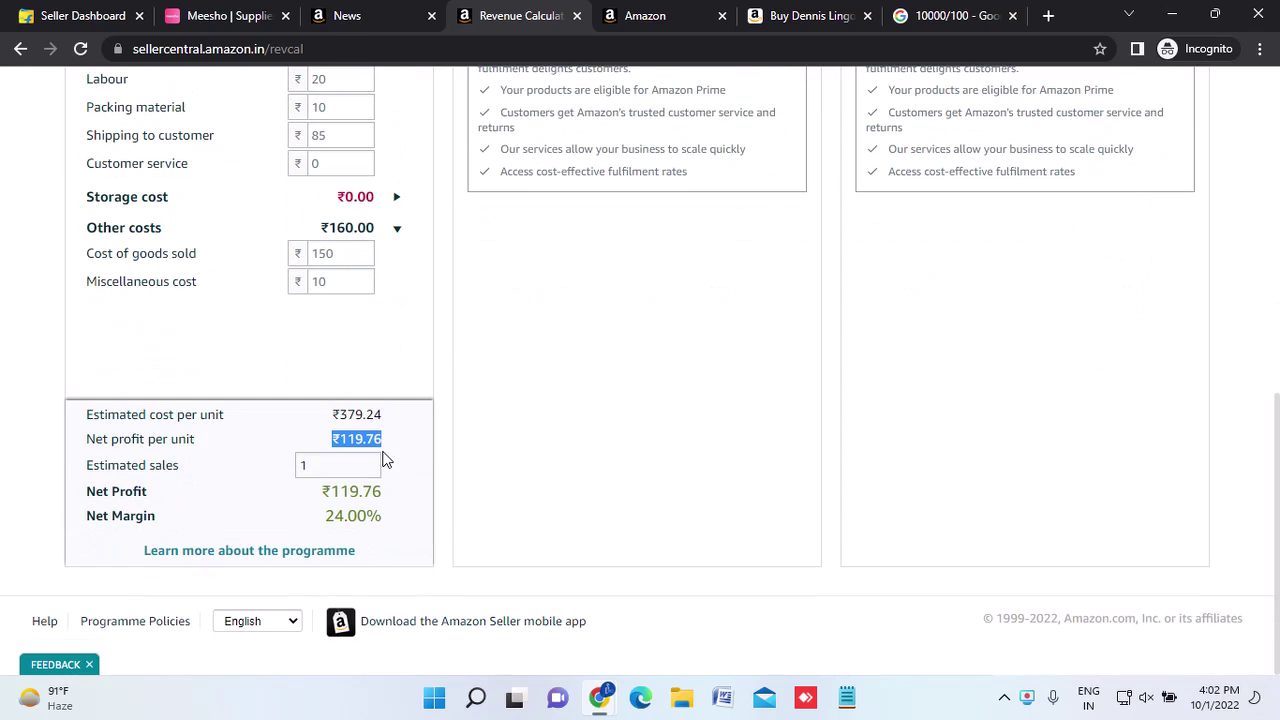
click(241, 436)
drag(336, 414, 386, 439)
scroll(389, 430, up, 6)
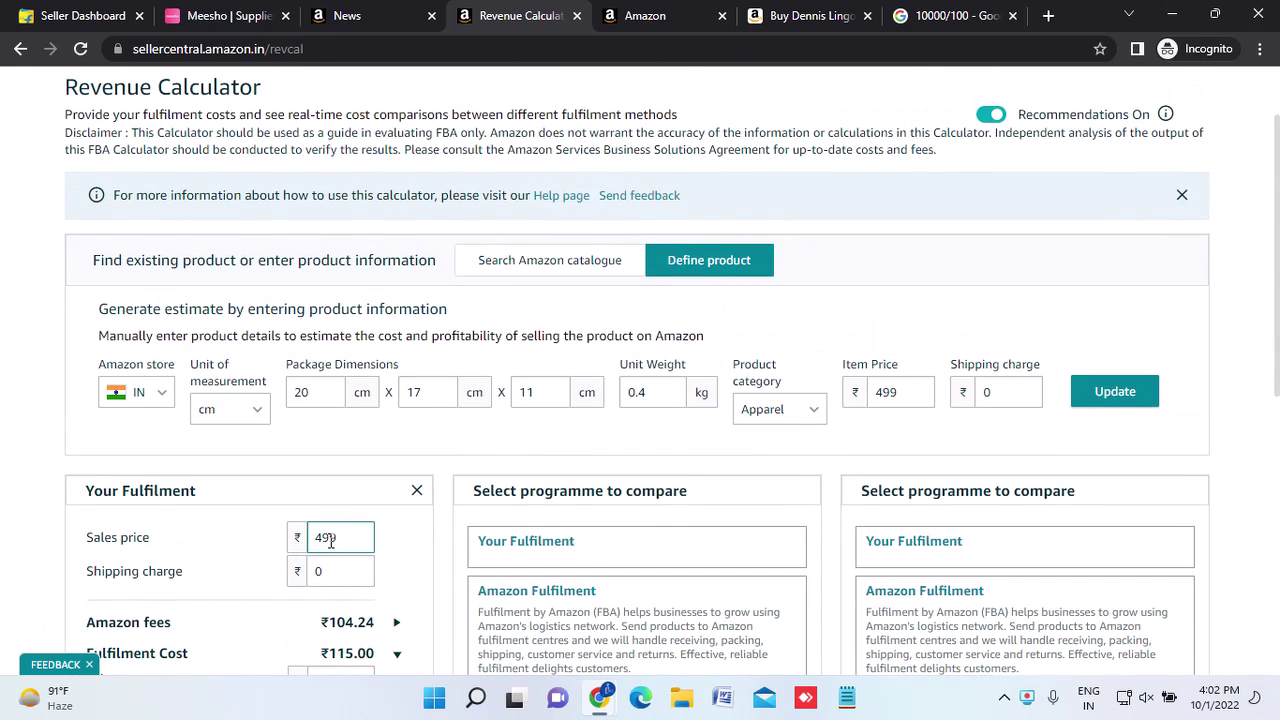
scroll(322, 537, down, 6)
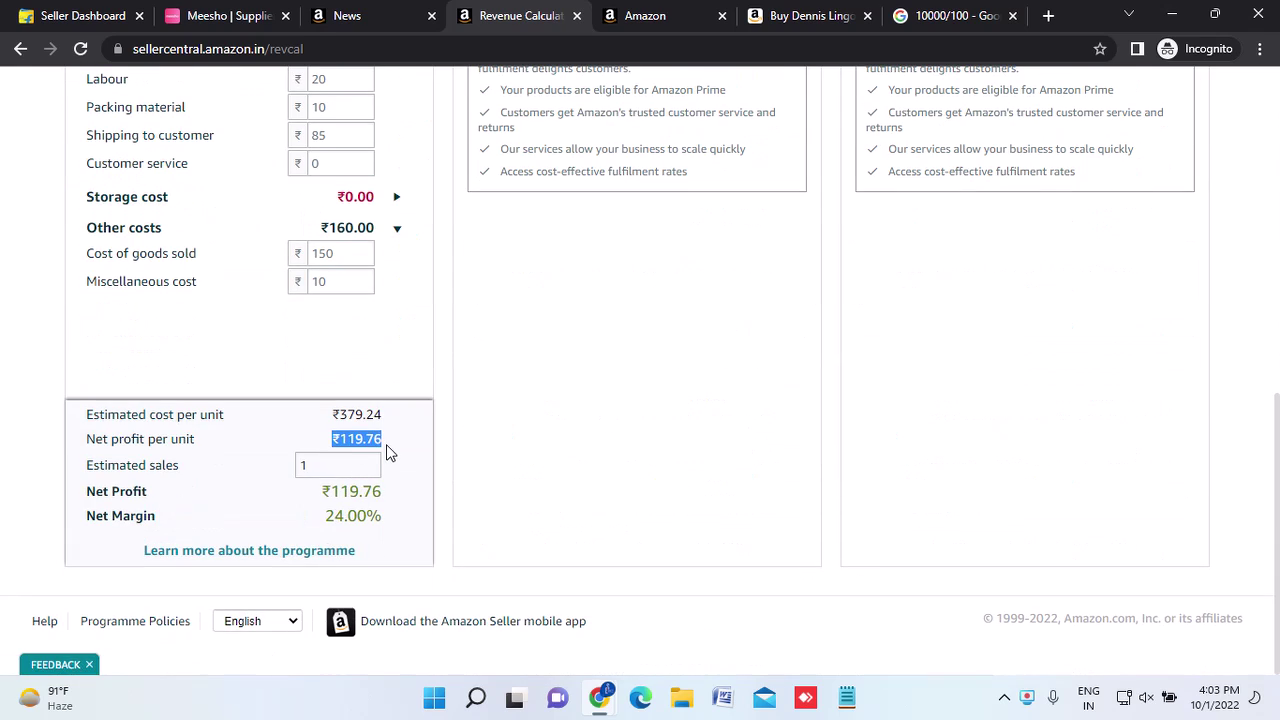
click(387, 446)
Try an Estimated sales figure of 100 units and reset it to 1.
click(301, 462)
key(BackSpace)
click(312, 465)
text(1)
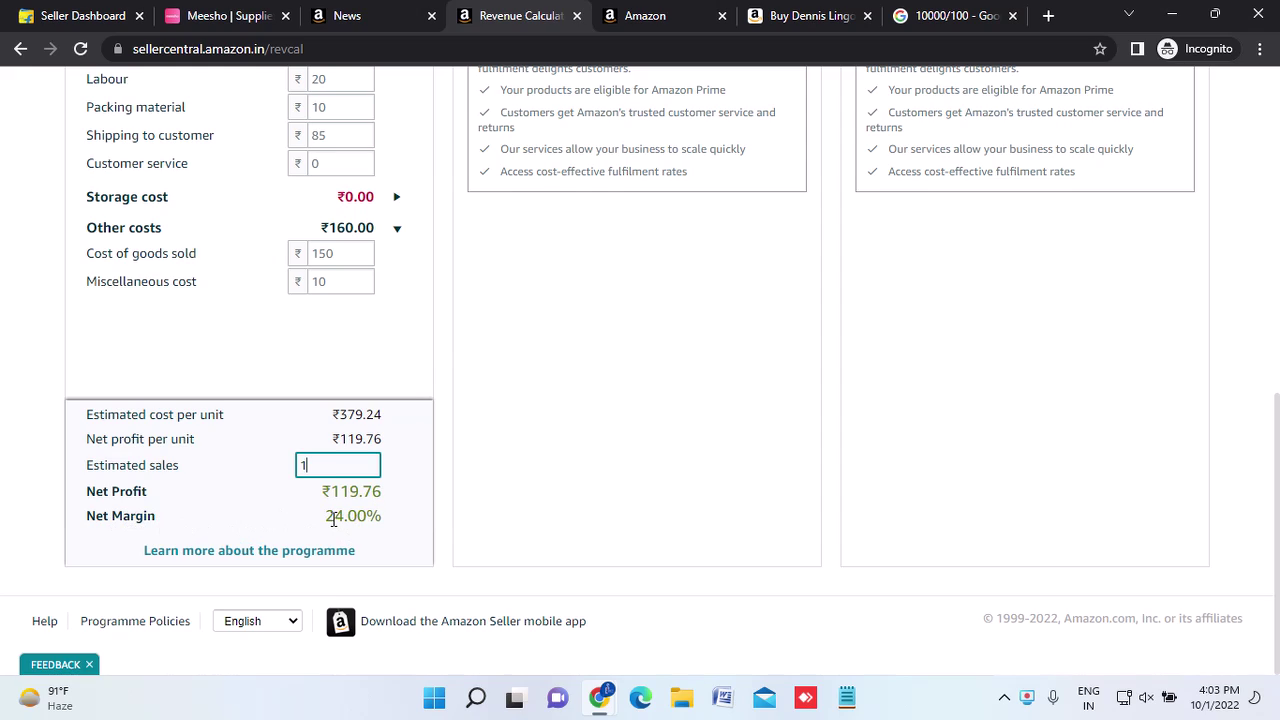
text(00)
key(BackSpace)
key(BackSpace)
key(BackSpace)
text(1)
click(464, 493)
Set Estimated sales to 89 units and check the resulting Net Profit and Net Margin.
click(349, 463)
key(BackSpace)
text(89)
click(507, 522)
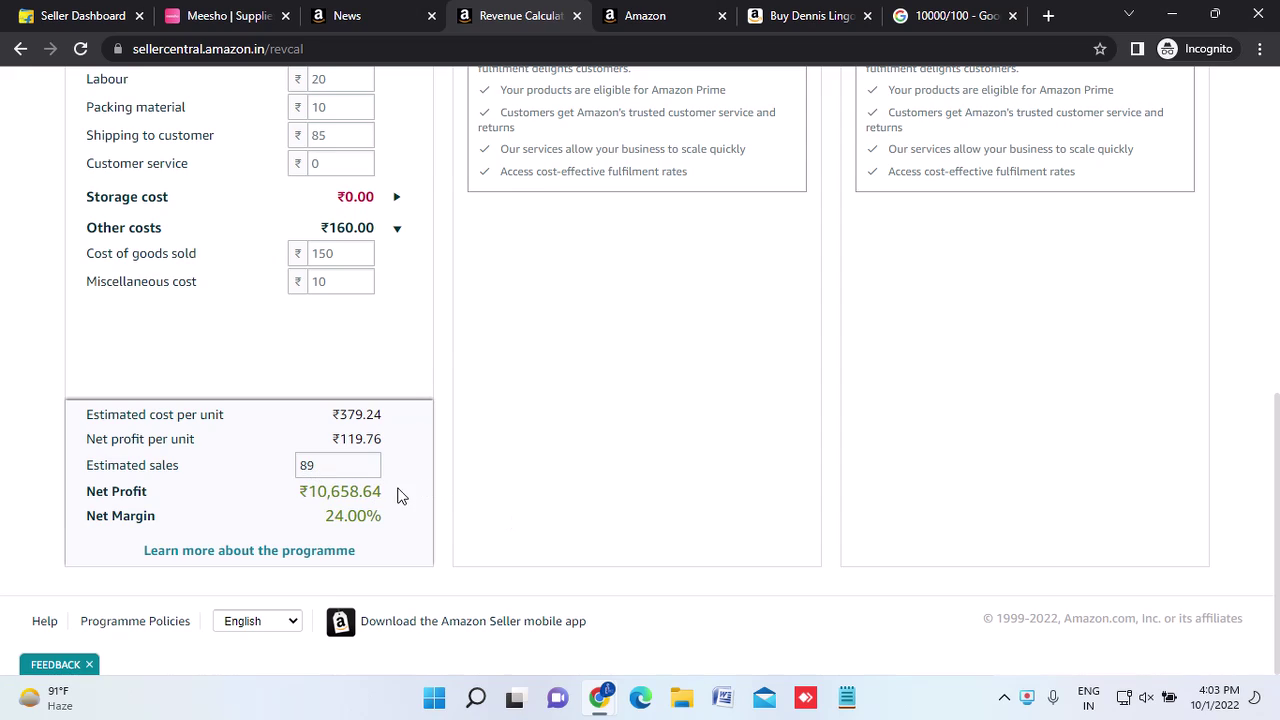
Check the Net Profit for the current sales estimate and reset Estimated sales to 1 unit.
drag(303, 496, 360, 497)
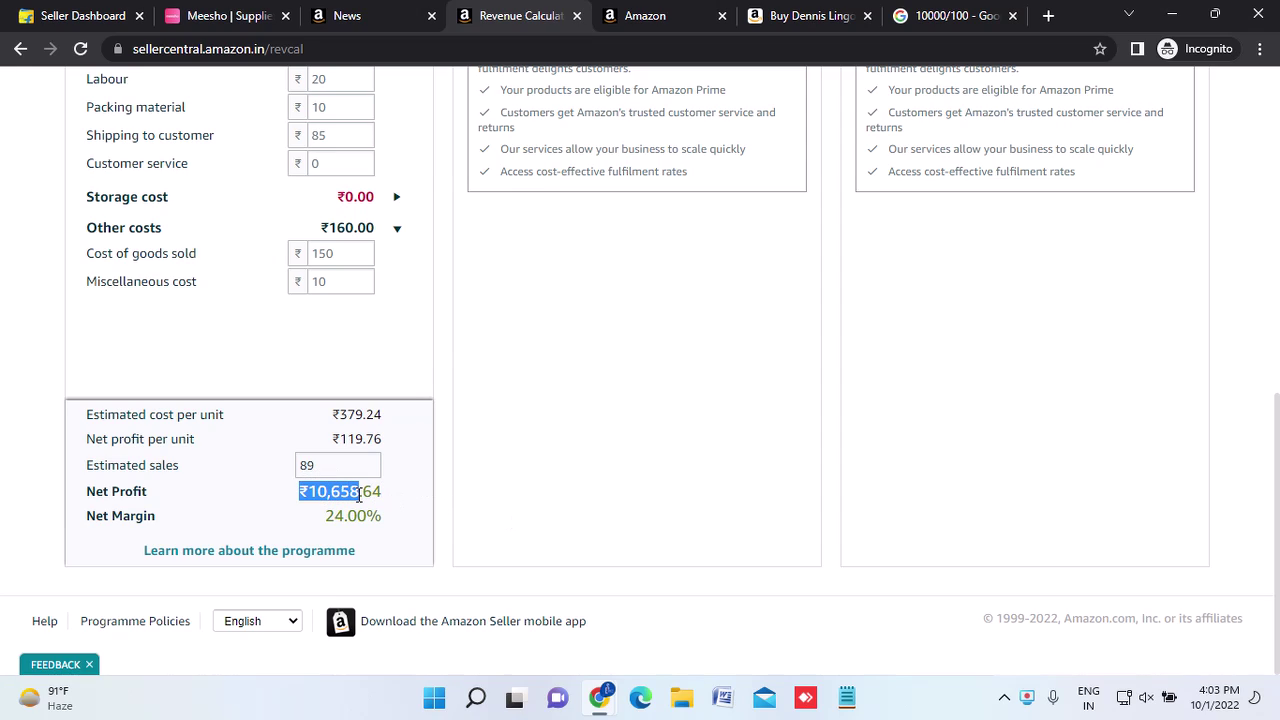
double_click(340, 467)
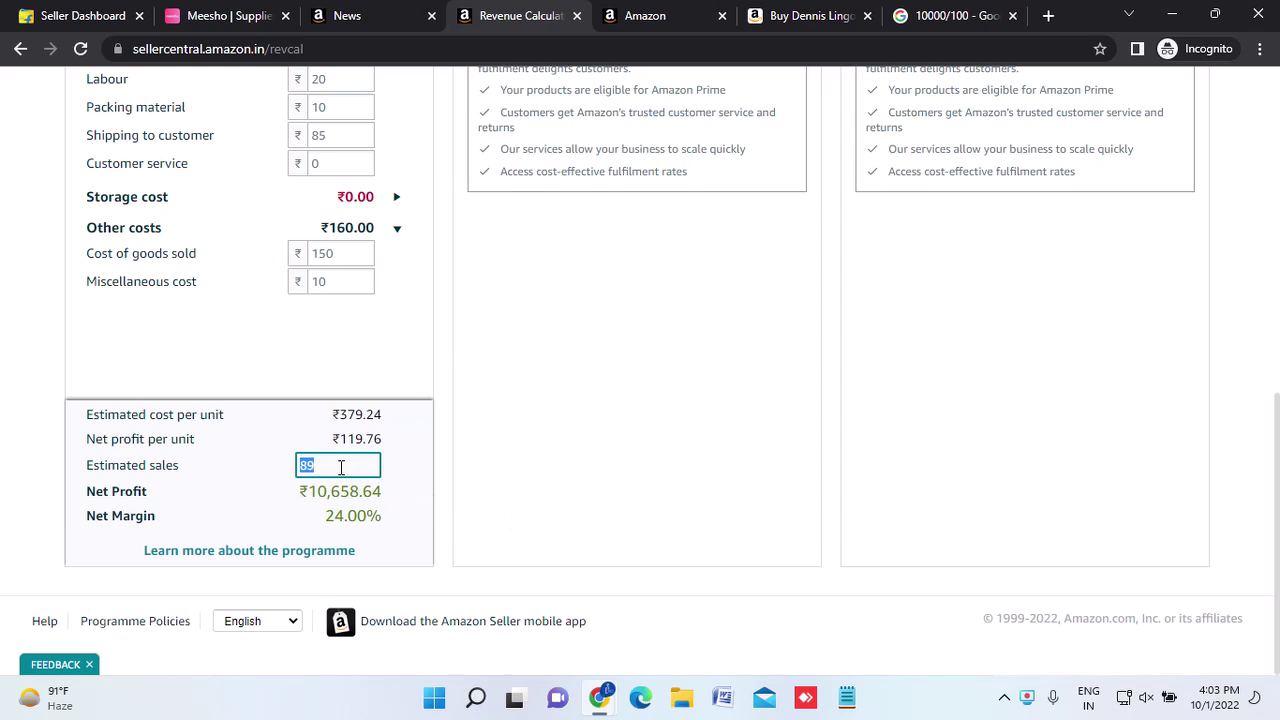
key(BackSpace)
text(1)
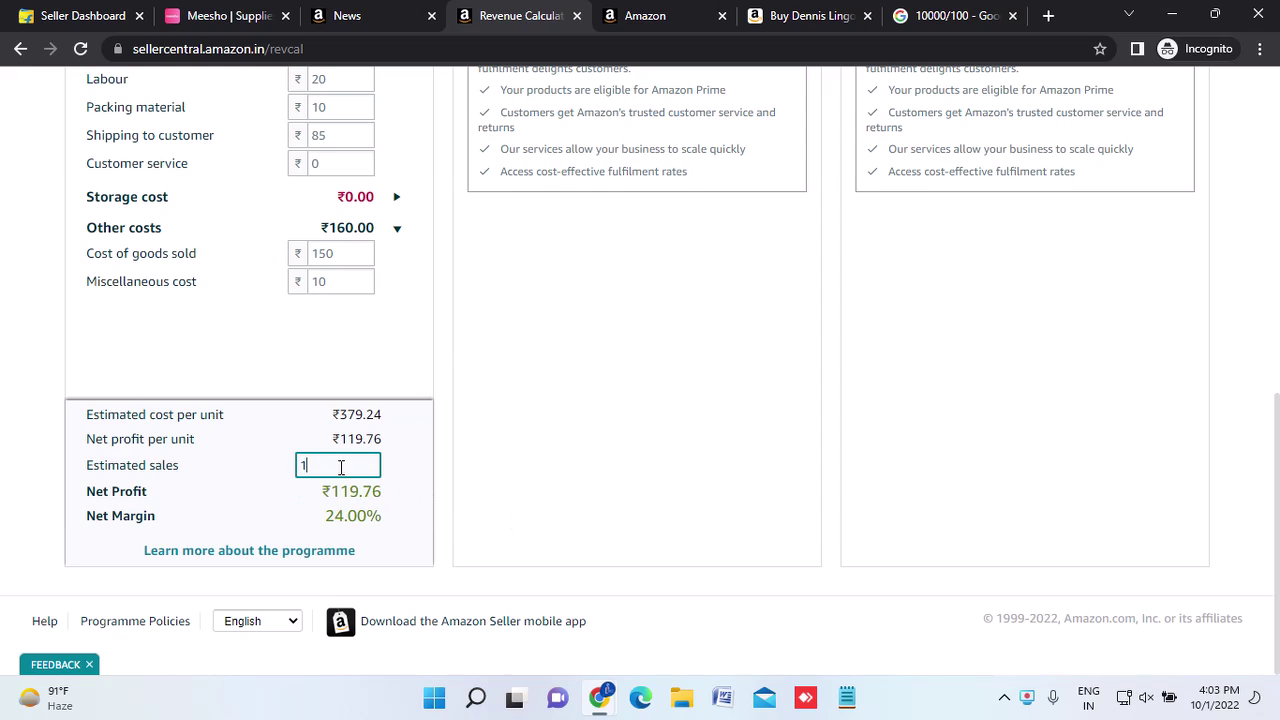
click(532, 500)
Compare the product details and each cost entry with the Net Profit and Net Margin for a single unit.
scroll(528, 403, up, 1)
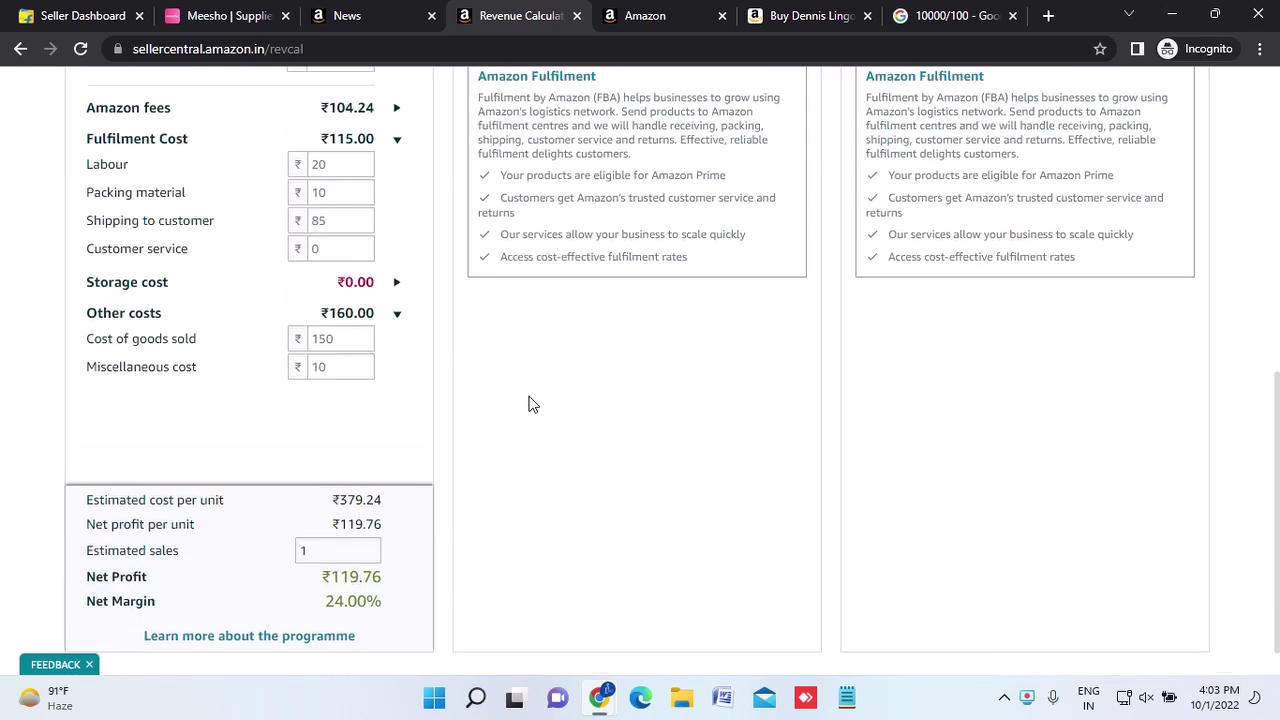
scroll(532, 404, up, 4)
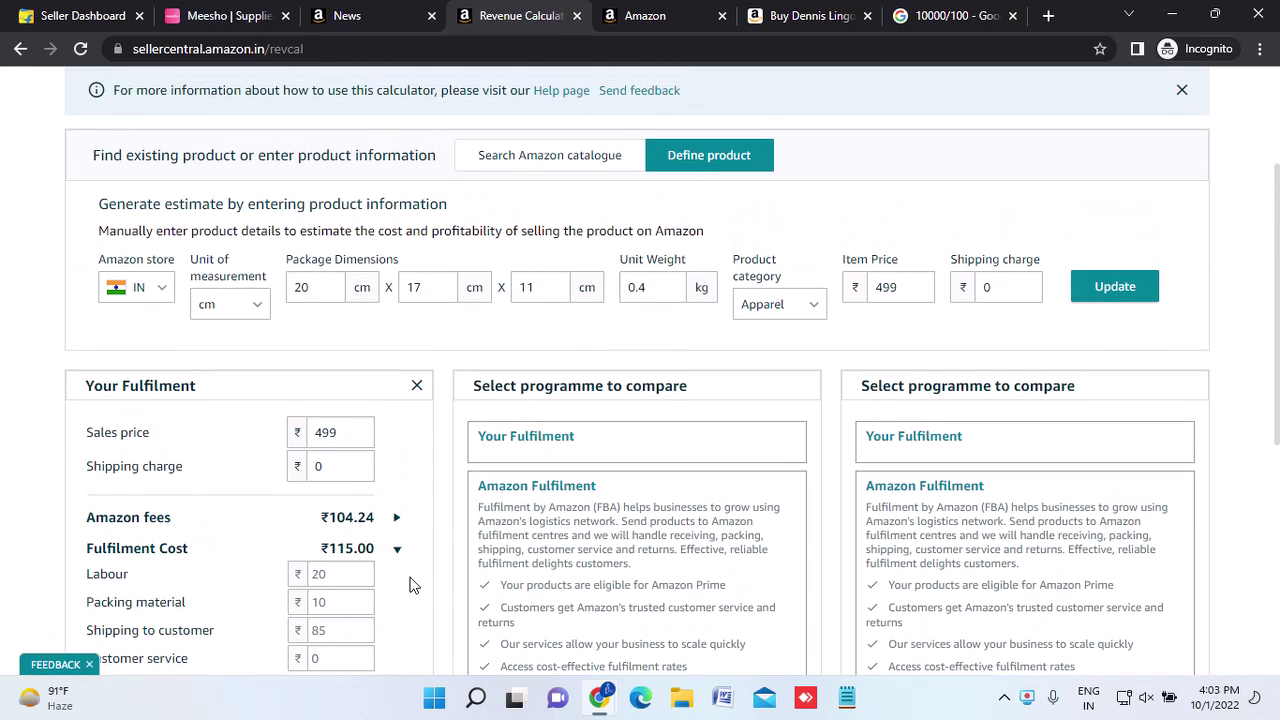
scroll(410, 585, down, 5)
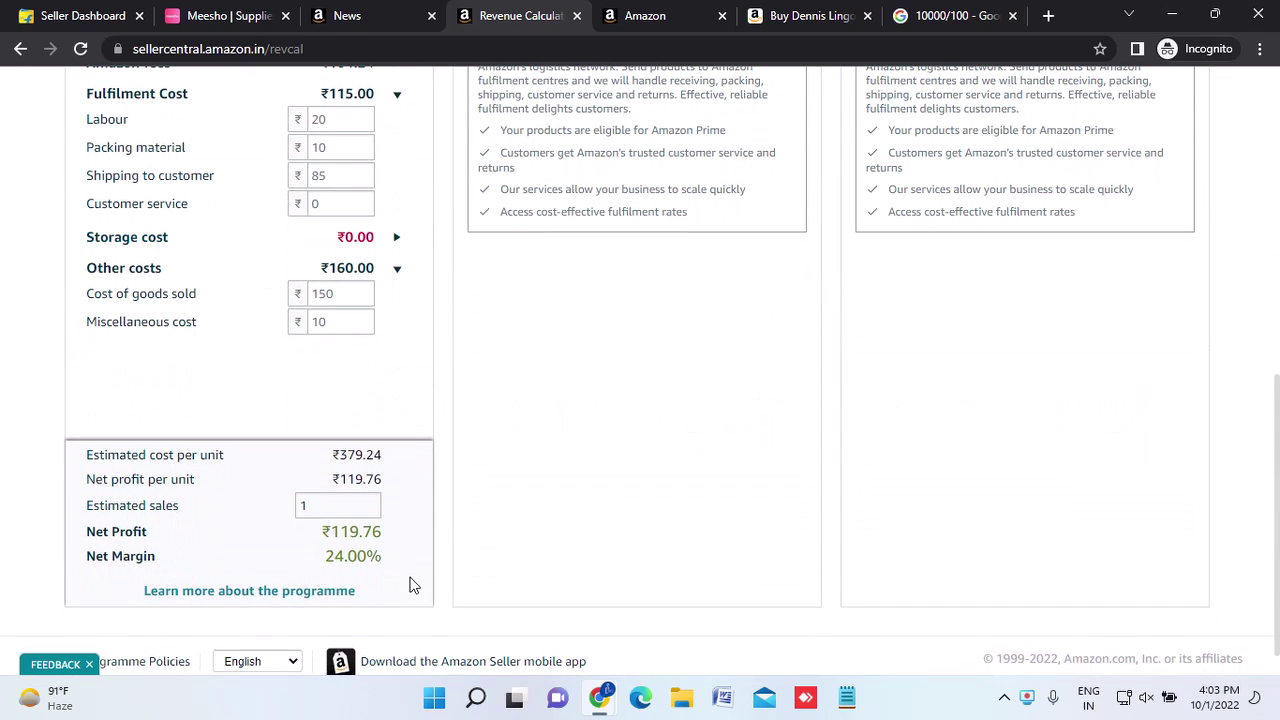
scroll(410, 585, down, 1)
scroll(410, 585, up, 6)
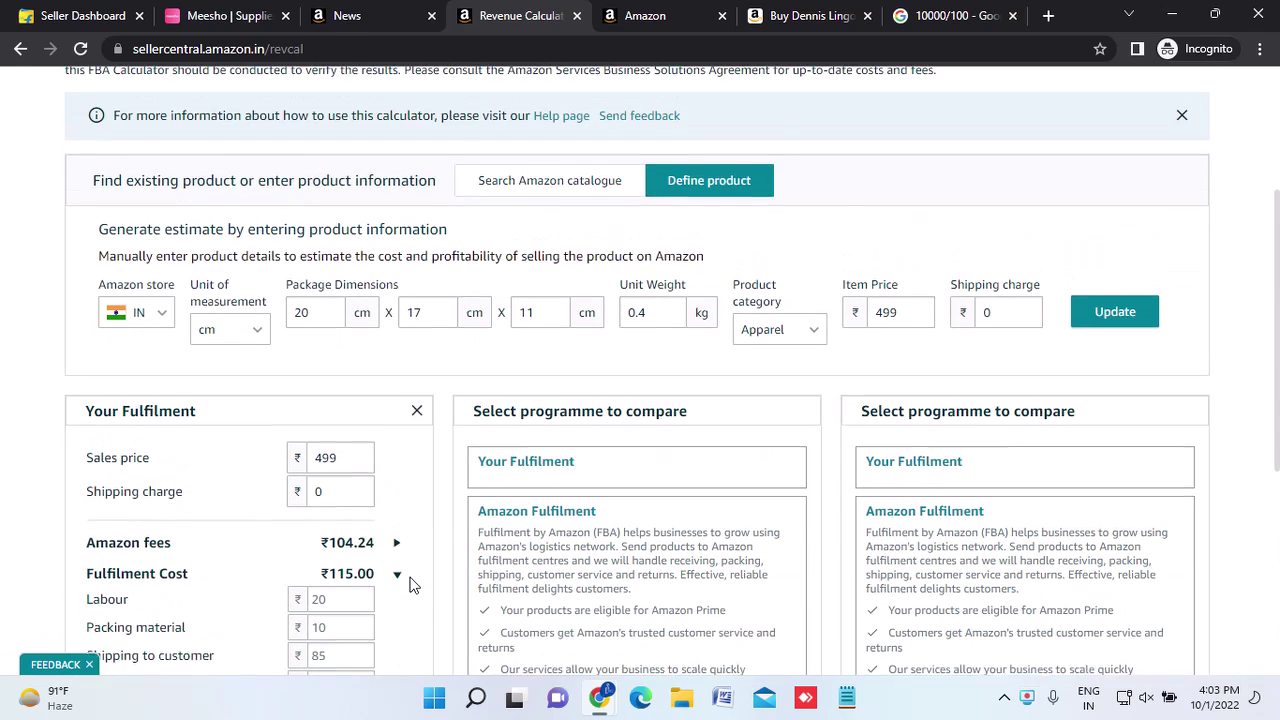
scroll(434, 515, down, 4)
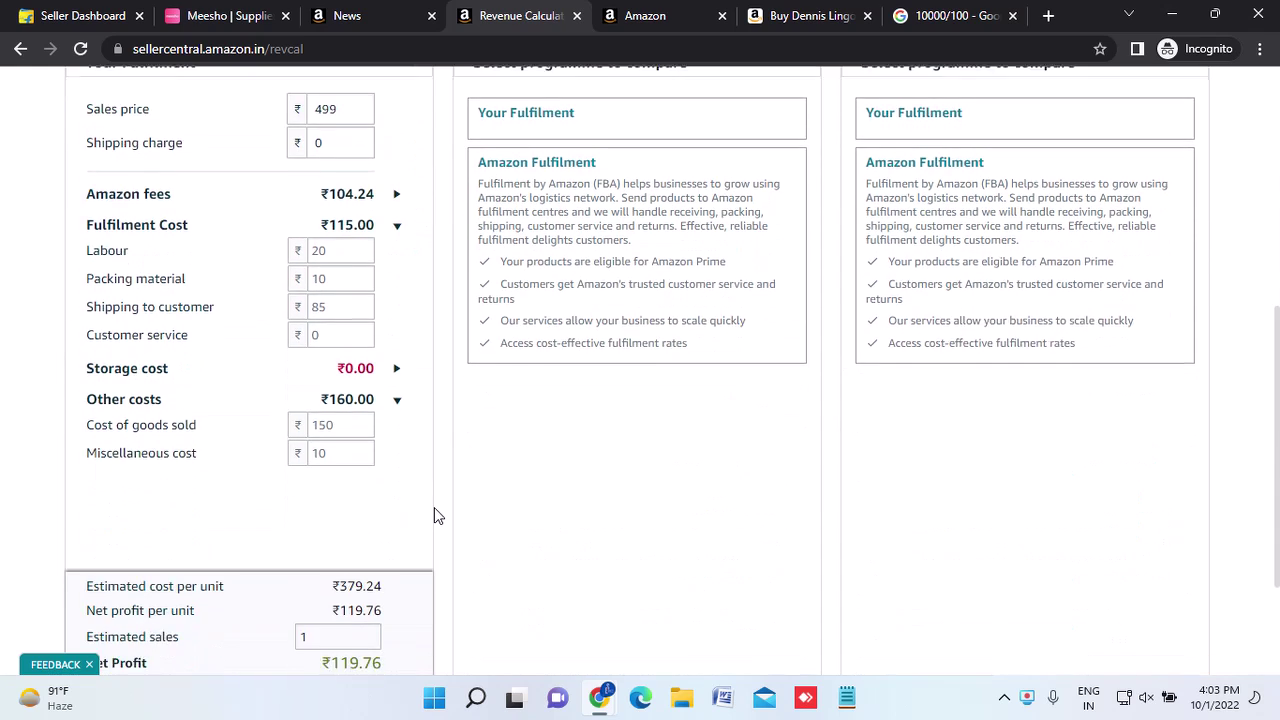
scroll(434, 515, down, 1)
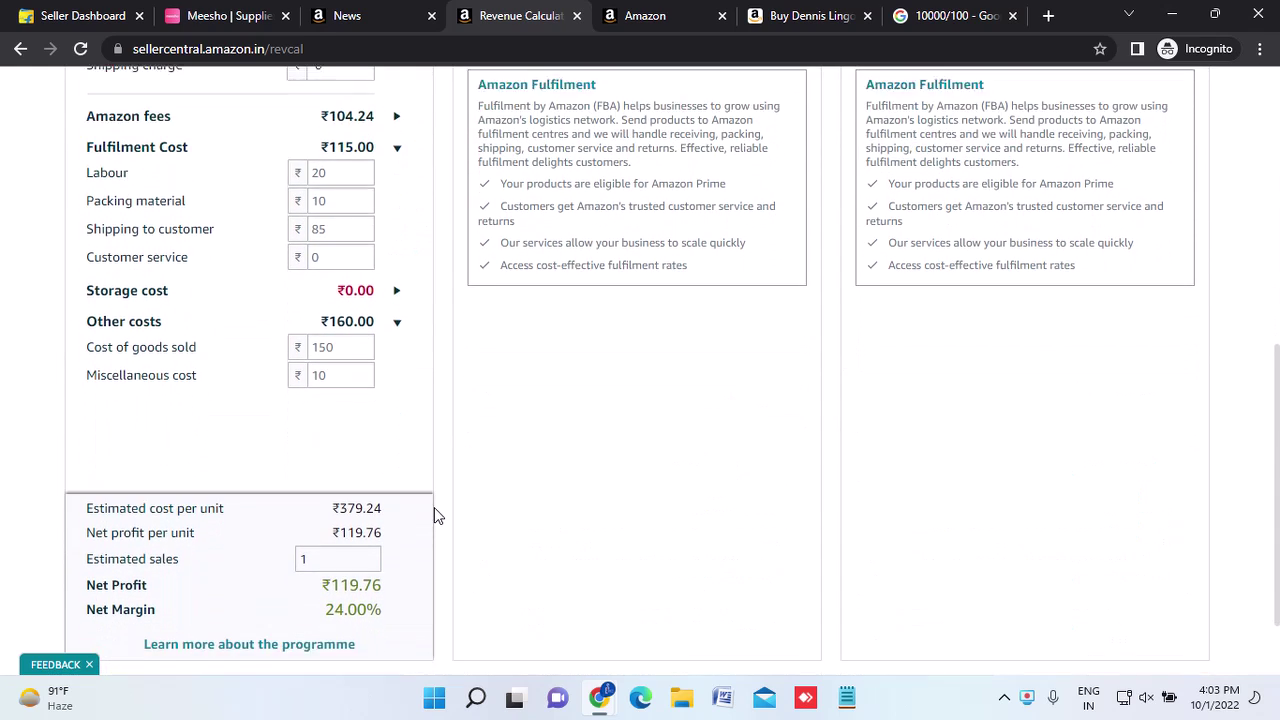
scroll(434, 515, up, 4)
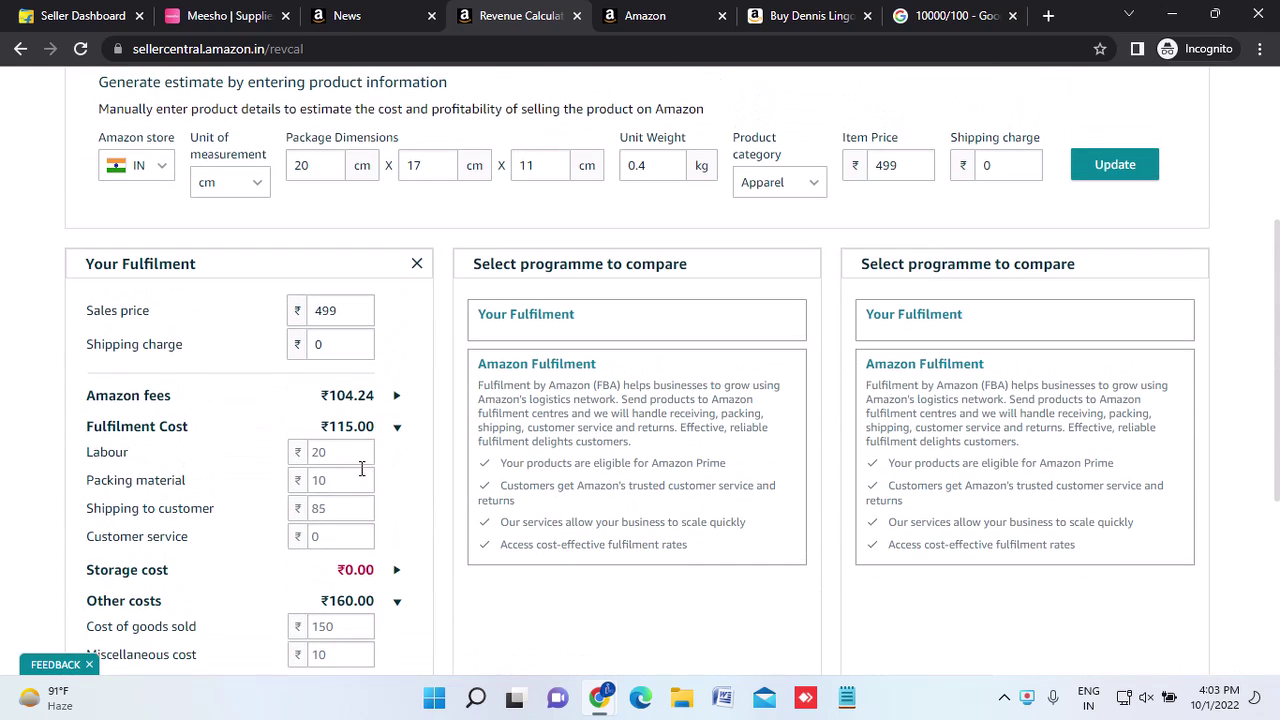
Examine the Shipping to customer cost and its place among the costs leading to the Net profit per unit.
click(321, 508)
double_click(321, 508)
click(447, 519)
double_click(321, 508)
click(422, 513)
scroll(432, 512, down, 2)
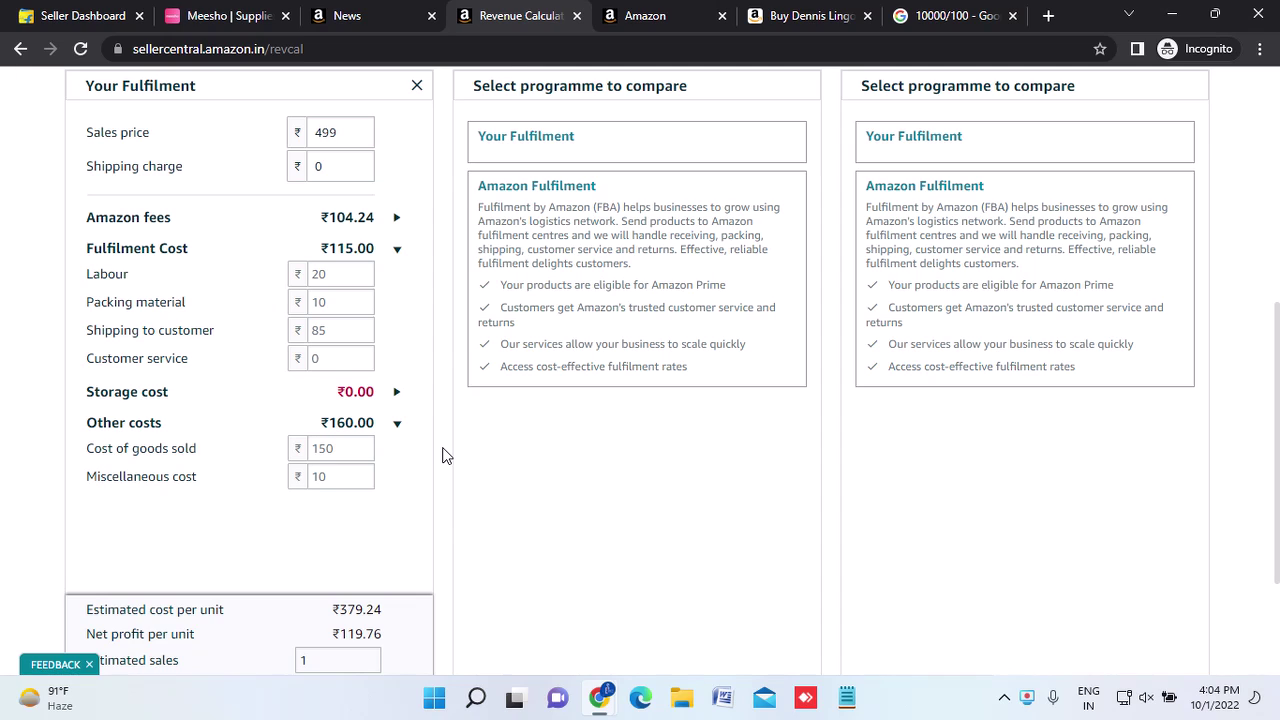
scroll(446, 456, down, 1)
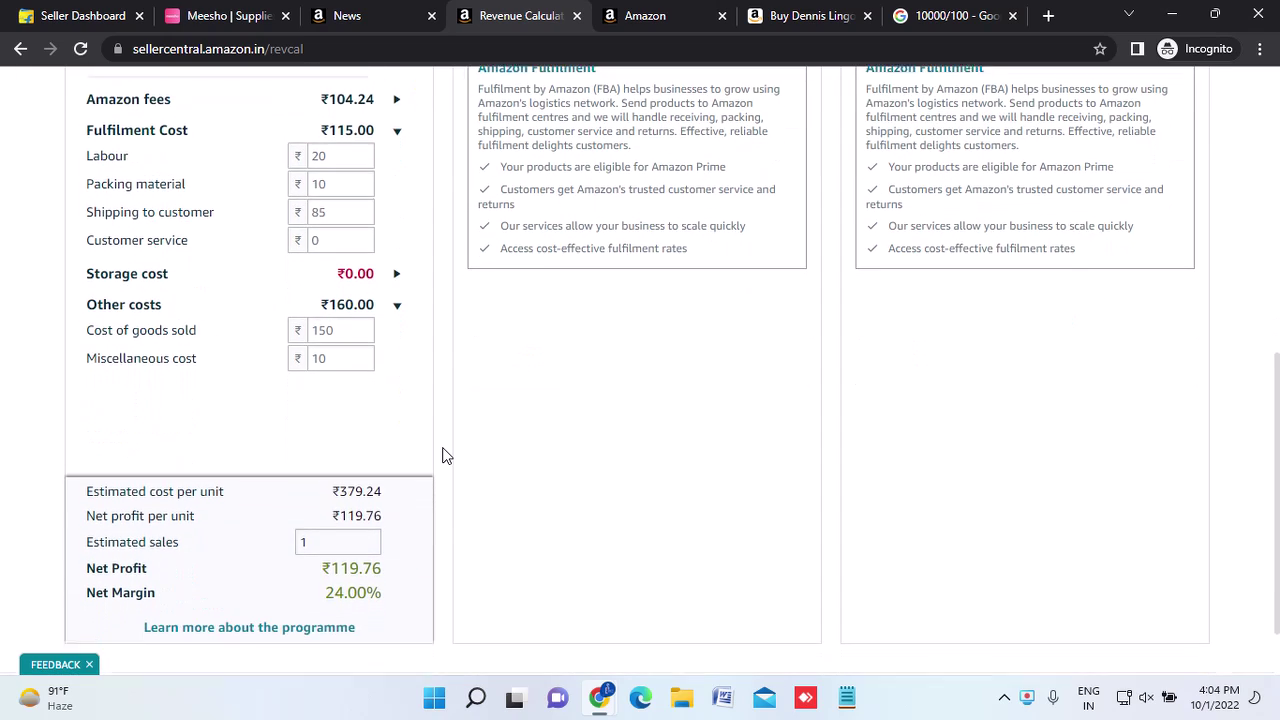
Review the Sales price under Your Fulfilment against the cost breakdown and the profit summary.
scroll(446, 456, up, 5)
click(332, 534)
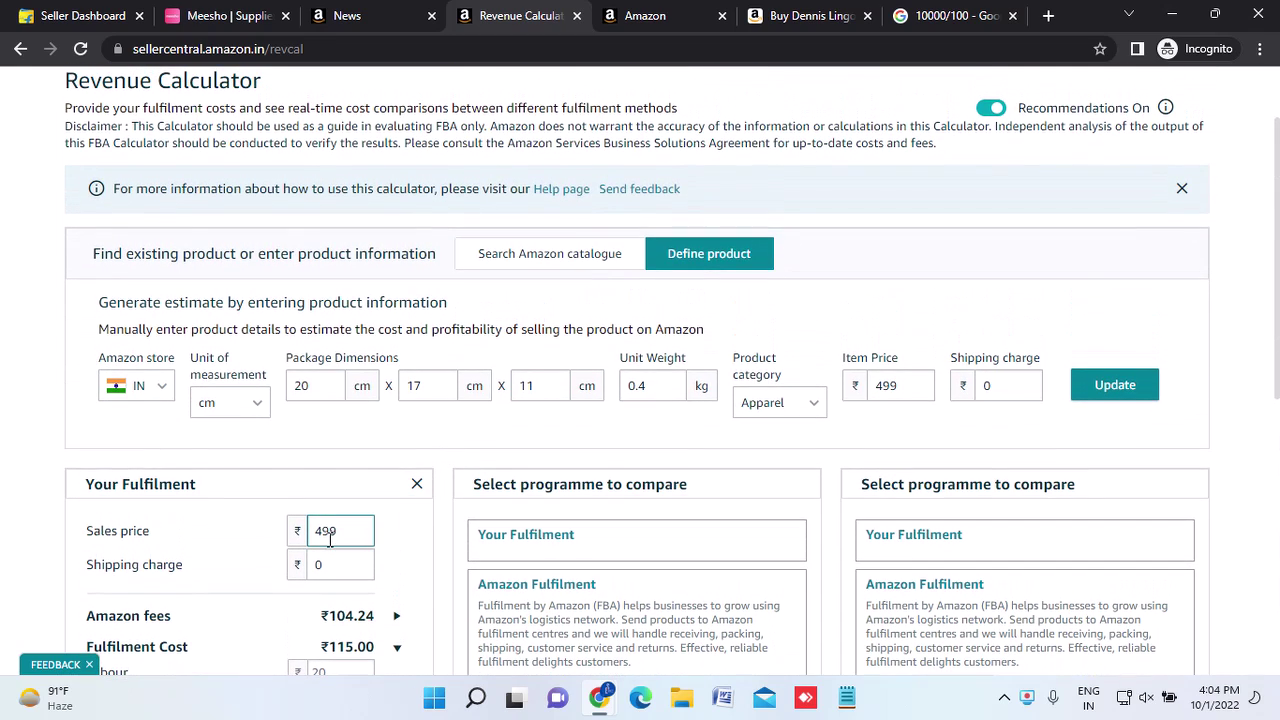
double_click(332, 534)
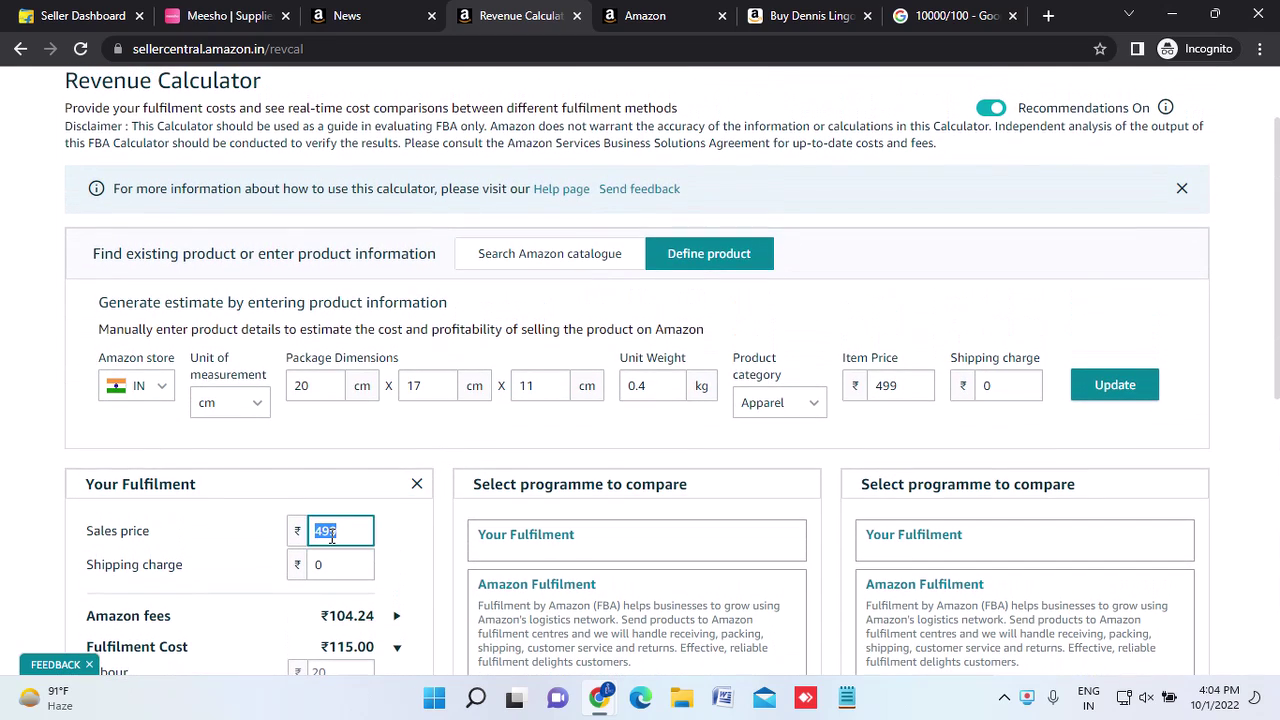
click(394, 543)
click(332, 530)
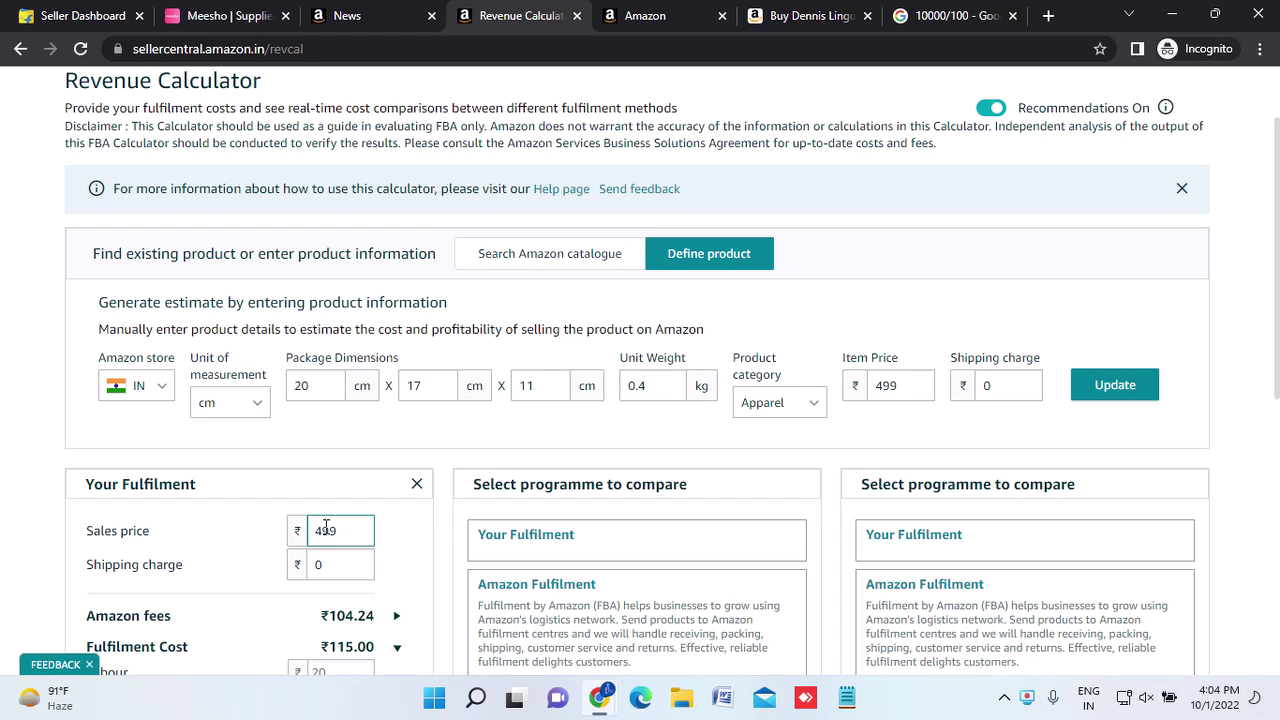
click(407, 543)
scroll(407, 543, down, 3)
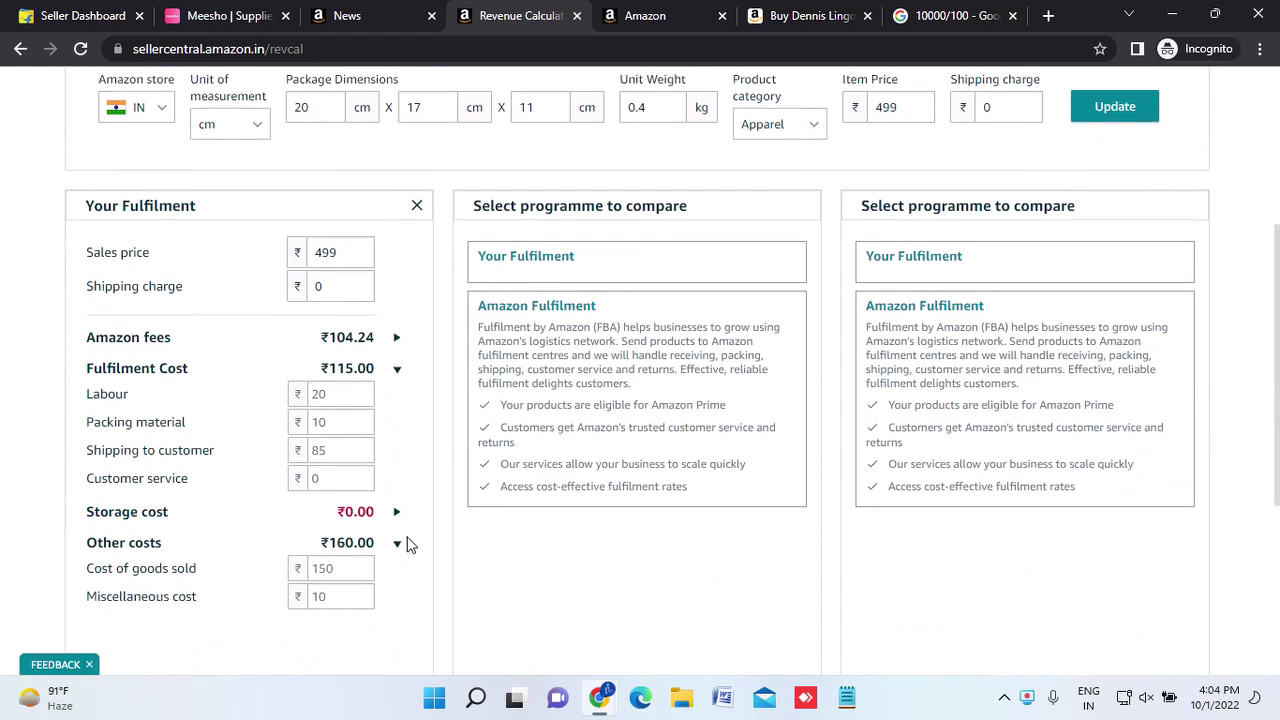
click(328, 230)
double_click(330, 230)
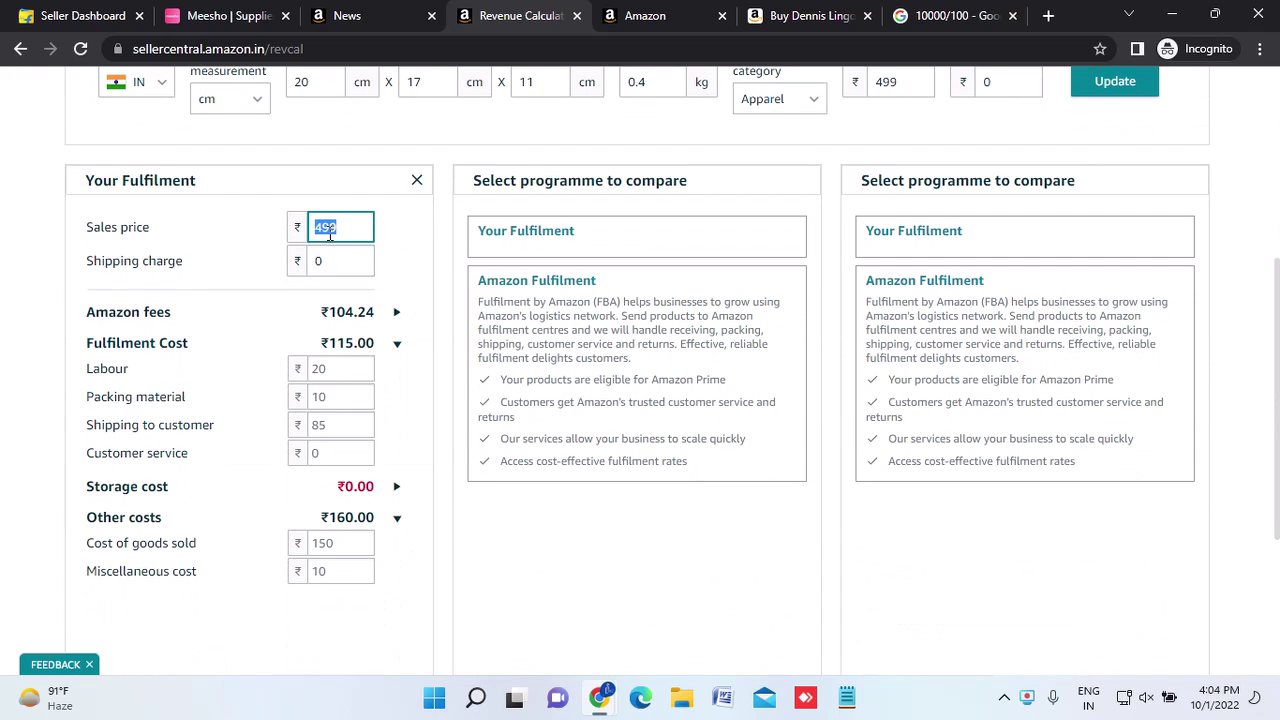
click(414, 234)
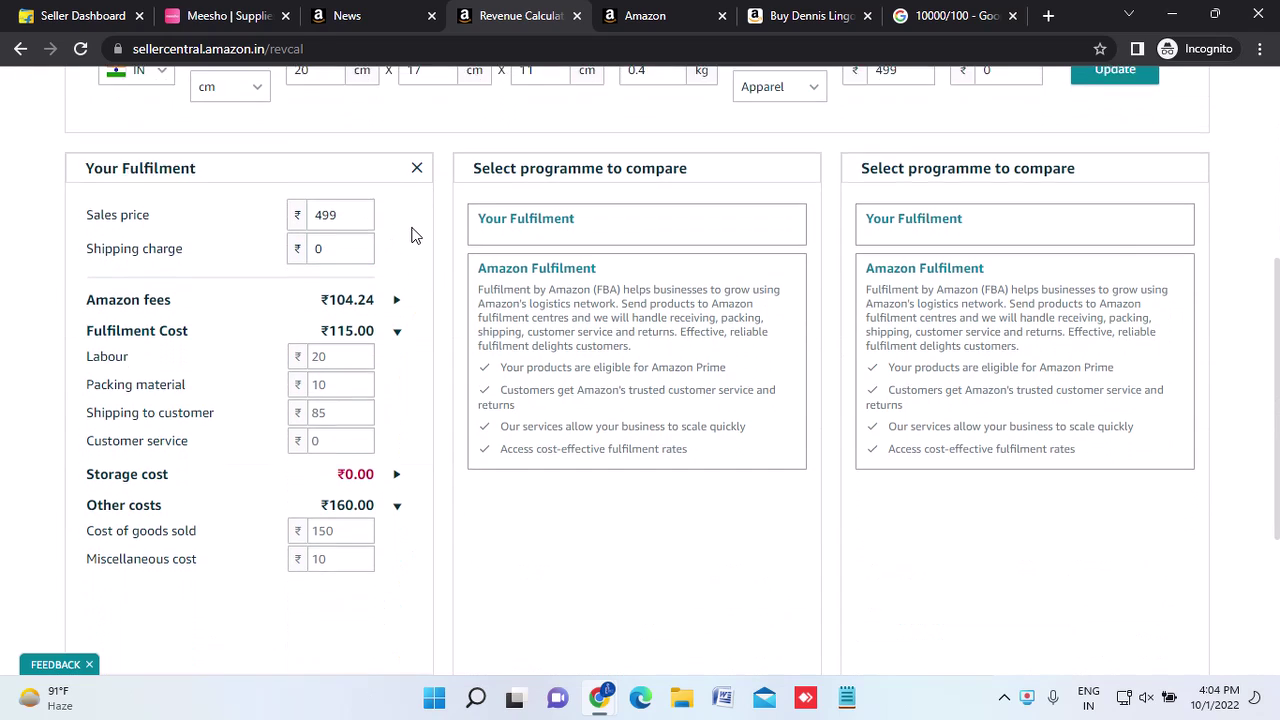
scroll(414, 234, down, 3)
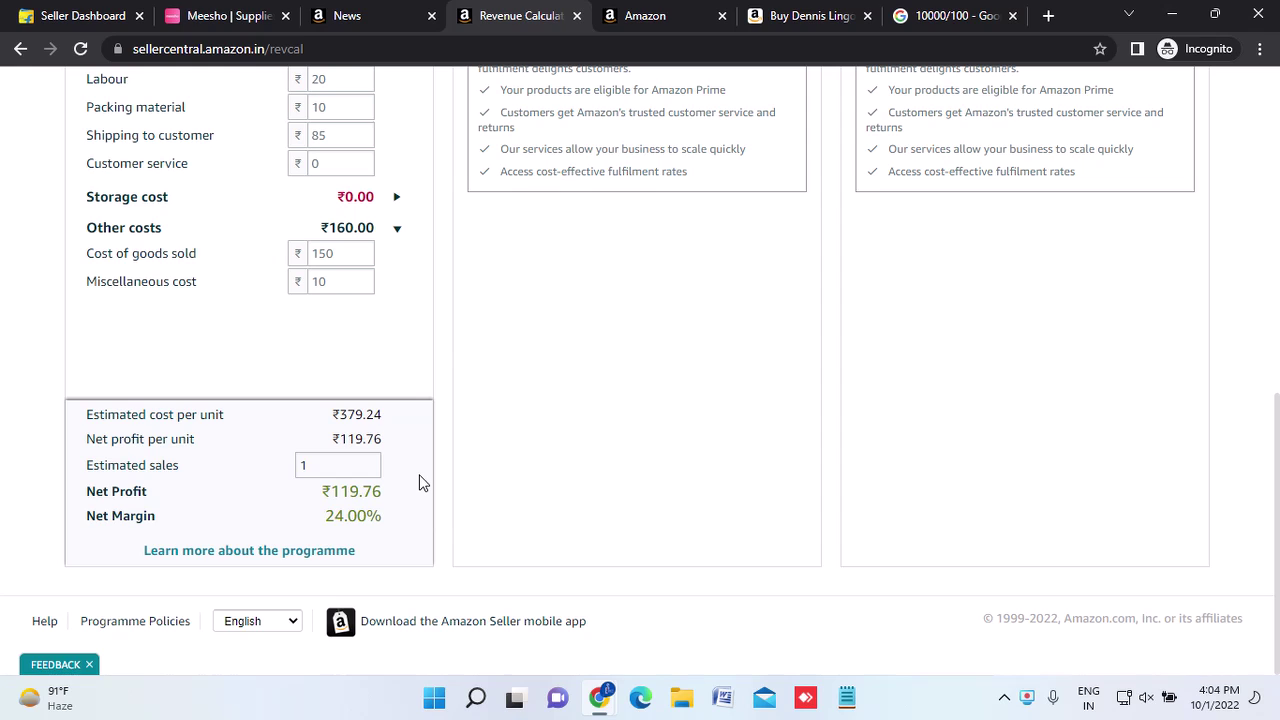
Examine the Net Margin percentage in relation to the Sales price and the listed costs.
scroll(466, 439, up, 1)
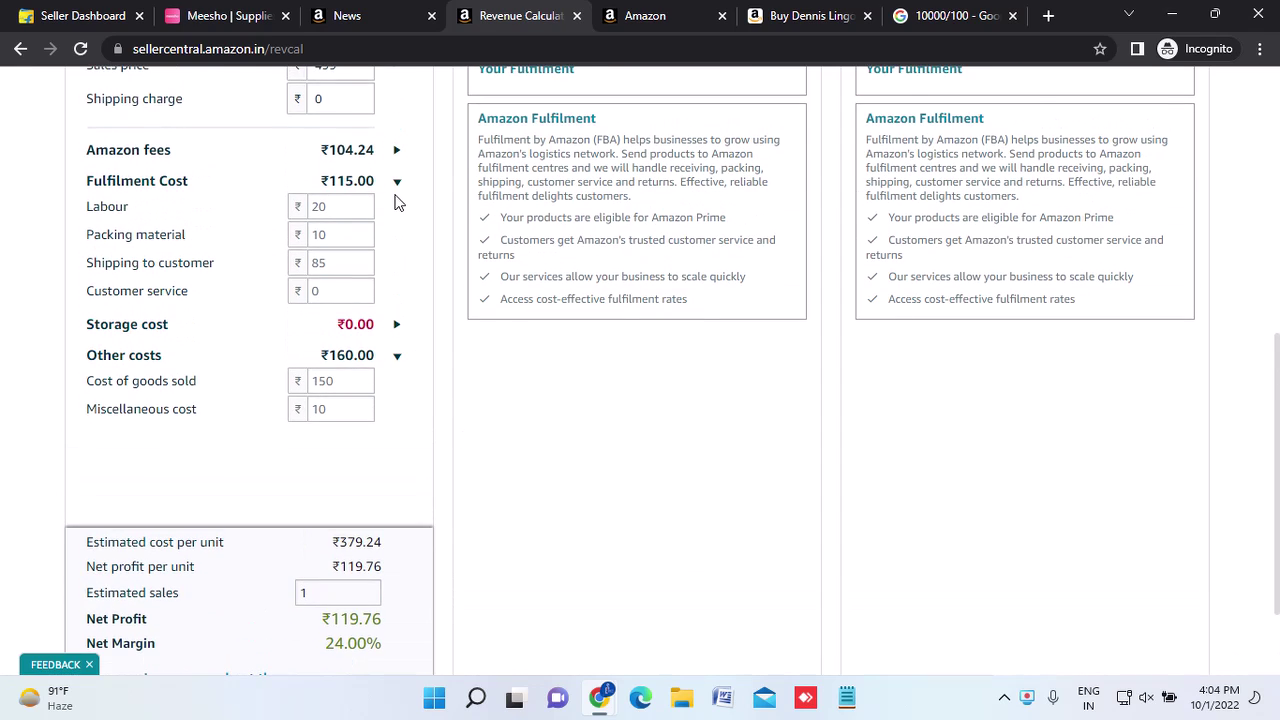
scroll(395, 203, up, 2)
click(336, 272)
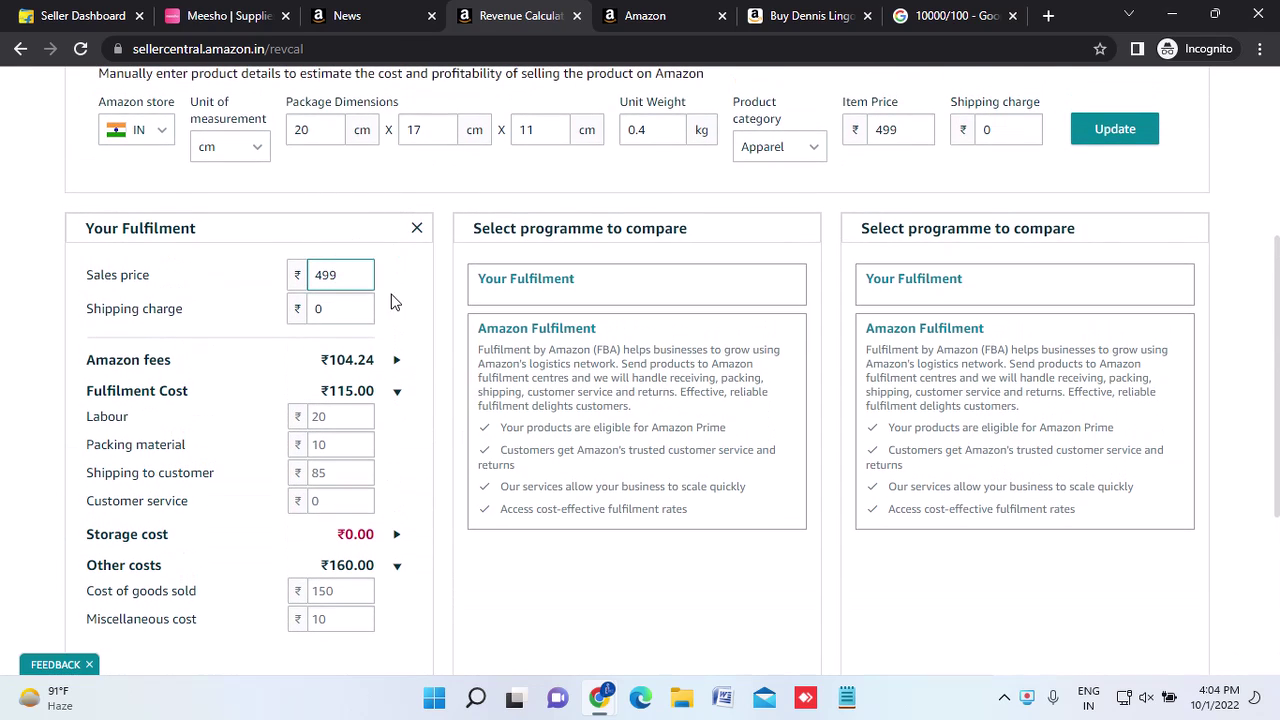
click(441, 358)
scroll(441, 358, down, 3)
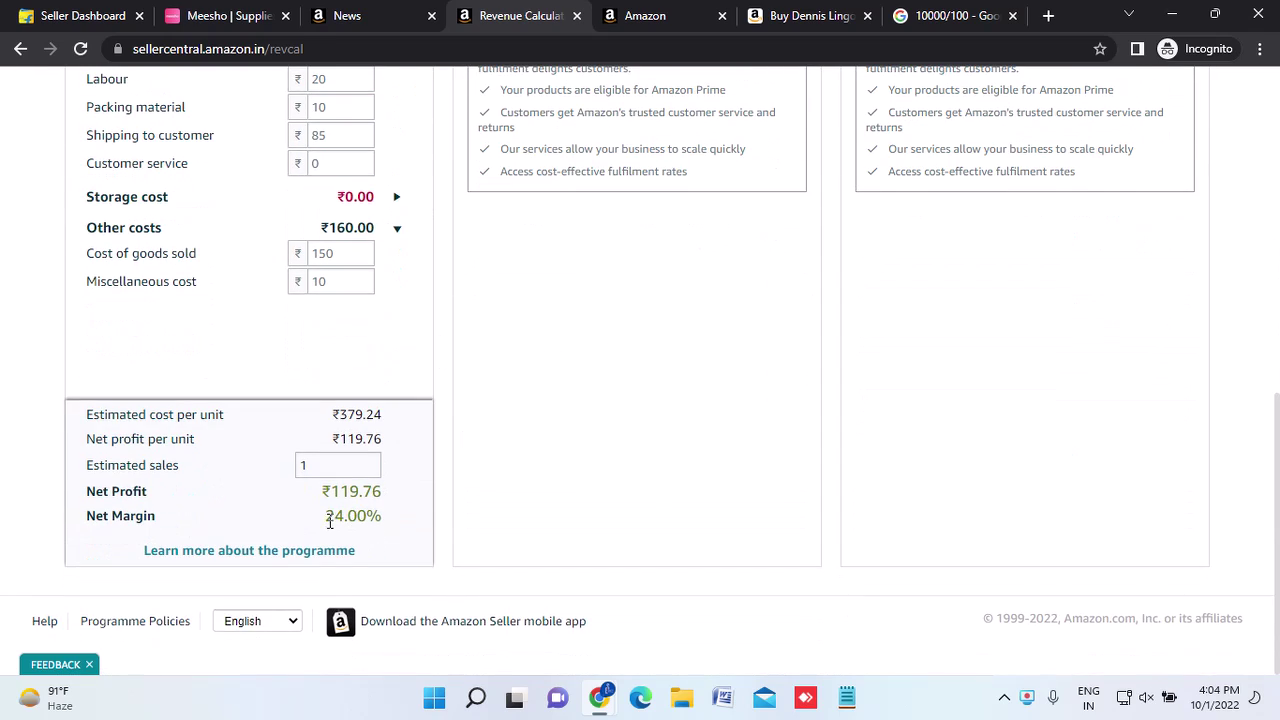
drag(325, 517, 408, 531)
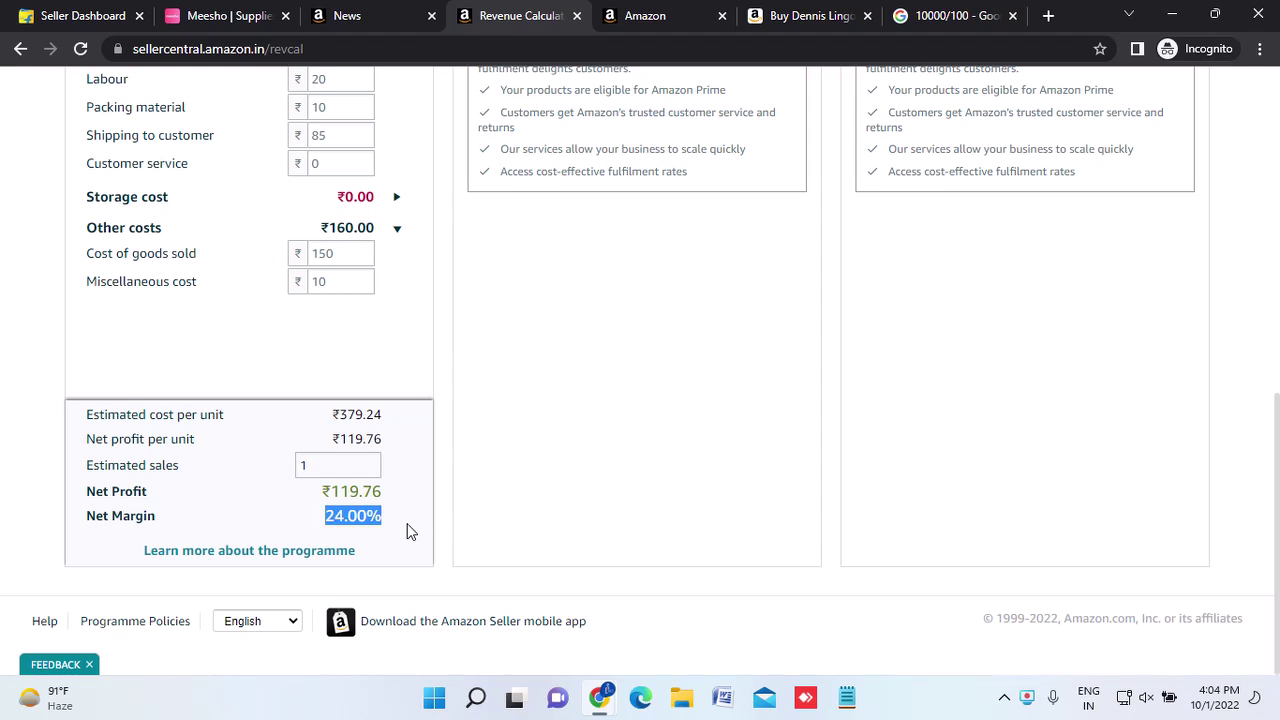
scroll(408, 531, up, 3)
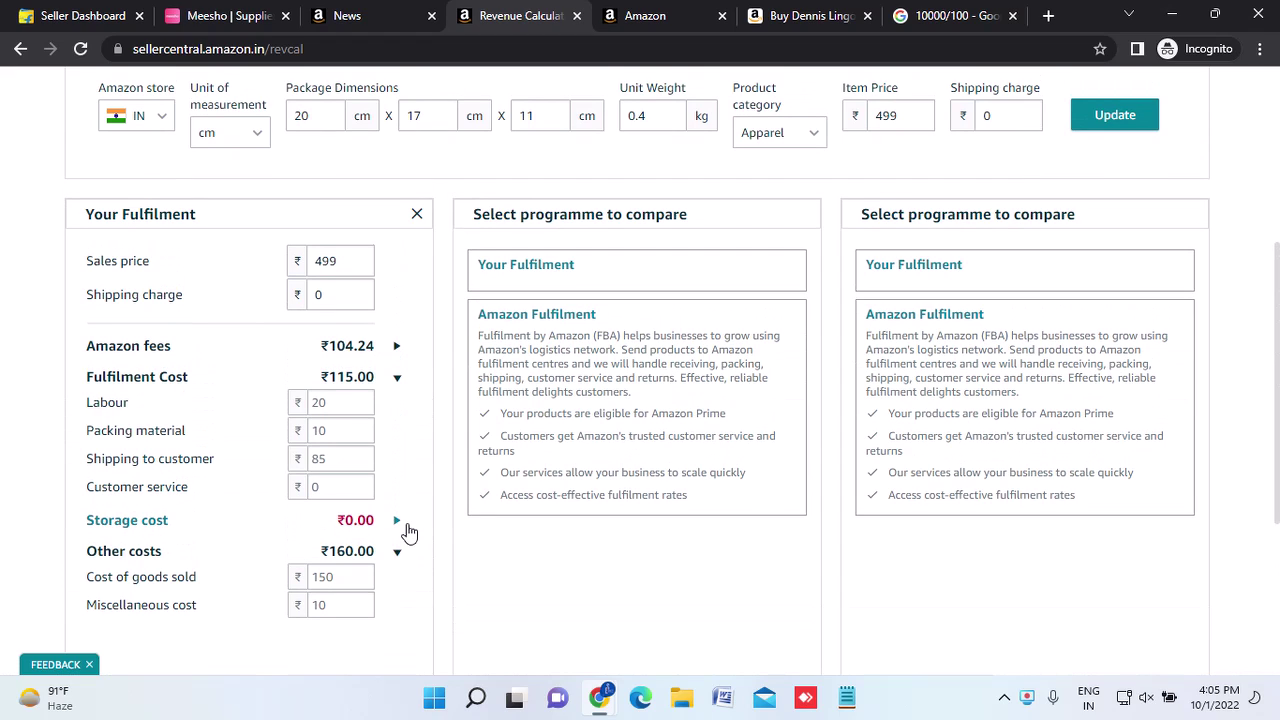
scroll(408, 531, down, 2)
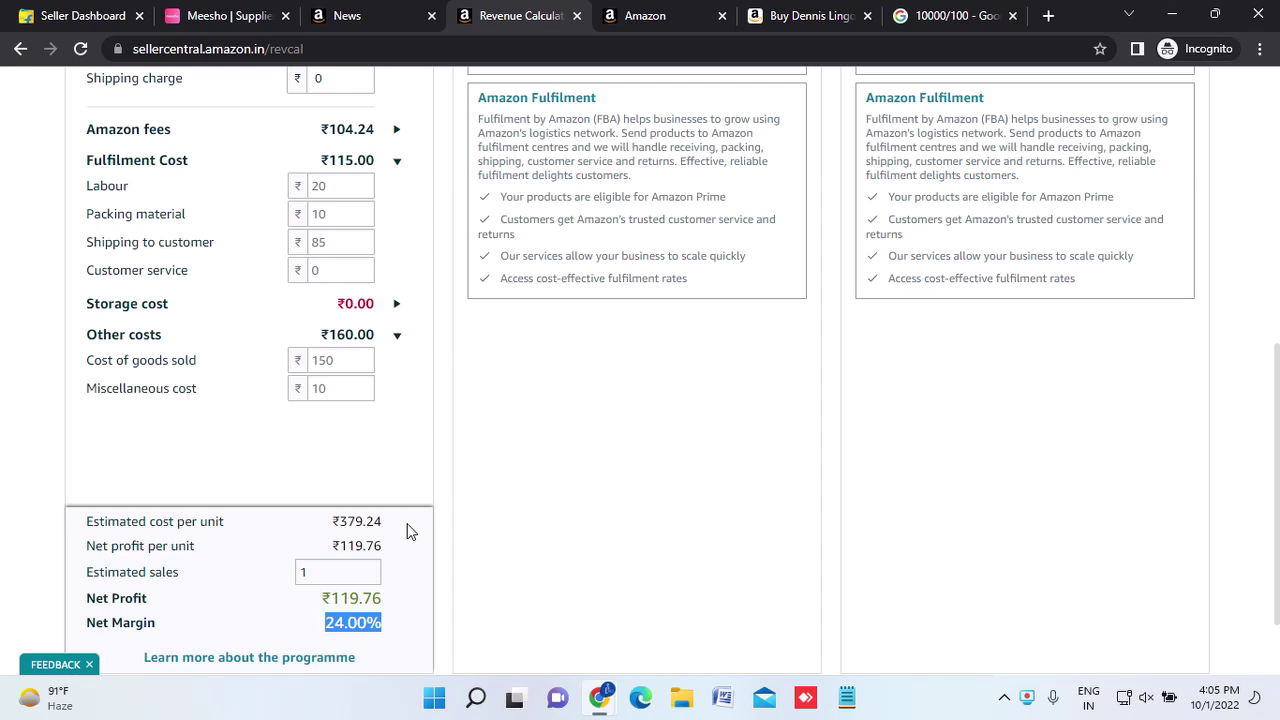
Recheck the Sales price and Shipping charge against the Estimated cost per unit, Net Profit and Net Margin.
scroll(407, 531, up, 3)
click(334, 321)
click(329, 285)
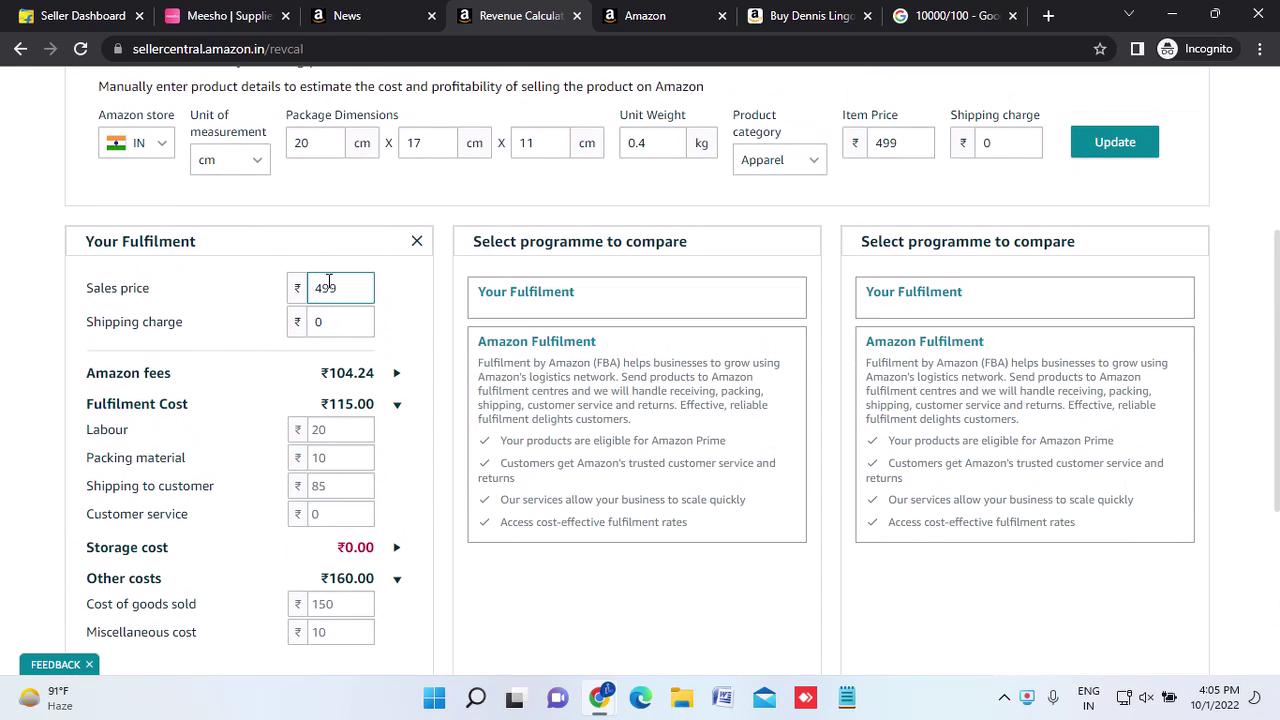
scroll(487, 577, down, 4)
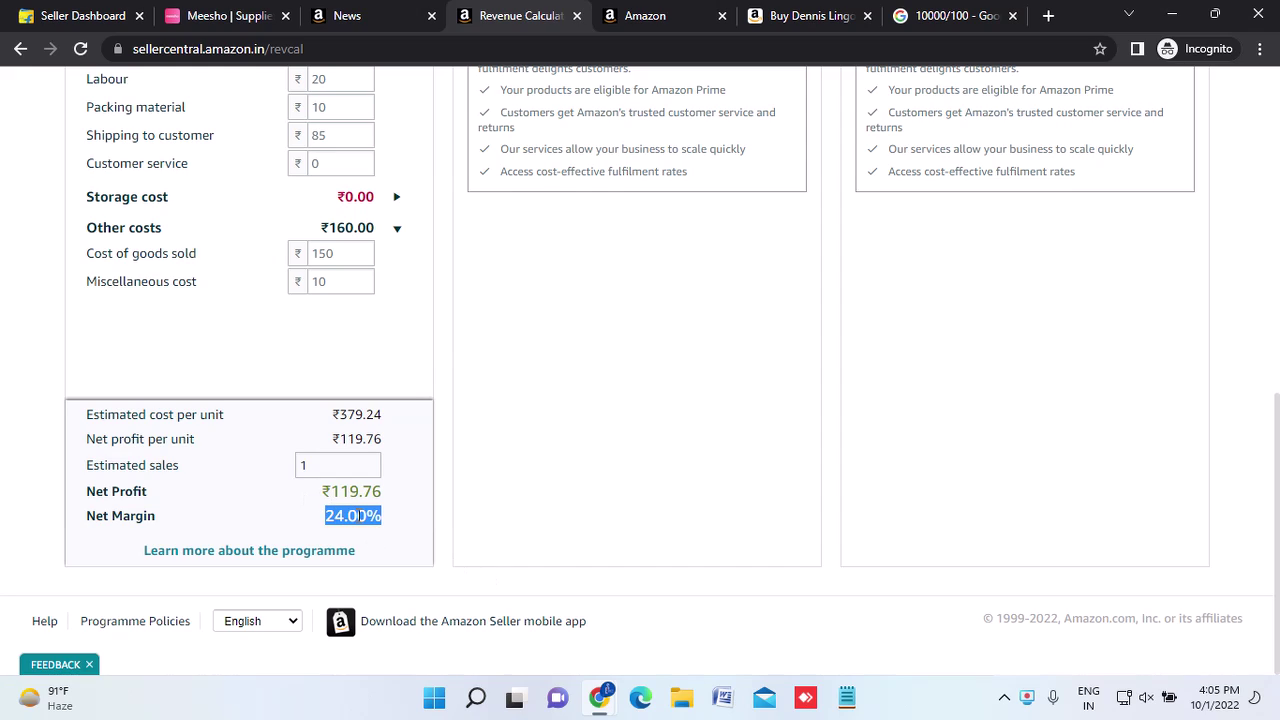
click(437, 506)
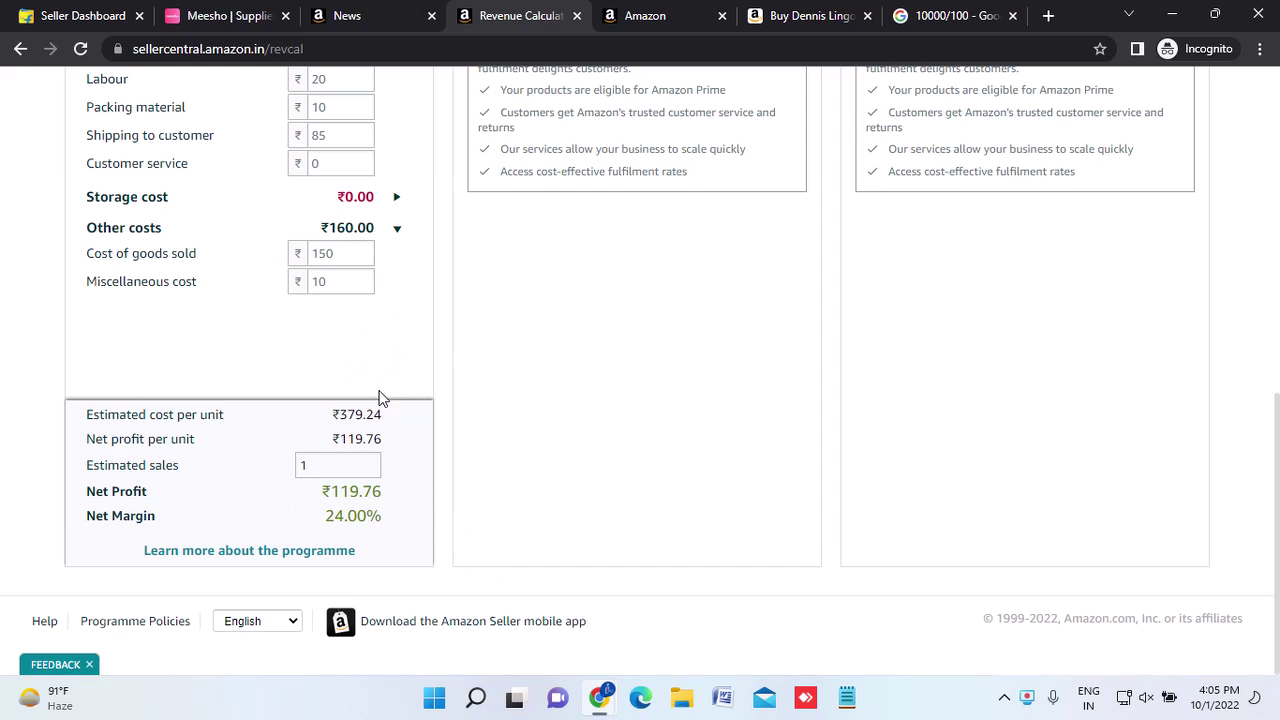
double_click(337, 517)
click(466, 482)
scroll(466, 481, up, 3)
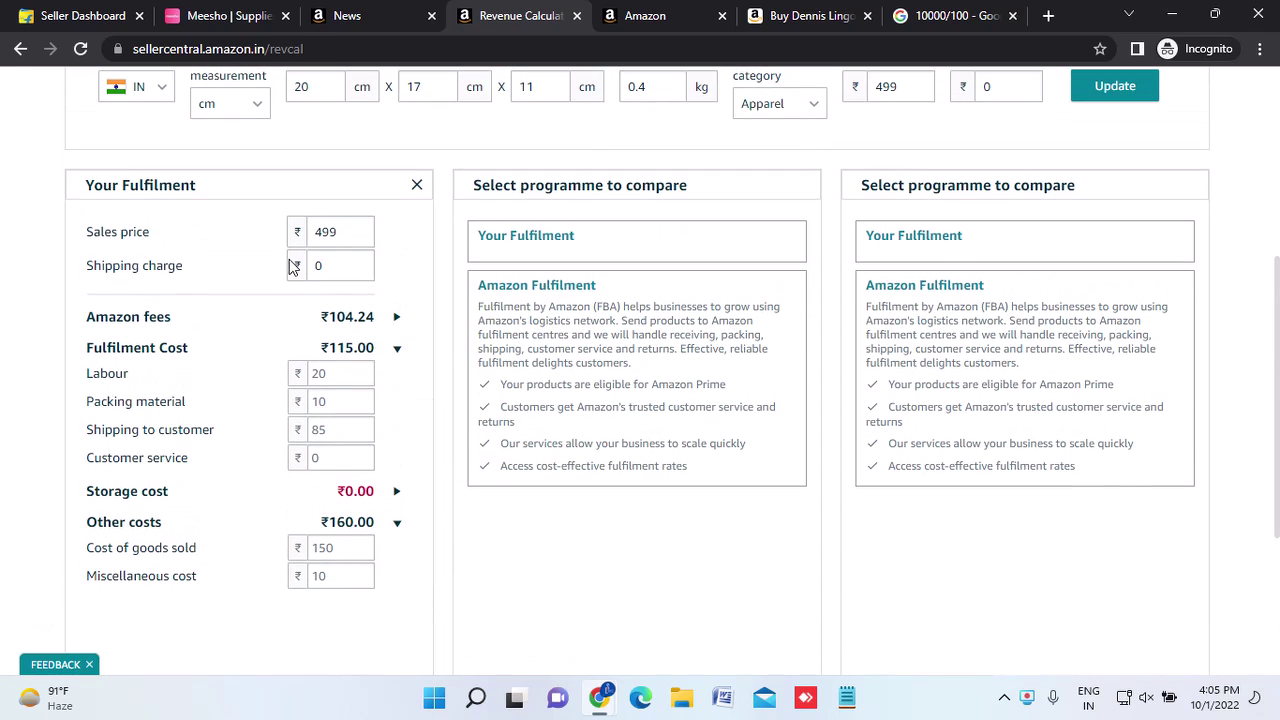
scroll(420, 470, down, 3)
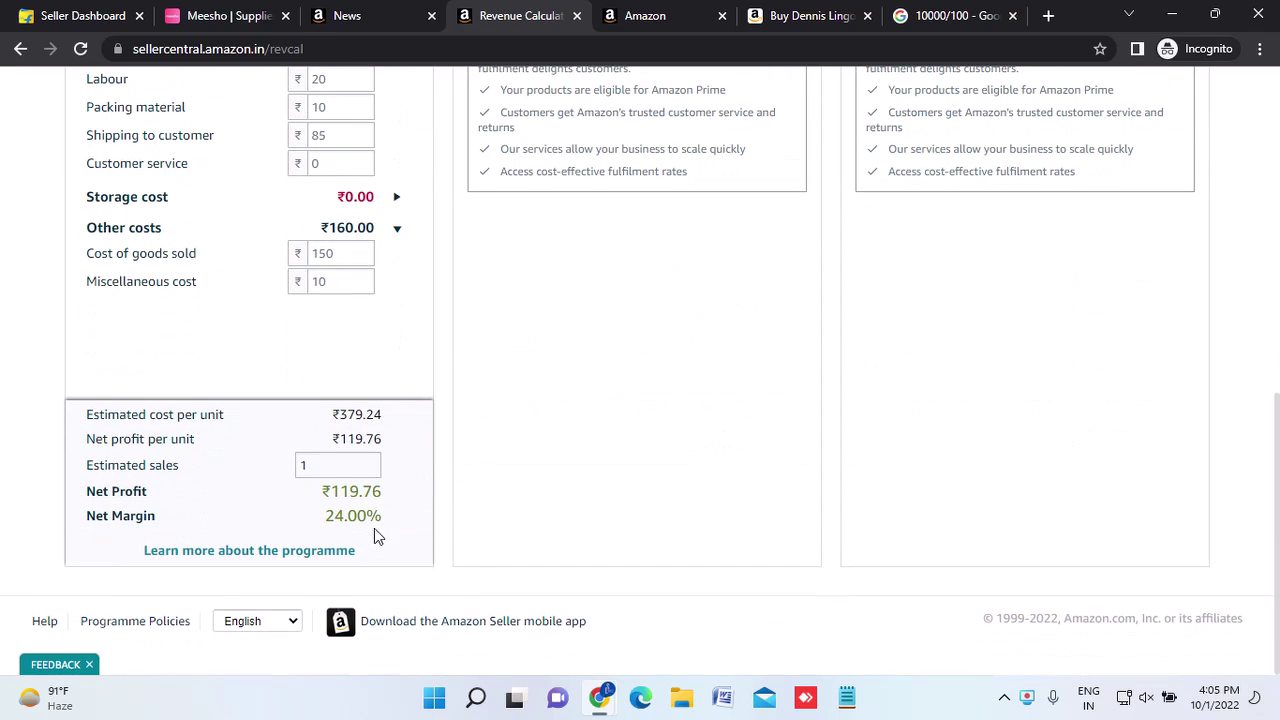
drag(320, 521, 396, 521)
click(398, 523)
Set the Sales price under Your Fulfilment to ₹599 and check the resulting Amazon fees, Net Profit and Net Margin.
scroll(397, 523, up, 5)
click(338, 458)
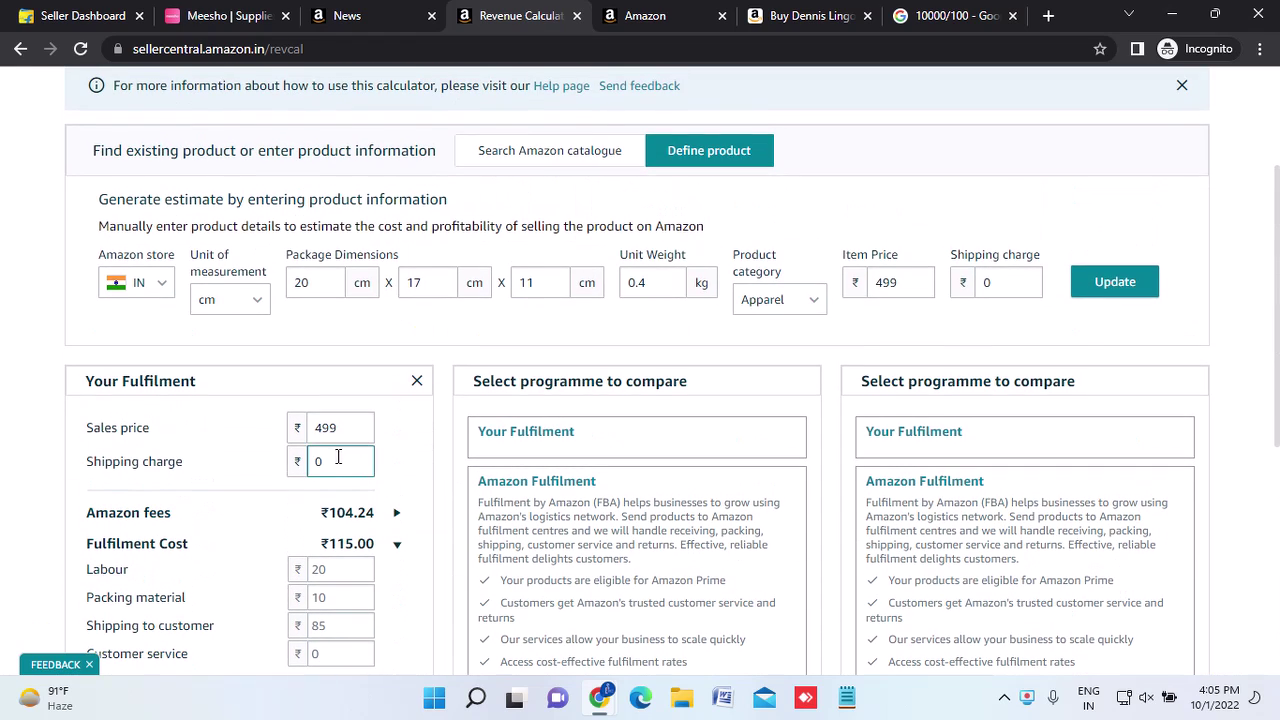
double_click(325, 427)
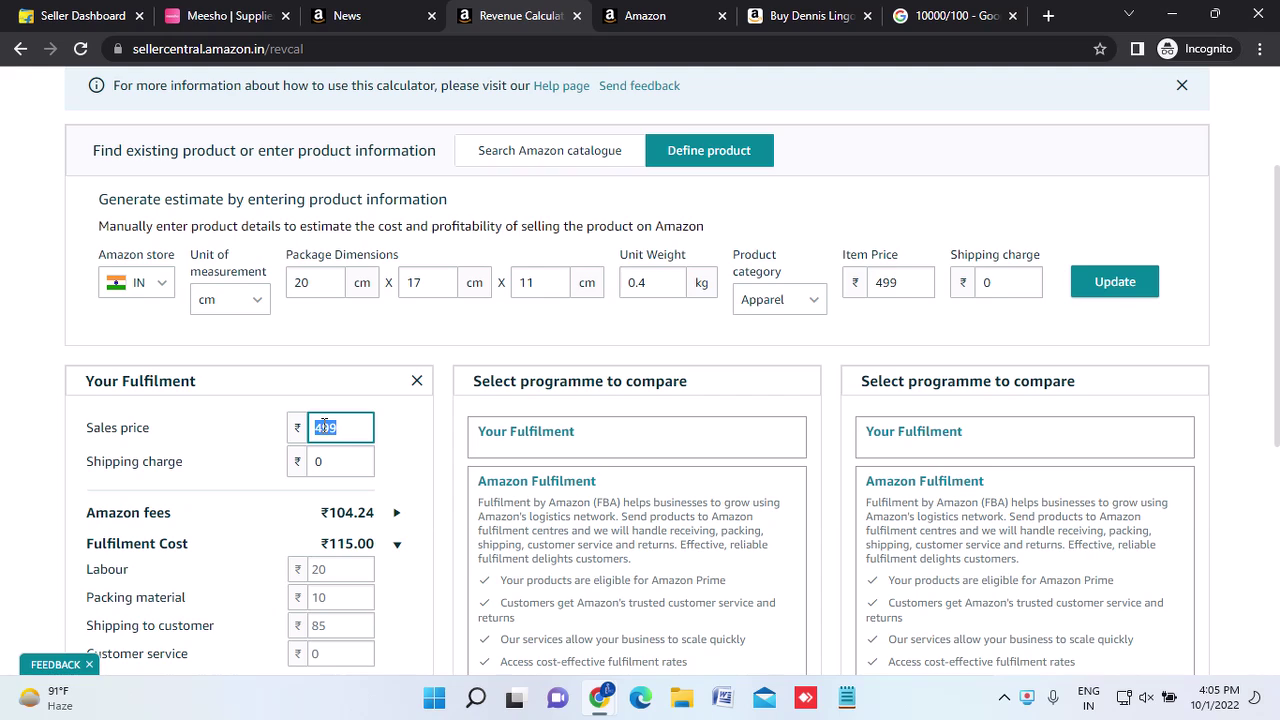
text(599)
click(406, 463)
scroll(406, 463, down, 1)
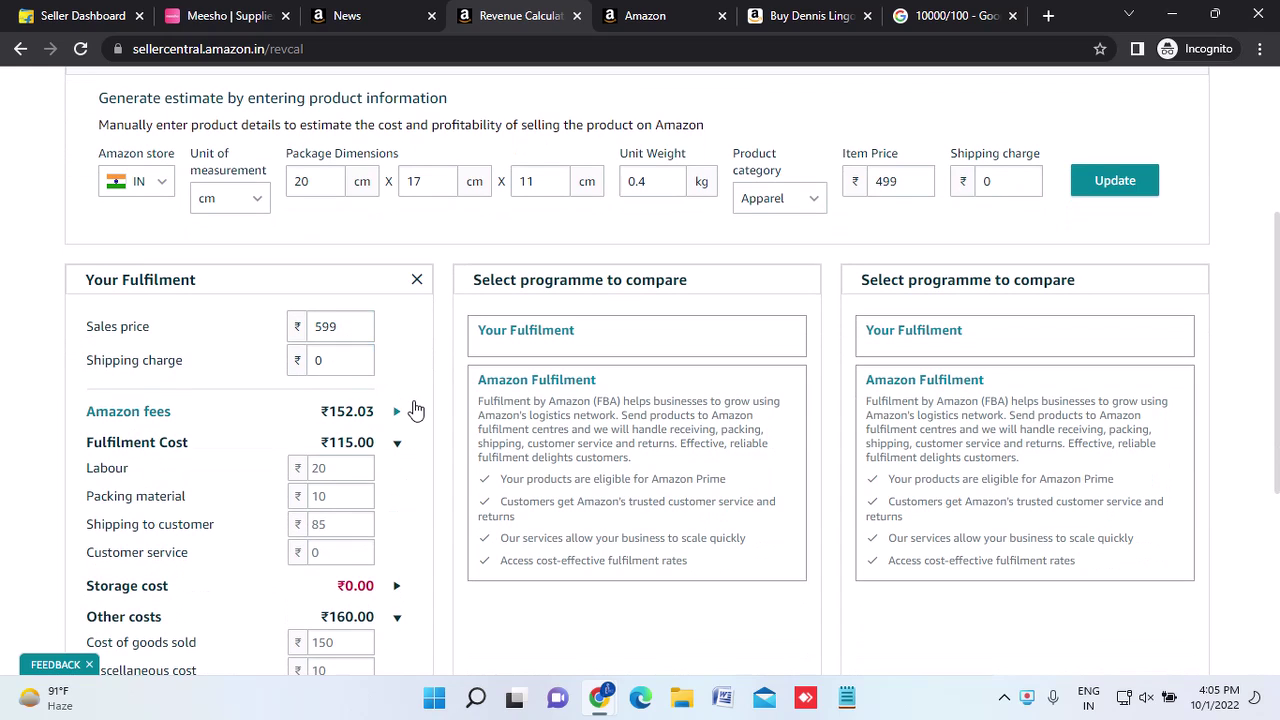
scroll(405, 400, down, 1)
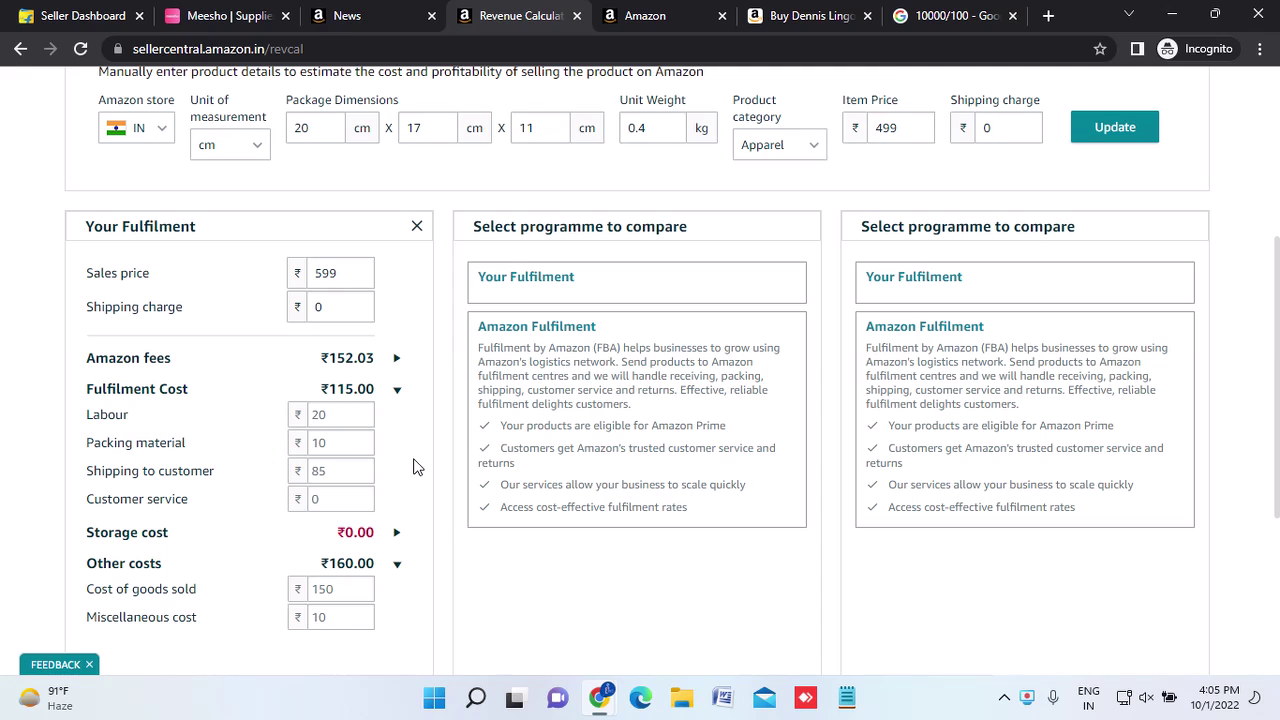
scroll(417, 467, down, 3)
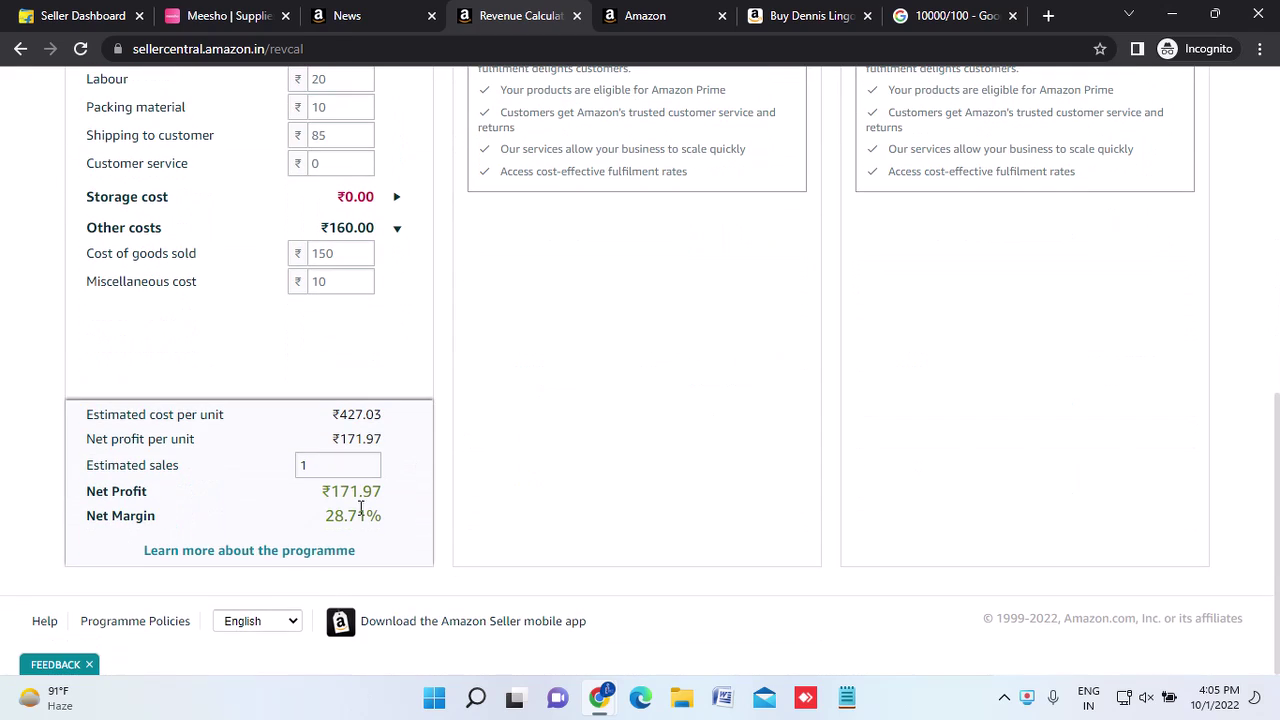
Set the Sales price under Your Fulfilment to ₹649 and bring up the resulting profit summary.
drag(328, 519, 386, 523)
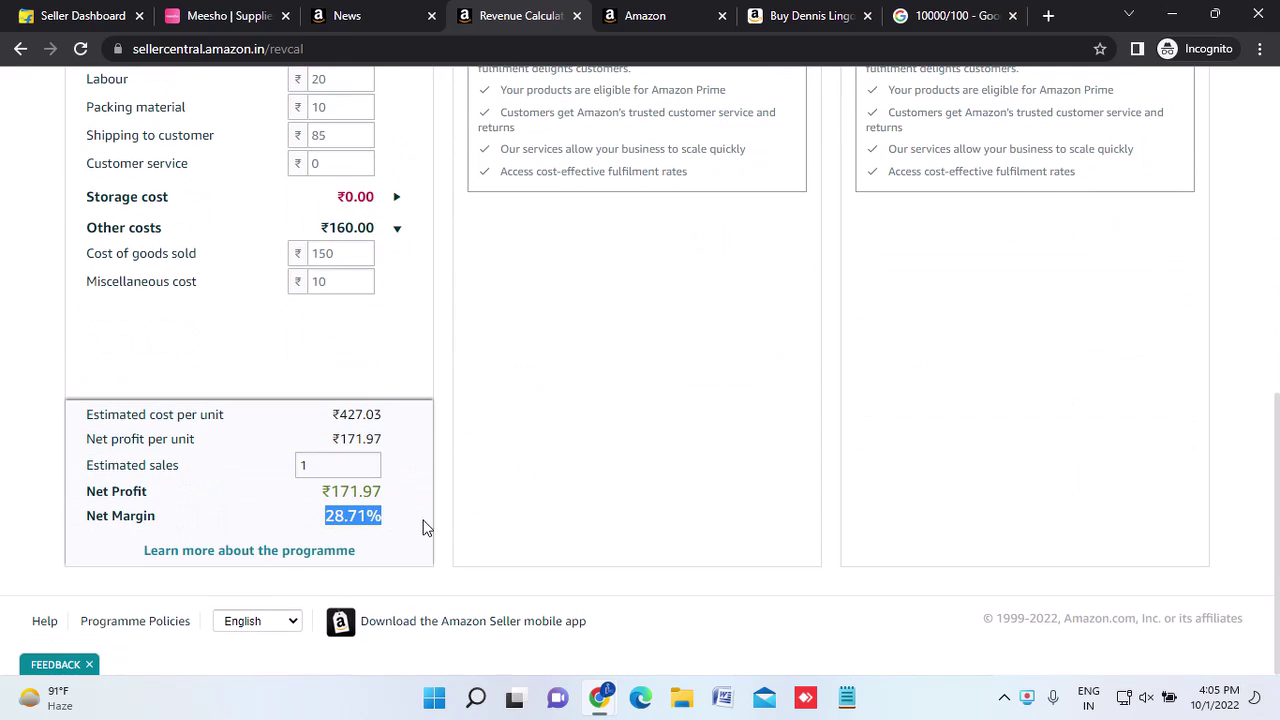
click(429, 529)
scroll(428, 528, up, 4)
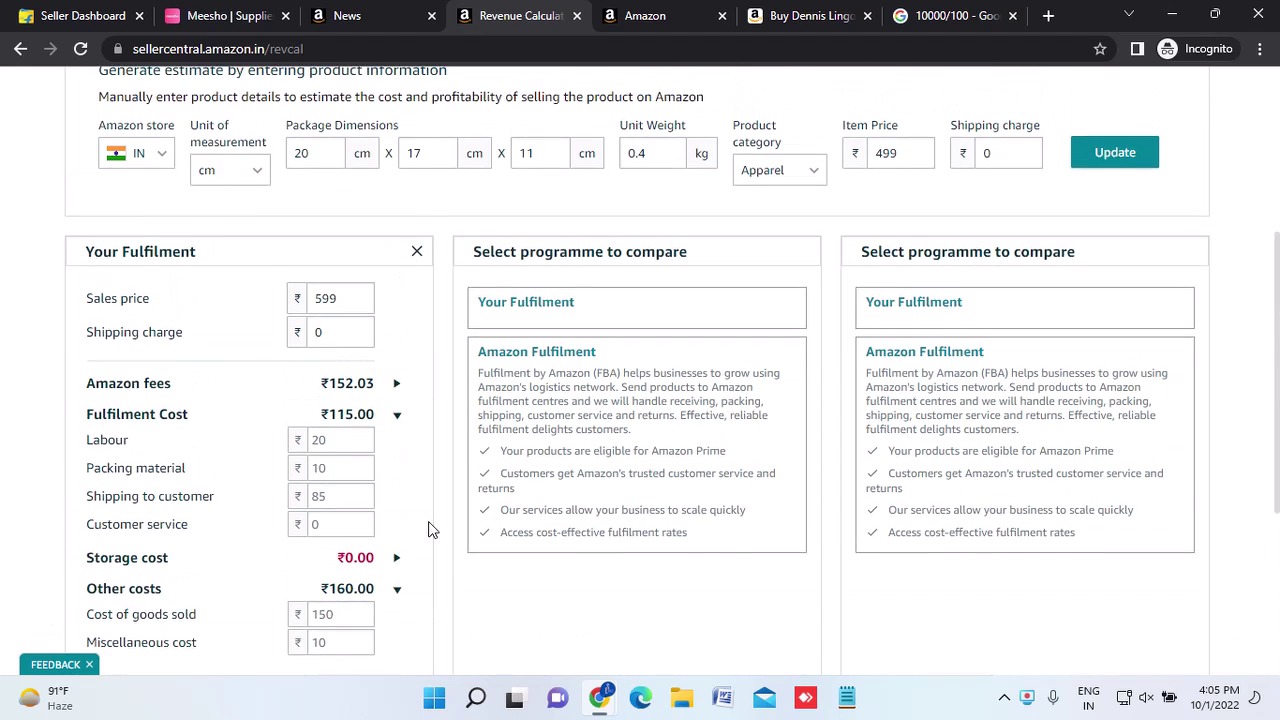
click(330, 424)
double_click(330, 424)
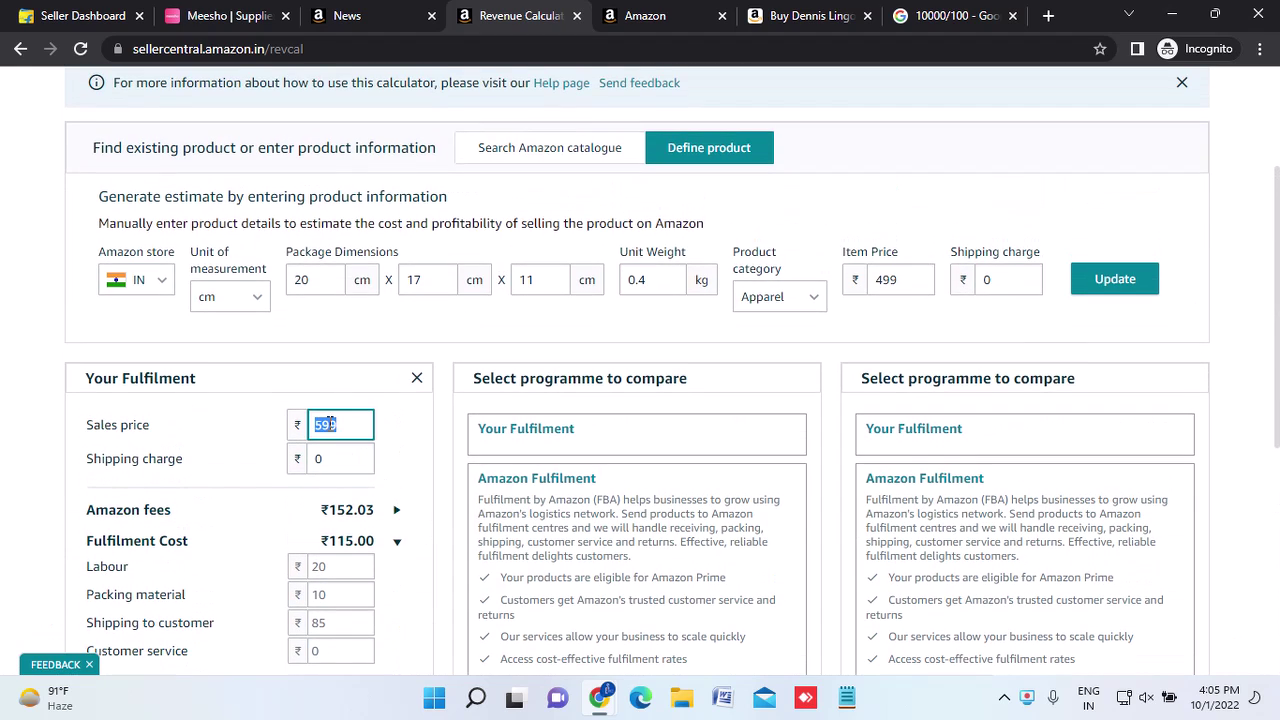
text(649)
scroll(409, 457, down, 5)
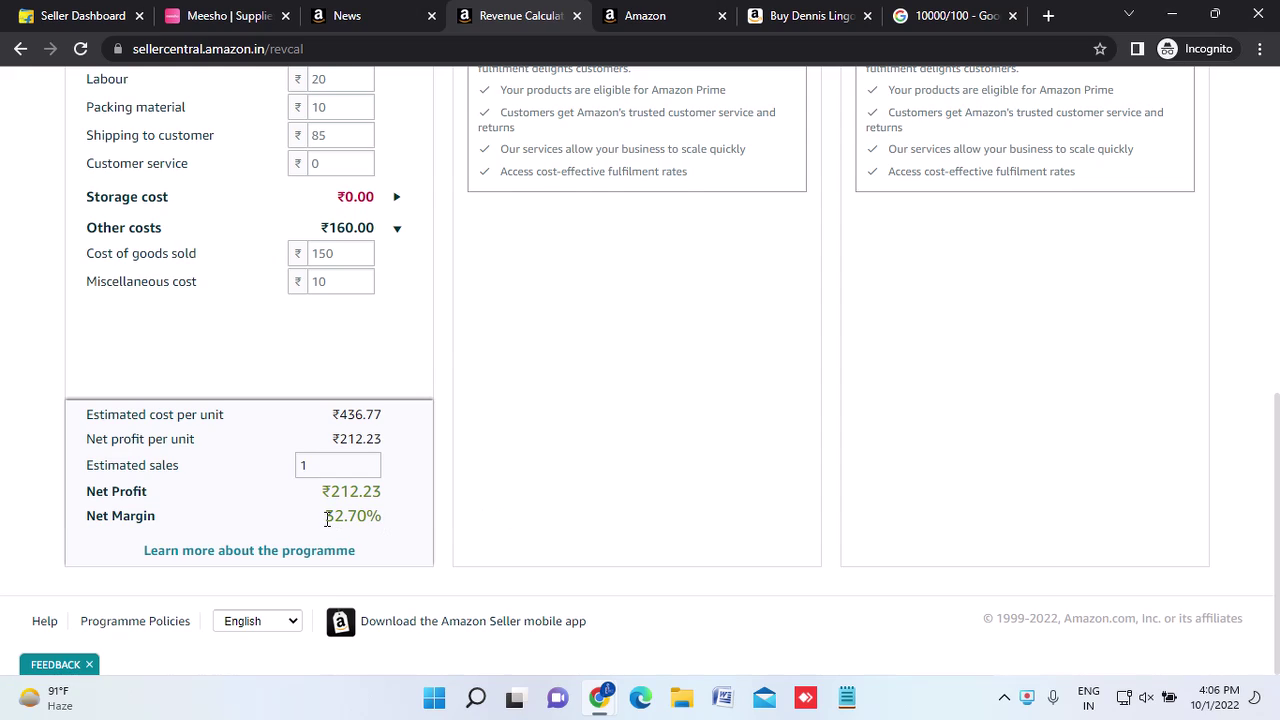
Examine the Net Margin under Your Fulfilment against the Sales price, Amazon fees, Fulfilment Cost and Other costs.
drag(324, 517, 380, 524)
click(400, 528)
drag(322, 521, 388, 526)
click(389, 526)
double_click(350, 518)
key(shift+Left)
scroll(333, 524, up, 7)
scroll(333, 520, down, 3)
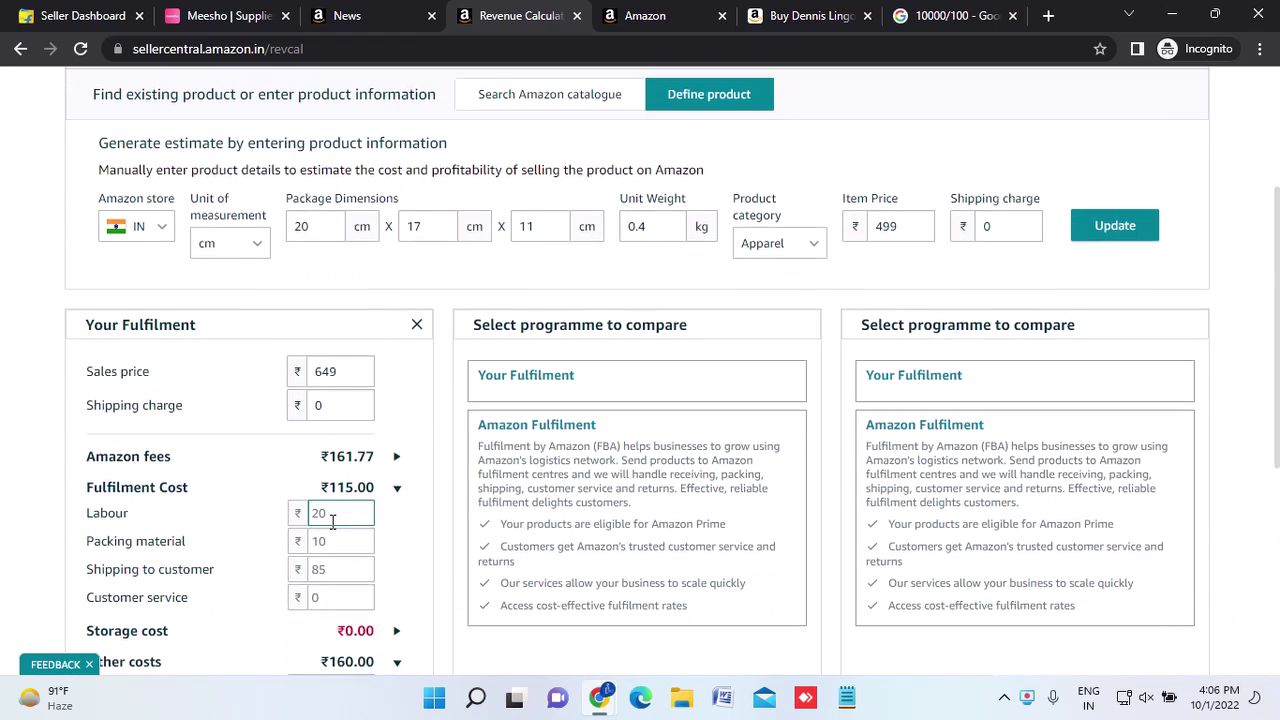
scroll(333, 520, down, 3)
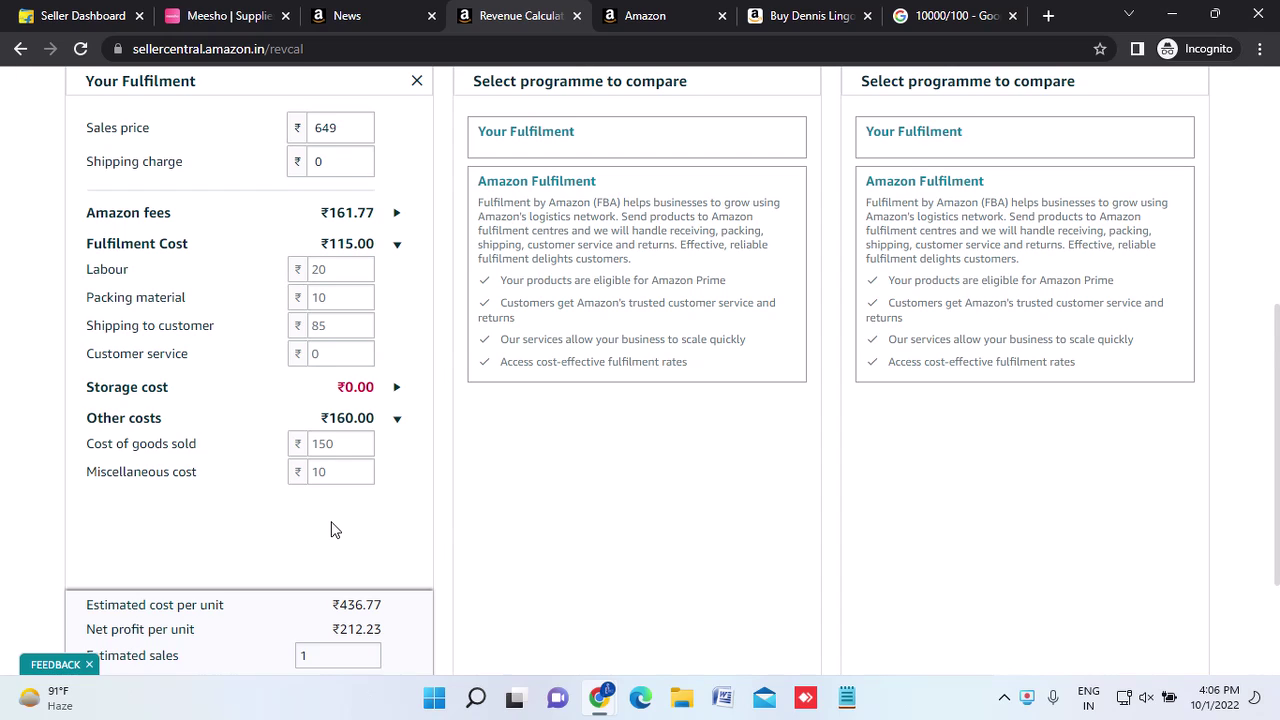
scroll(568, 441, up, 1)
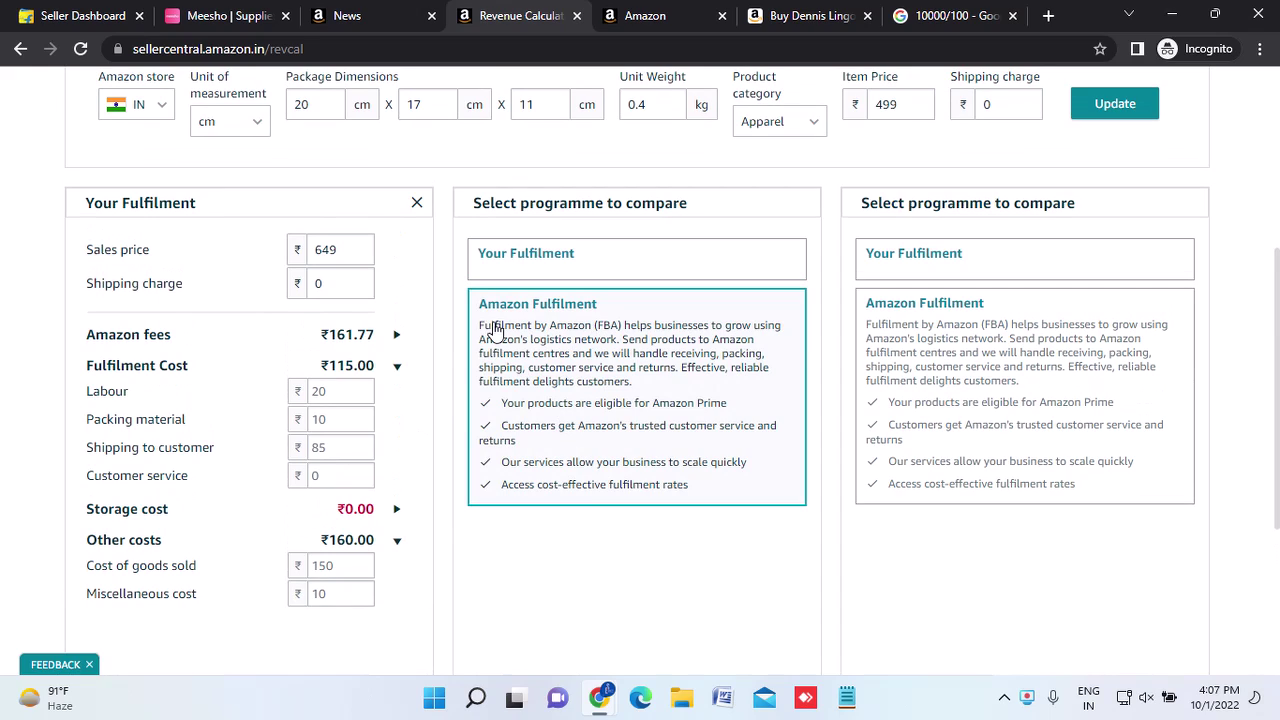
Add Amazon Fulfilment as the programme to compare beside Your Fulfilment, look over its costs, and remove it again.
click(591, 412)
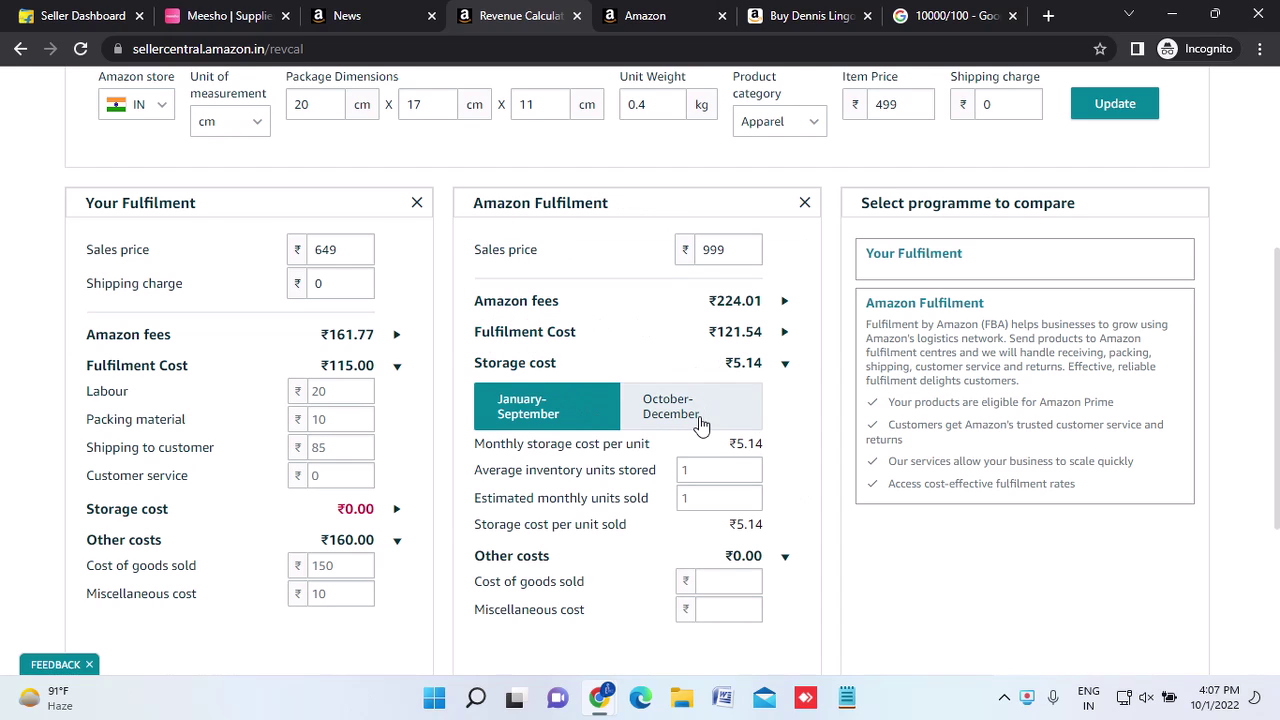
scroll(699, 424, down, 3)
scroll(700, 420, up, 5)
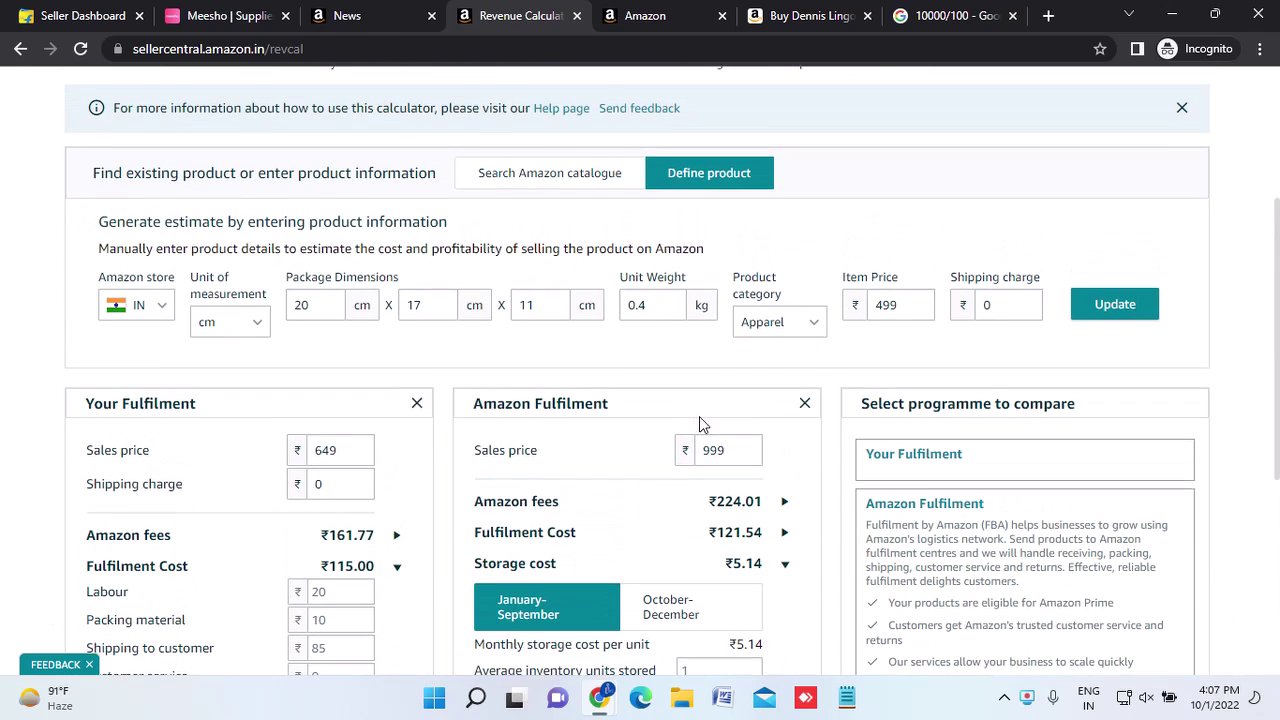
click(804, 414)
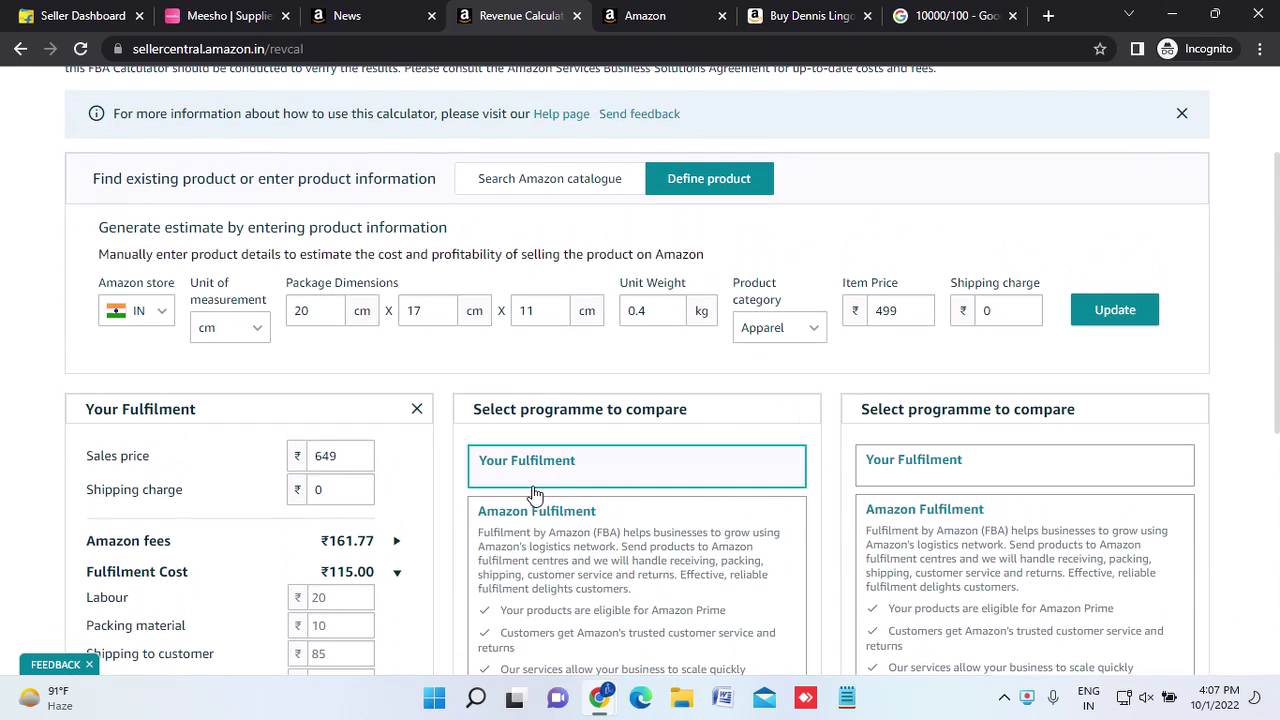
scroll(477, 523, down, 4)
scroll(347, 514, down, 2)
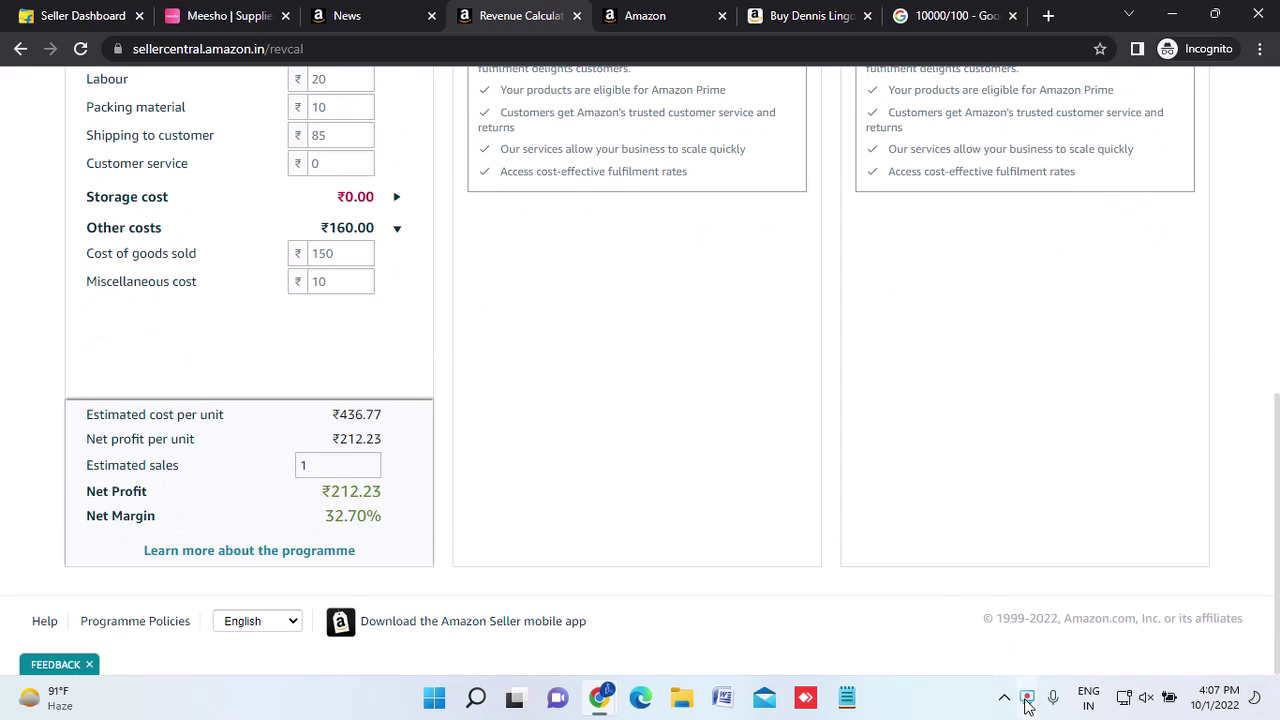
scroll(674, 497, up, 8)
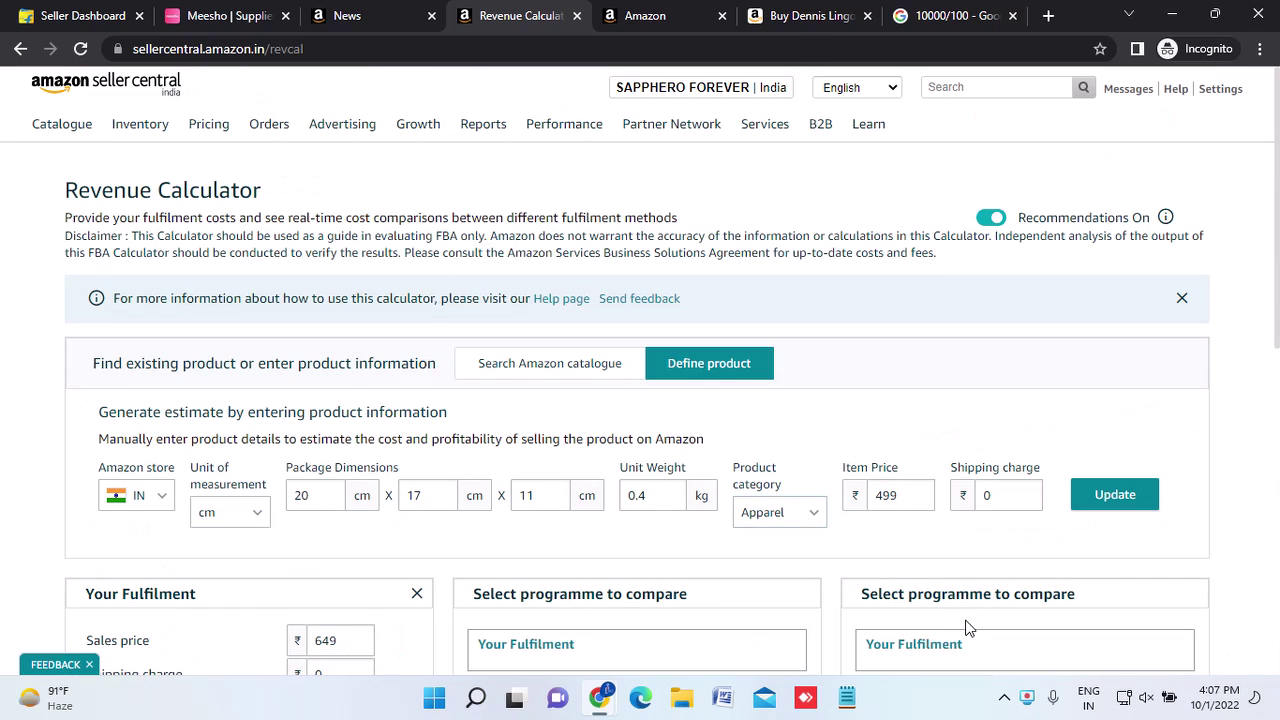
click(1028, 705)
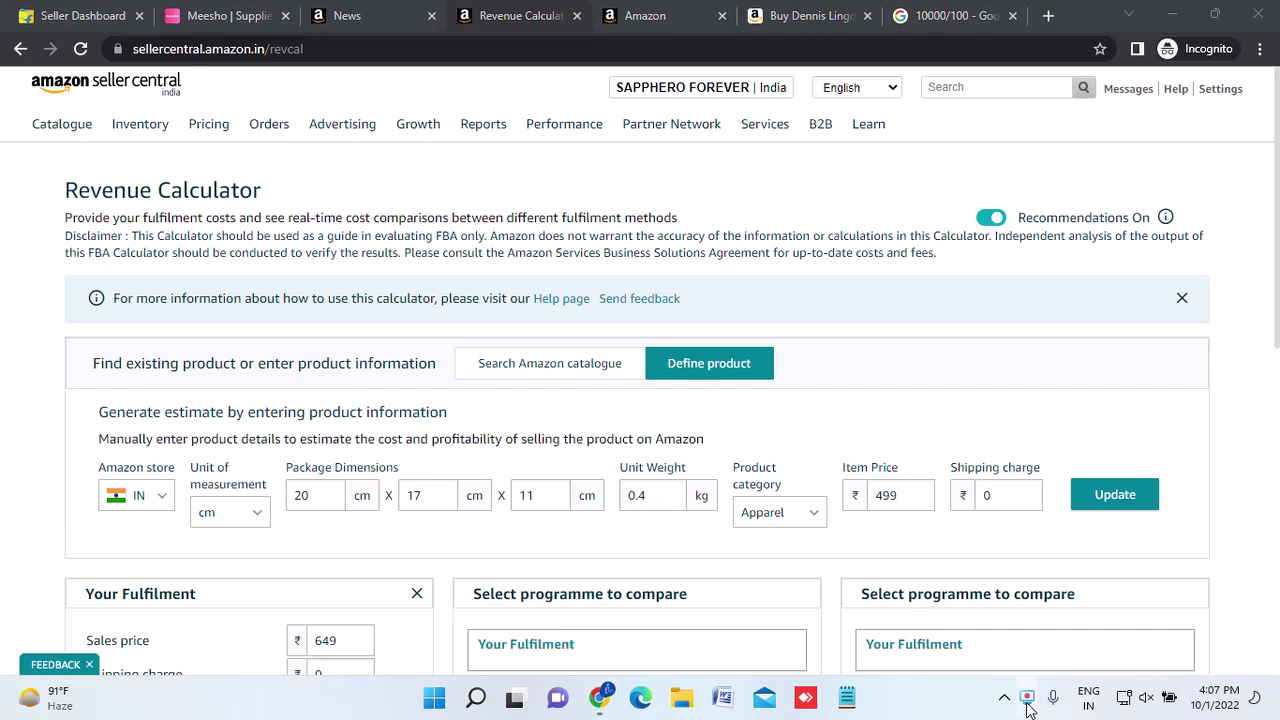